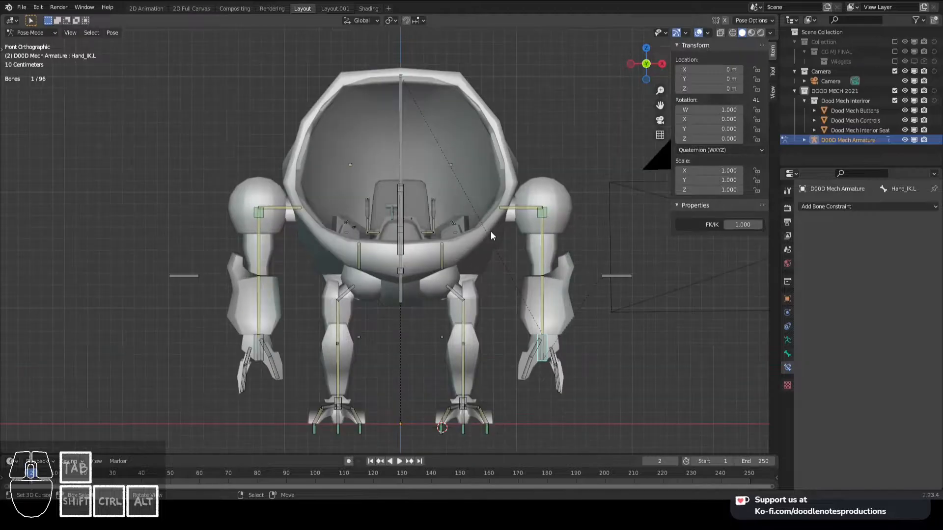
# Examine the IK constraints on the mech's left upper arm and left upper leg bones
pyautogui.moveTo(461, 236)
pyautogui.mouseDown(button='middle')
pyautogui.moveTo(446, 257)
pyautogui.moveTo(567, 246)
pyautogui.moveTo(480, 251)
pyautogui.moveTo(475, 228)
pyautogui.moveTo(479, 237)
pyautogui.mouseUp(button='middle')
pyautogui.click(493, 234)
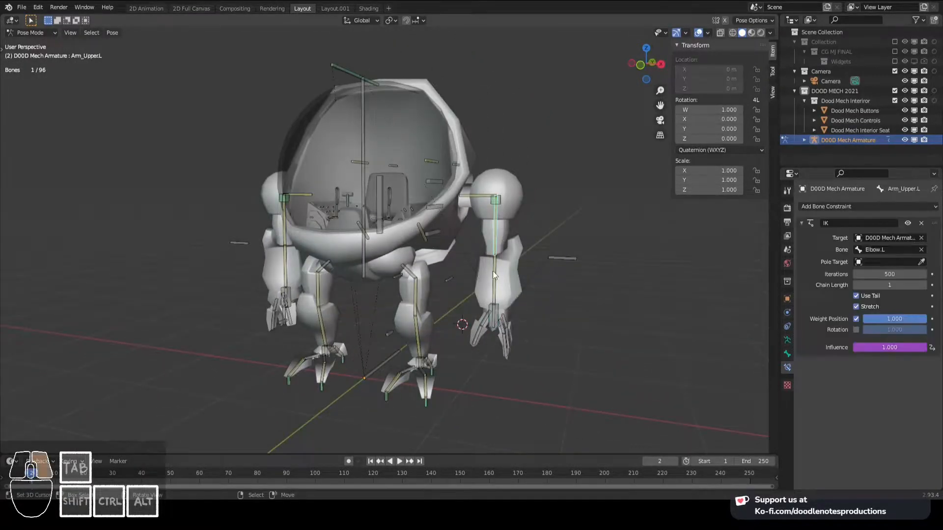
pyautogui.click(493, 271)
pyautogui.scroll(1, 471, 283)
pyautogui.click(417, 299)
pyautogui.click(428, 345)
pyautogui.click(425, 314)
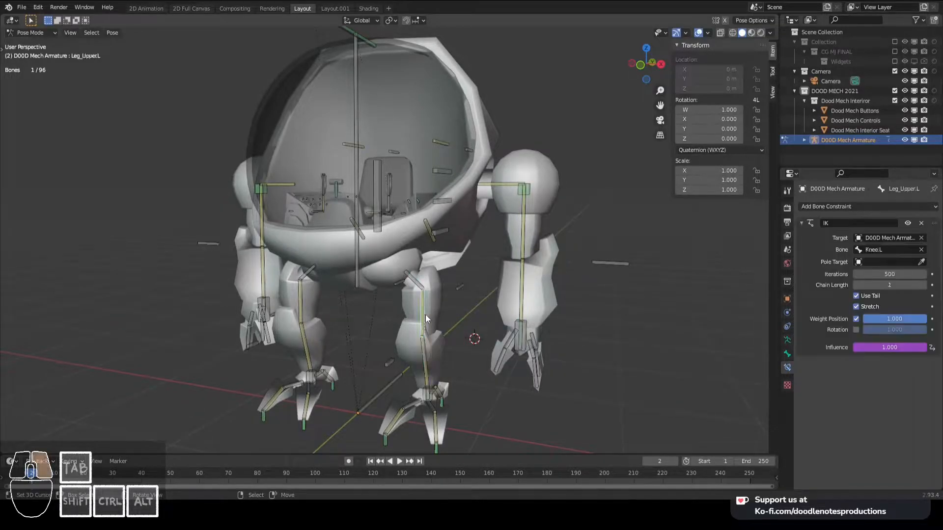
pyautogui.press('KP_1')
pyautogui.scroll(6, 431, 319)
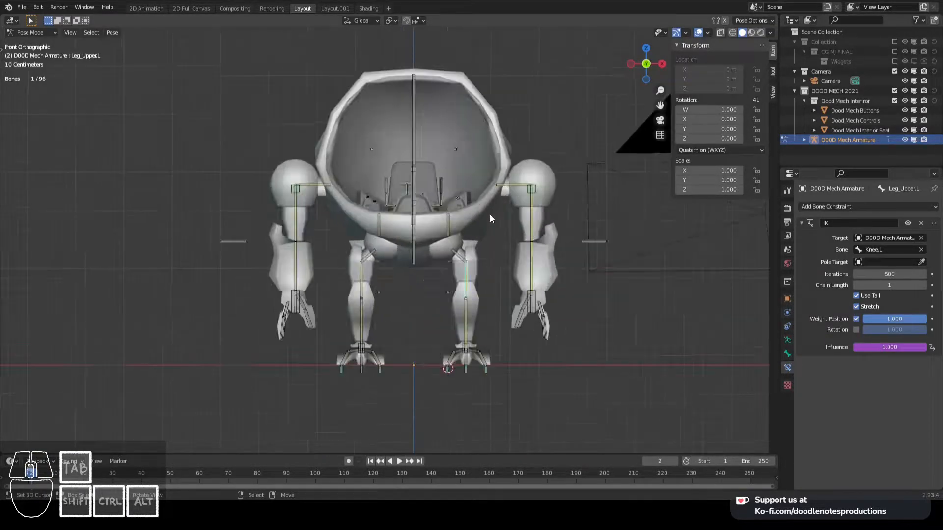
# Try moving the left hand's IK bone and inspect the left lower arm's IK constraint
pyautogui.click(597, 318)
pyautogui.press('g')
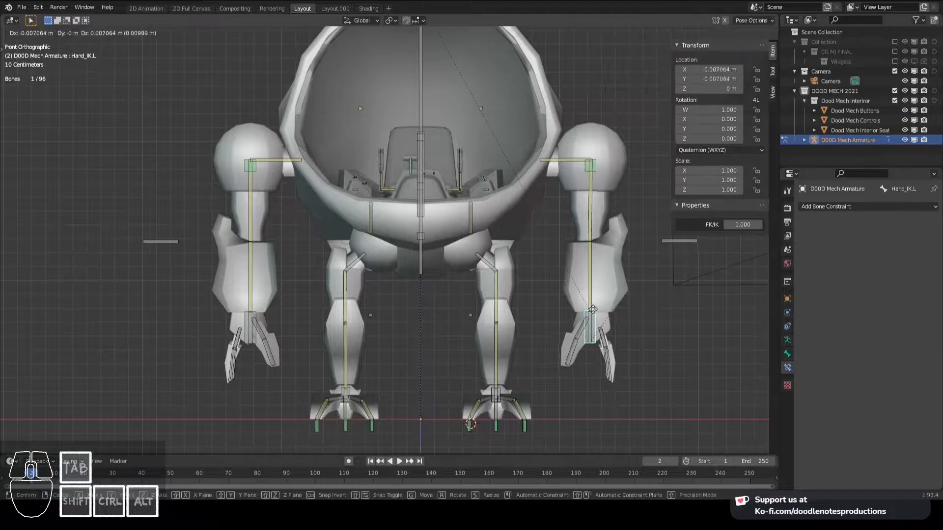
pyautogui.rightClick(667, 301)
pyautogui.scroll(-3, 602, 278)
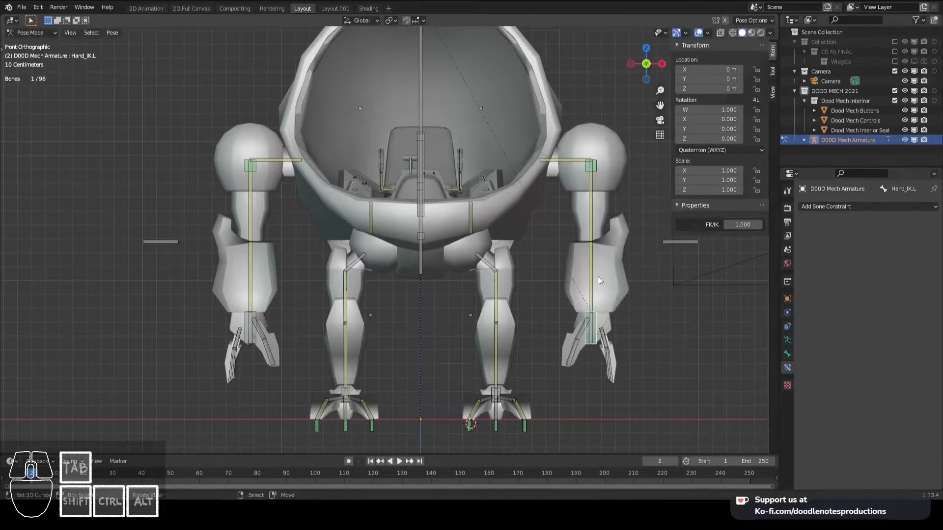
pyautogui.scroll(2, 549, 277)
pyautogui.click(560, 275)
pyautogui.moveTo(560, 275); pyautogui.dragTo(450, 194, button='middle')
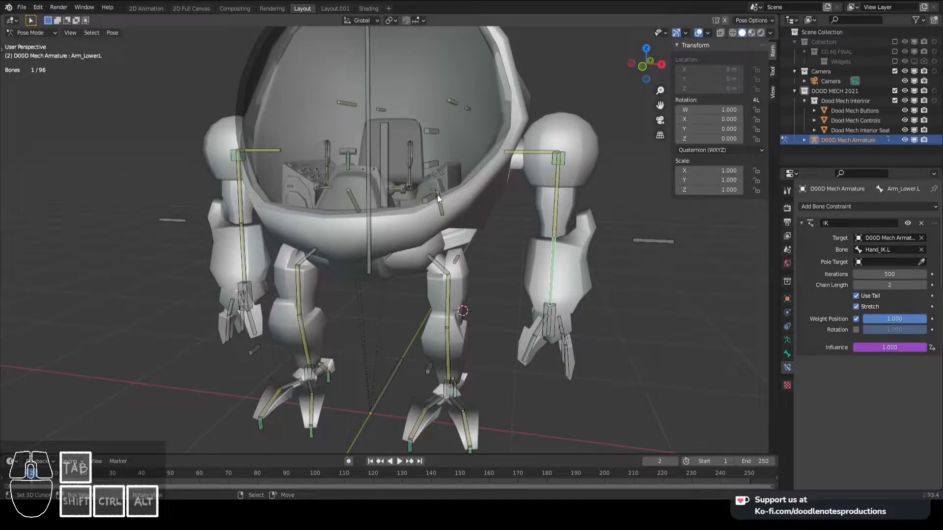
pyautogui.click(438, 198)
pyautogui.keyDown('shift'); pyautogui.click(353, 196); pyautogui.keyUp('shift')
pyautogui.keyDown('shift'); pyautogui.click(451, 102); pyautogui.keyUp('shift')
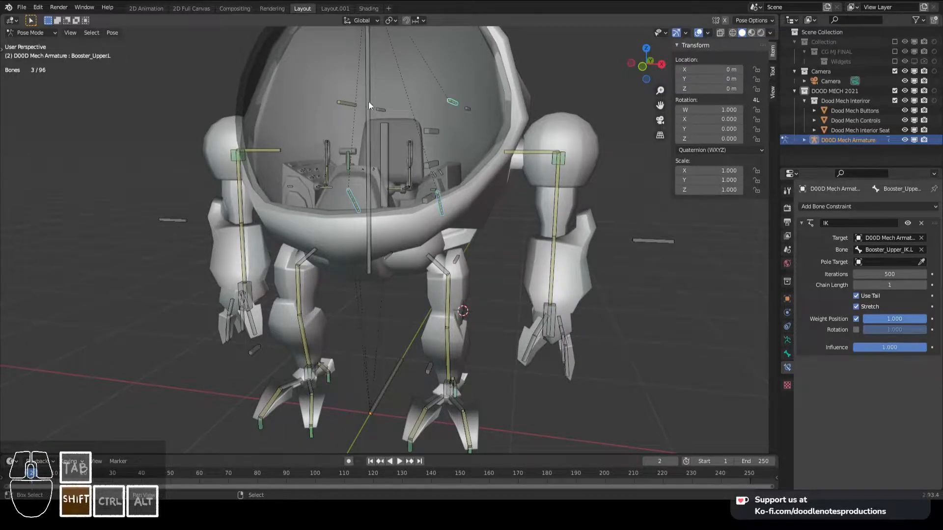
pyautogui.scroll(-3, 351, 99)
pyautogui.moveTo(374, 139); pyautogui.dragTo(381, 169, button='middle')
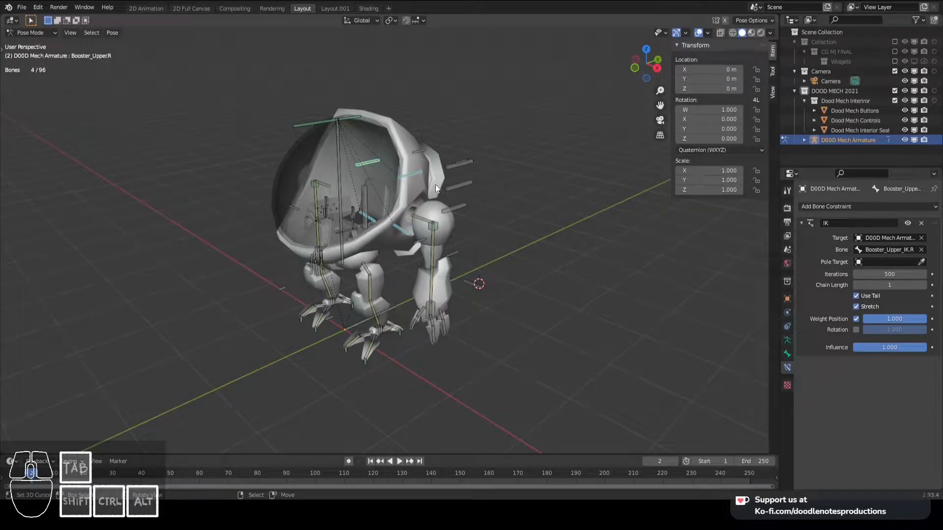
pyautogui.scroll(2, 435, 184)
pyautogui.press('m')
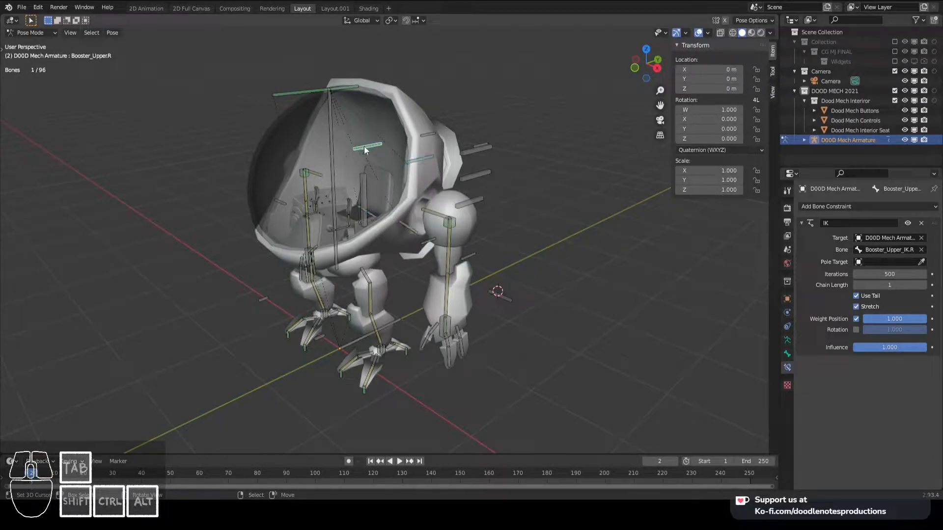
pyautogui.keyDown('shift'); pyautogui.click(405, 223); pyautogui.keyUp('shift')
pyautogui.keyDown('shift'); pyautogui.rightClick(367, 208); pyautogui.keyUp('shift')
pyautogui.scroll(-2, 368, 211)
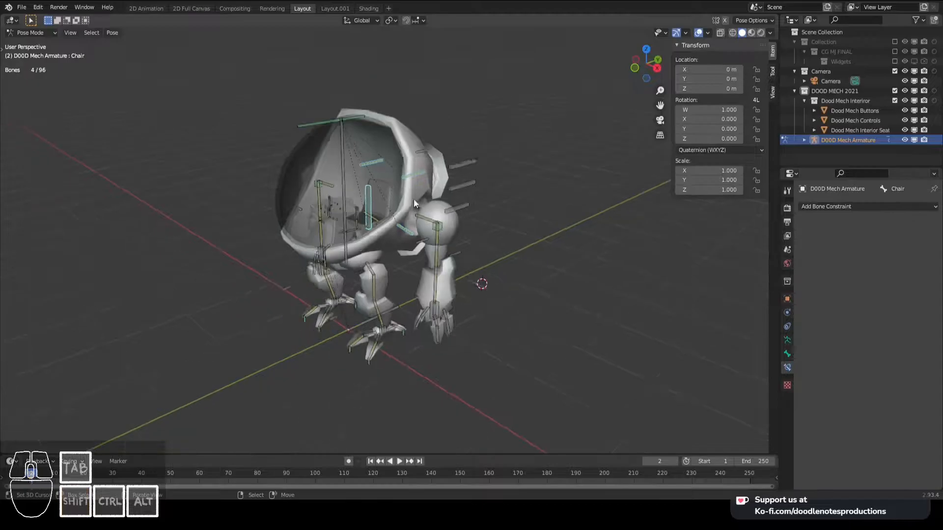
pyautogui.rightClick(377, 216)
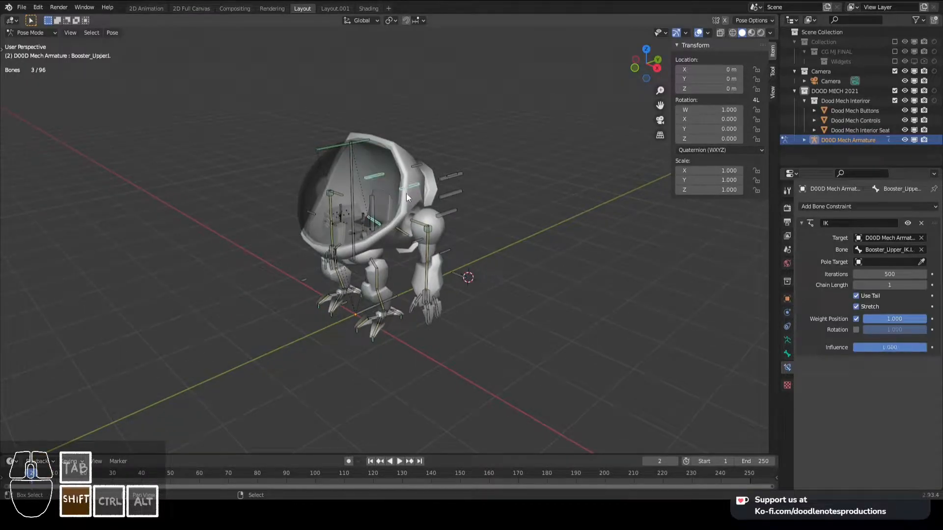
pyautogui.keyDown('shift'); pyautogui.click(402, 232); pyautogui.keyUp('shift')
pyautogui.scroll(2, 413, 223)
# Try moving the left upper booster bone and the Booster Controls bone
pyautogui.moveTo(397, 211); pyautogui.dragTo(350, 218, button='middle')
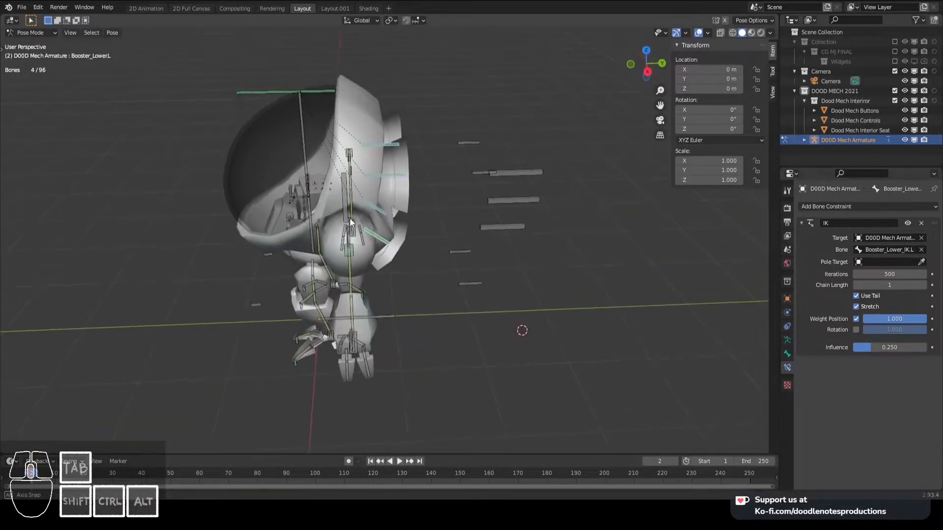
pyautogui.rightClick(395, 174)
pyautogui.press('g')
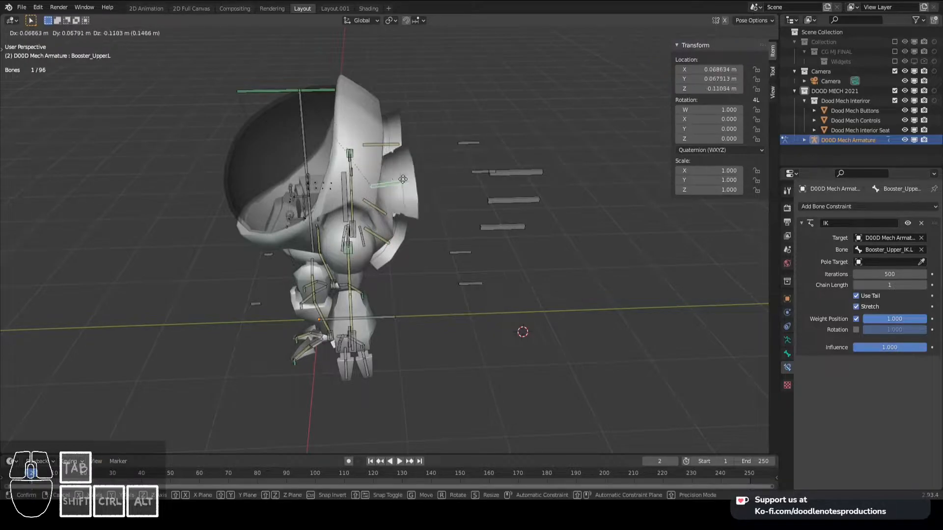
pyautogui.rightClick(394, 135)
pyautogui.rightClick(513, 200)
pyautogui.press('g')
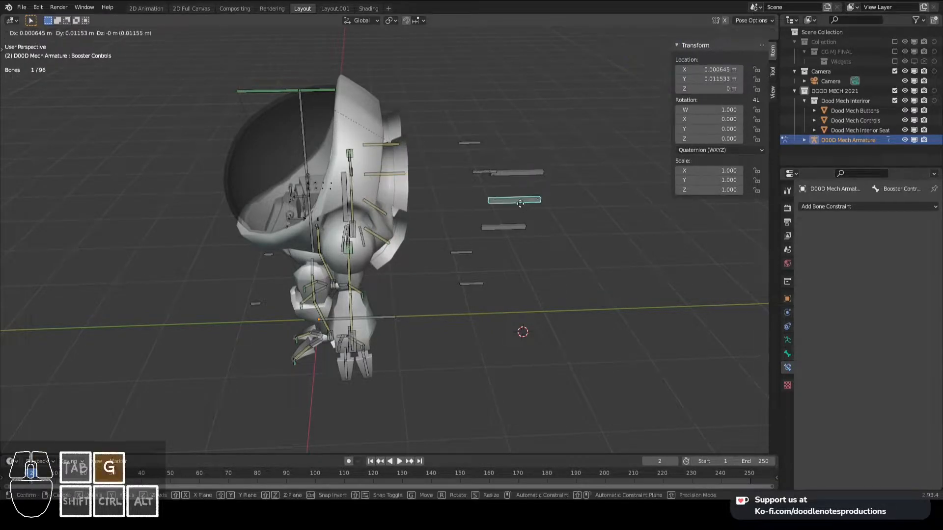
pyautogui.rightClick(478, 165)
pyautogui.moveTo(458, 196); pyautogui.dragTo(460, 185, button='middle')
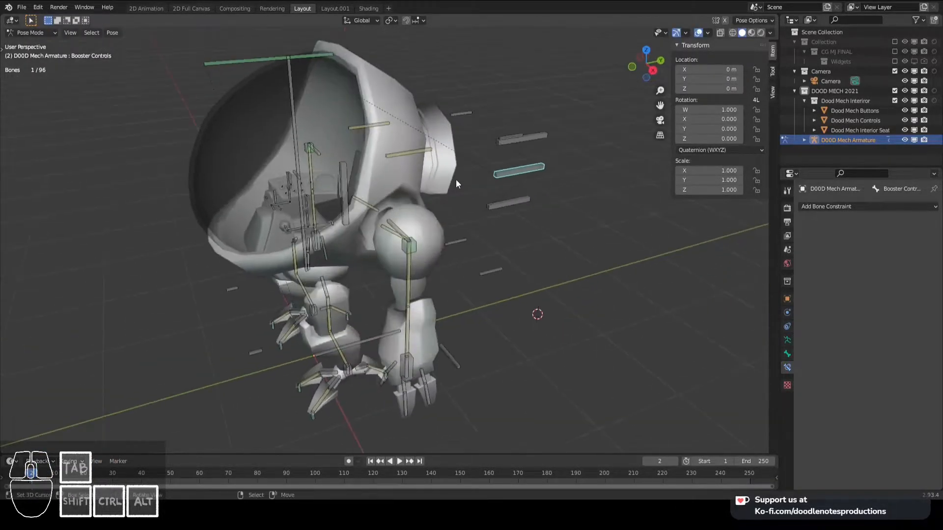
# Move the four upper and lower booster bones to the last bone layer (32)
pyautogui.keyDown('shift'); pyautogui.rightClick(411, 148); pyautogui.keyUp('shift')
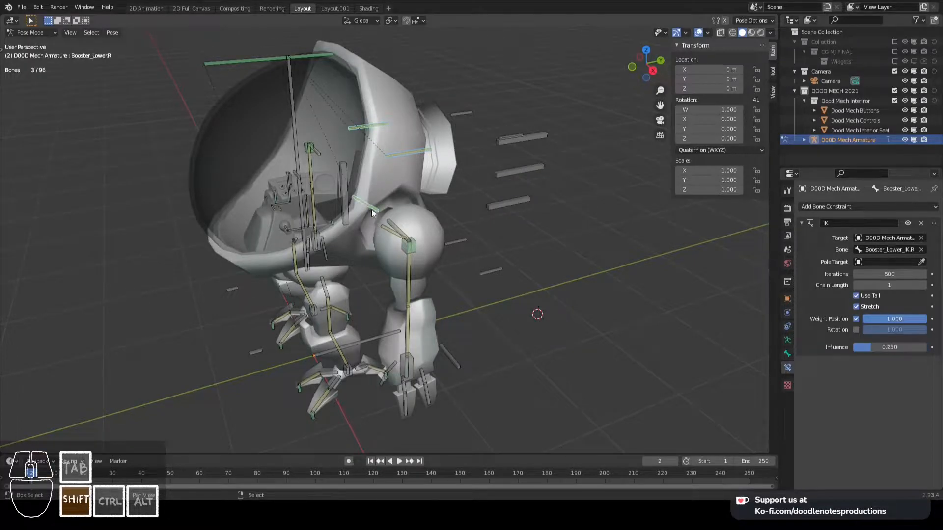
pyautogui.moveTo(378, 197); pyautogui.dragTo(389, 219, button='middle')
pyautogui.keyDown('shift'); pyautogui.rightClick(390, 225); pyautogui.keyUp('shift')
pyautogui.press('m')
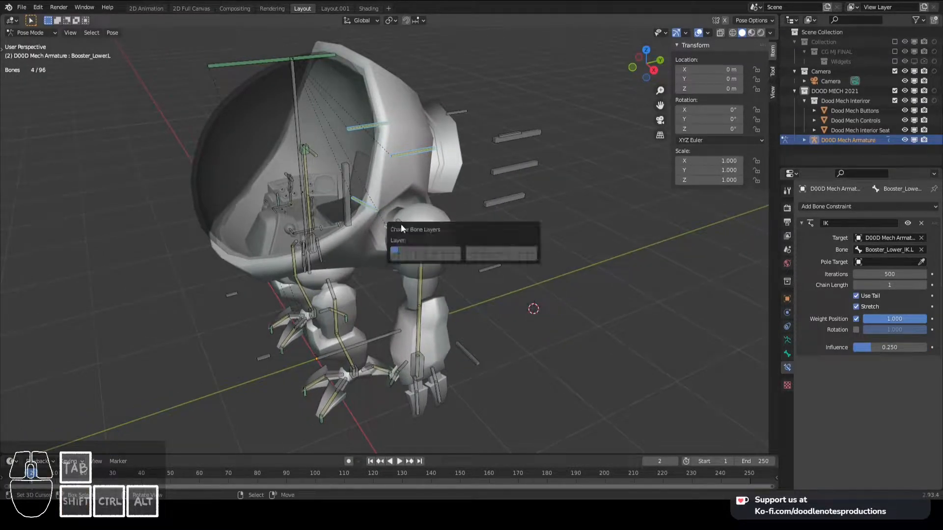
pyautogui.click(532, 257)
# Move the three bones of the left cockpit control lever to the last bone layer (32)
pyautogui.moveTo(422, 201); pyautogui.dragTo(467, 204, button='middle')
pyautogui.scroll(3, 302, 177)
pyautogui.keyDown('shift'); pyautogui.click(441, 252); pyautogui.keyUp('shift')
pyautogui.keyDown('shift'); pyautogui.click(445, 238); pyautogui.keyUp('shift')
pyautogui.keyDown('shift'); pyautogui.click(446, 228); pyautogui.keyUp('shift')
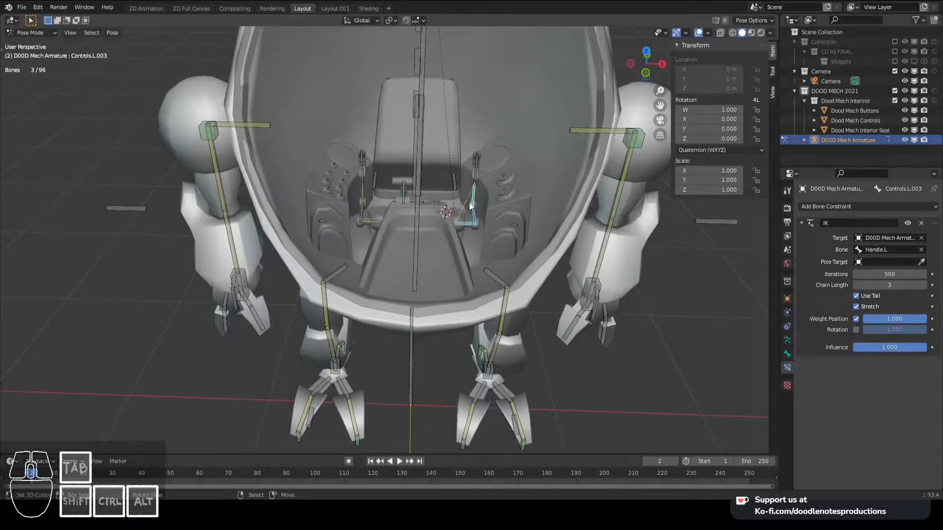
pyautogui.press('m')
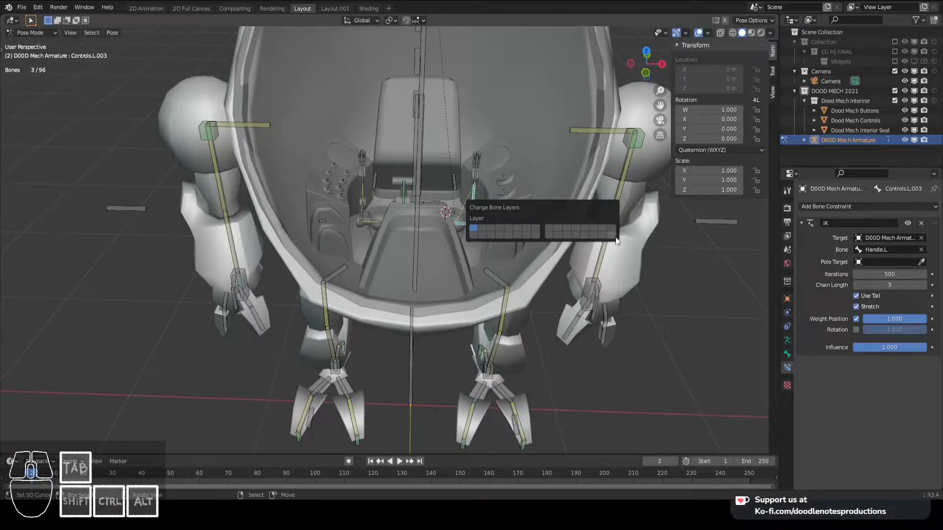
# Try moving the IK bone of the left cockpit controls
pyautogui.moveTo(473, 164); pyautogui.dragTo(472, 162, button='right')
pyautogui.rightClick(506, 225)
pyautogui.press('g')
pyautogui.press('Escape')
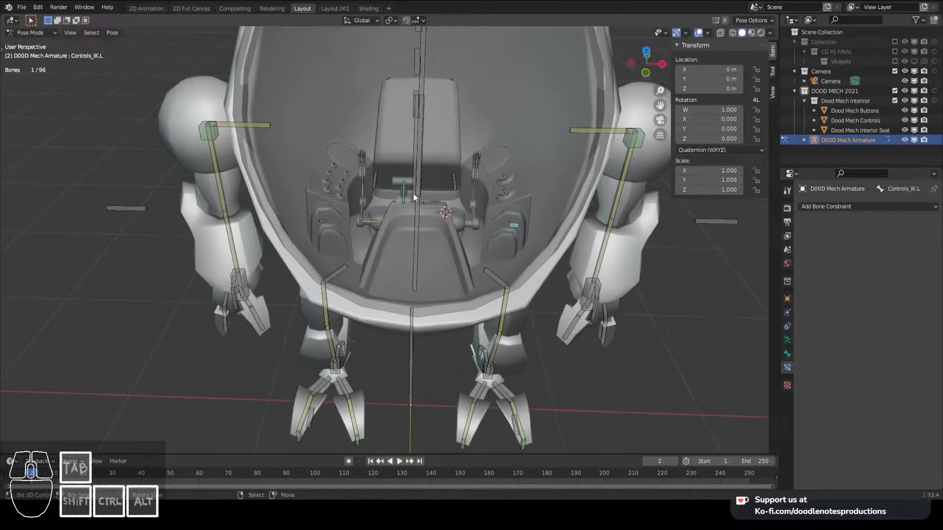
# Move the three bones of the right cockpit control lever to the last bone layer (32)
pyautogui.scroll(3, 422, 196)
pyautogui.moveTo(371, 212); pyautogui.dragTo(401, 246, button='middle')
pyautogui.rightClick(402, 246)
pyautogui.keyDown('shift'); pyautogui.rightClick(385, 199); pyautogui.keyUp('shift')
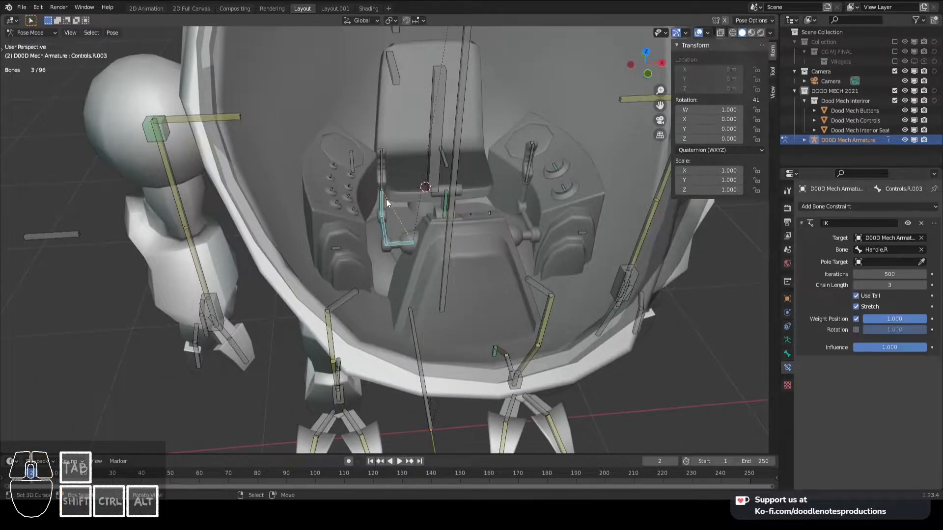
pyautogui.moveTo(385, 199); pyautogui.dragTo(420, 199, button='middle')
pyautogui.press('m')
pyautogui.click(565, 231)
# Try rotating the left lower arm and left upper arm bones
pyautogui.moveTo(565, 231); pyautogui.dragTo(463, 179, button='middle')
pyautogui.scroll(-4, 461, 199)
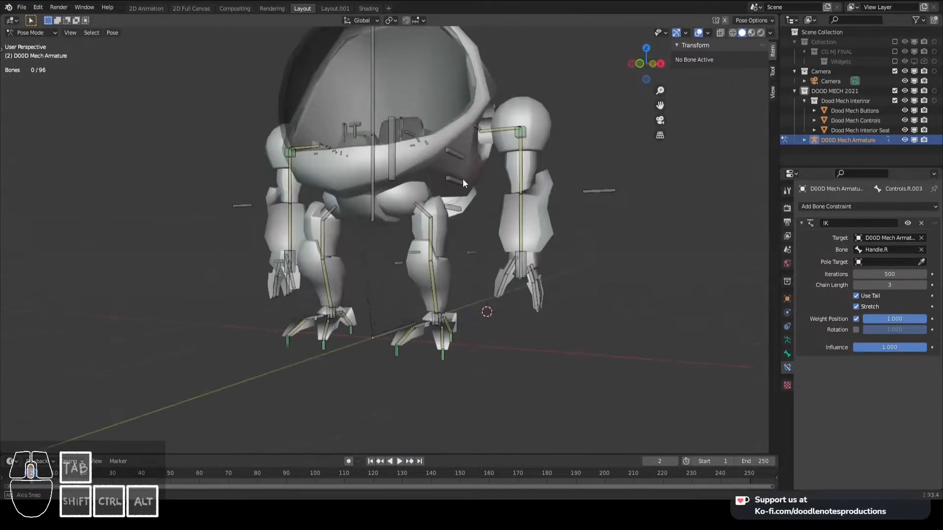
pyautogui.rightClick(512, 213)
pyautogui.press('r')
pyautogui.click(522, 211)
pyautogui.rightClick(527, 181)
pyautogui.press('r')
pyautogui.press('r')
pyautogui.click(518, 150)
pyautogui.scroll(1, 502, 125)
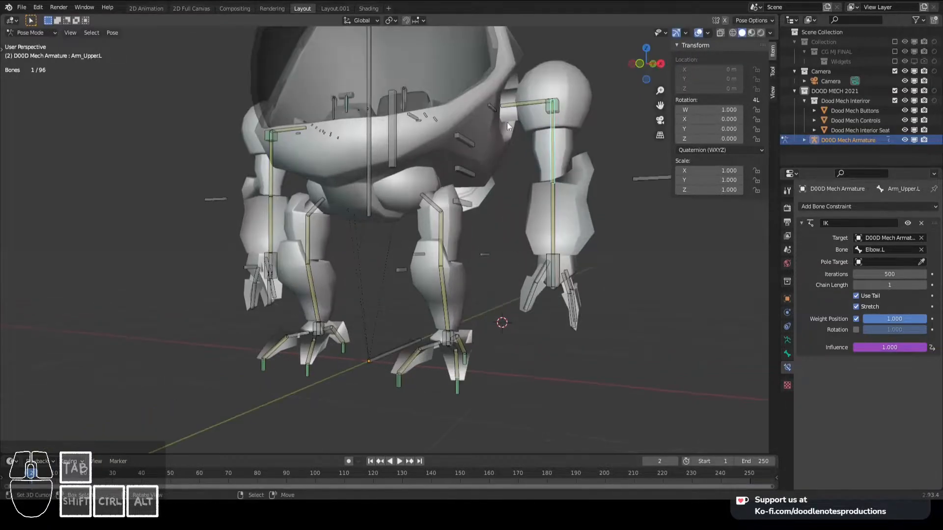
# Move the left shoulder, upper arm, lower arm and hand bones to bone layer 18
pyautogui.rightClick(519, 109)
pyautogui.scroll(-3, 520, 109)
pyautogui.scroll(2, 435, 163)
pyautogui.moveTo(435, 164); pyautogui.dragTo(499, 198, button='middle')
pyautogui.rightClick(503, 170)
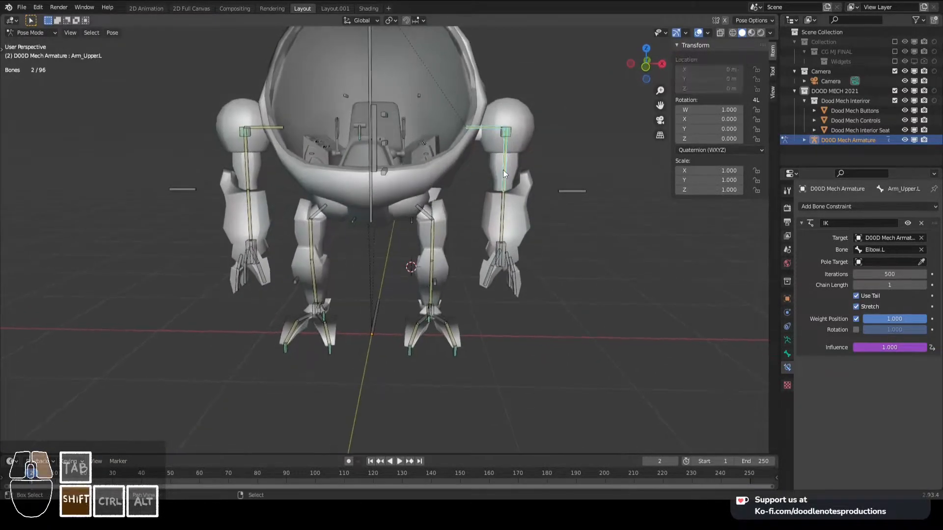
pyautogui.rightClick(501, 238)
pyautogui.rightClick(501, 221)
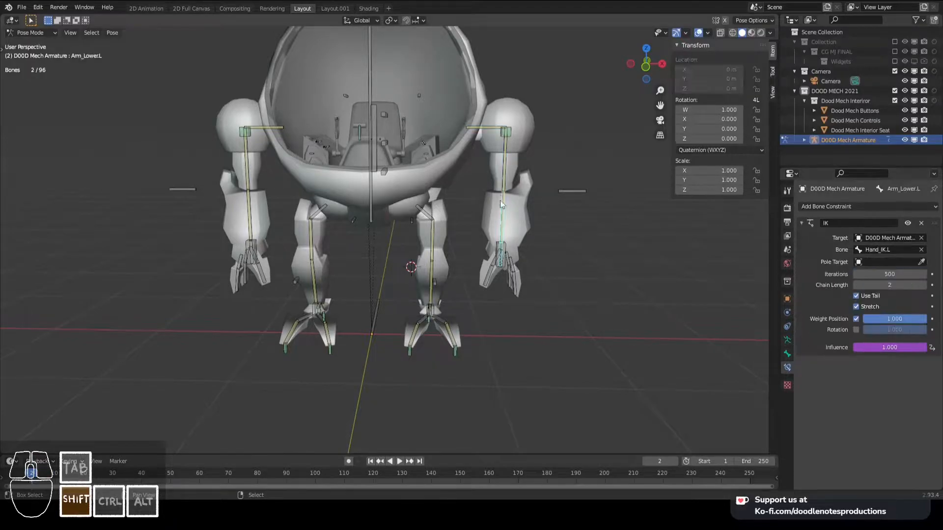
pyautogui.press('m')
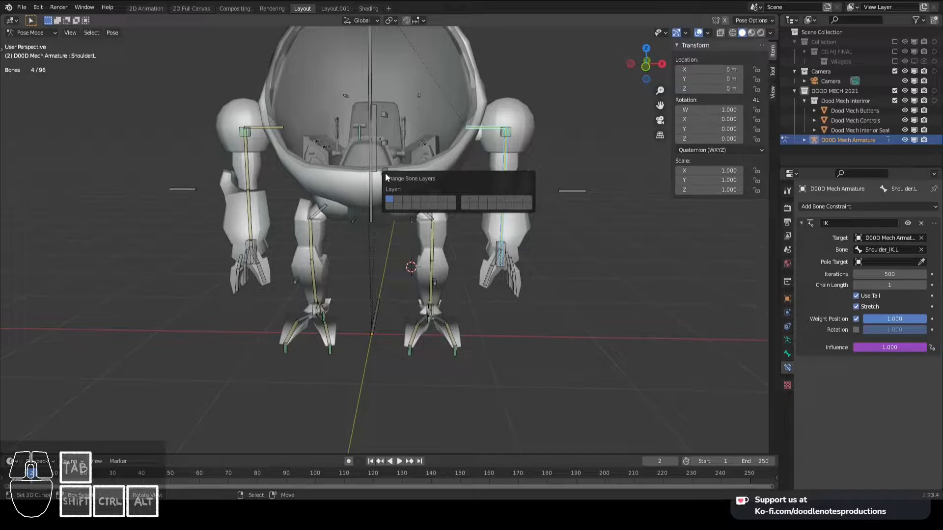
pyautogui.keyDown('shift'); pyautogui.rightClick(244, 206); pyautogui.keyUp('shift')
pyautogui.press('KP_Decimal')
pyautogui.scroll(3, 268, 229)
pyautogui.moveTo(322, 200); pyautogui.dragTo(432, 210, button='middle')
pyautogui.scroll(2, 432, 211)
pyautogui.rightClick(436, 157)
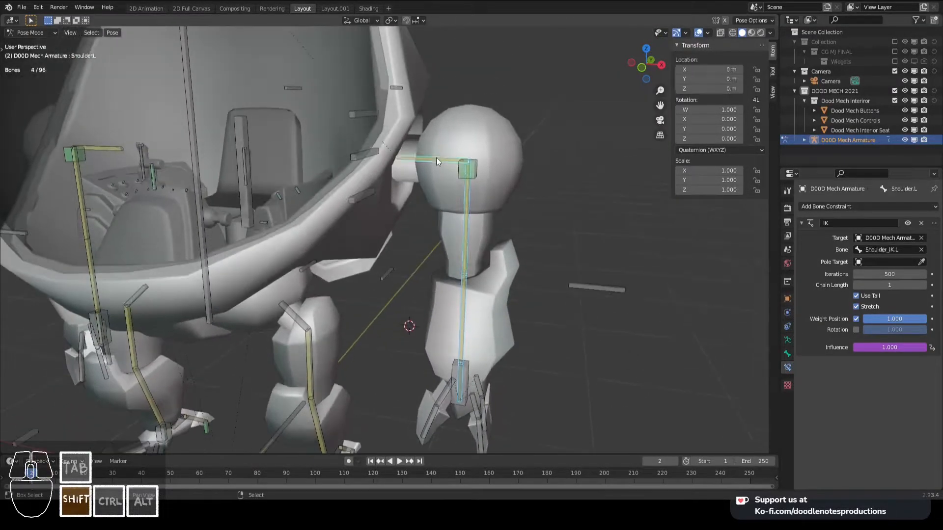
pyautogui.press('m')
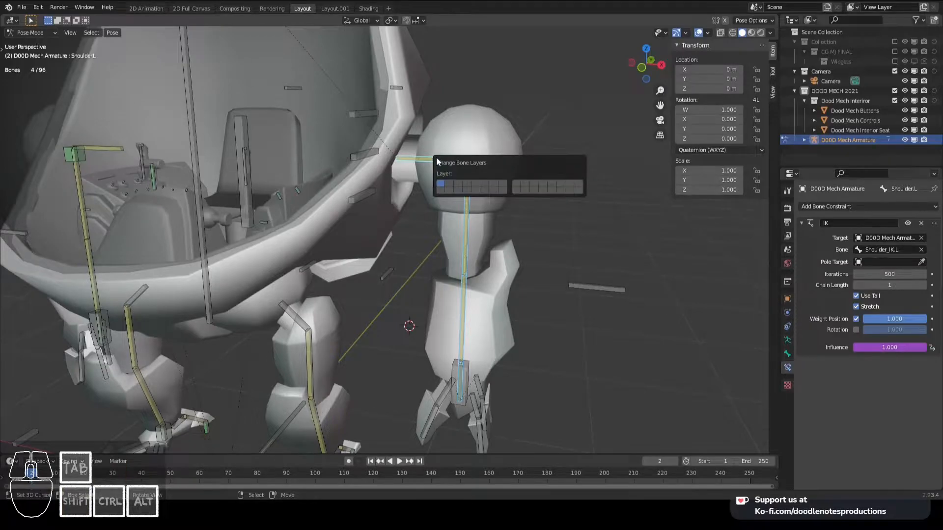
pyautogui.click(447, 189)
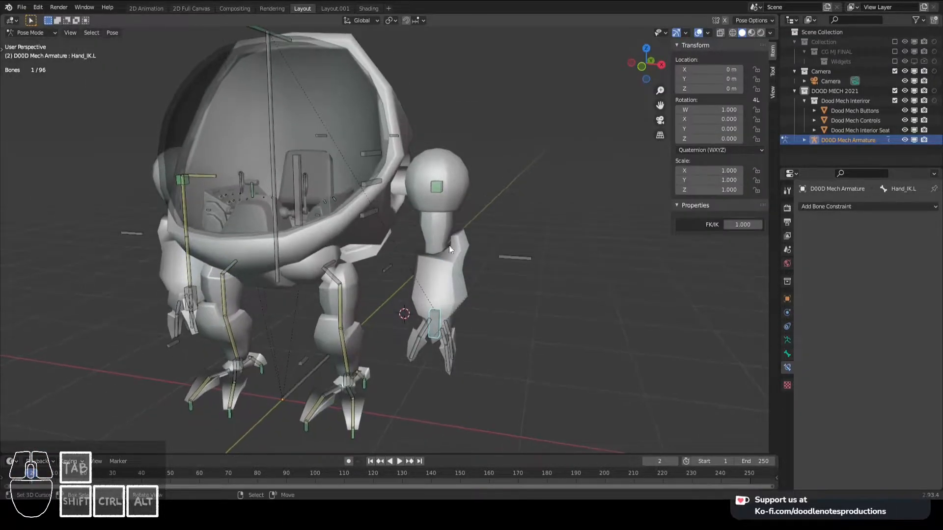
# Move the control bones Hand_IK.L, Shoulder_IK.L and Elbow.L to bone layer 2
pyautogui.keyDown('shift'); pyautogui.click(444, 193); pyautogui.keyUp('shift')
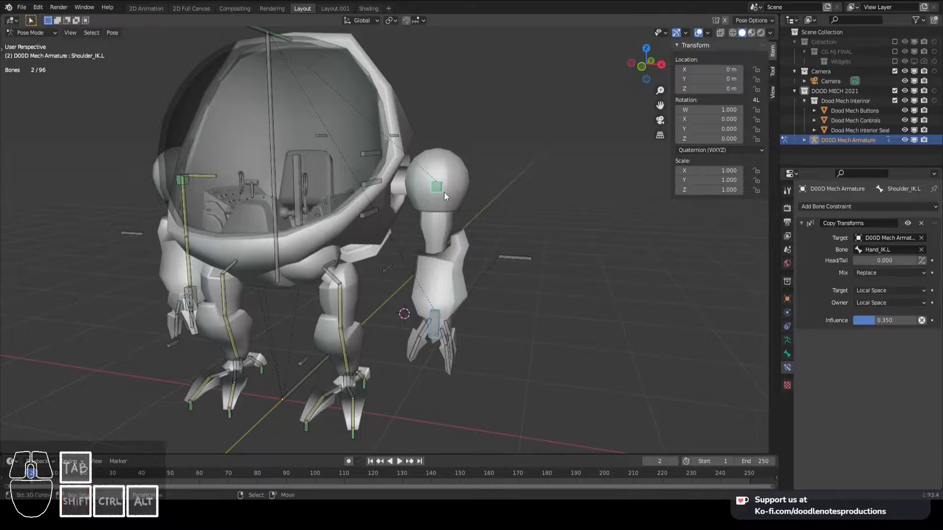
pyautogui.keyDown('shift'); pyautogui.click(497, 258); pyautogui.keyUp('shift')
pyautogui.press('m')
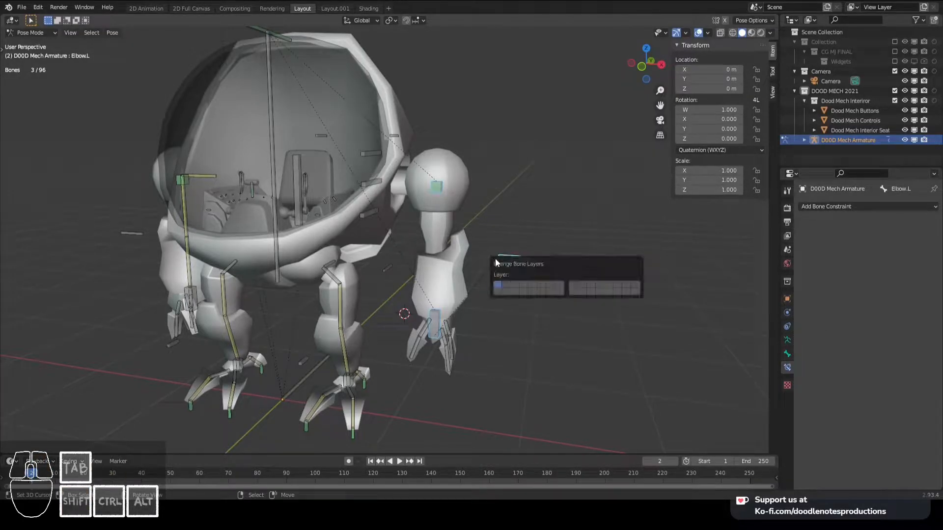
pyautogui.click(507, 284)
pyautogui.moveTo(392, 201)
pyautogui.mouseDown(button='middle')
pyautogui.moveTo(370, 226)
pyautogui.moveTo(408, 224)
pyautogui.moveTo(399, 202)
pyautogui.moveTo(272, 201)
pyautogui.moveTo(406, 193)
pyautogui.moveTo(433, 178)
pyautogui.mouseUp(button='middle')
pyautogui.hotkey('alt', 'a')
pyautogui.press('c')
pyautogui.moveTo(444, 161); pyautogui.dragTo(452, 238)
pyautogui.rightClick(452, 237)
pyautogui.moveTo(452, 238)
pyautogui.mouseDown(button='middle')
pyautogui.moveTo(207, 191)
pyautogui.moveTo(320, 260)
pyautogui.mouseUp(button='middle')
pyautogui.press('a')
# Move the MAIN bone on the floor between the feet to bone layer 17
pyautogui.keyDown('shift'); pyautogui.rightClick(355, 348); pyautogui.keyUp('shift')
pyautogui.moveTo(355, 338); pyautogui.dragTo(368, 312, button='middle')
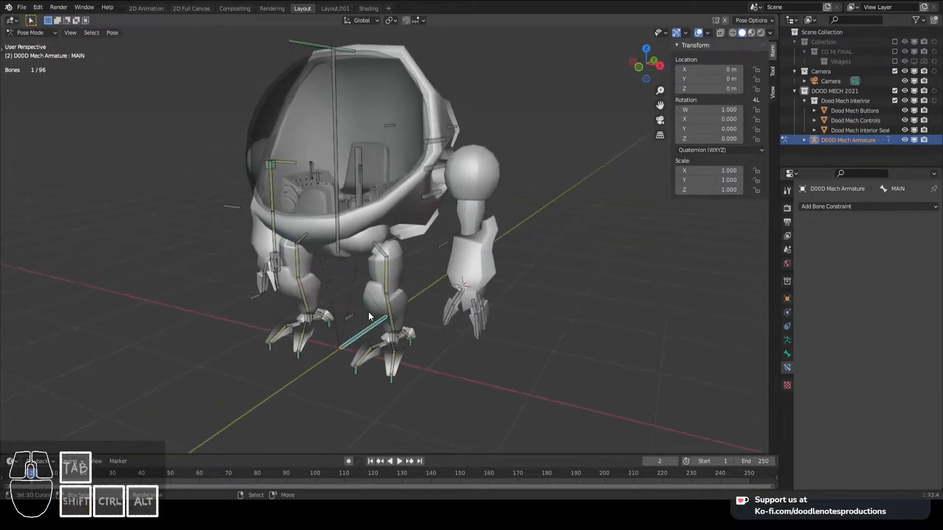
pyautogui.press('m')
pyautogui.press('m')
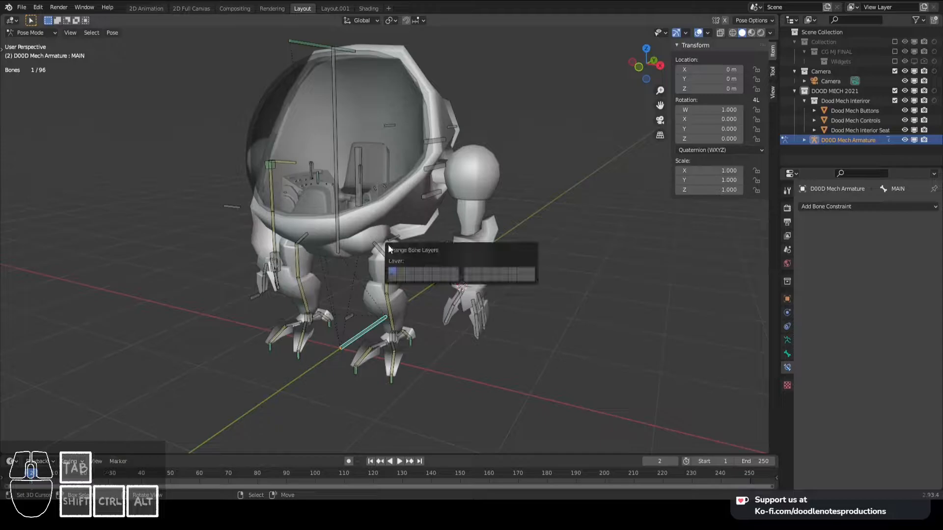
pyautogui.click(392, 277)
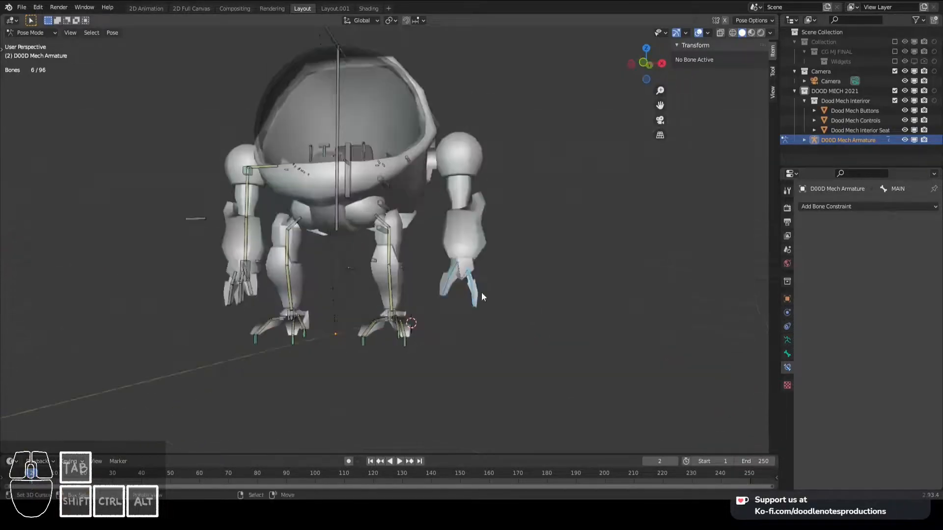
# Move the left hand's finger bones to bone layer 2 and save the file
pyautogui.press('m')
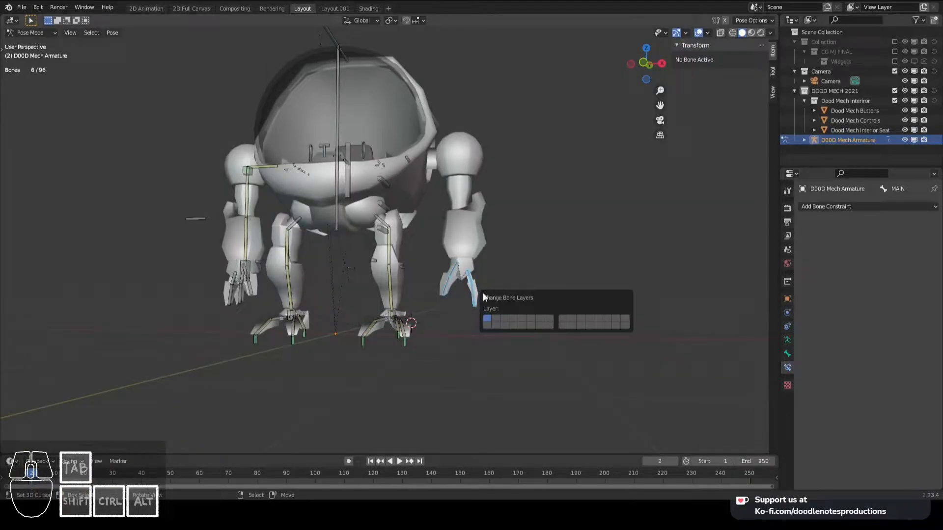
pyautogui.click(498, 320)
pyautogui.moveTo(449, 224); pyautogui.dragTo(249, 196, button='middle')
pyautogui.scroll(-3, 557, 189)
pyautogui.hotkey('ctrl', 's')
pyautogui.scroll(3, 558, 190)
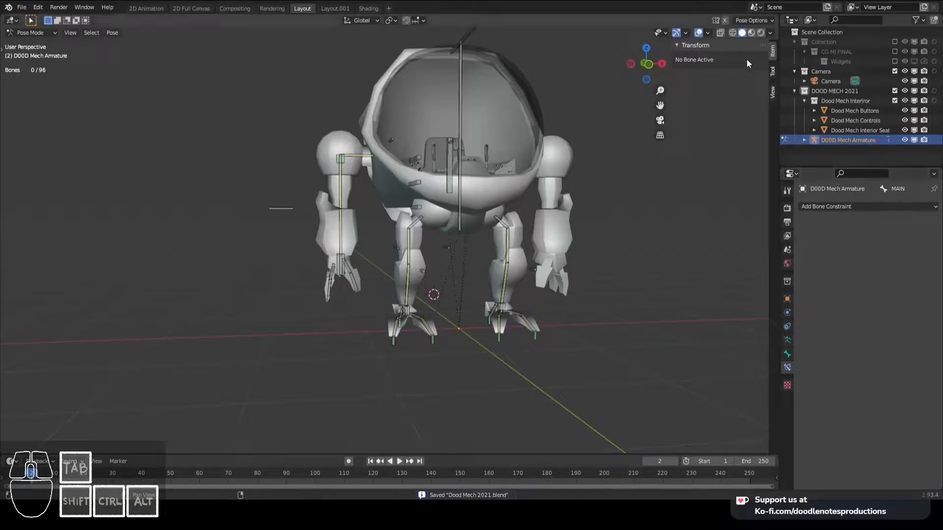
# Switch the sidebar to the tool settings and collapse the Active Tool and Pose Options sections
pyautogui.click(773, 91)
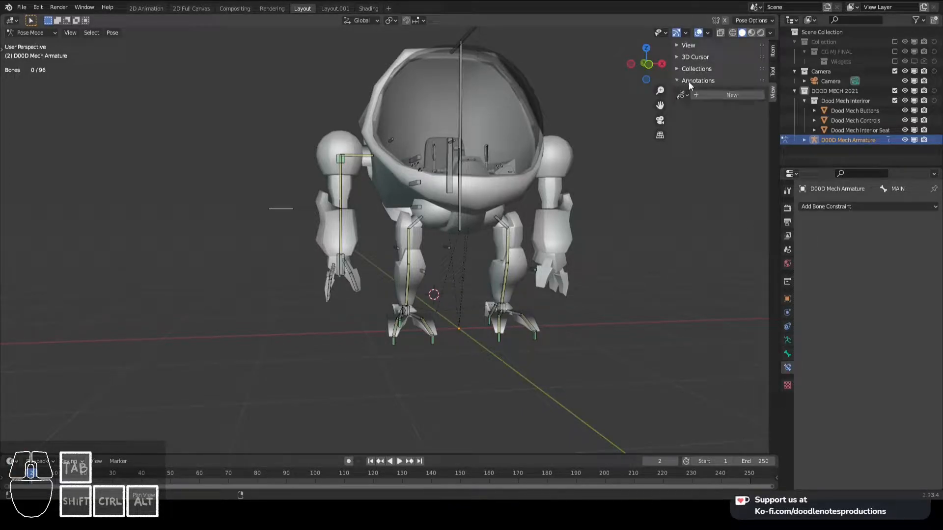
pyautogui.click(771, 70)
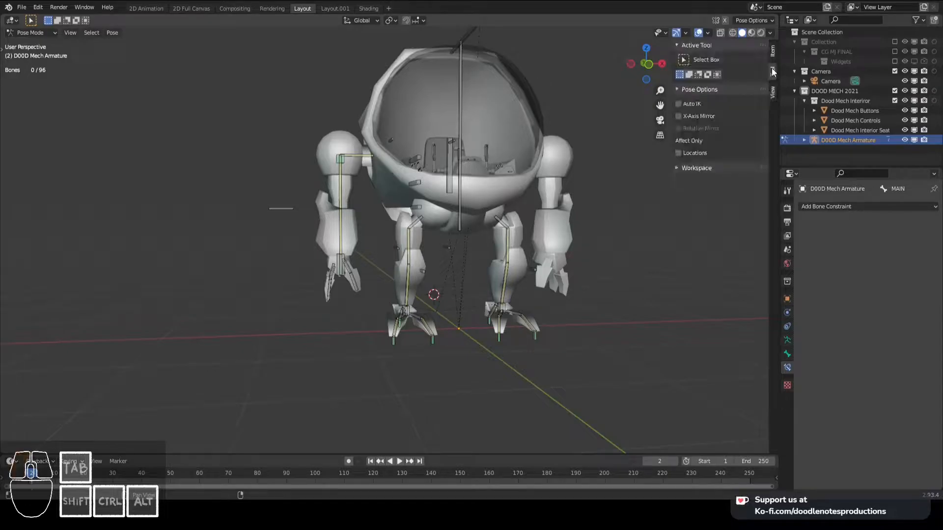
pyautogui.click(677, 45)
pyautogui.click(685, 57)
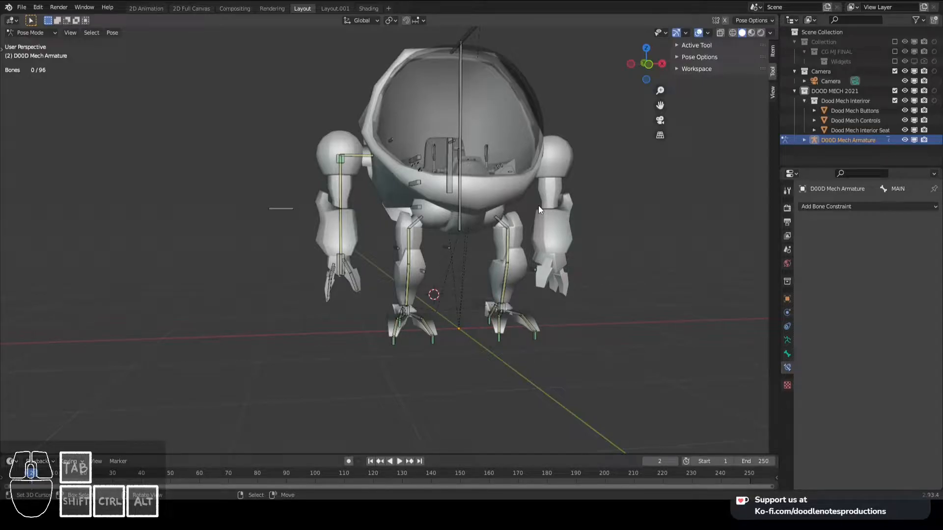
# Move the right hand's finger bones and its hand control bone to bone layer 3
pyautogui.moveTo(576, 194); pyautogui.dragTo(344, 271, button='middle')
pyautogui.click(342, 254)
pyautogui.keyDown('shift'); pyautogui.click(336, 271); pyautogui.keyUp('shift')
pyautogui.keyDown('shift'); pyautogui.click(336, 270); pyautogui.keyUp('shift')
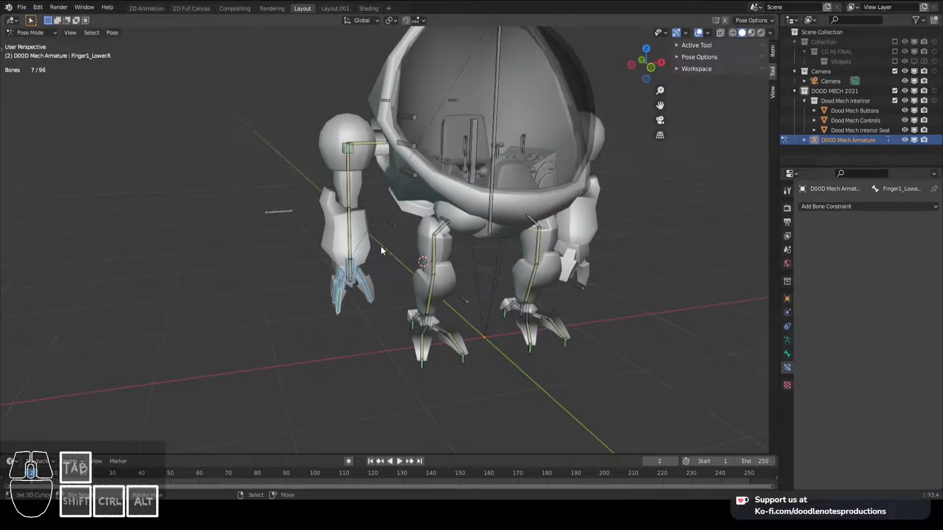
pyautogui.press('m')
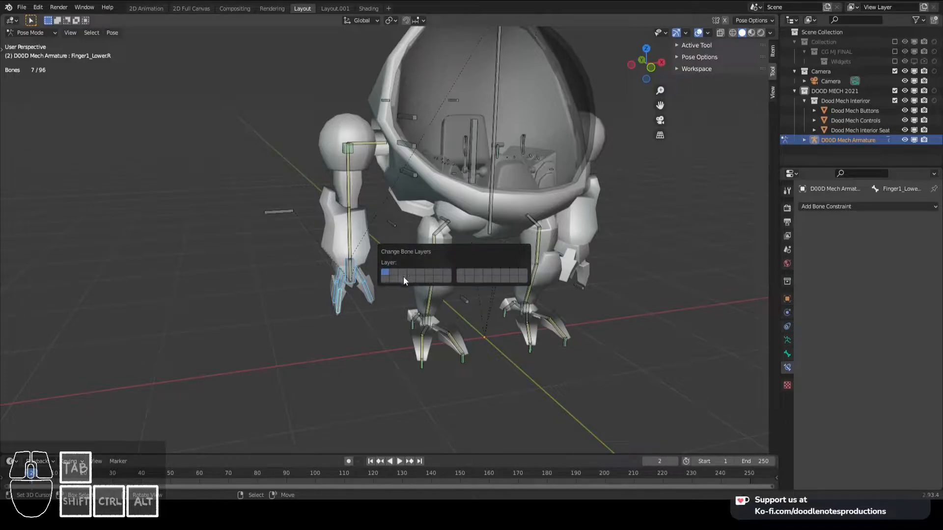
pyautogui.click(403, 272)
# Move the right elbow control bone and Shoulder_IK.R to bone layer 3
pyautogui.rightClick(289, 209)
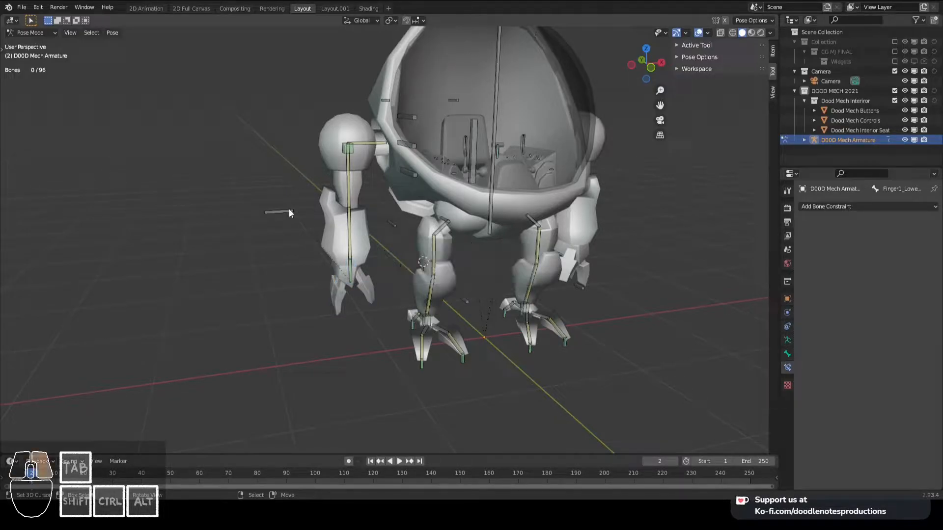
pyautogui.keyDown('shift'); pyautogui.rightClick(338, 133); pyautogui.keyUp('shift')
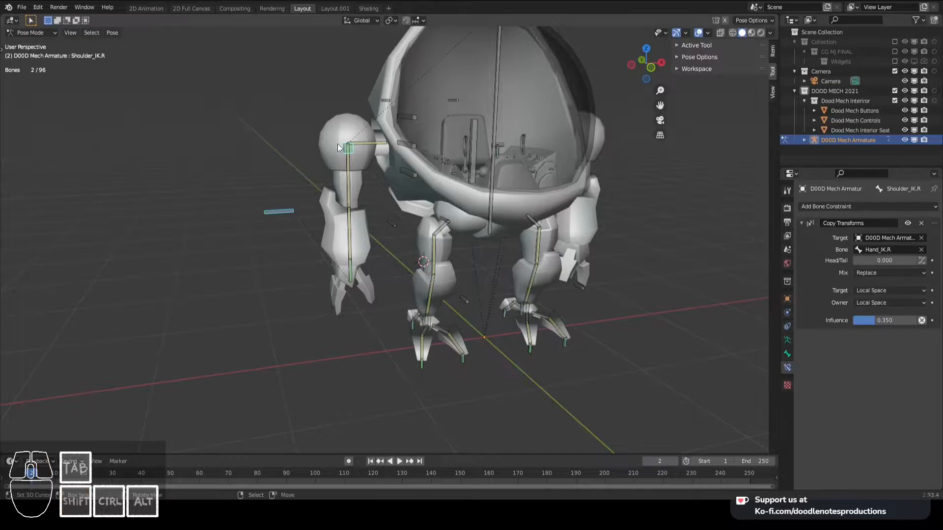
pyautogui.press('m')
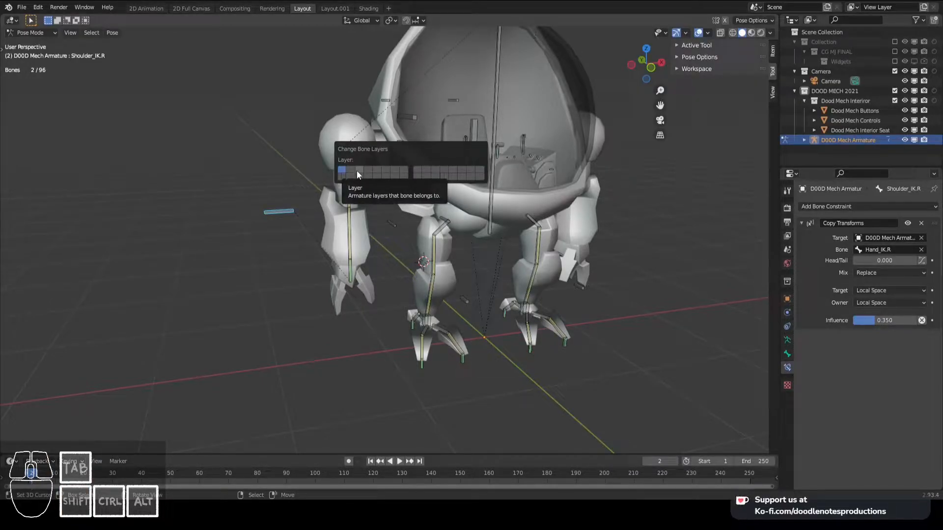
pyautogui.click(361, 170)
# Move the right hand, lower arm, upper arm and shoulder bones to bone layer 19
pyautogui.rightClick(348, 279)
pyautogui.keyDown('shift'); pyautogui.rightClick(353, 225); pyautogui.keyUp('shift')
pyautogui.keyDown('shift'); pyautogui.rightClick(358, 159); pyautogui.keyUp('shift')
pyautogui.keyDown('shift'); pyautogui.rightClick(361, 150); pyautogui.keyUp('shift')
pyautogui.press('m')
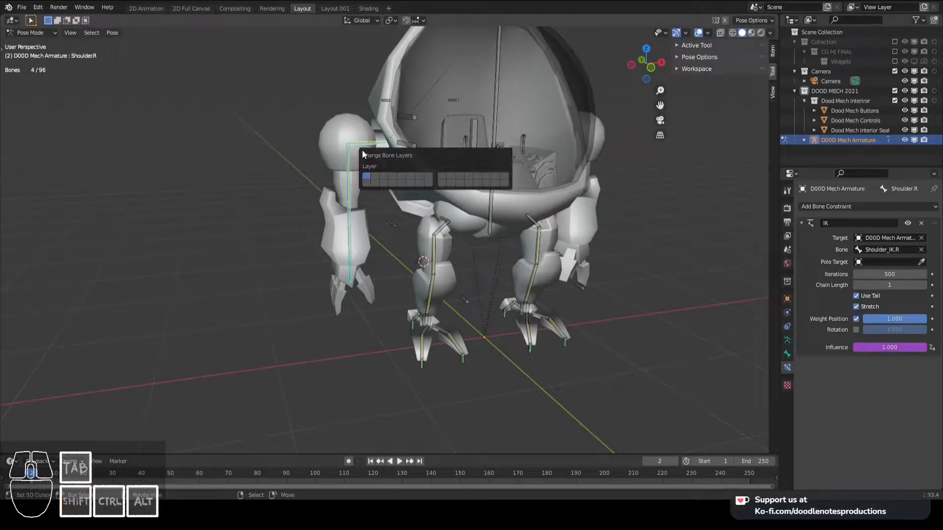
pyautogui.click(382, 181)
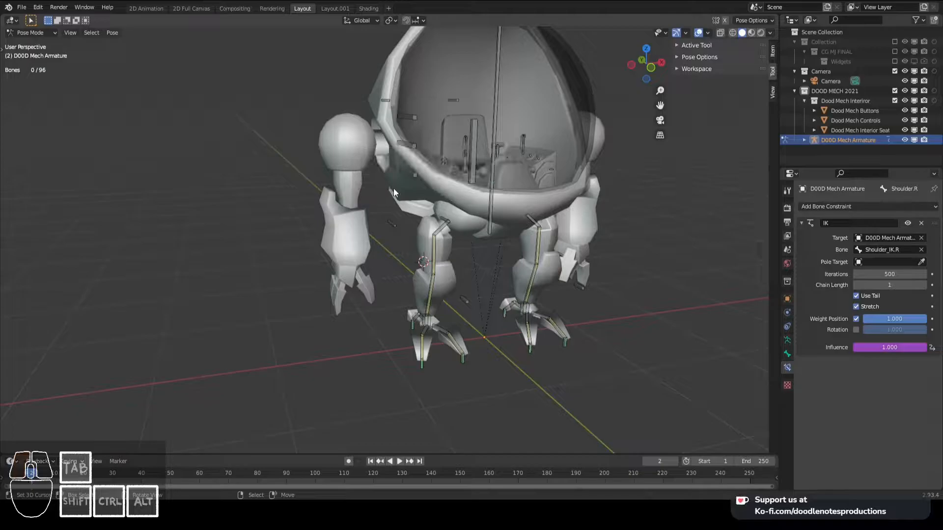
pyautogui.moveTo(542, 188); pyautogui.dragTo(476, 211, button='middle')
pyautogui.rightClick(471, 214)
pyautogui.keyDown('shift'); pyautogui.rightClick(466, 217); pyautogui.keyUp('shift')
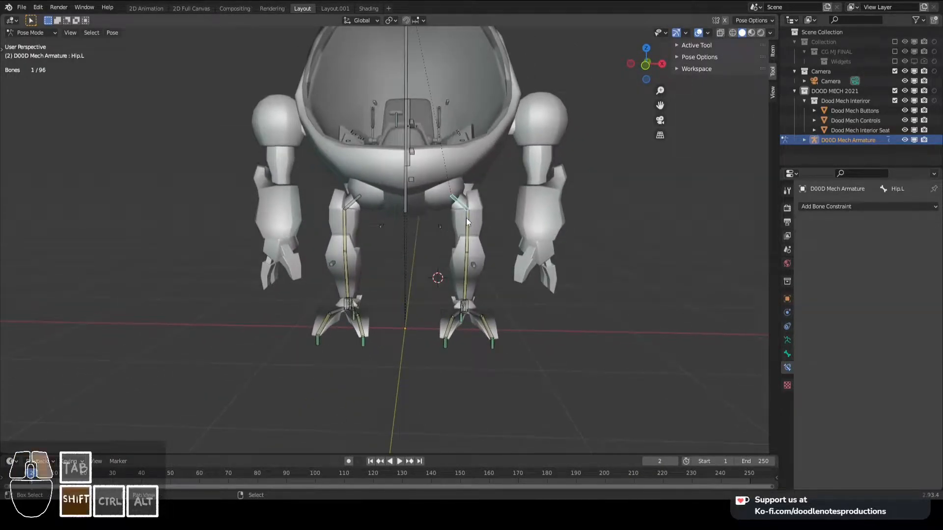
pyautogui.scroll(4, 463, 282)
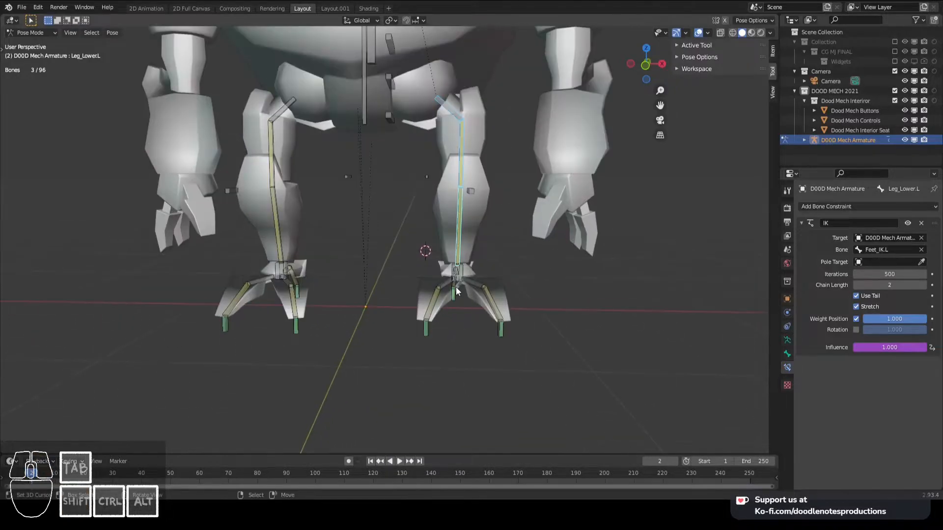
pyautogui.rightClick(460, 280)
pyautogui.rightClick(459, 279)
pyautogui.rightClick(460, 270)
pyautogui.rightClick(460, 272)
pyautogui.rightClick(460, 271)
pyautogui.rightClick(460, 271)
pyautogui.rightClick(460, 271)
pyautogui.rightClick(460, 271)
pyautogui.rightClick(460, 271)
pyautogui.rightClick(460, 271)
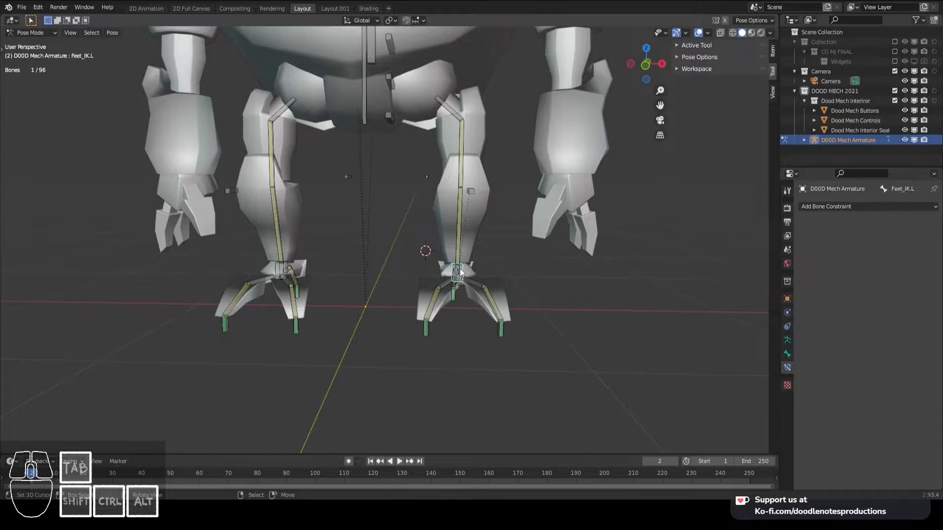
pyautogui.rightClick(460, 272)
# Move the left foot, lower leg, upper leg and hip bones to bone layer 20
pyautogui.moveTo(460, 271); pyautogui.dragTo(358, 280, button='middle')
pyautogui.rightClick(366, 278)
pyautogui.keyDown('shift'); pyautogui.rightClick(366, 272); pyautogui.keyUp('shift')
pyautogui.keyDown('shift'); pyautogui.rightClick(338, 125); pyautogui.keyUp('shift')
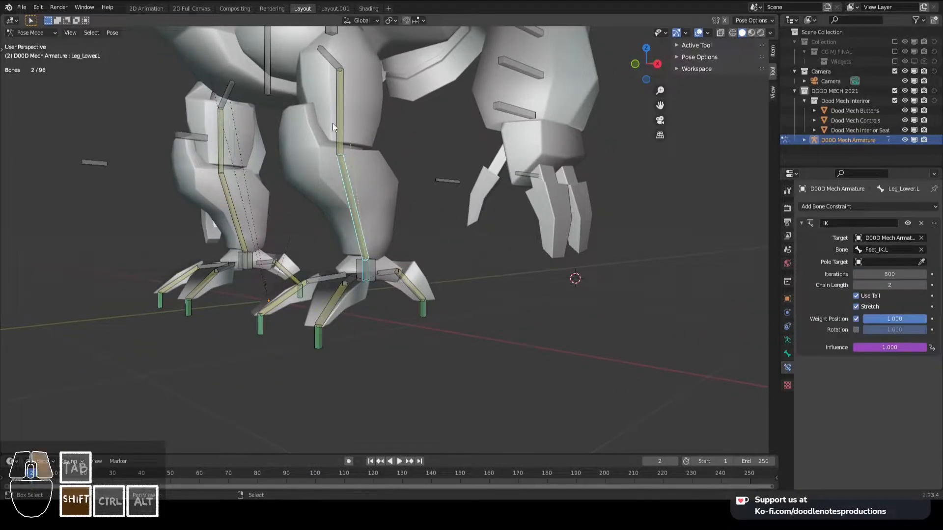
pyautogui.keyDown('shift'); pyautogui.rightClick(336, 65); pyautogui.keyUp('shift')
pyautogui.press('m')
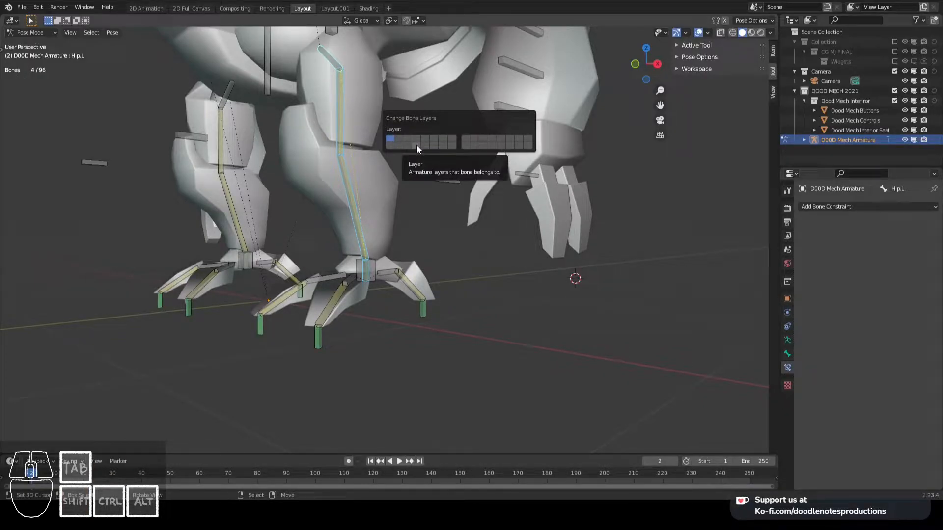
pyautogui.click(416, 145)
pyautogui.moveTo(375, 154); pyautogui.dragTo(325, 202, button='middle')
pyautogui.click(393, 267)
pyautogui.scroll(-3, 392, 266)
pyautogui.keyDown('shift'); pyautogui.click(322, 211); pyautogui.keyUp('shift')
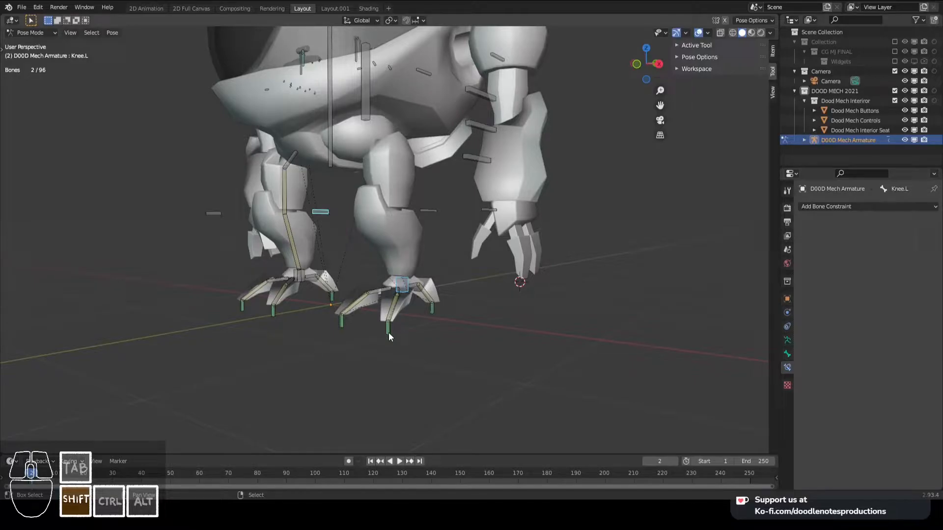
pyautogui.keyDown('shift'); pyautogui.click(370, 296); pyautogui.keyUp('shift')
pyautogui.hotkey('shift', 'i')
# Move the upper and lower bones of the left foot's three toes to bone layer 20
pyautogui.keyDown('shift'); pyautogui.click(383, 305); pyautogui.keyUp('shift')
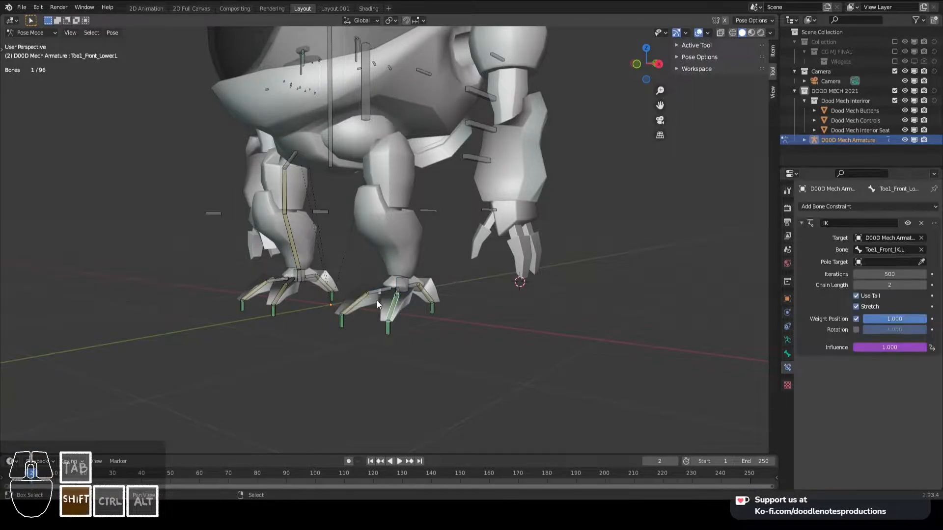
pyautogui.keyDown('shift'); pyautogui.rightClick(379, 288); pyautogui.keyUp('shift')
pyautogui.keyDown('shift'); pyautogui.rightClick(396, 290); pyautogui.keyUp('shift')
pyautogui.keyDown('shift'); pyautogui.rightClick(414, 287); pyautogui.keyUp('shift')
pyautogui.keyDown('shift'); pyautogui.rightClick(425, 288); pyautogui.keyUp('shift')
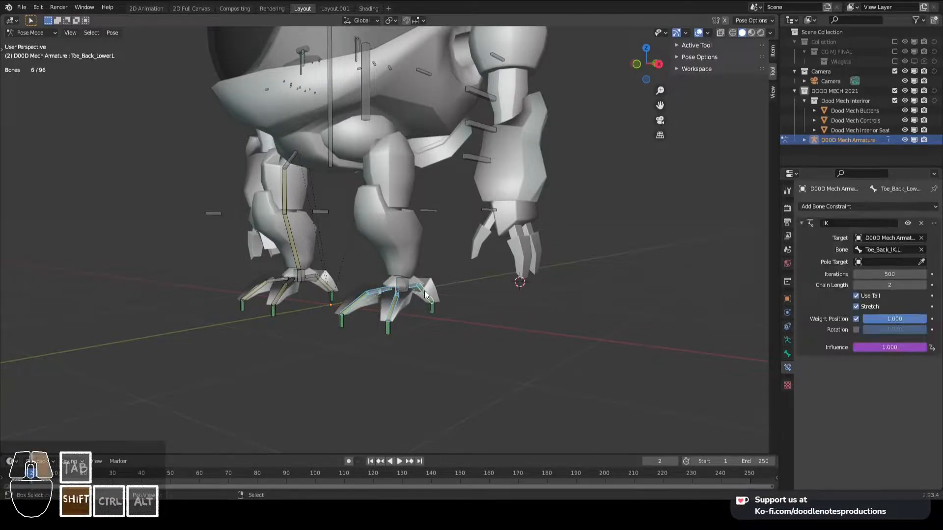
pyautogui.press('m')
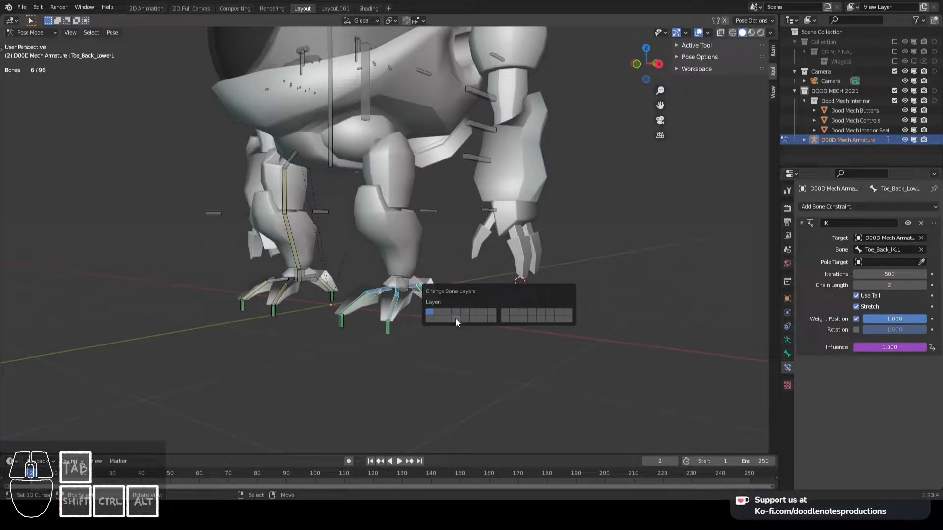
pyautogui.click(456, 318)
pyautogui.moveTo(341, 255); pyautogui.dragTo(400, 255, button='middle')
pyautogui.rightClick(424, 289)
pyautogui.keyDown('shift'); pyautogui.rightClick(403, 305); pyautogui.keyUp('shift')
pyautogui.keyDown('shift'); pyautogui.rightClick(476, 309); pyautogui.keyUp('shift')
pyautogui.keyDown('shift'); pyautogui.rightClick(459, 287); pyautogui.keyUp('shift')
# Enter Edit Mode and duplicate the Feet_IK.L bone in place, with X-Axis Mirror on
pyautogui.press('Tab')
pyautogui.rightClick(399, 254)
pyautogui.press('KP_3')
pyautogui.scroll(6, 413, 253)
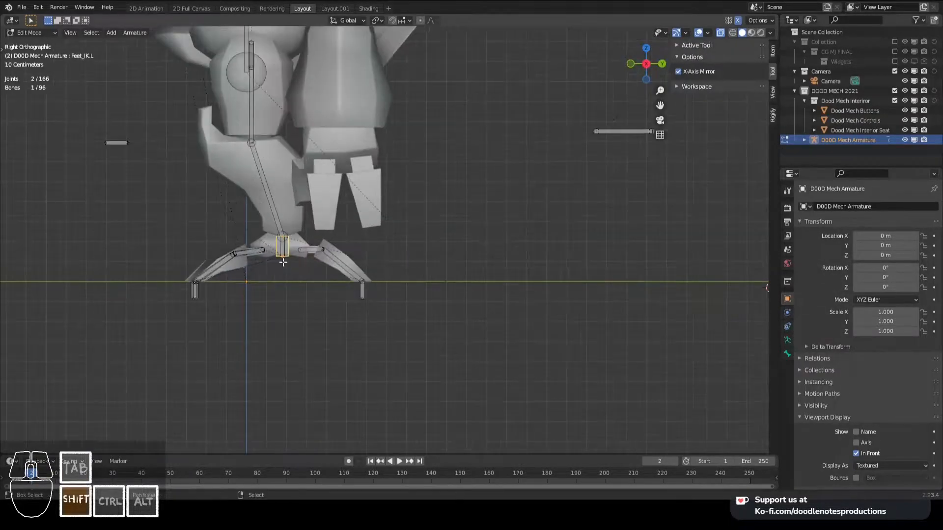
pyautogui.scroll(1, 415, 252)
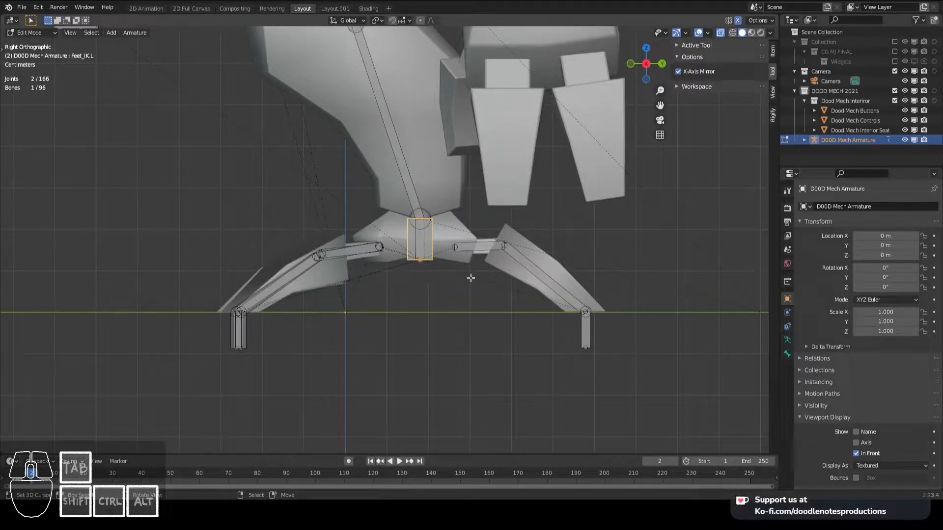
pyautogui.hotkey('shift', 'd')
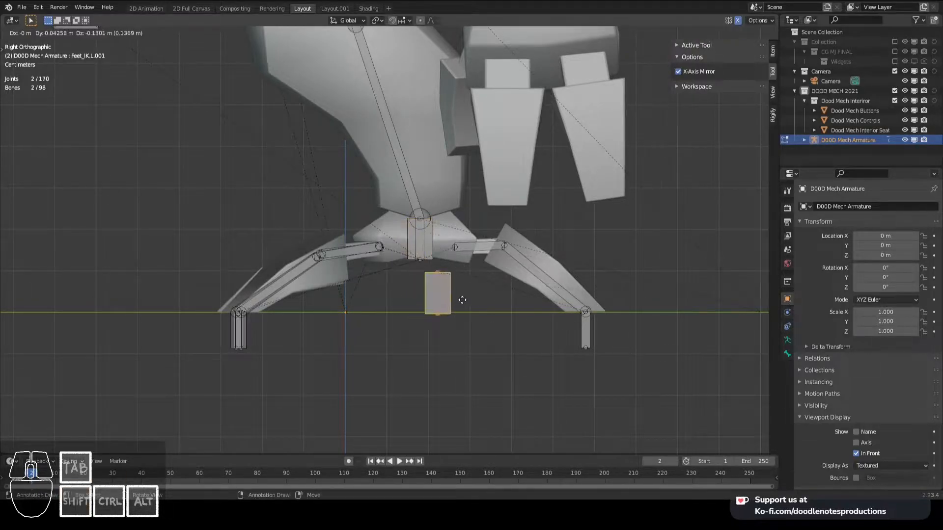
pyautogui.rightClick(462, 282)
pyautogui.moveTo(463, 276); pyautogui.dragTo(493, 294, button='middle')
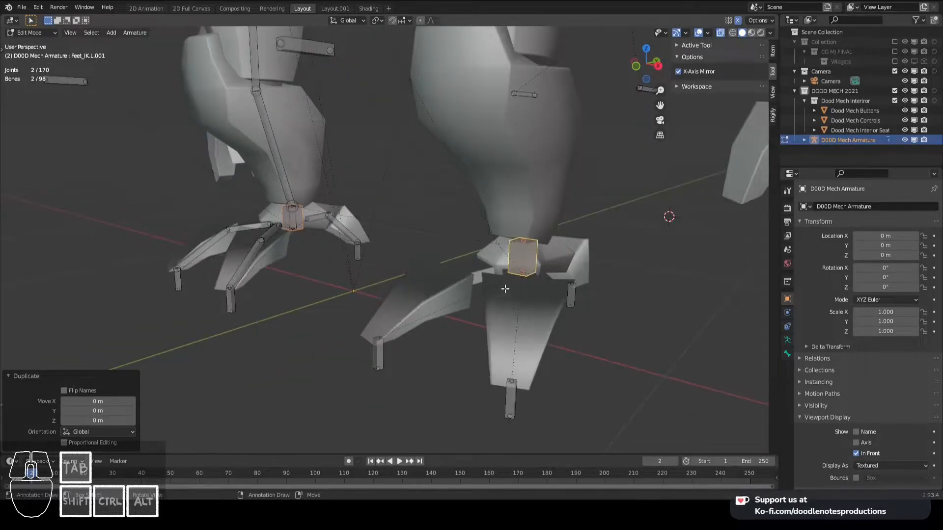
# Move the duplicated foot bone straight down along Z to floor level, by about 0.17 m and another 0.05 m
pyautogui.press('g')
pyautogui.press('z')
pyautogui.click(497, 344)
pyautogui.press('KP_3')
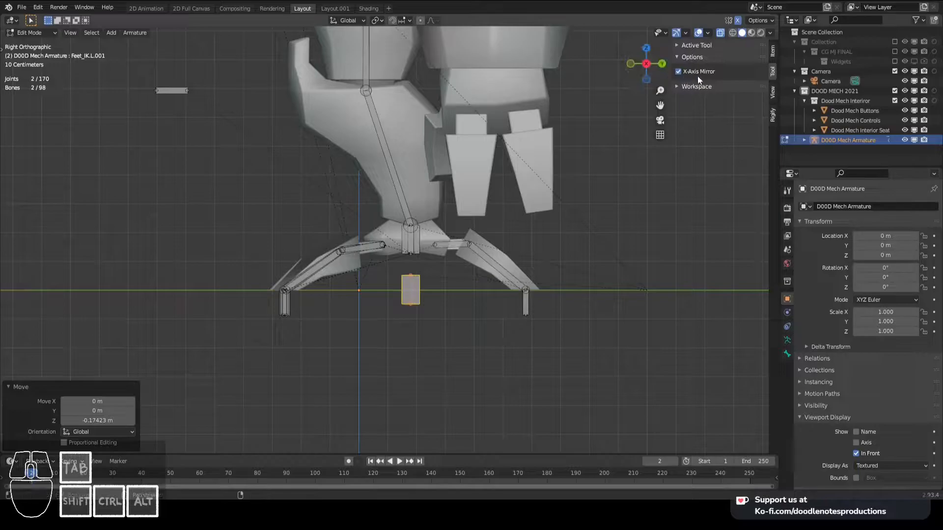
pyautogui.scroll(2, 443, 306)
pyautogui.press('g')
pyautogui.press('z')
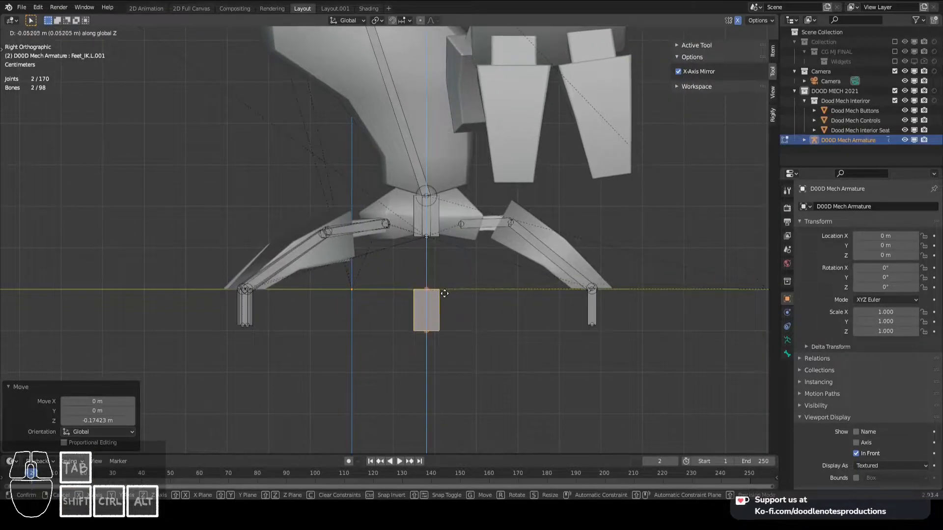
pyautogui.rightClick(444, 293)
# Snap the 3D cursor to the world origin, scale the duplicated foot bone's upper joint to 0 along Z, and save
pyautogui.hotkey('shift', 's')
pyautogui.click(390, 336)
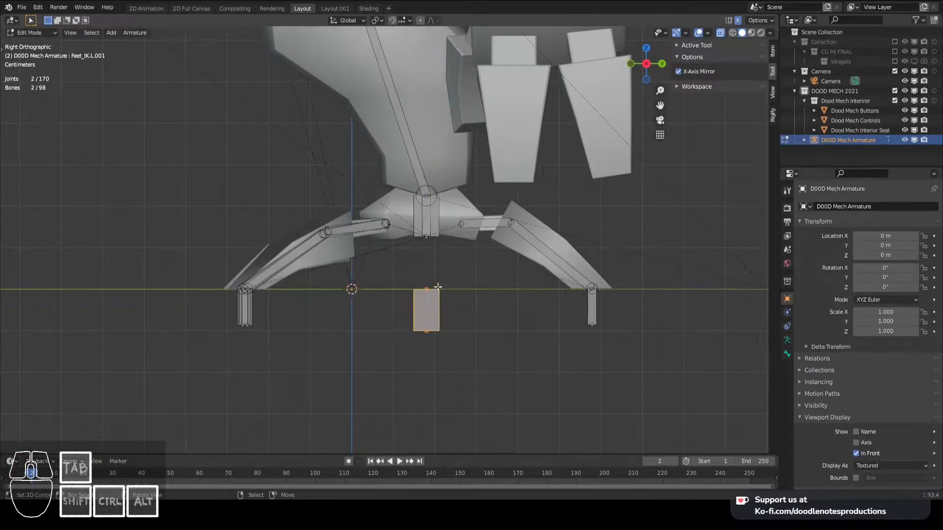
pyautogui.press('s')
pyautogui.press('z')
pyautogui.press('0')
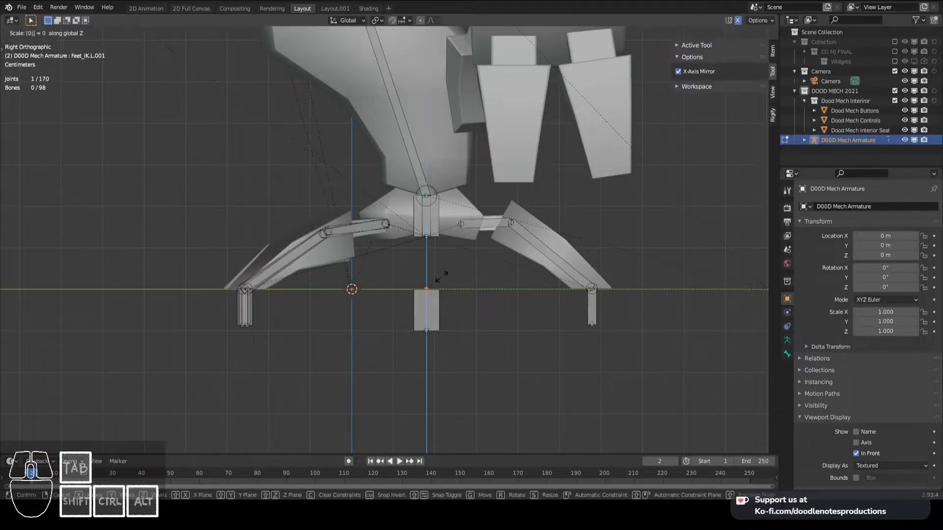
pyautogui.press('Return')
pyautogui.hotkey('ctrl', 's')
# Try freely moving the duplicated floor bone and the Feet_IK.L bone
pyautogui.click(429, 315)
pyautogui.moveTo(430, 315); pyautogui.dragTo(486, 275, button='middle')
pyautogui.press('g')
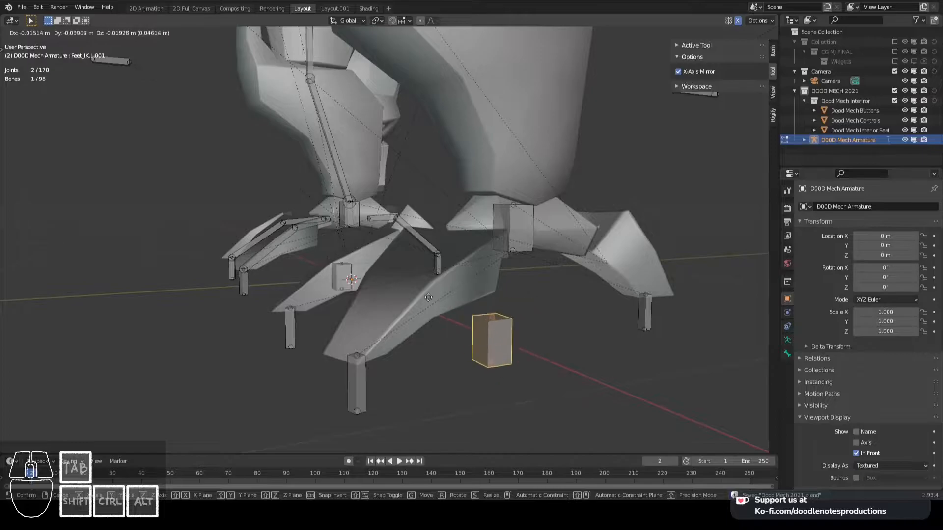
pyautogui.click(523, 284)
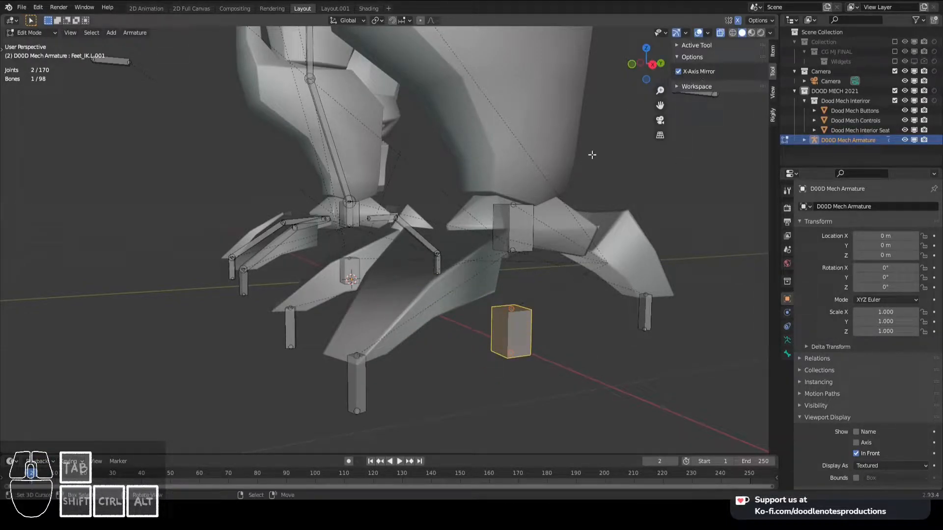
pyautogui.scroll(-3, 525, 297)
pyautogui.moveTo(544, 263); pyautogui.dragTo(543, 211, button='middle')
pyautogui.press('g')
pyautogui.click(524, 216)
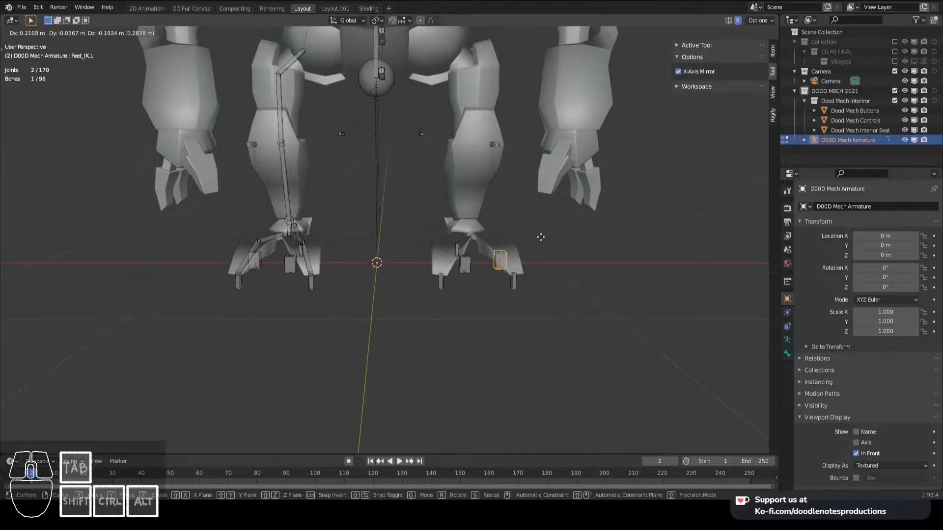
# Rename the duplicated foot bone at floor level to Feet_Floor.L and save the file
pyautogui.scroll(2, 526, 258)
pyautogui.press('KP_3')
pyautogui.scroll(2, 437, 291)
pyautogui.click(428, 294)
pyautogui.hotkey('ctrl', 's')
pyautogui.moveTo(428, 294); pyautogui.dragTo(589, 275, button='middle')
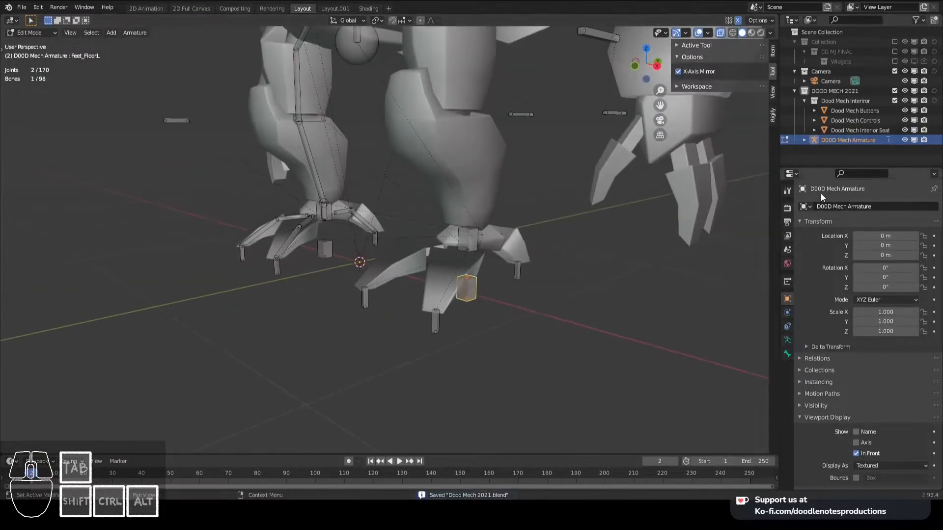
# Show the bone layer that holds the MAIN bone and parent Feet_Floor.L to MAIN
pyautogui.click(788, 340)
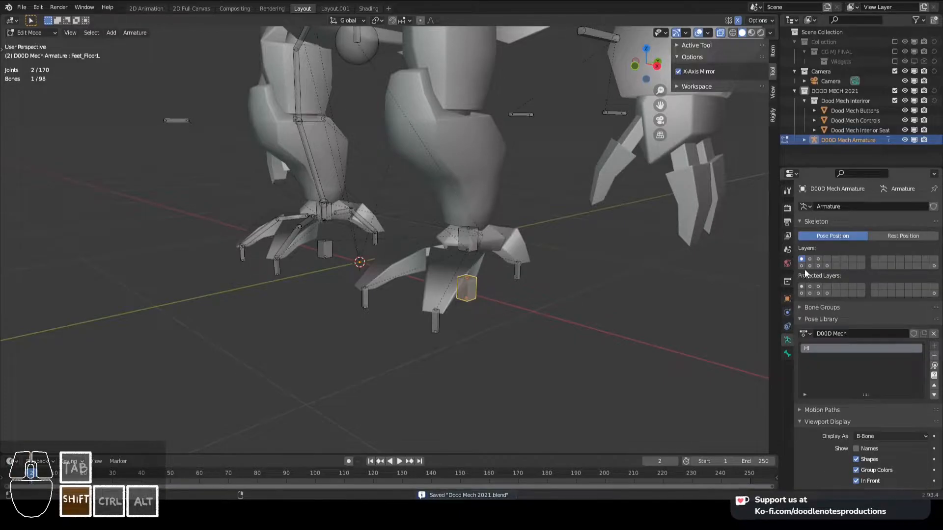
pyautogui.moveTo(413, 266); pyautogui.dragTo(433, 255, button='middle')
pyautogui.keyDown('shift'); pyautogui.click(423, 241); pyautogui.keyUp('shift')
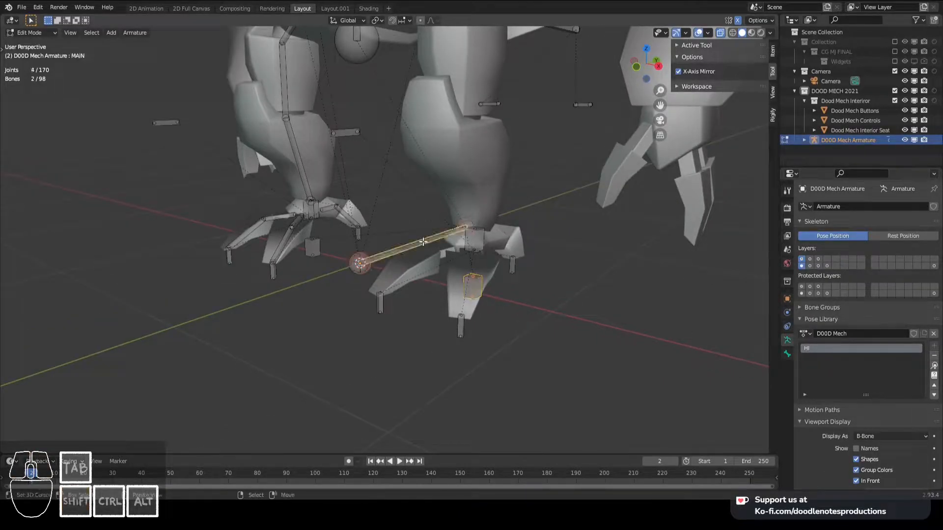
pyautogui.hotkey('ctrl', 'p')
pyautogui.click(422, 242)
pyautogui.click(480, 287)
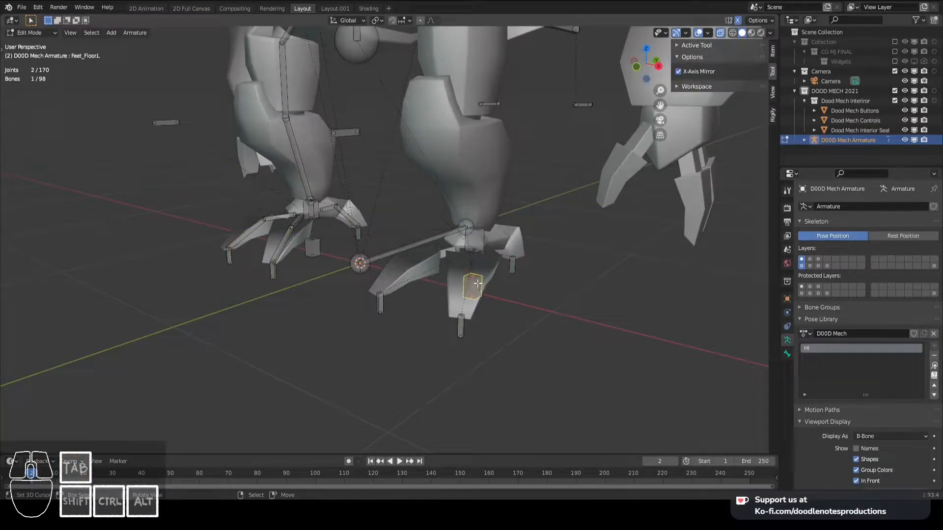
pyautogui.keyDown('shift'); pyautogui.click(433, 242); pyautogui.keyUp('shift')
pyautogui.hotkey('ctrl', 'p')
pyautogui.click(432, 241)
# Parent the left foot's two front toe IK bones and back toe IK bone to Feet_Floor.L
pyautogui.moveTo(480, 278)
pyautogui.mouseDown(button='middle')
pyautogui.moveTo(511, 264)
pyautogui.moveTo(495, 270)
pyautogui.mouseUp(button='middle')
pyautogui.click(503, 260)
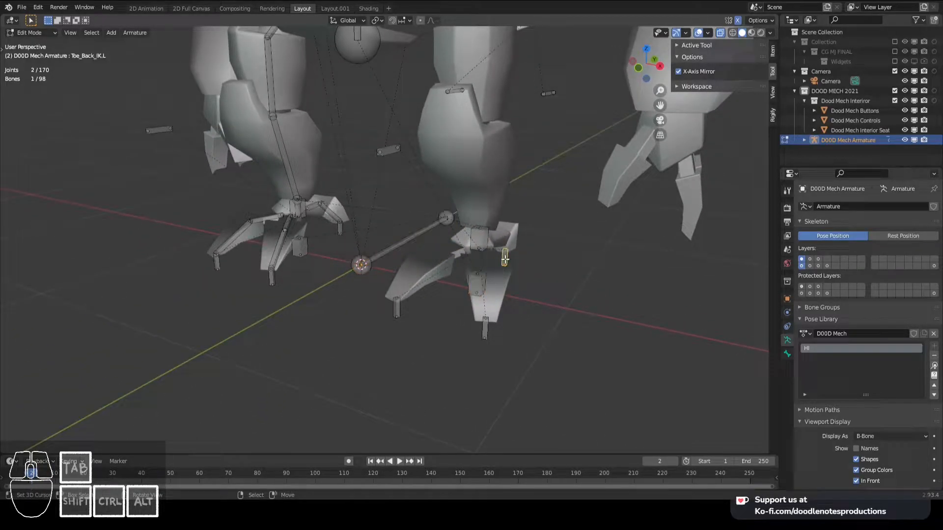
pyautogui.keyDown('shift'); pyautogui.click(488, 319); pyautogui.keyUp('shift')
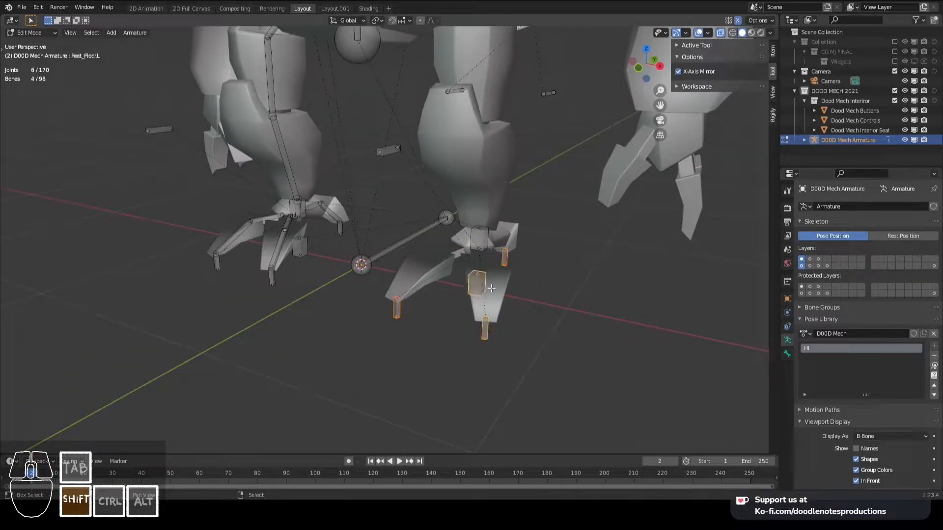
pyautogui.keyDown('ctrl'); pyautogui.keyDown('alt'); pyautogui.click(491, 287); pyautogui.keyUp('alt'); pyautogui.keyUp('ctrl')
pyautogui.click(491, 288)
# Switch the armature from Edit Mode to Pose Mode with the Feet_Floor.L bone selected
pyautogui.hotkey('ctrl', 'Tab')
pyautogui.click(441, 272)
pyautogui.click(477, 279)
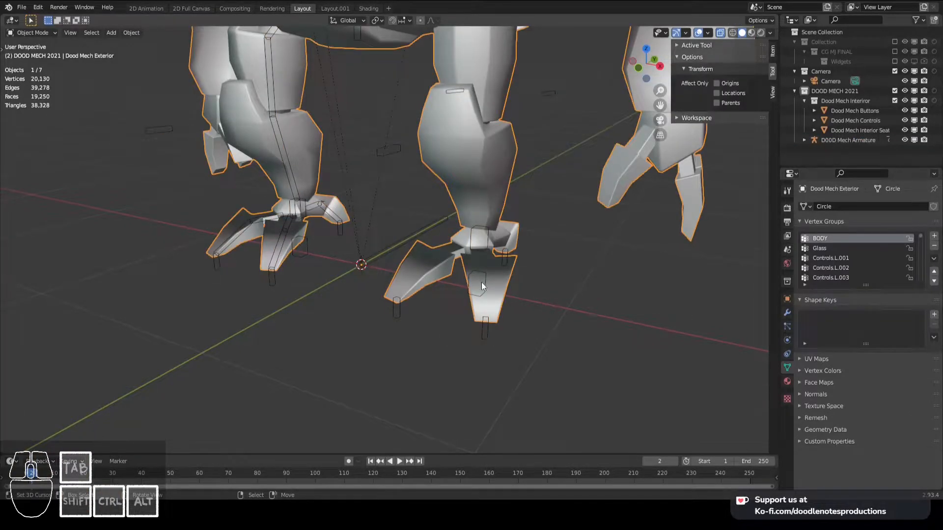
pyautogui.click(481, 283)
pyautogui.hotkey('ctrl', 'Tab')
# Try moving the Feet_Floor.L bone and the Feet_IK.L bone in the side view
pyautogui.press('KP_3')
pyautogui.press('g')
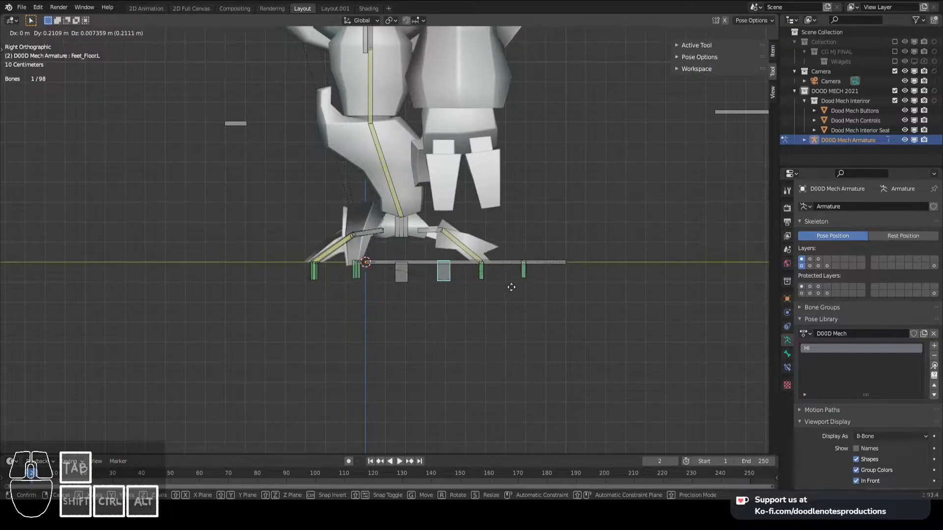
pyautogui.rightClick(476, 276)
pyautogui.click(407, 226)
pyautogui.press('g')
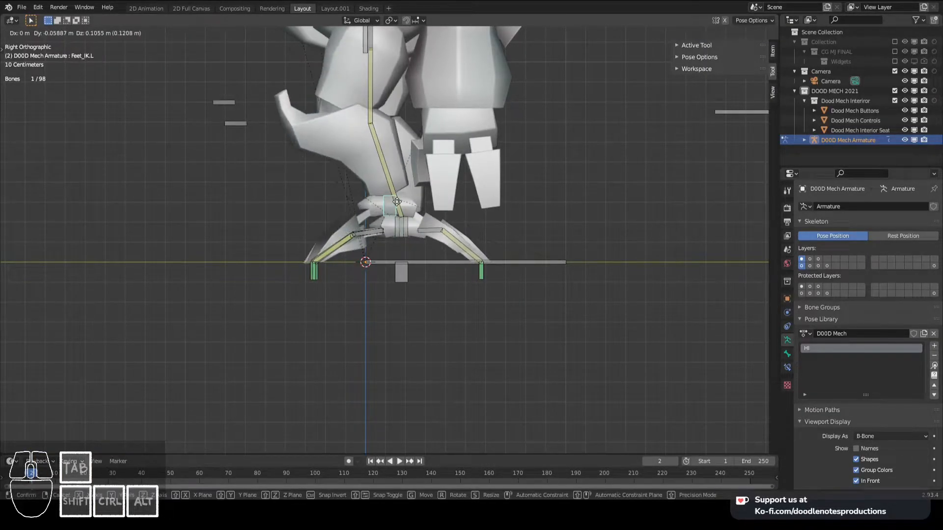
pyautogui.rightClick(397, 201)
# Replace the copied FK/IK and Toggle Floor custom properties of Feet_Floor.L with one new custom property
pyautogui.moveTo(397, 201); pyautogui.dragTo(442, 277, button='middle')
pyautogui.click(445, 284)
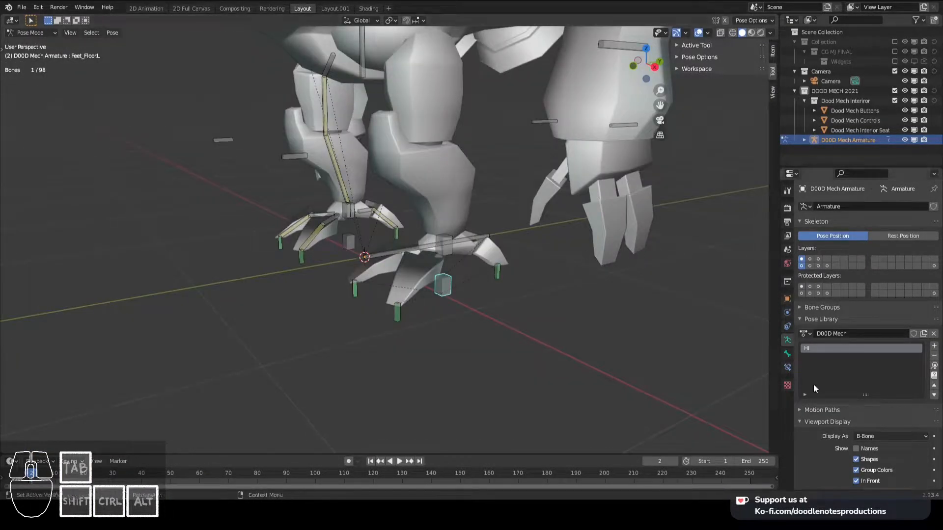
pyautogui.click(788, 354)
pyautogui.scroll(-6, 844, 396)
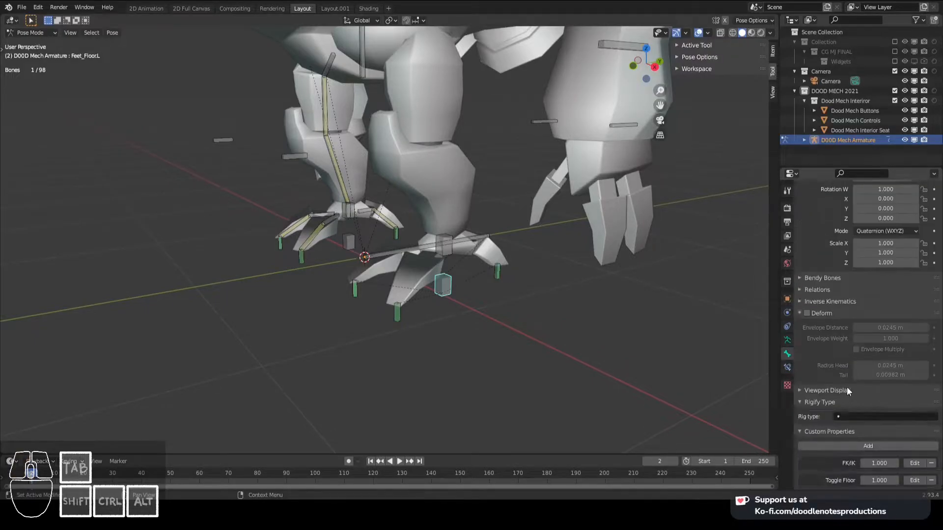
pyautogui.click(868, 444)
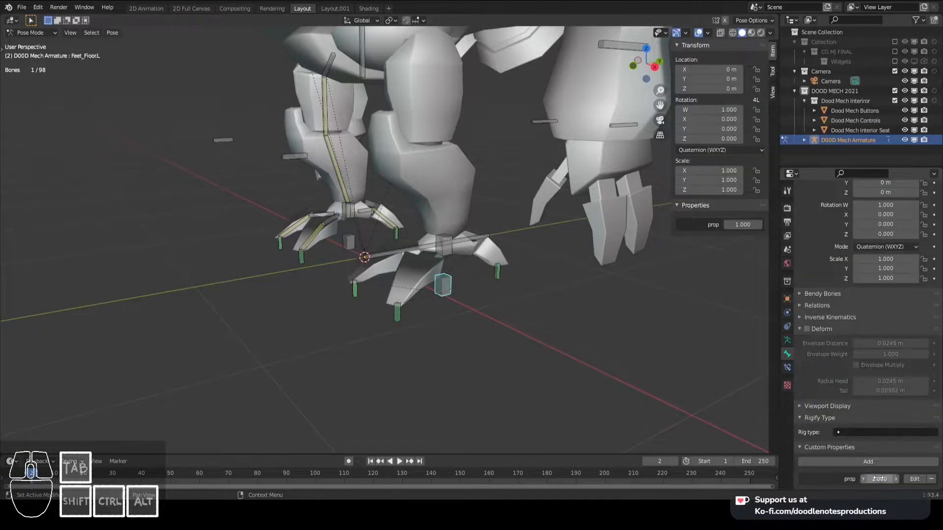
# Name the new custom property of Feet_Floor.L Toggle Floor
pyautogui.click(914, 479)
pyautogui.click(892, 371)
pyautogui.write('Floor Toggle')
pyautogui.press('Return')
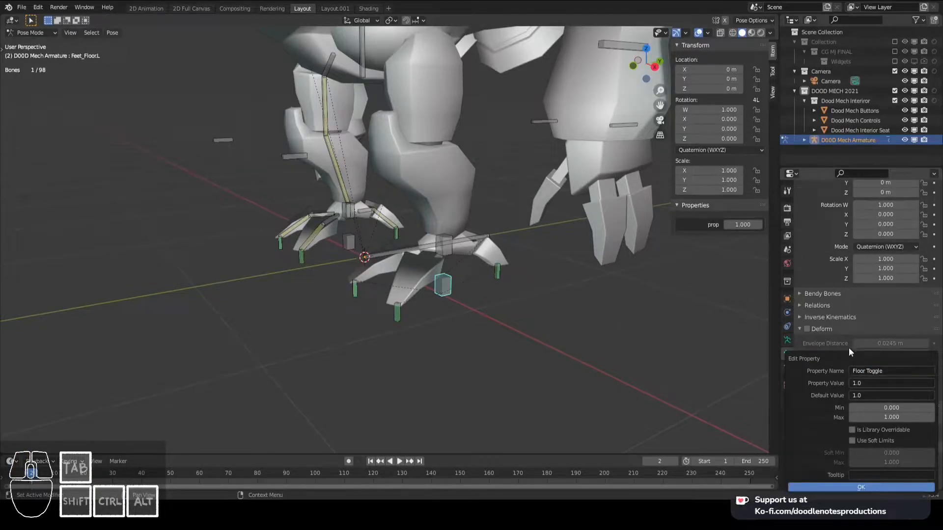
pyautogui.click(862, 487)
pyautogui.rightClick(727, 225)
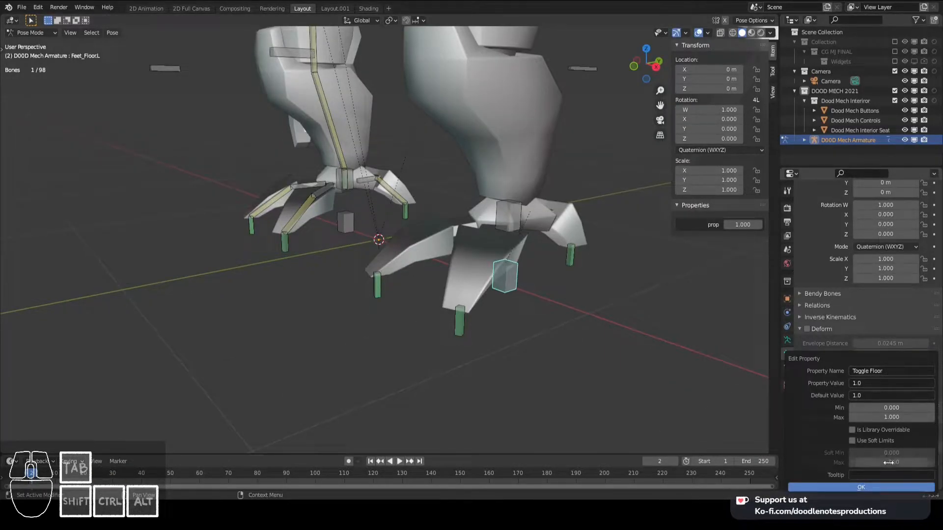
pyautogui.click(874, 487)
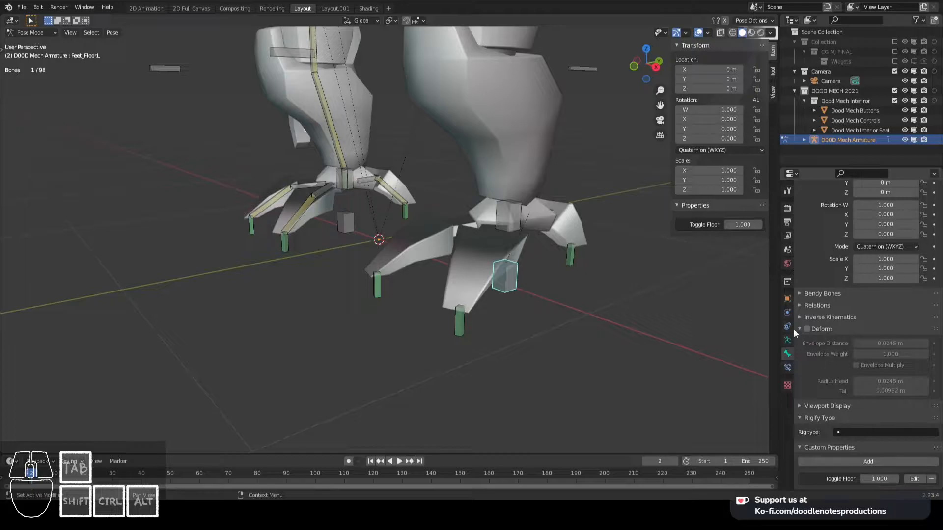
# Copy the Toggle Floor data path and paste it as the variable path in Toe1_Front_IK.L's Limit Location influence driver
pyautogui.rightClick(731, 225)
pyautogui.click(721, 325)
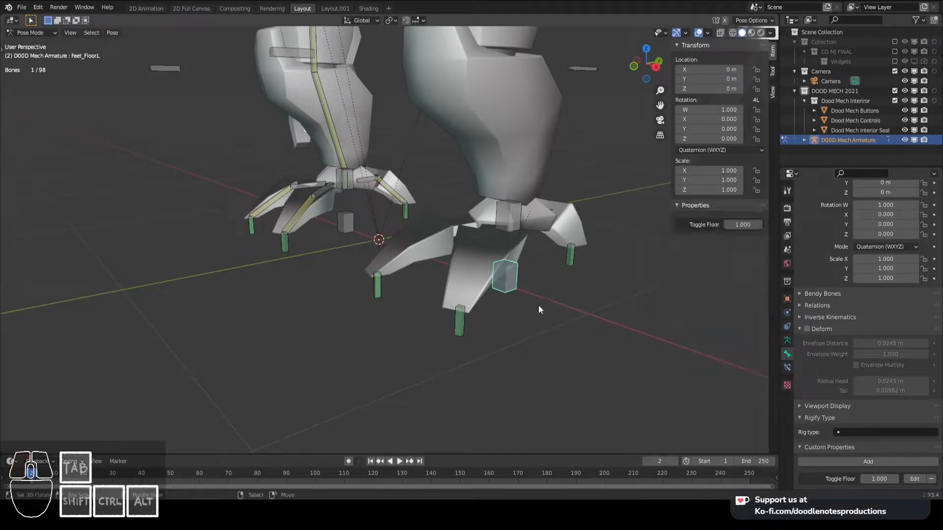
pyautogui.click(462, 330)
pyautogui.click(787, 368)
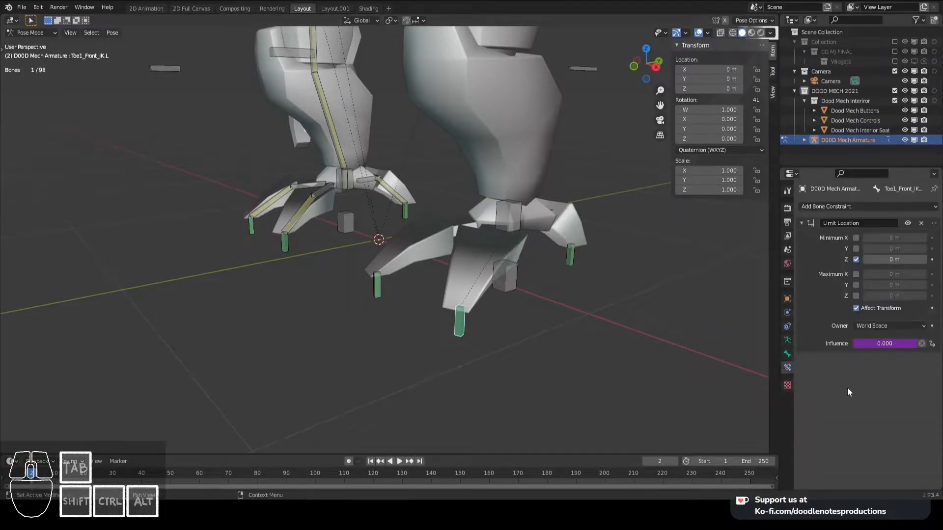
pyautogui.rightClick(888, 340)
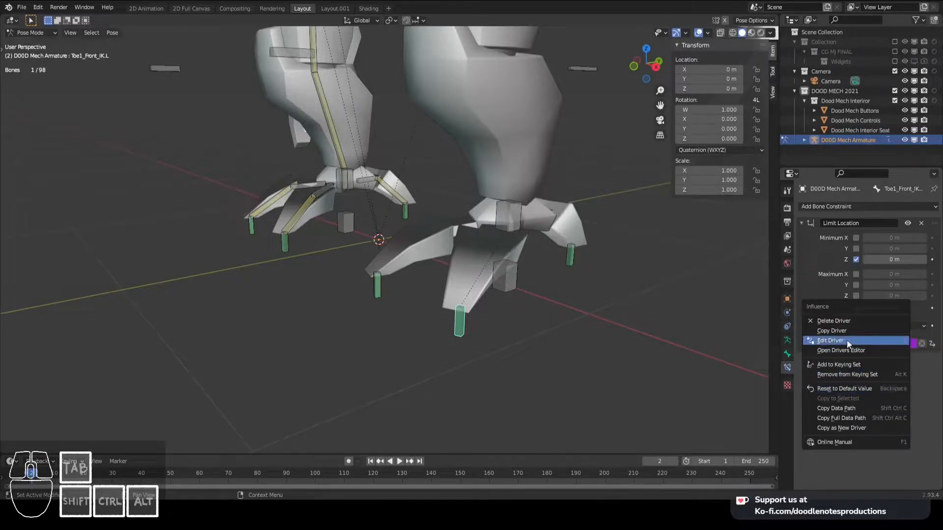
pyautogui.click(830, 340)
pyautogui.click(868, 433)
pyautogui.hotkey('ctrl', 'v')
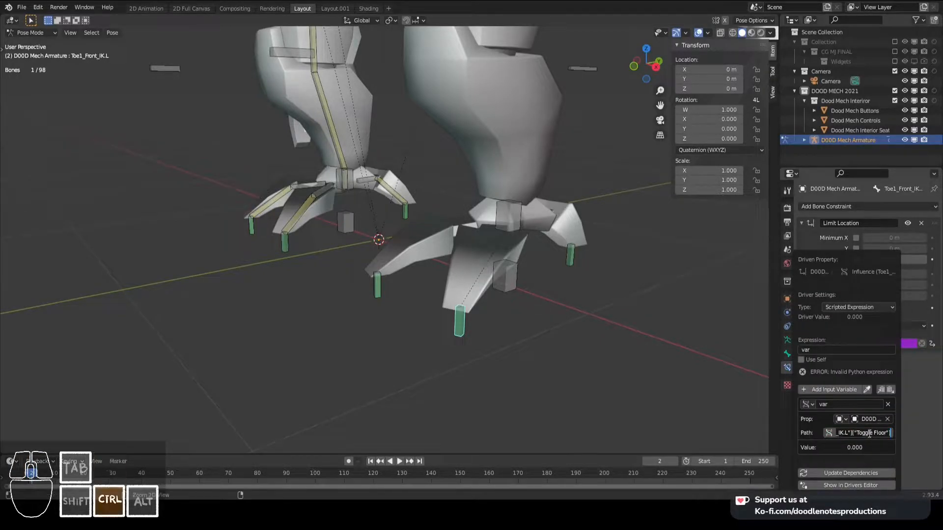
pyautogui.press('Return')
# Paste the Toggle Floor data path into the Limit Location influence driver of Toe2_Front_IK.L
pyautogui.click(377, 287)
pyautogui.rightClick(873, 340)
pyautogui.click(867, 340)
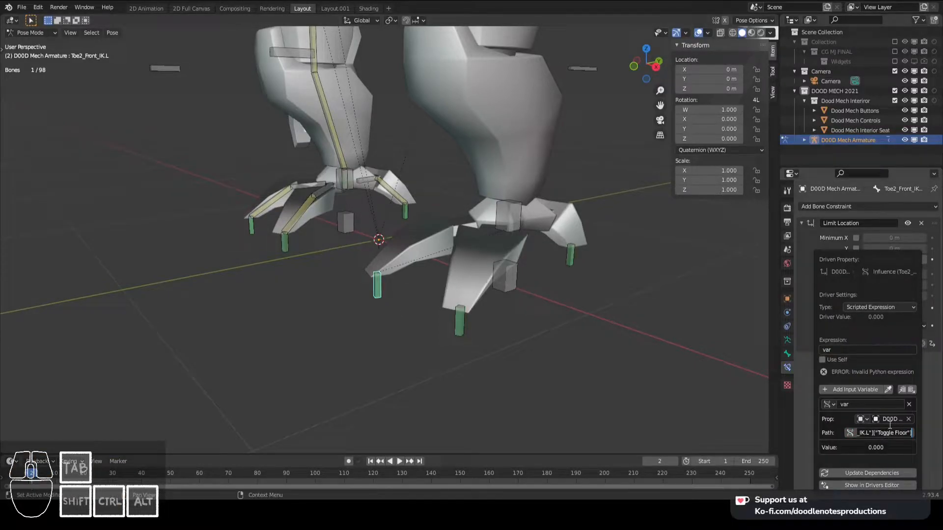
pyautogui.hotkey('ctrl', 'v')
pyautogui.press('Return')
# Paste the Toggle Floor data path into Toe_Back_IK.L's Limit Location influence driver and save the file
pyautogui.rightClick(571, 260)
pyautogui.rightClick(879, 344)
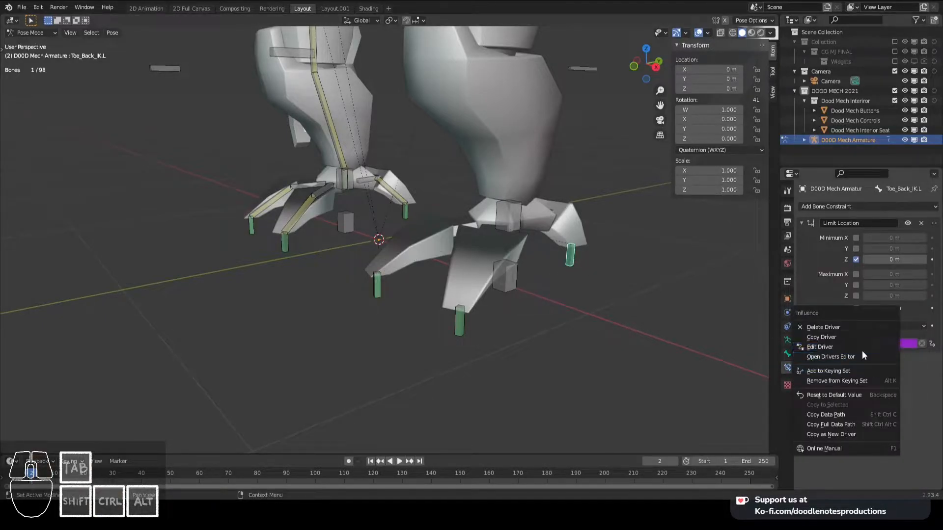
pyautogui.click(860, 346)
pyautogui.click(858, 431)
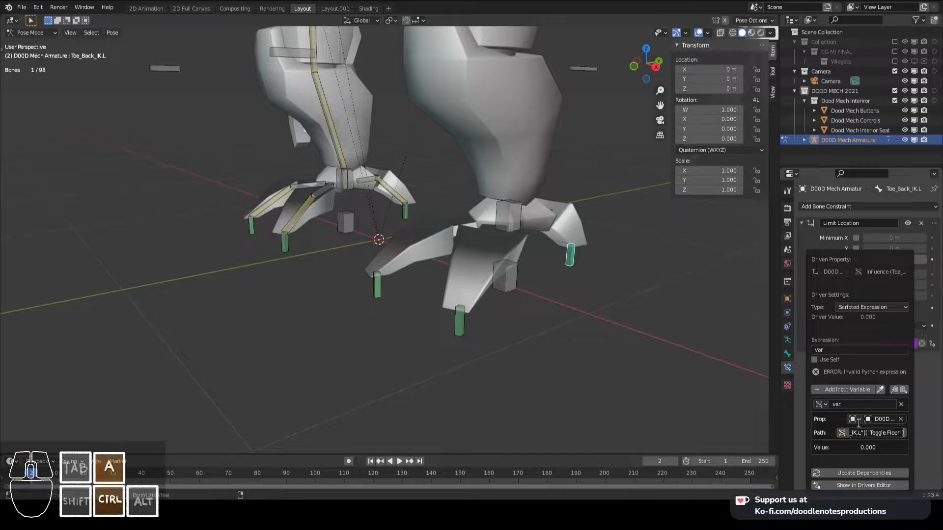
pyautogui.press('Return')
pyautogui.hotkey('ctrl', 's')
# Try Toggle Floor on Feet_Floor.L at 0, return it to 1, and save the file
pyautogui.click(507, 289)
pyautogui.moveTo(743, 224); pyautogui.dragTo(722, 224)
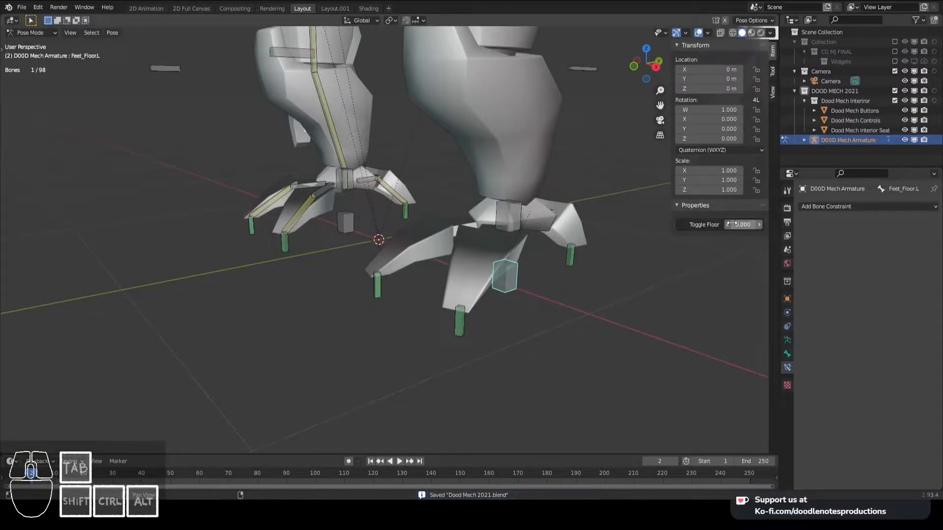
pyautogui.moveTo(533, 247); pyautogui.dragTo(491, 257, button='middle')
pyautogui.press('KP_1')
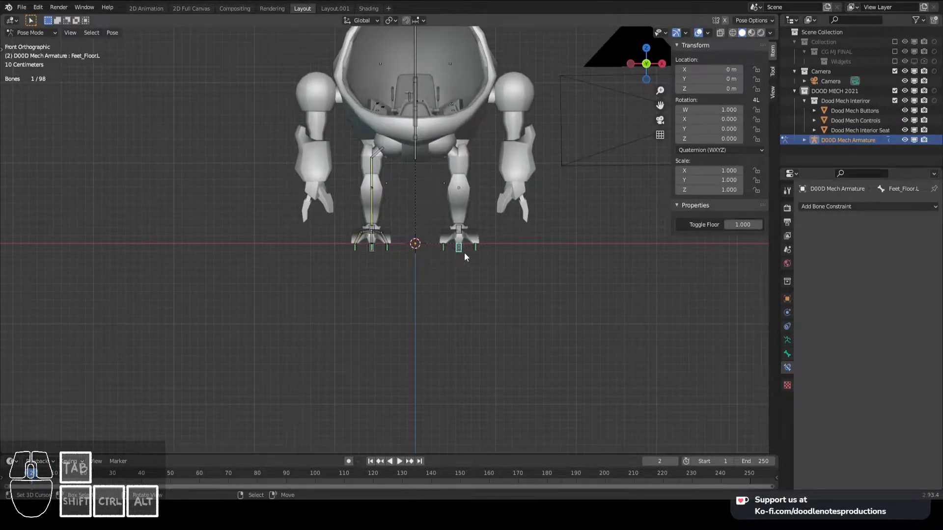
pyautogui.scroll(3, 491, 240)
pyautogui.scroll(-1, 491, 239)
pyautogui.keyDown('shift'); pyautogui.moveTo(506, 186); pyautogui.dragTo(488, 231, button='middle'); pyautogui.keyUp('shift')
pyautogui.keyDown('shift'); pyautogui.moveTo(494, 161); pyautogui.dragTo(483, 213, button='middle'); pyautogui.keyUp('shift')
pyautogui.hotkey('ctrl', 's')
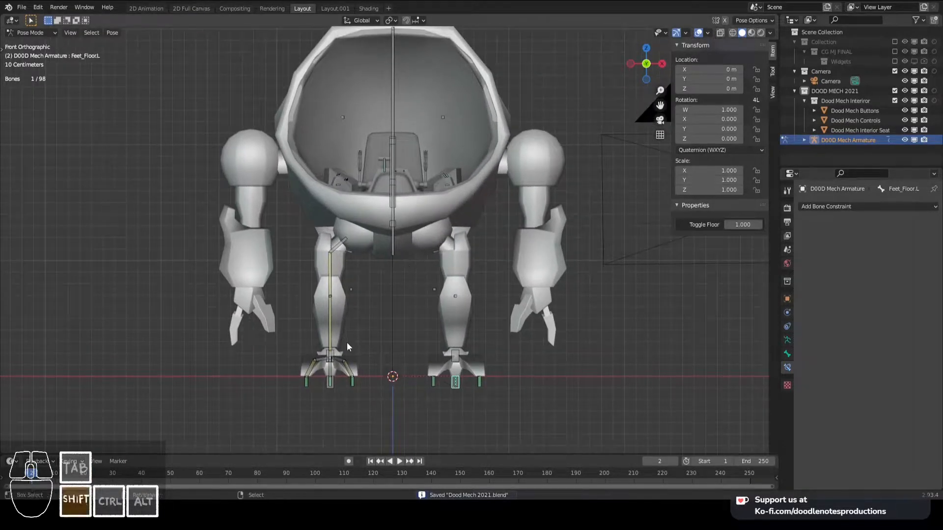
# Select the right leg's foot, lower leg, upper leg and hip bones together
pyautogui.scroll(3, 399, 278)
pyautogui.scroll(2, 402, 280)
pyautogui.click(387, 318)
pyautogui.keyDown('shift'); pyautogui.click(390, 221); pyautogui.keyUp('shift')
pyautogui.keyDown('shift'); pyautogui.click(386, 125); pyautogui.keyUp('shift')
pyautogui.keyDown('shift'); pyautogui.click(402, 65); pyautogui.keyUp('shift')
pyautogui.scroll(-4, 456, 113)
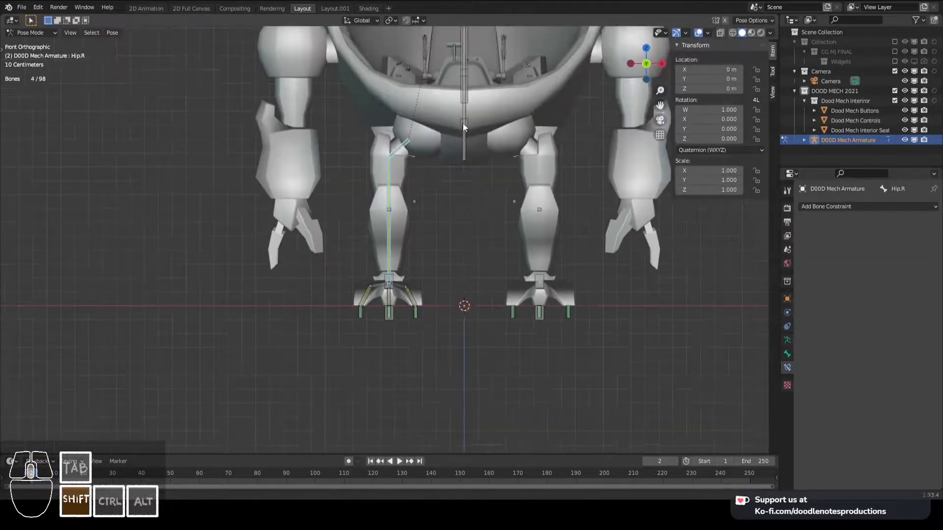
pyautogui.scroll(2, 462, 122)
pyautogui.press('m')
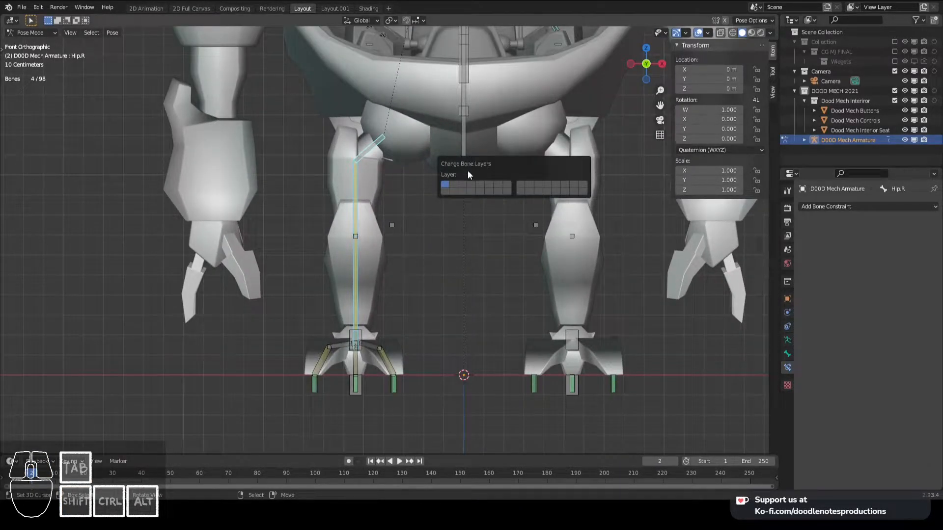
pyautogui.click(481, 193)
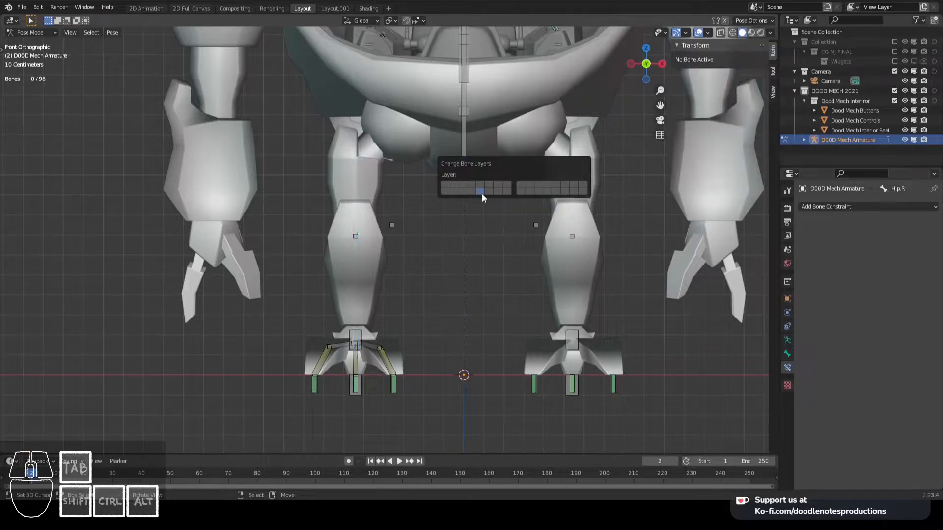
pyautogui.scroll(-3, 432, 202)
pyautogui.hotkey('ctrl', 'z')
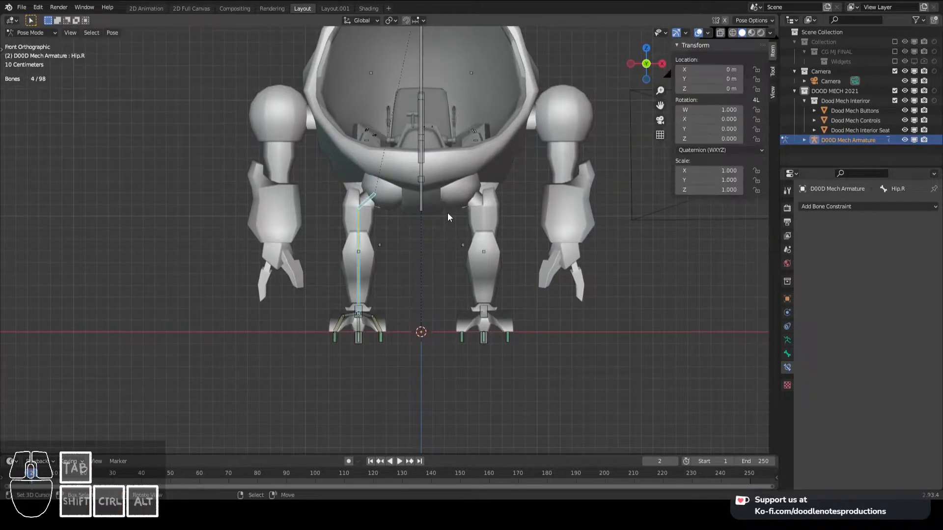
# Move the four selected right leg bones to bone layer 5 in the upper row
pyautogui.press('m')
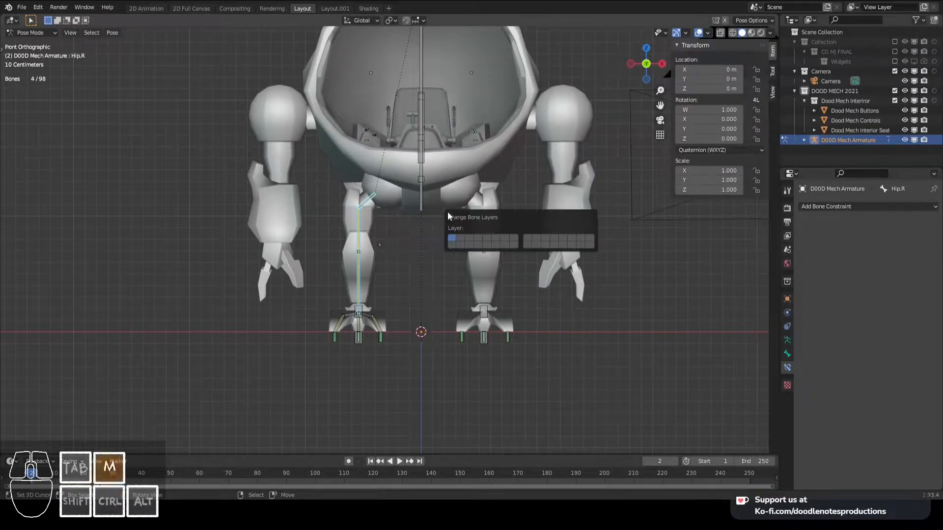
pyautogui.click(485, 239)
# Select the six upper and lower toe bones of the right foot and move them to bone layer 21 (fifth slot, lower row)
pyautogui.moveTo(389, 237); pyautogui.dragTo(307, 256, button='middle')
pyautogui.rightClick(308, 255)
pyautogui.moveTo(359, 296); pyautogui.dragTo(354, 303, button='middle')
pyautogui.rightClick(340, 315)
pyautogui.keyDown('shift'); pyautogui.rightClick(364, 309); pyautogui.keyUp('shift')
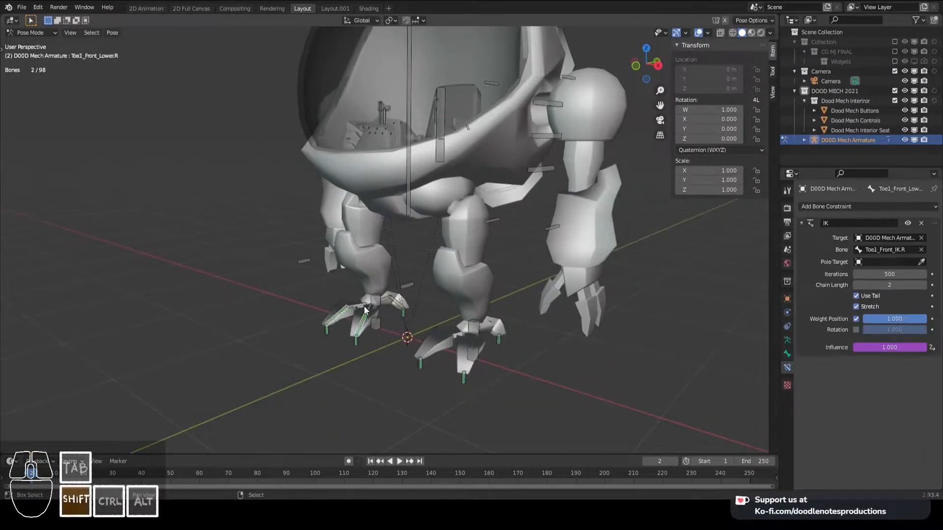
pyautogui.keyDown('shift'); pyautogui.rightClick(359, 306); pyautogui.keyUp('shift')
pyautogui.keyDown('shift'); pyautogui.rightClick(369, 307); pyautogui.keyUp('shift')
pyautogui.keyDown('shift'); pyautogui.rightClick(385, 299); pyautogui.keyUp('shift')
pyautogui.keyDown('shift'); pyautogui.rightClick(400, 304); pyautogui.keyUp('shift')
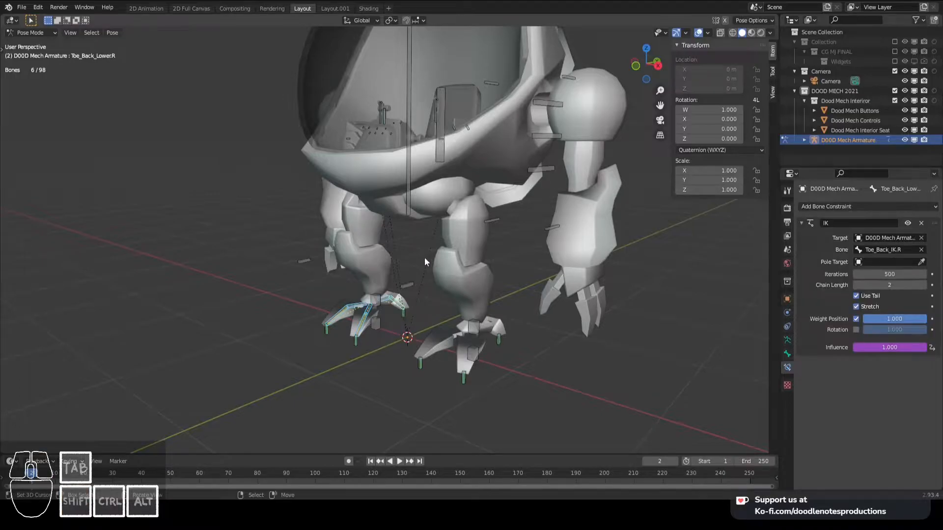
pyautogui.press('m')
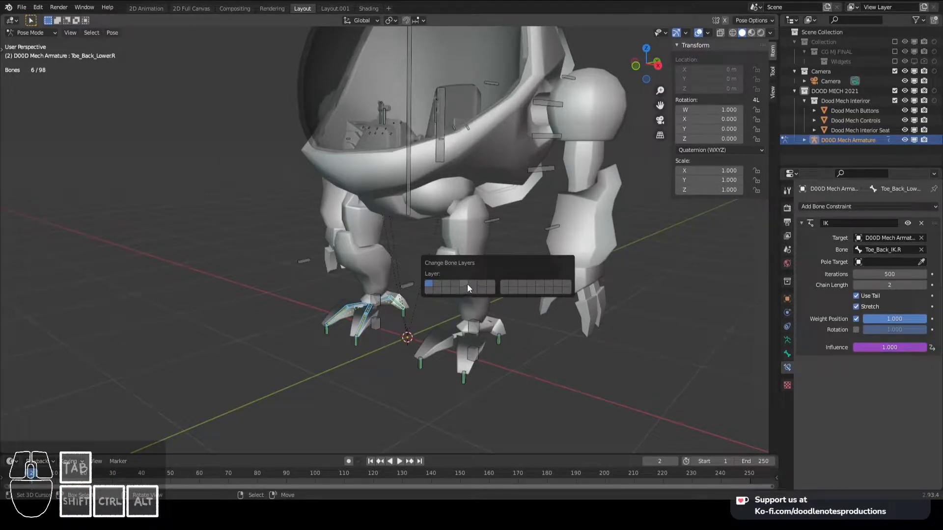
pyautogui.click(465, 289)
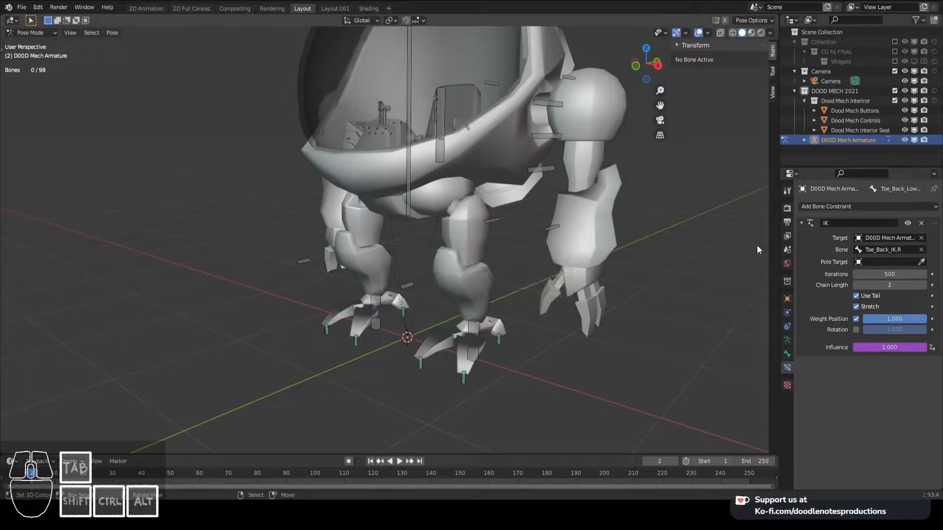
# Move the four right leg bones from bone layer 5 to layer 21 (fifth slot, lower row), and display layer 1
pyautogui.click(787, 339)
pyautogui.click(836, 260)
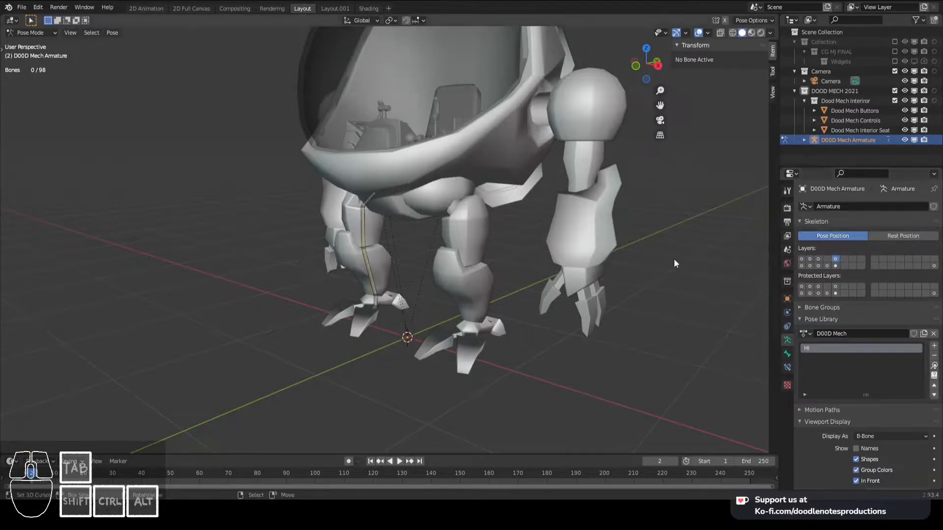
pyautogui.click(371, 304)
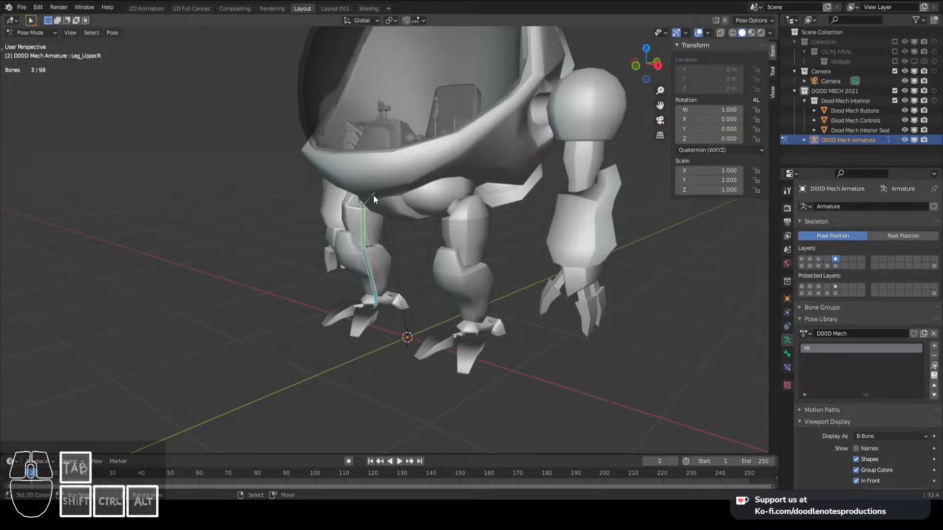
pyautogui.press('m')
pyautogui.click(458, 246)
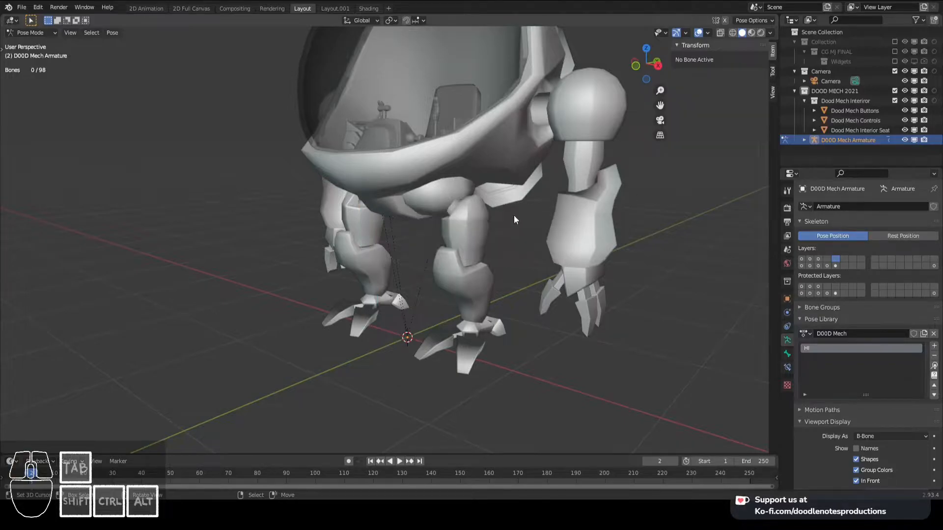
pyautogui.click(836, 266)
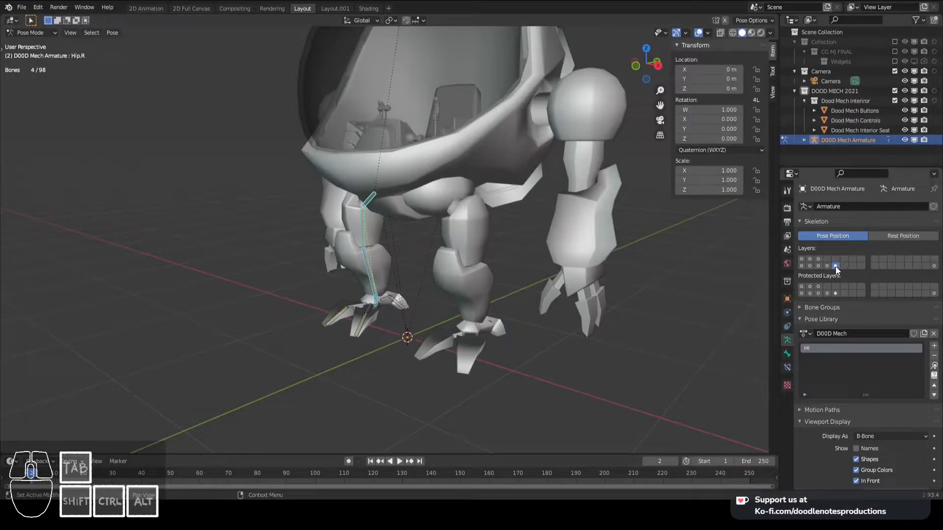
pyautogui.click(802, 259)
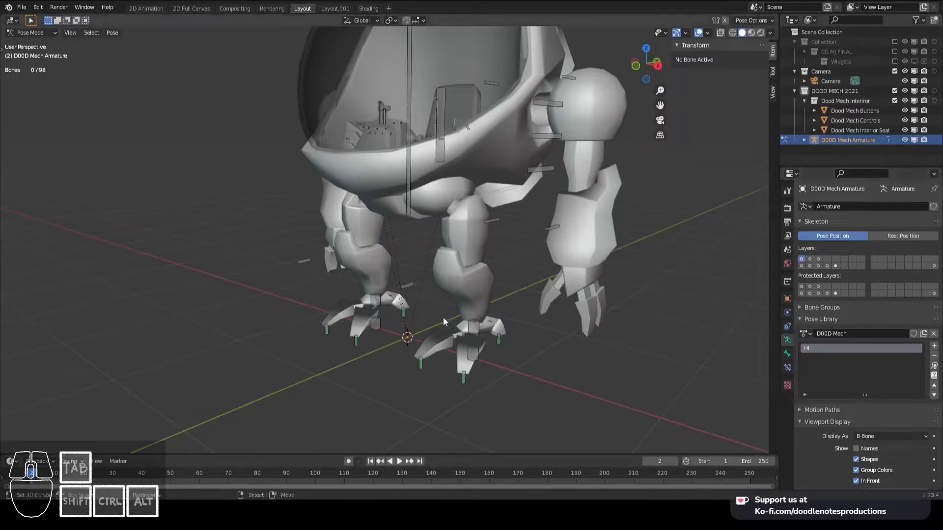
pyautogui.moveTo(358, 283); pyautogui.dragTo(440, 263, button='middle')
pyautogui.scroll(3, 379, 297)
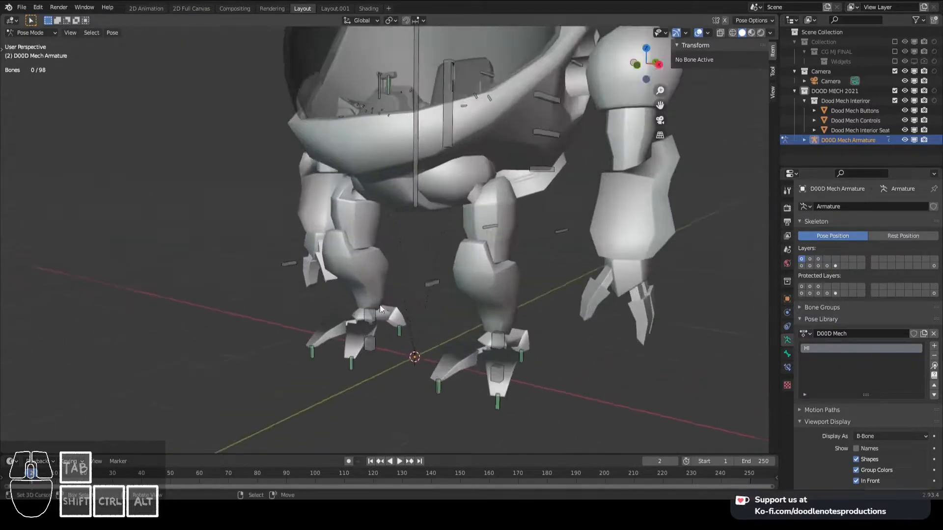
pyautogui.keyDown('shift'); pyautogui.moveTo(379, 296); pyautogui.dragTo(388, 273, button='middle'); pyautogui.keyUp('shift')
pyautogui.keyDown('shift'); pyautogui.click(388, 273); pyautogui.keyUp('shift')
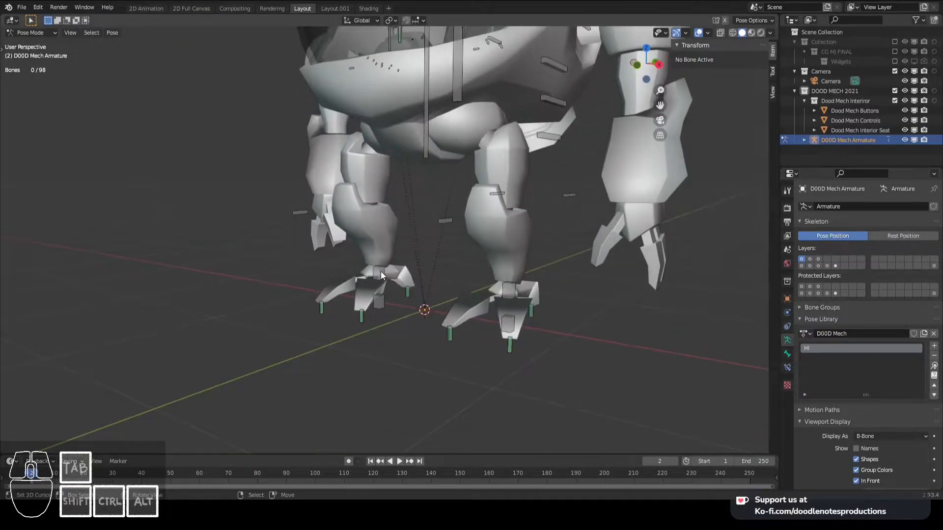
pyautogui.keyDown('shift'); pyautogui.click(361, 316); pyautogui.keyUp('shift')
pyautogui.press('c')
pyautogui.scroll(-3, 342, 317)
pyautogui.moveTo(342, 317); pyautogui.dragTo(404, 337)
pyautogui.rightClick(455, 344)
pyautogui.moveTo(455, 344)
pyautogui.mouseDown(button='middle')
pyautogui.moveTo(403, 305)
pyautogui.moveTo(432, 312)
pyautogui.mouseUp(button='middle')
pyautogui.hotkey('alt', 'a')
# Select the six control bones of the left foot and move them to bone layer 5 in the upper row
pyautogui.press('c')
pyautogui.moveTo(529, 290); pyautogui.dragTo(547, 274)
pyautogui.rightClick(546, 274)
pyautogui.moveTo(545, 276); pyautogui.dragTo(526, 284, button='middle')
pyautogui.press('m')
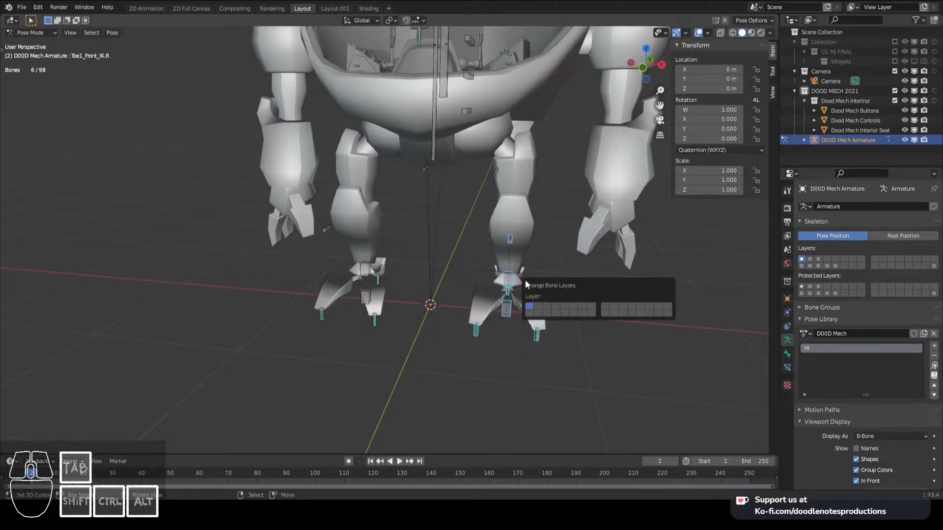
pyautogui.click(569, 309)
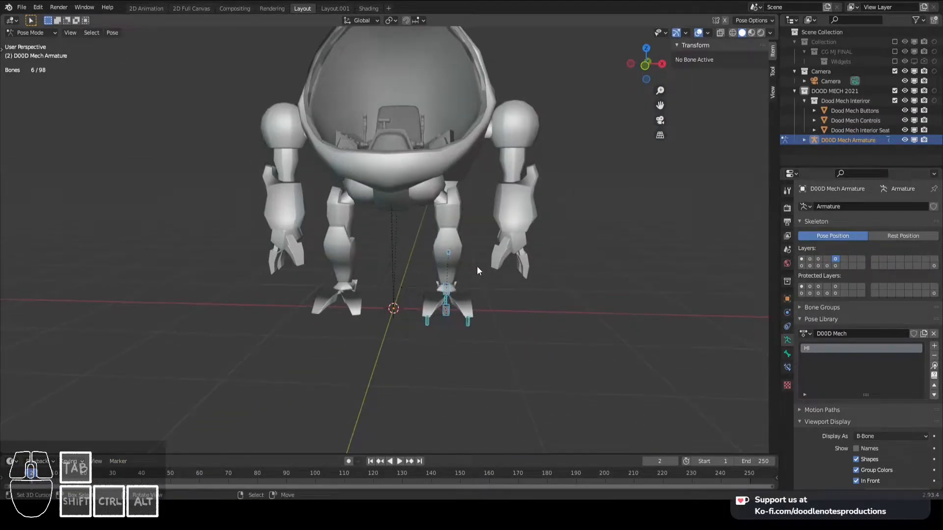
# Reassign the selected left foot control bones to bone layer 4, display layer 1 and save the file
pyautogui.press('m')
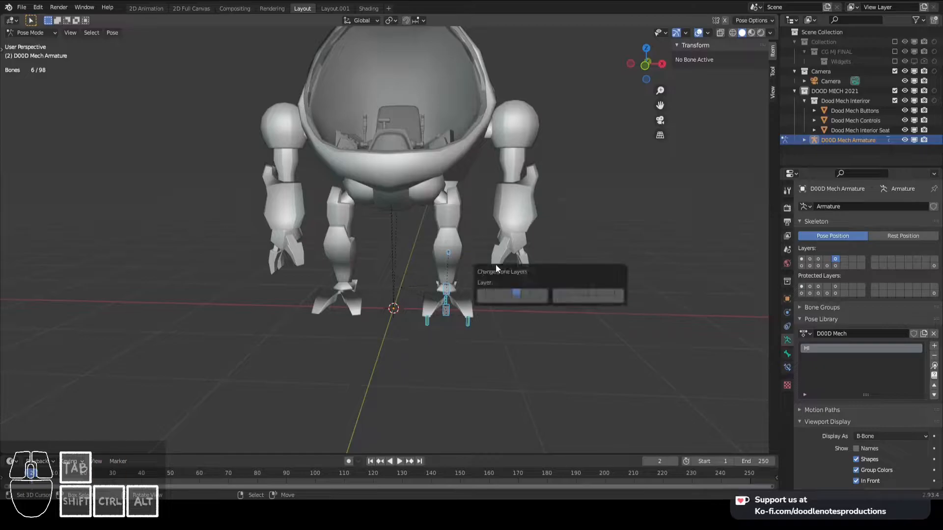
pyautogui.press('1')
pyautogui.hotkey('ctrl', 's')
# Select the six control bones of the right foot and move them to bone layer 5 in the upper row
pyautogui.moveTo(405, 268); pyautogui.dragTo(332, 285, button='middle')
pyautogui.press('c')
pyautogui.click(305, 297)
pyautogui.press('Escape')
pyautogui.press('m')
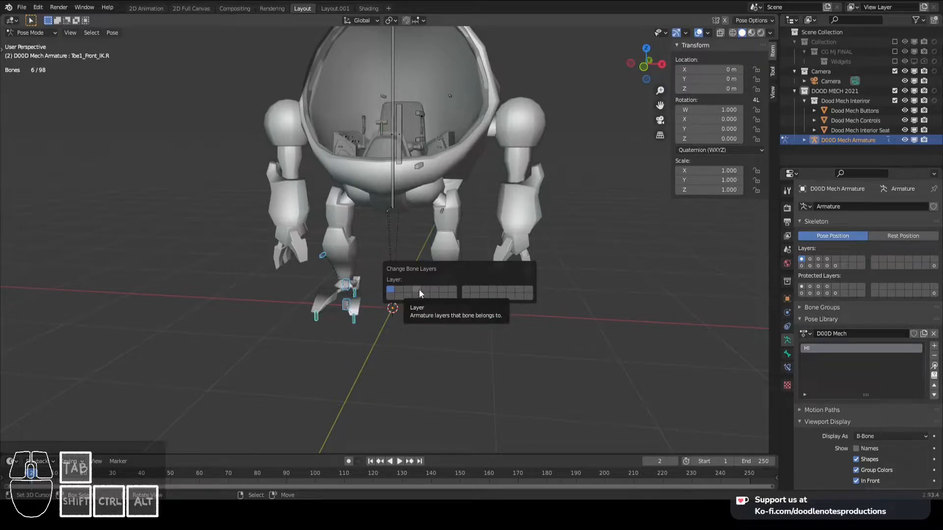
pyautogui.click(425, 290)
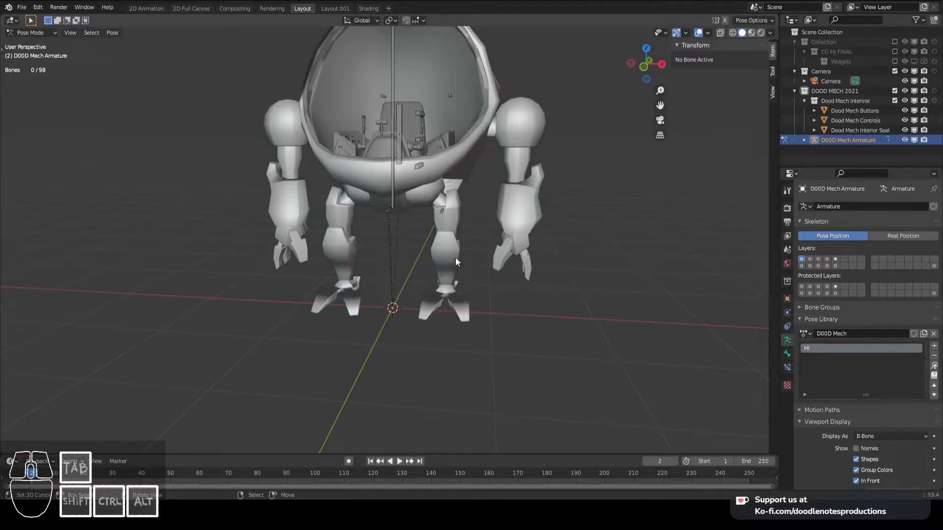
# Check which arm and foot control bones sit on upper-row bone layers 2 to 5
pyautogui.moveTo(455, 257); pyautogui.dragTo(446, 251, button='middle')
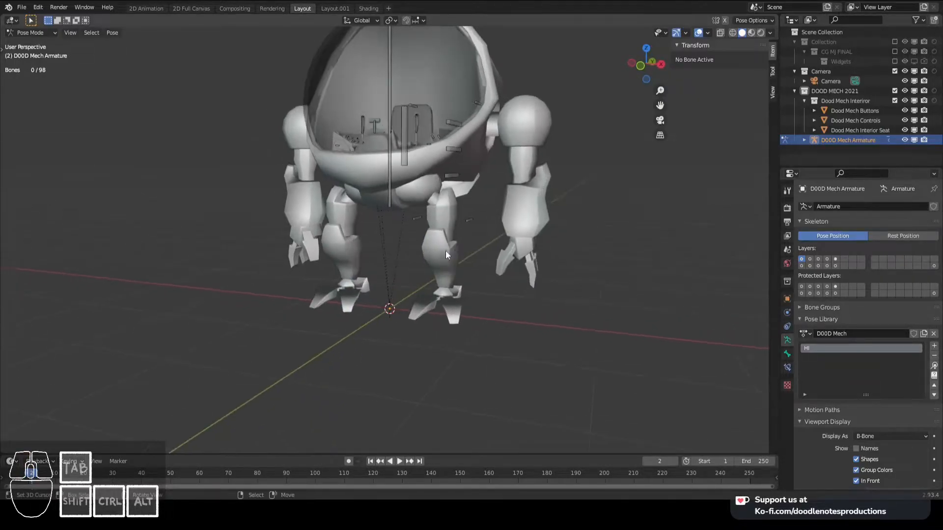
pyautogui.click(810, 259)
pyautogui.moveTo(614, 235); pyautogui.dragTo(534, 216, button='middle')
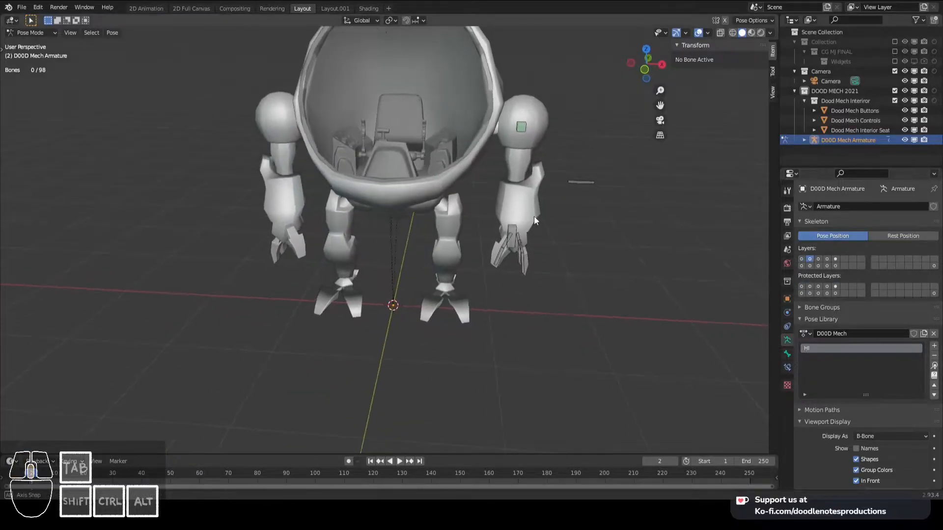
pyautogui.click(818, 259)
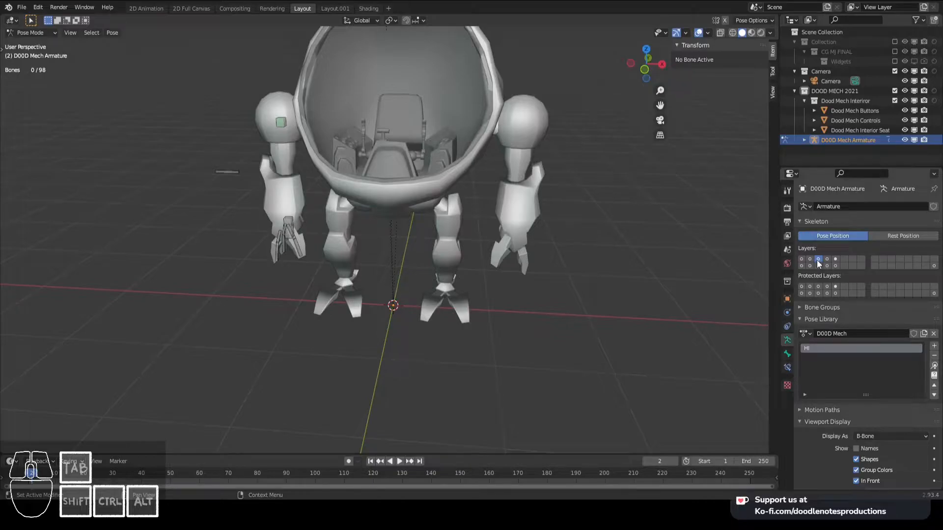
pyautogui.click(827, 260)
pyautogui.moveTo(654, 250); pyautogui.dragTo(579, 237, button='middle')
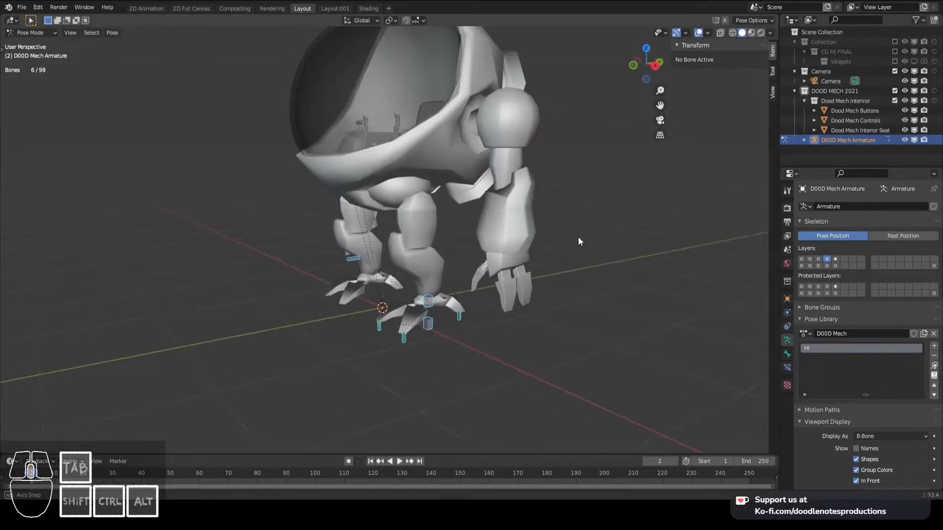
pyautogui.click(834, 260)
pyautogui.moveTo(490, 234); pyautogui.dragTo(547, 243, button='middle')
# Check which arm and leg bones sit on lower-row bone layers 18 to 21
pyautogui.click(835, 265)
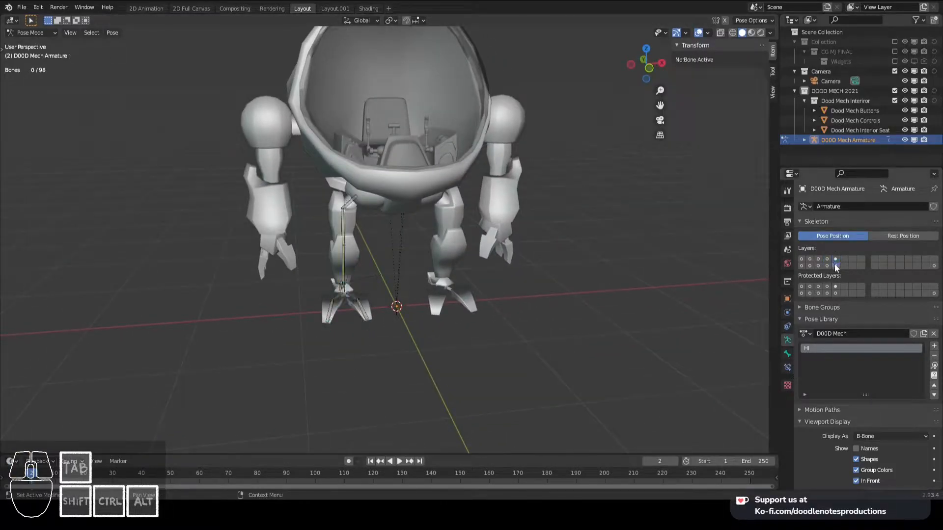
pyautogui.moveTo(679, 261); pyautogui.dragTo(517, 214, button='middle')
pyautogui.scroll(1, 516, 214)
pyautogui.click(809, 266)
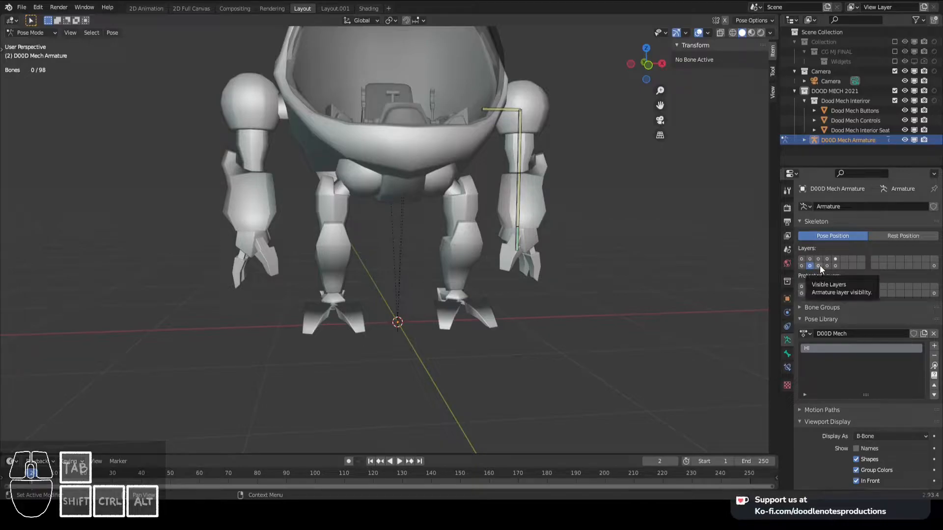
pyautogui.click(818, 265)
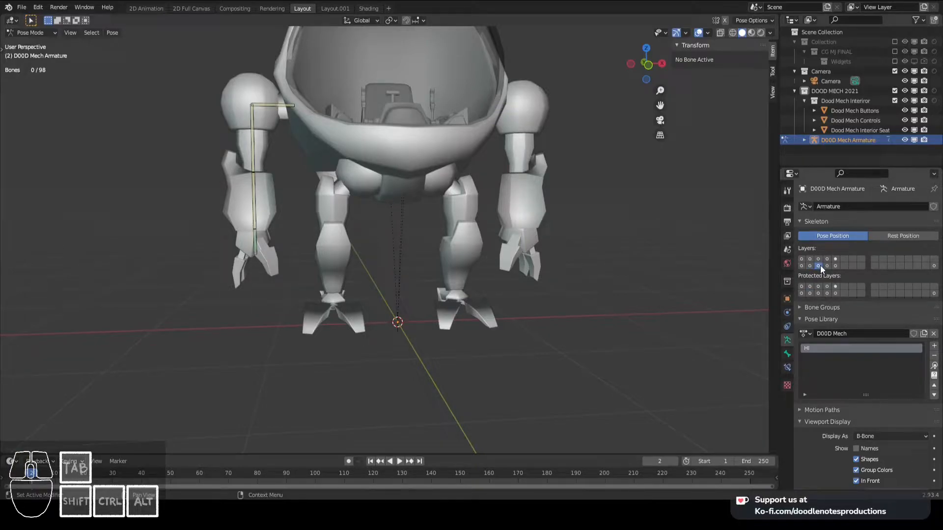
pyautogui.click(827, 266)
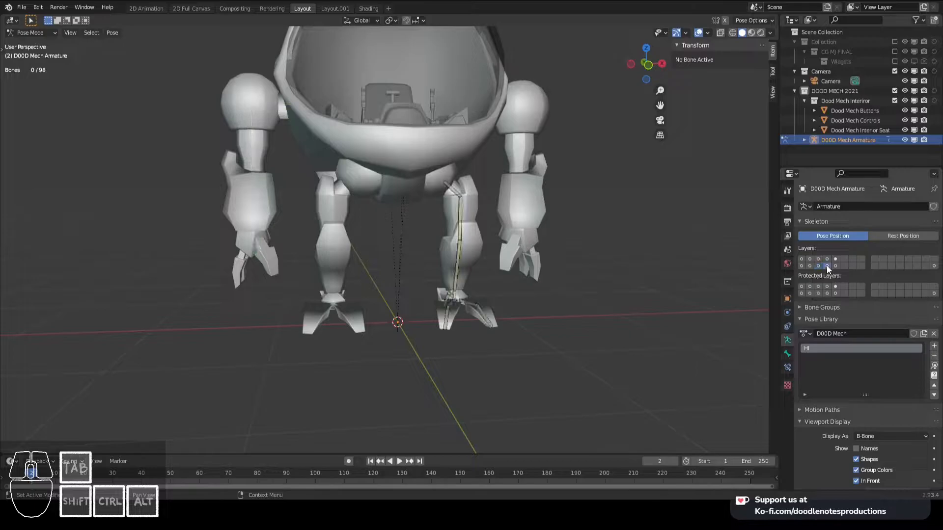
pyautogui.click(835, 264)
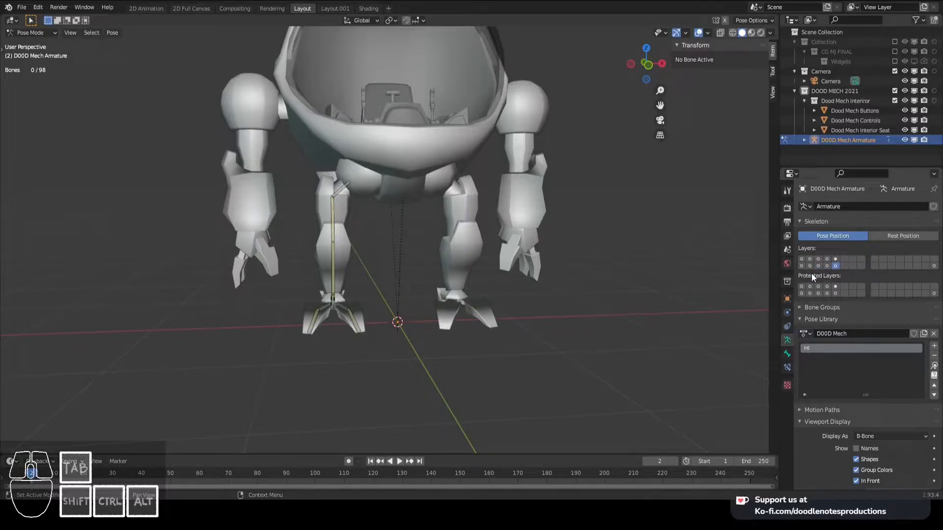
# On bone layer 1, select the seven horizontal control bones behind the mech and move them to layer 8 in the upper row
pyautogui.click(802, 259)
pyautogui.moveTo(615, 202)
pyautogui.mouseDown(button='middle')
pyautogui.moveTo(463, 193)
pyautogui.moveTo(473, 205)
pyautogui.moveTo(491, 175)
pyautogui.moveTo(442, 203)
pyautogui.mouseUp(button='middle')
pyautogui.press('c')
pyautogui.moveTo(488, 187); pyautogui.dragTo(546, 222)
pyautogui.rightClick(546, 222)
pyautogui.press('m')
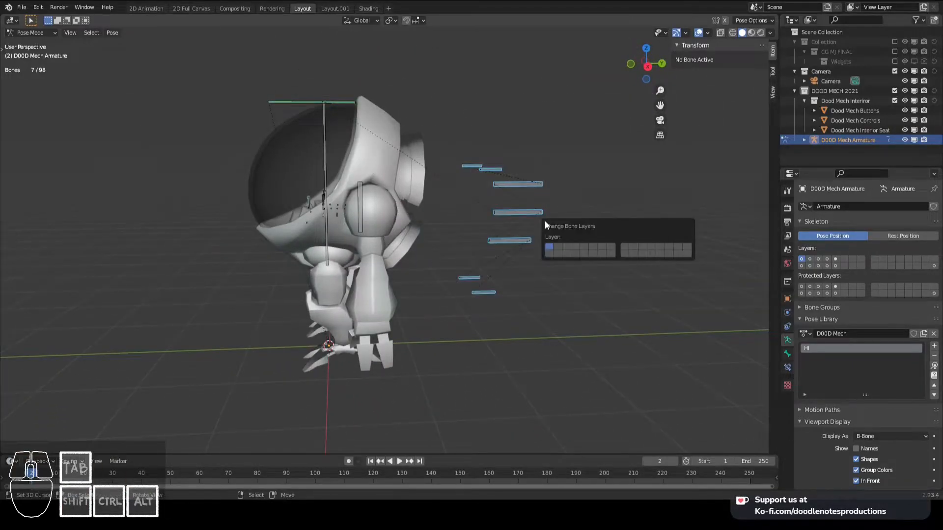
pyautogui.click(613, 247)
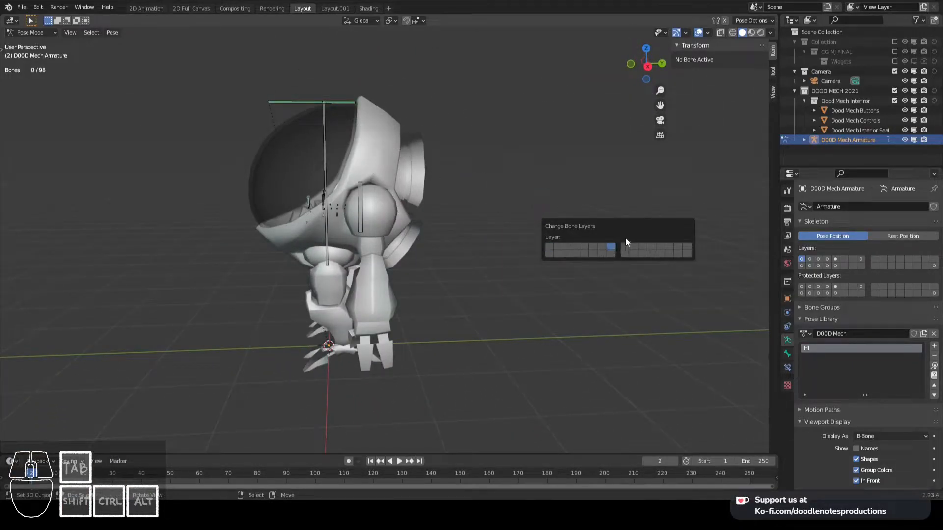
pyautogui.moveTo(305, 167); pyautogui.dragTo(367, 175, button='middle')
pyautogui.keyDown('shift'); pyautogui.rightClick(355, 112); pyautogui.keyUp('shift')
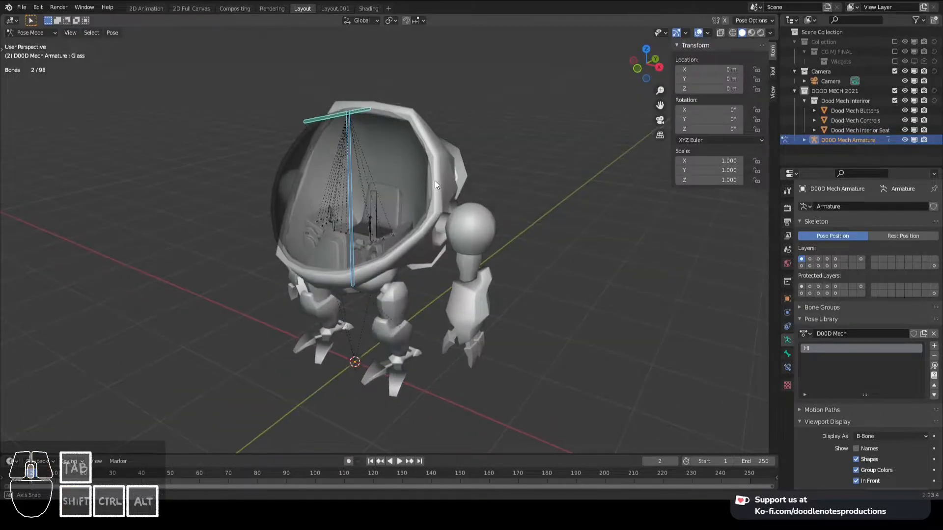
pyautogui.moveTo(436, 181); pyautogui.dragTo(431, 178, button='middle')
pyautogui.press('m')
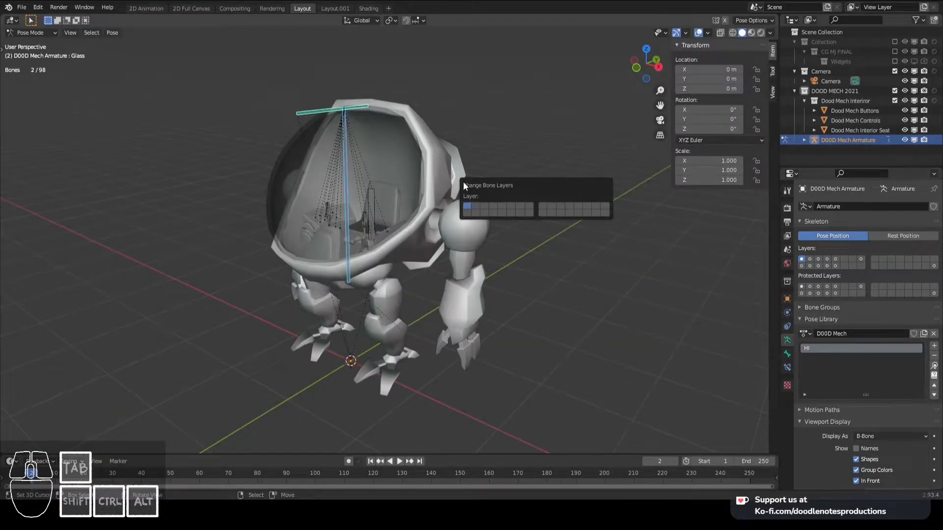
pyautogui.press('Escape')
# Select the Chair bone and the bones of both control sticks inside the cockpit
pyautogui.moveTo(326, 172); pyautogui.dragTo(459, 240, button='middle')
pyautogui.scroll(5, 443, 219)
pyautogui.scroll(-5, 473, 223)
pyautogui.click(496, 229)
pyautogui.scroll(5, 470, 217)
pyautogui.press('c')
pyautogui.scroll(5, 383, 225)
pyautogui.moveTo(390, 243); pyautogui.dragTo(388, 274)
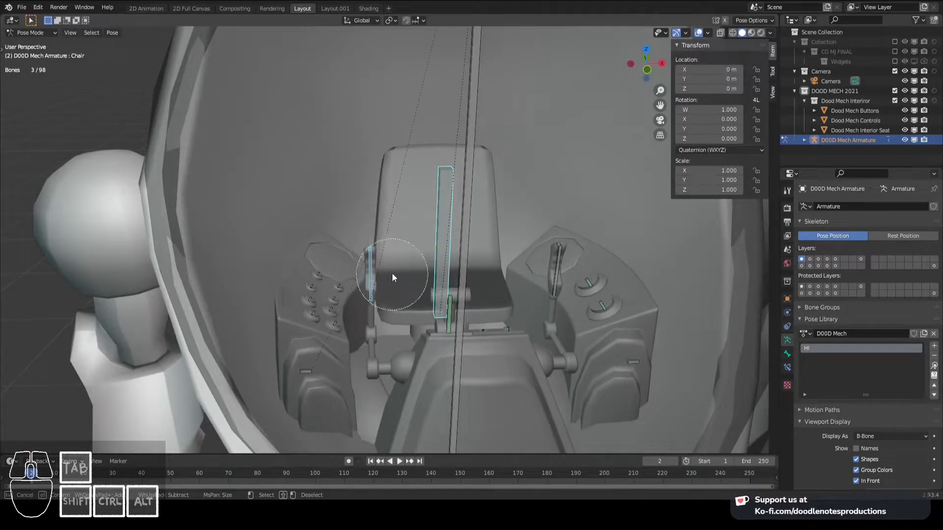
pyautogui.rightClick(474, 248)
pyautogui.moveTo(475, 248)
pyautogui.mouseDown(button='middle')
pyautogui.moveTo(528, 257)
pyautogui.moveTo(522, 246)
pyautogui.moveTo(471, 273)
pyautogui.moveTo(524, 263)
pyautogui.mouseUp(button='middle')
pyautogui.keyDown('shift'); pyautogui.click(522, 251); pyautogui.keyUp('shift')
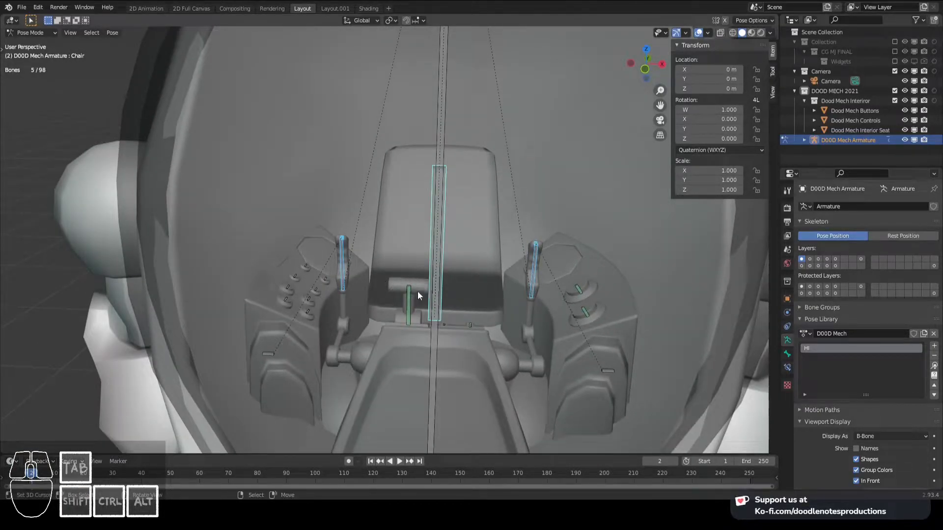
# Add the centre console's lever and two small button bones to the selection, and move all eight bones to layer 7
pyautogui.moveTo(441, 282)
pyautogui.mouseDown(button='middle')
pyautogui.moveTo(441, 264)
pyautogui.moveTo(454, 258)
pyautogui.mouseUp(button='middle')
pyautogui.press('c')
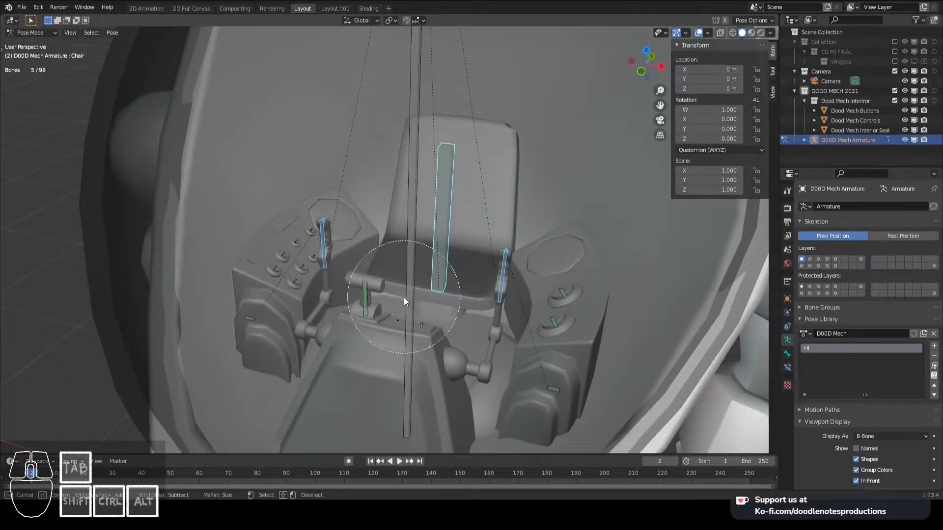
pyautogui.click(403, 300)
pyautogui.press('m')
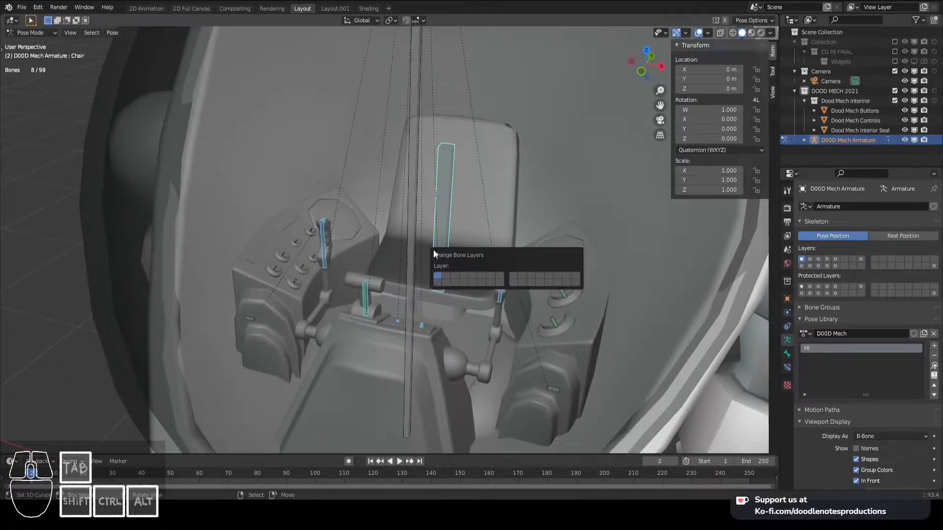
pyautogui.click(489, 278)
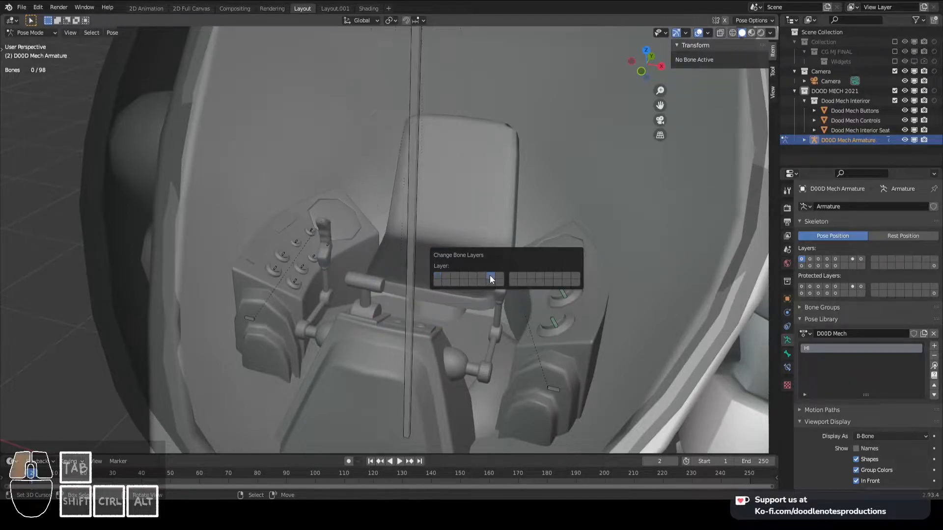
# Select the left and right Controls_IK bones on the side consoles and move them to bone layer 7
pyautogui.moveTo(478, 274)
pyautogui.mouseDown(button='middle')
pyautogui.moveTo(358, 211)
pyautogui.moveTo(422, 251)
pyautogui.mouseUp(button='middle')
pyautogui.press('c')
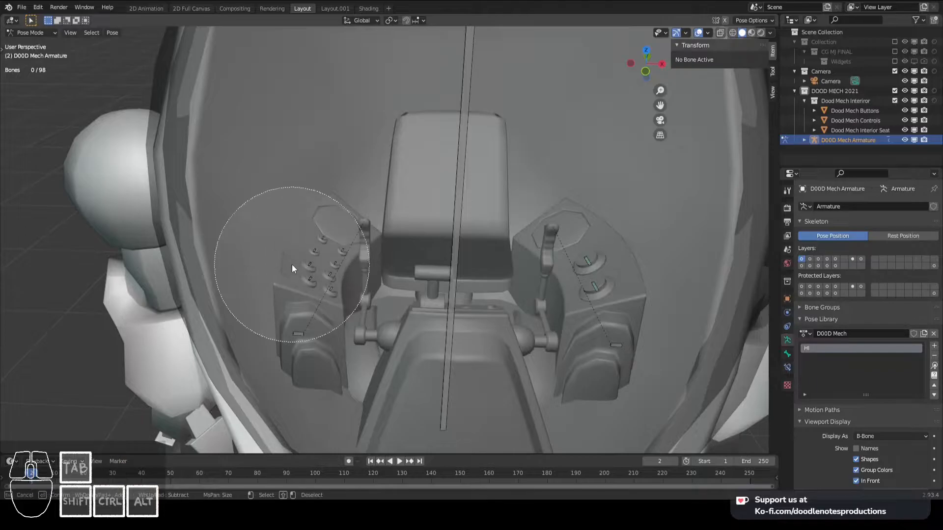
pyautogui.rightClick(293, 264)
pyautogui.moveTo(293, 263); pyautogui.dragTo(394, 249, button='middle')
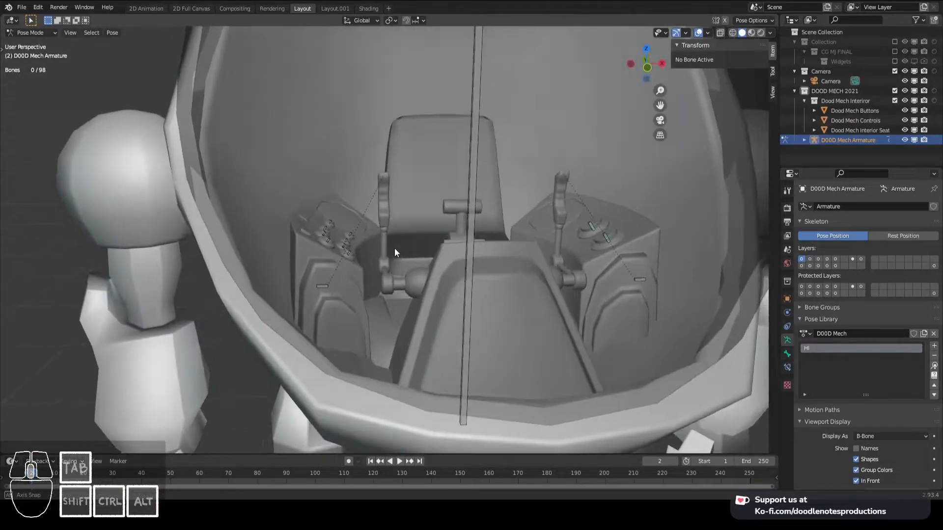
pyautogui.click(316, 286)
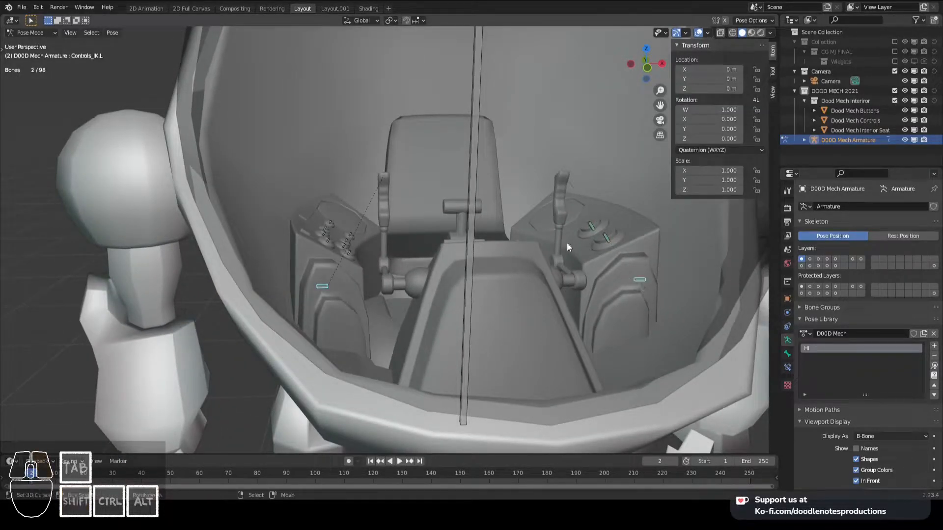
pyautogui.press('m')
pyautogui.click(622, 267)
pyautogui.moveTo(621, 266)
pyautogui.mouseDown(button='middle')
pyautogui.moveTo(441, 252)
pyautogui.moveTo(394, 261)
pyautogui.mouseUp(button='middle')
# Select the eight switch bones on one side console and the two on the other, moving each group to a lower-row bone layer
pyautogui.hotkey('alt', 'a')
pyautogui.press('c')
pyautogui.press('c')
pyautogui.moveTo(329, 252); pyautogui.dragTo(356, 244)
pyautogui.press('Escape')
pyautogui.press('m')
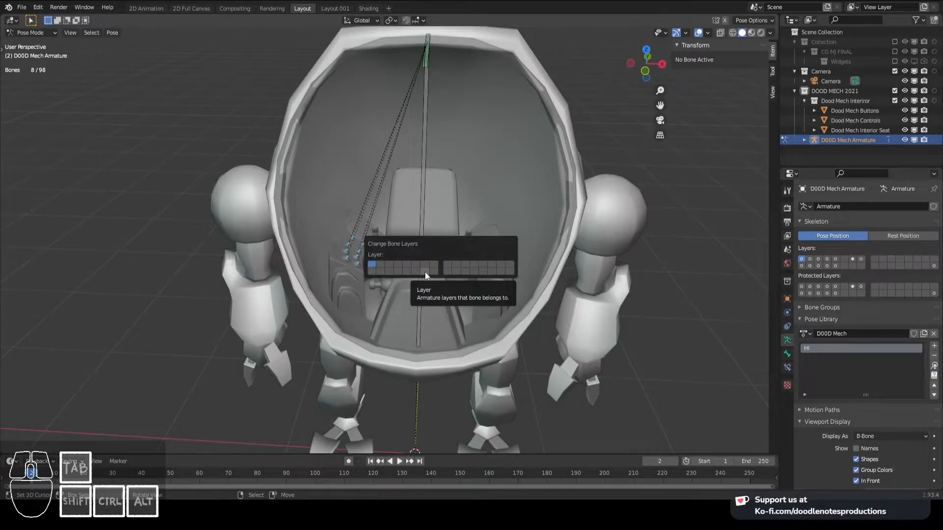
pyautogui.moveTo(425, 272); pyautogui.dragTo(474, 225, button='middle')
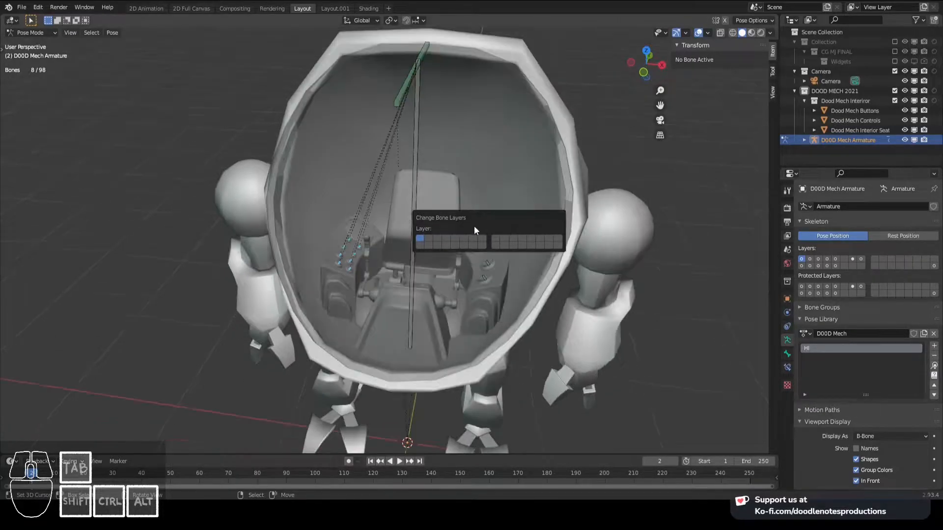
pyautogui.click(482, 246)
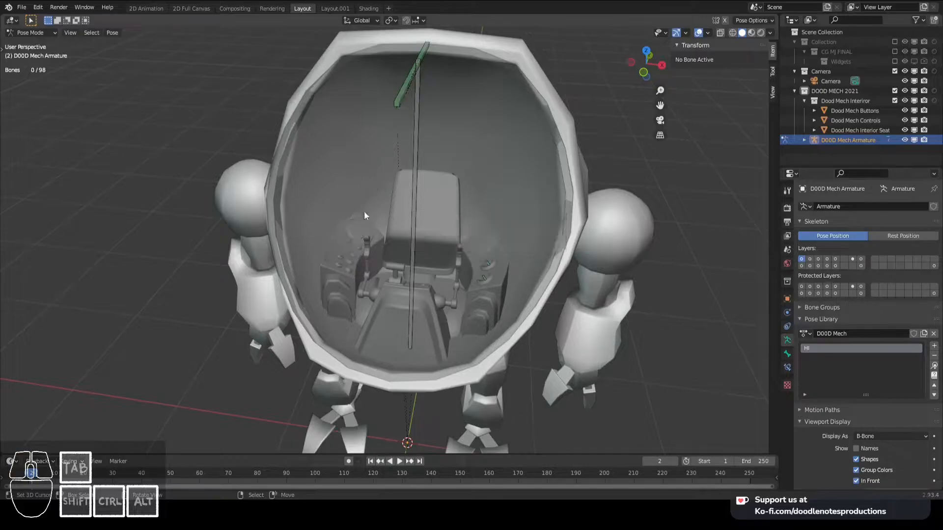
pyautogui.press('m')
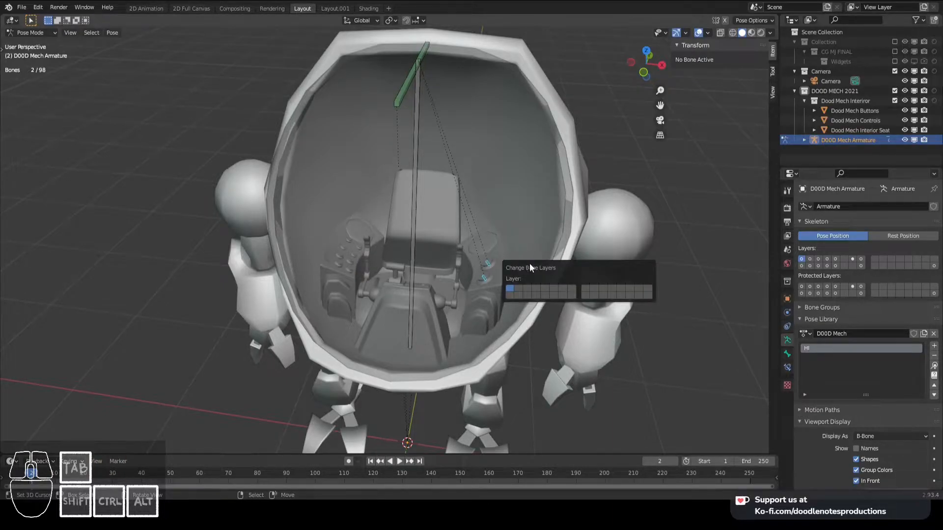
pyautogui.click(564, 296)
# Try rotating the Glass bone to swing the cockpit glass open
pyautogui.scroll(-5, 459, 255)
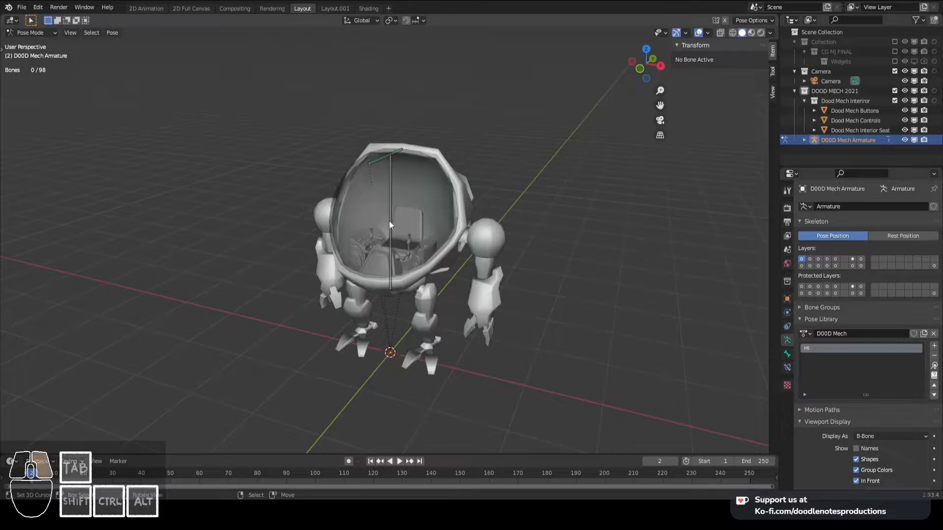
pyautogui.click(385, 157)
pyautogui.press('r')
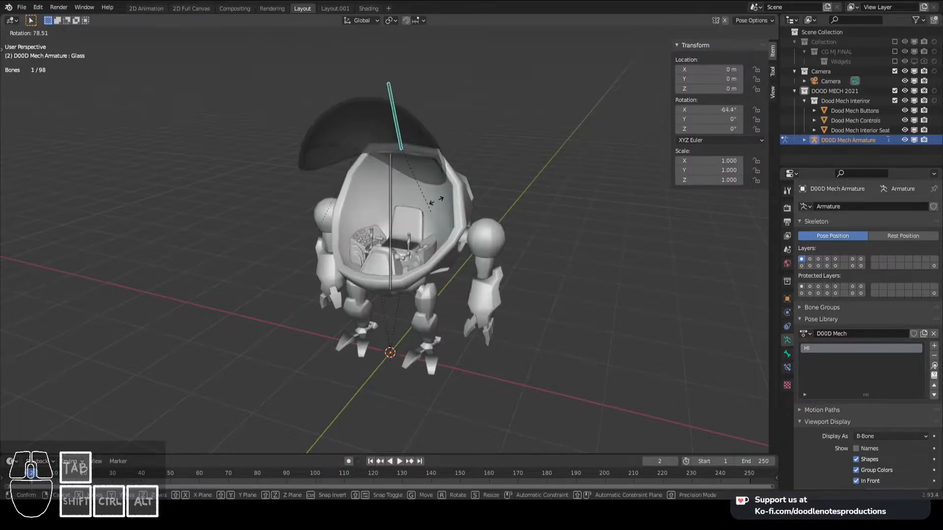
pyautogui.rightClick(416, 255)
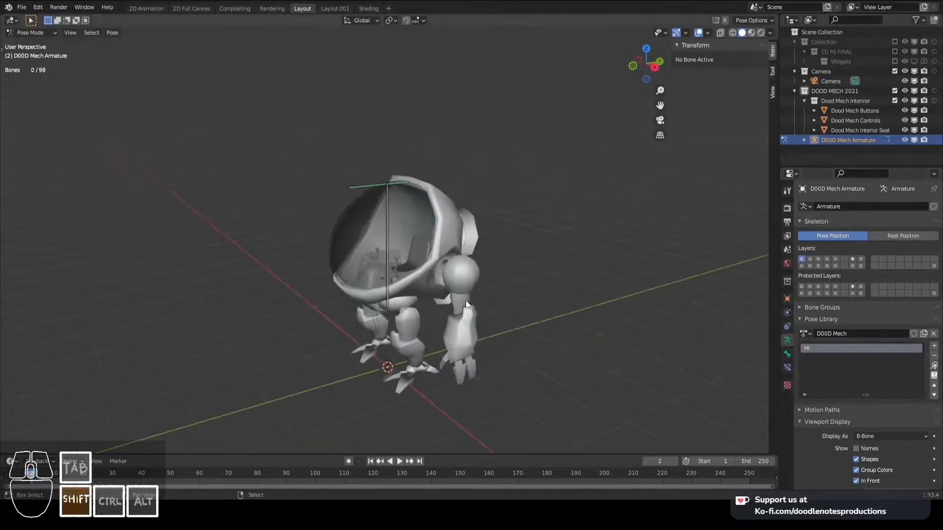
# Show the first bone layer of the lower row and select the MAIN bone at the rig's base in front view
pyautogui.moveTo(466, 299); pyautogui.dragTo(679, 252, button='middle')
pyautogui.scroll(3, 423, 257)
pyautogui.moveTo(423, 257); pyautogui.dragTo(427, 275, button='middle')
pyautogui.click(417, 261)
pyautogui.press('KP_1')
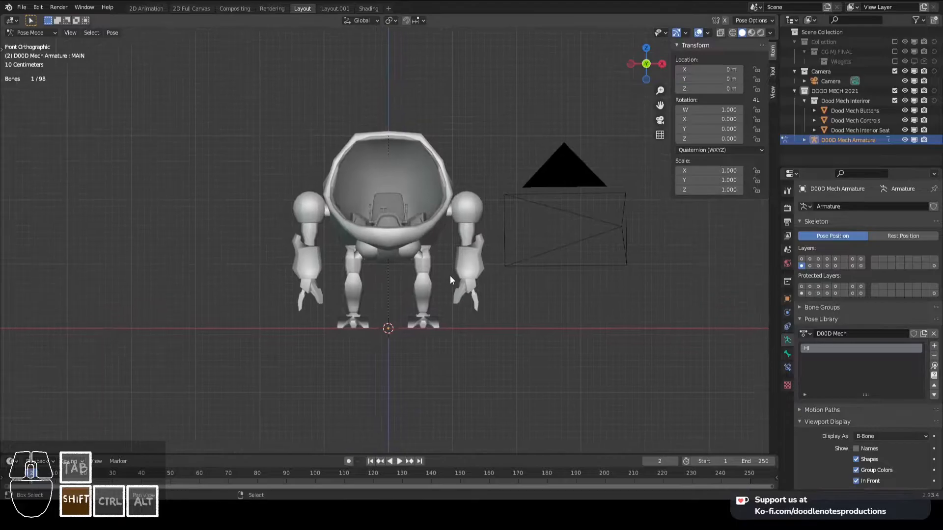
# Turn on the bone axes display for the mech armature
pyautogui.scroll(2, 450, 275)
pyautogui.moveTo(471, 200); pyautogui.dragTo(457, 266, button='middle')
pyautogui.scroll(-4, 894, 421)
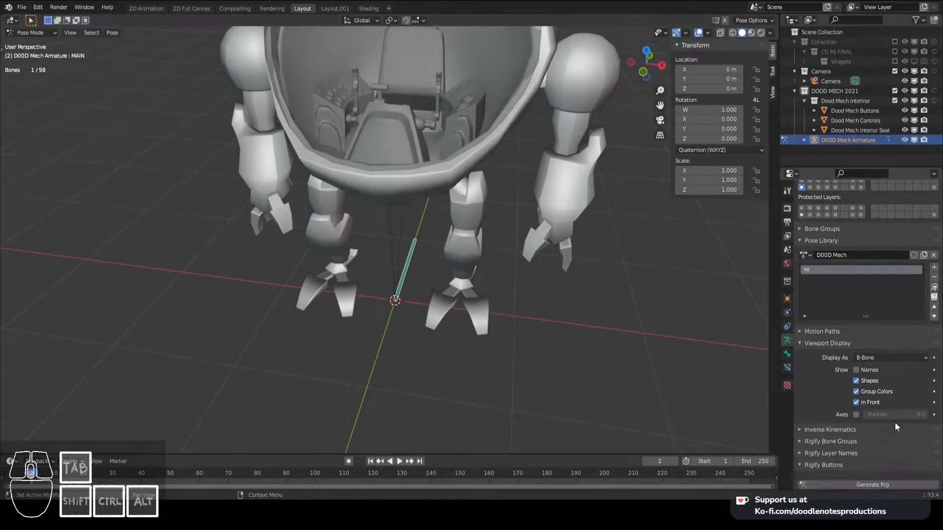
pyautogui.click(856, 415)
pyautogui.scroll(4, 482, 334)
pyautogui.moveTo(445, 339); pyautogui.dragTo(477, 279, button='middle')
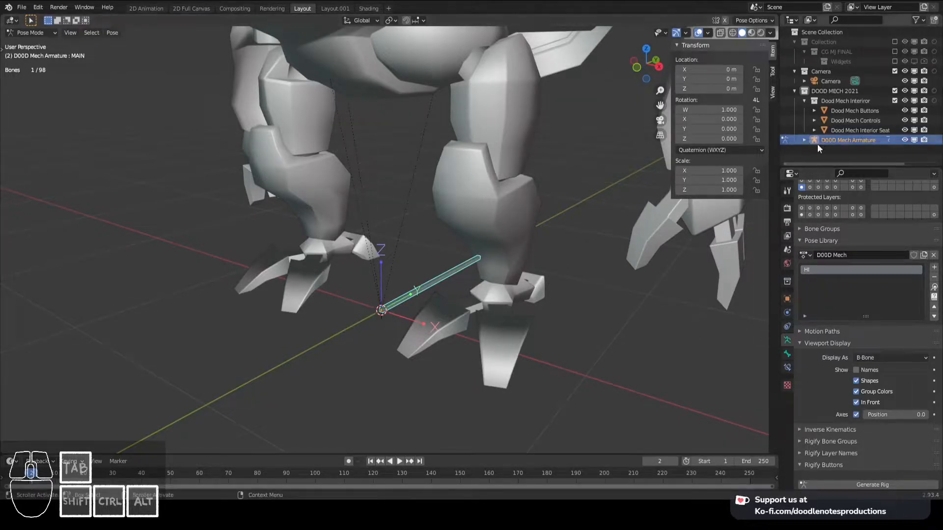
# Create a new collection inside DOOD MECH 2021 and name it Custom Shapes
pyautogui.click(830, 89)
pyautogui.rightClick(843, 89)
pyautogui.click(828, 90)
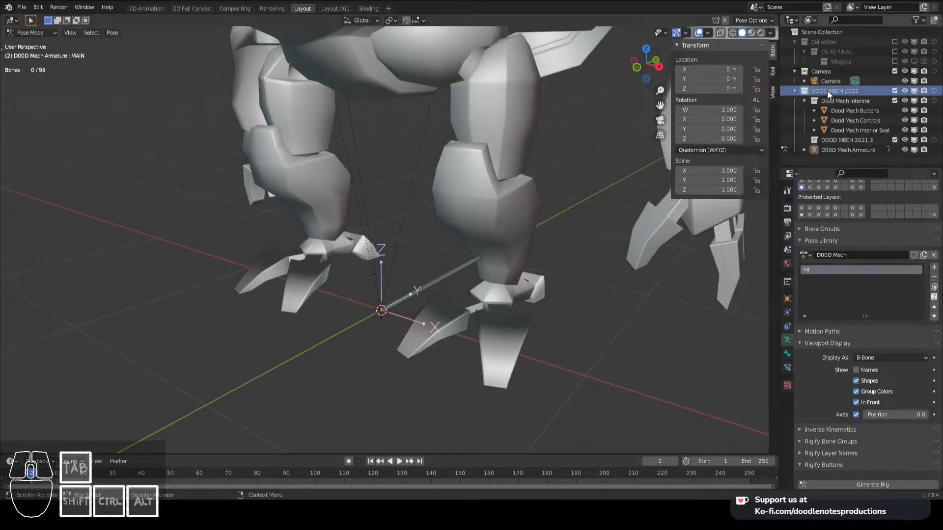
pyautogui.doubleClick(858, 136)
pyautogui.write('Custom Shapes')
pyautogui.press('Return')
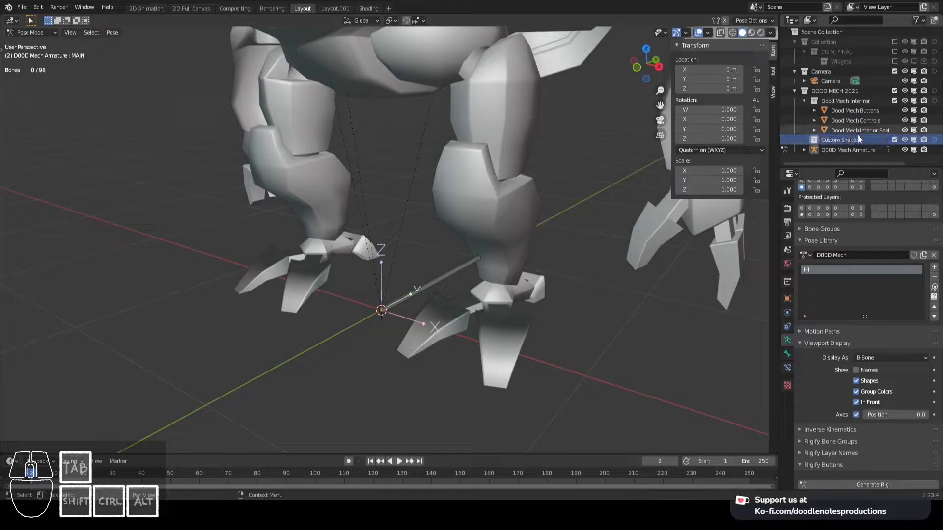
# Disable the Custom Shapes collection in renders and viewports and exclude it from the view layer
pyautogui.click(923, 140)
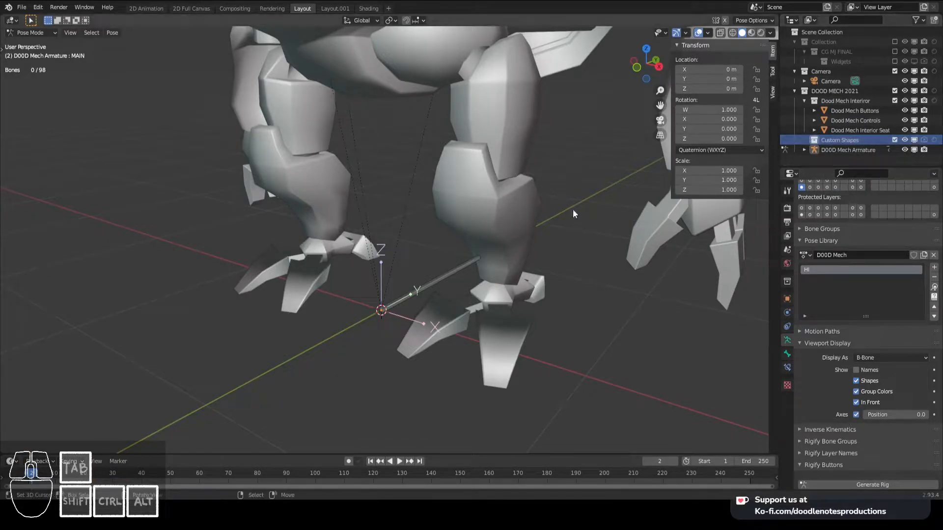
pyautogui.keyDown('shift'); pyautogui.moveTo(453, 255); pyautogui.dragTo(455, 258, button='middle'); pyautogui.keyUp('shift')
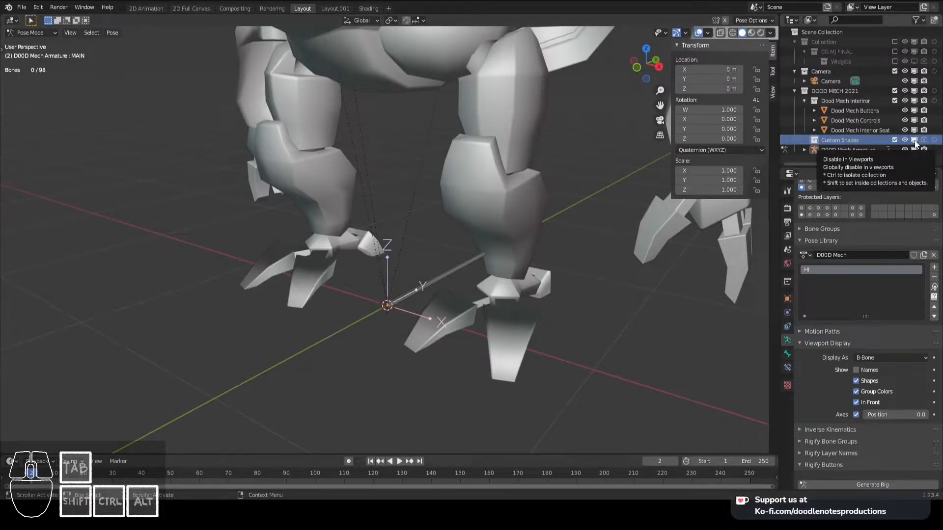
pyautogui.click(894, 140)
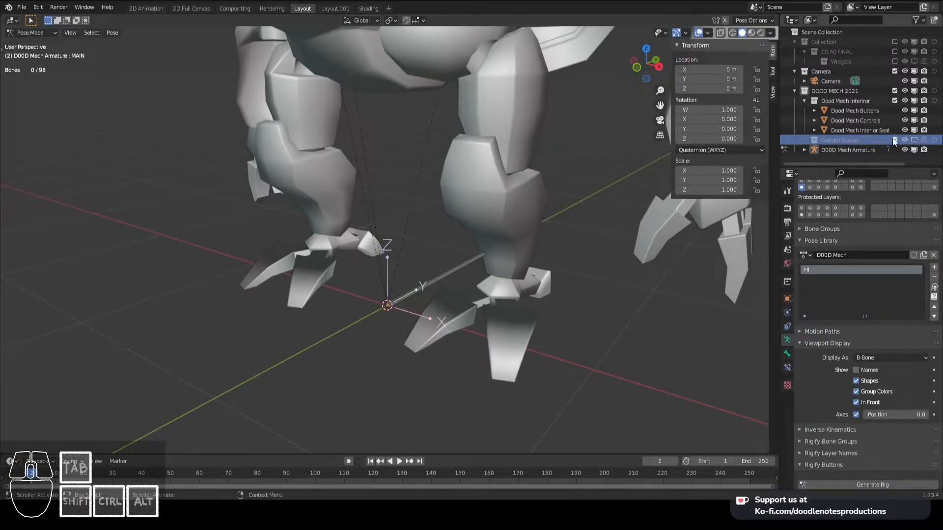
# Make DOOD MECH 2021 the active collection and save the file
pyautogui.click(837, 92)
pyautogui.hotkey('ctrl', 's')
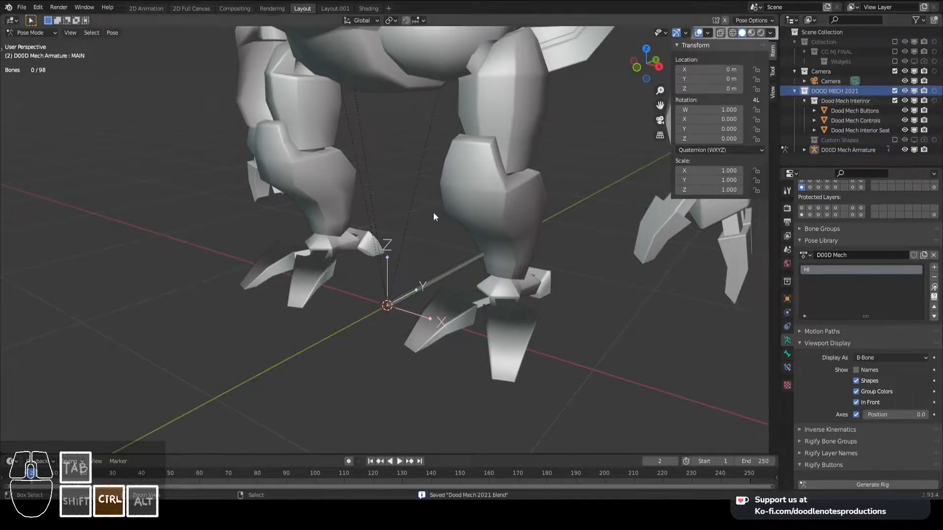
# Switch to Object Mode and add a 2 m mesh plane at the world origin beneath the mech
pyautogui.keyDown('shift'); pyautogui.moveTo(433, 210); pyautogui.dragTo(451, 178, button='middle'); pyautogui.keyUp('shift')
pyautogui.scroll(-4, 450, 187)
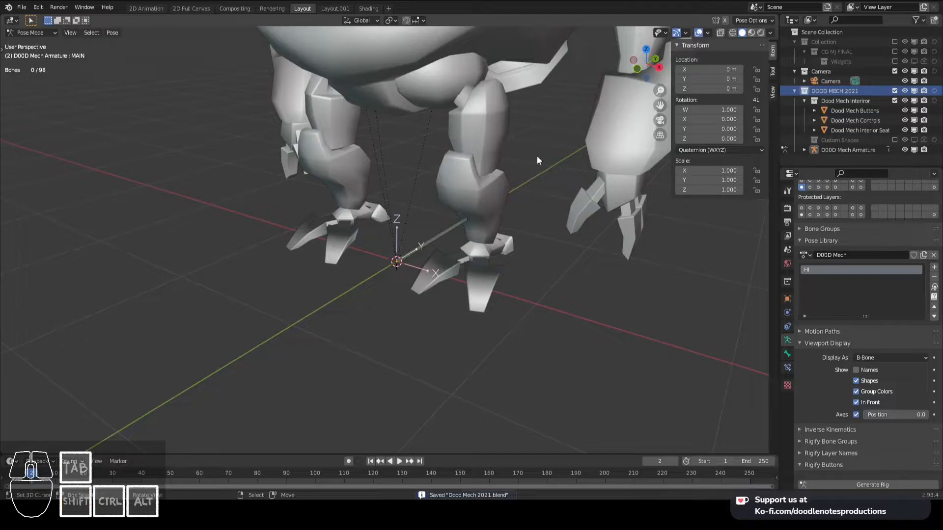
pyautogui.moveTo(537, 155); pyautogui.dragTo(473, 218, button='middle')
pyautogui.scroll(2, 472, 223)
pyautogui.hotkey('ctrl', 'Tab')
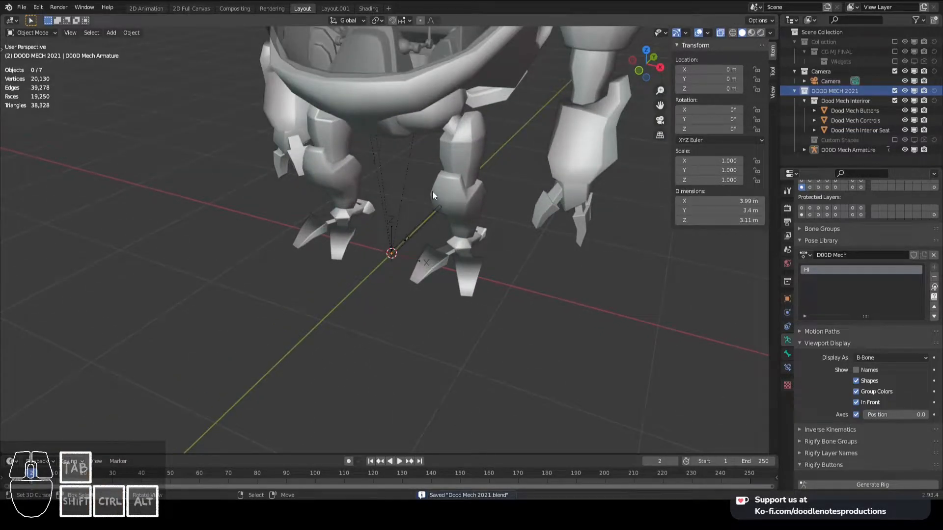
pyautogui.hotkey('shift', 'a')
pyautogui.moveTo(432, 192)
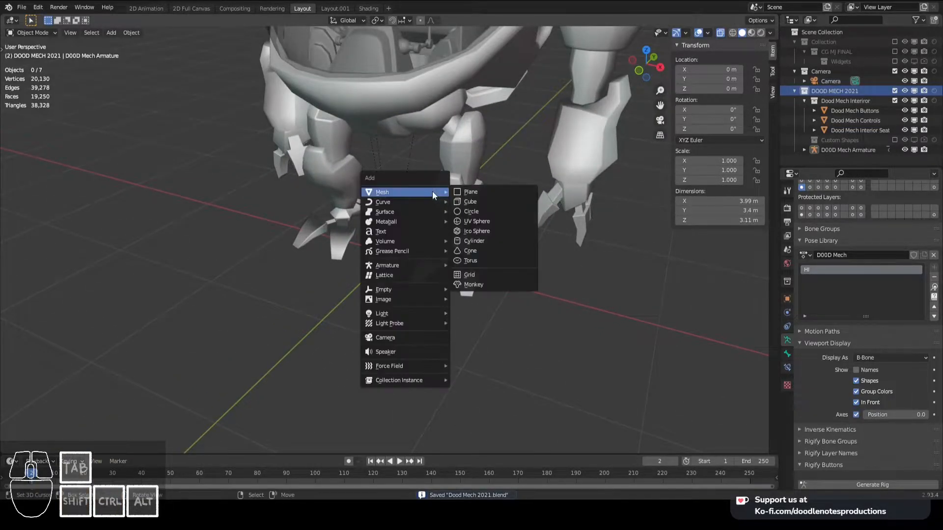
pyautogui.click(476, 191)
# Turn on the plane's axis display in its object viewport display settings
pyautogui.moveTo(366, 227); pyautogui.dragTo(374, 264, button='middle')
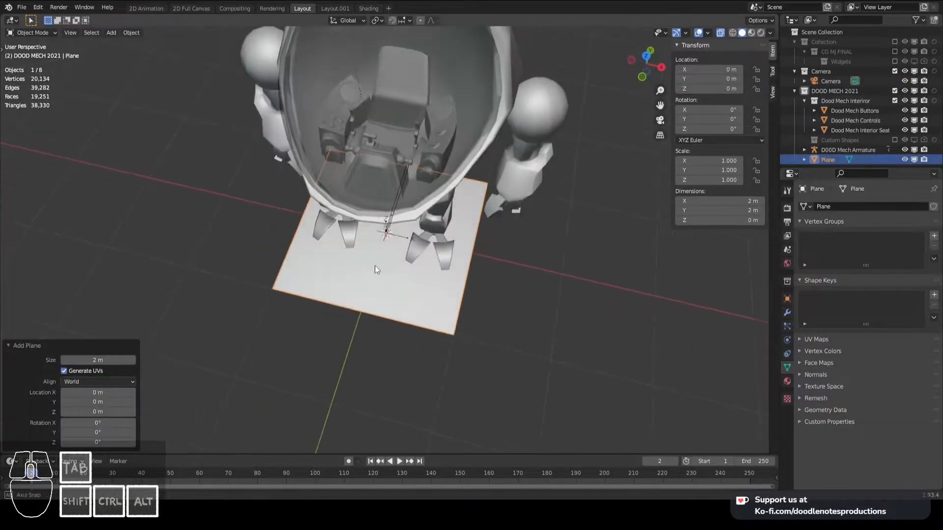
pyautogui.scroll(3, 473, 287)
pyautogui.click(788, 299)
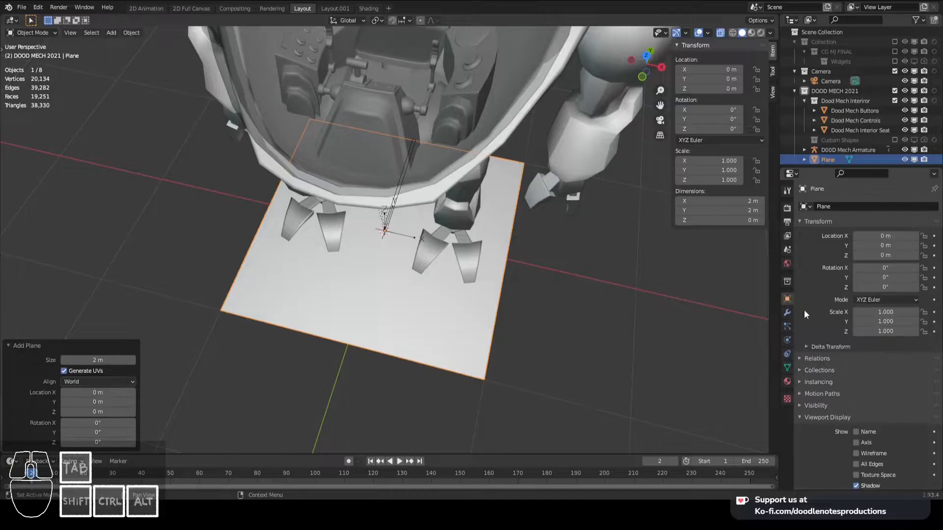
pyautogui.scroll(-4, 847, 394)
pyautogui.moveTo(486, 289); pyautogui.dragTo(423, 248, button='middle')
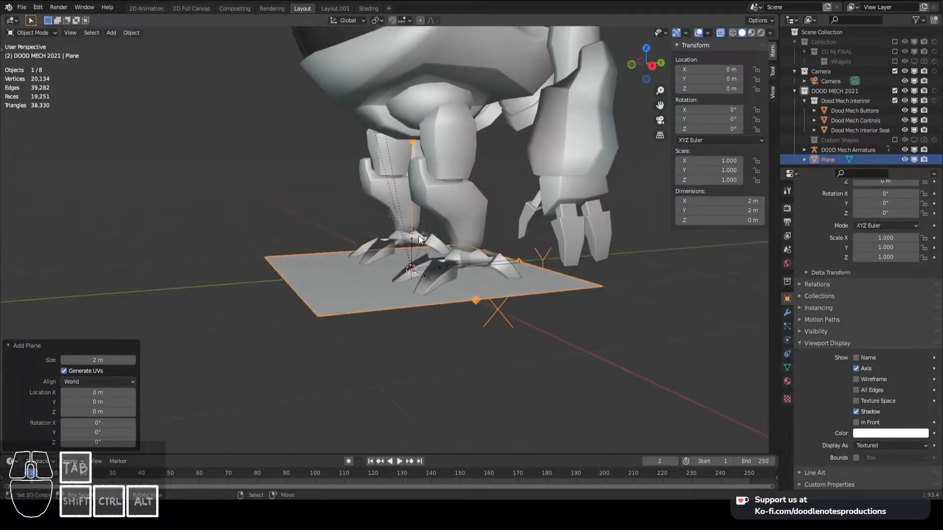
# Move the plane about 1.04 m along negative Y, in front of the mech's feet
pyautogui.press('g')
pyautogui.press('y')
pyautogui.click(269, 210)
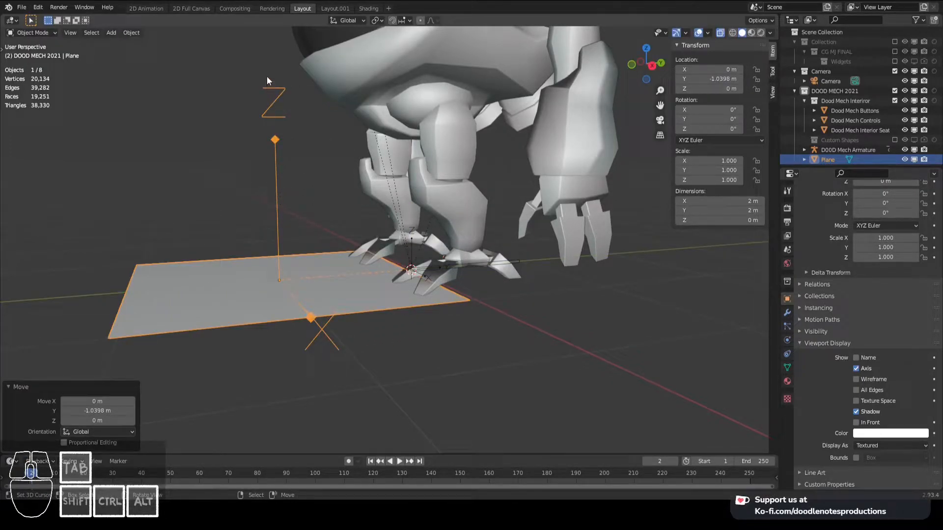
pyautogui.click(411, 238)
pyautogui.click(339, 282)
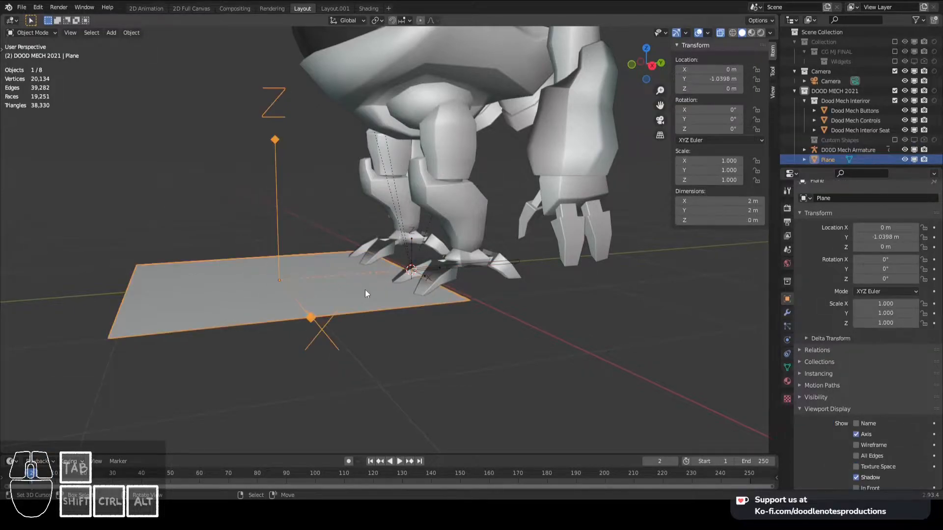
# Select the mech armature for an axis comparison, reselect the plane and snap it back to the 3D cursor at the origin
pyautogui.moveTo(364, 288); pyautogui.dragTo(379, 317, button='middle')
pyautogui.keyDown('shift'); pyautogui.click(440, 244); pyautogui.keyUp('shift')
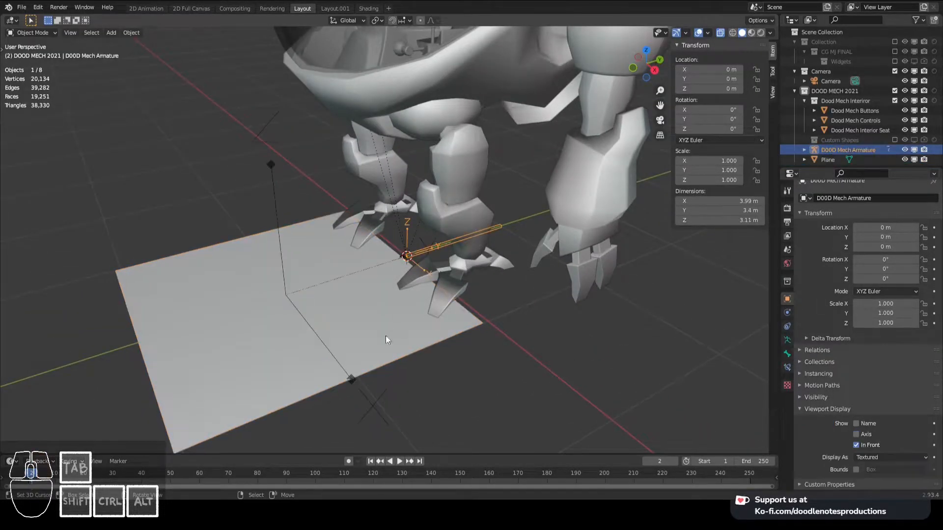
pyautogui.click(353, 365)
pyautogui.scroll(2, 339, 322)
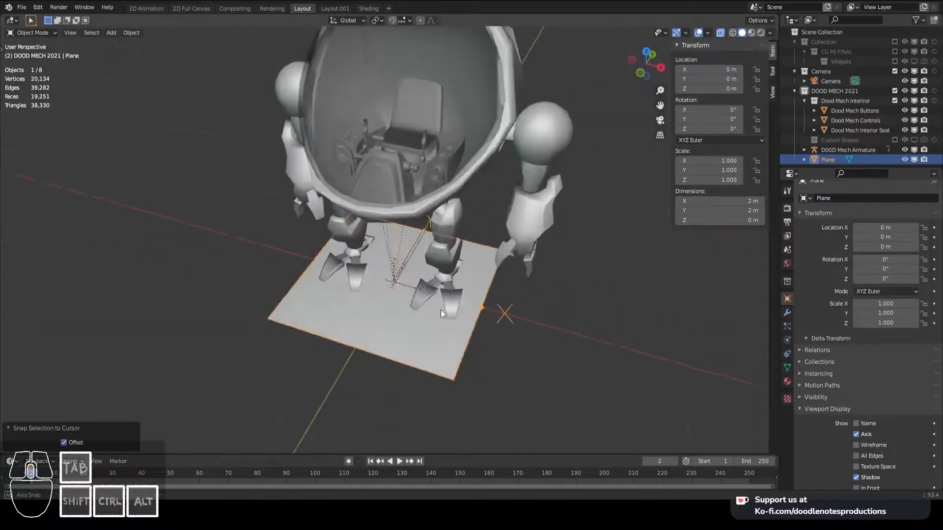
pyautogui.moveTo(440, 310); pyautogui.dragTo(429, 266, button='middle')
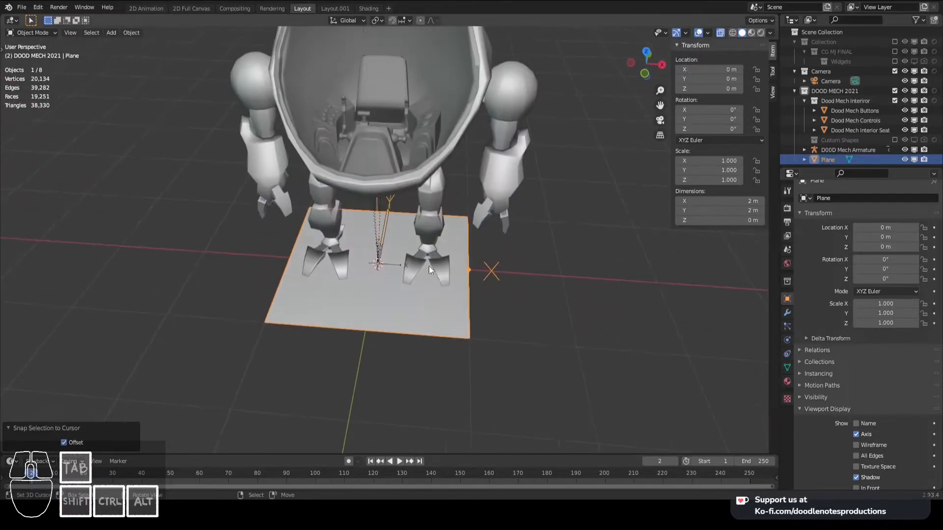
# Enter Edit Mode on the plane and add one centred loop cut along the Y axis
pyautogui.press('Tab')
pyautogui.hotkey('ctrl', 'r')
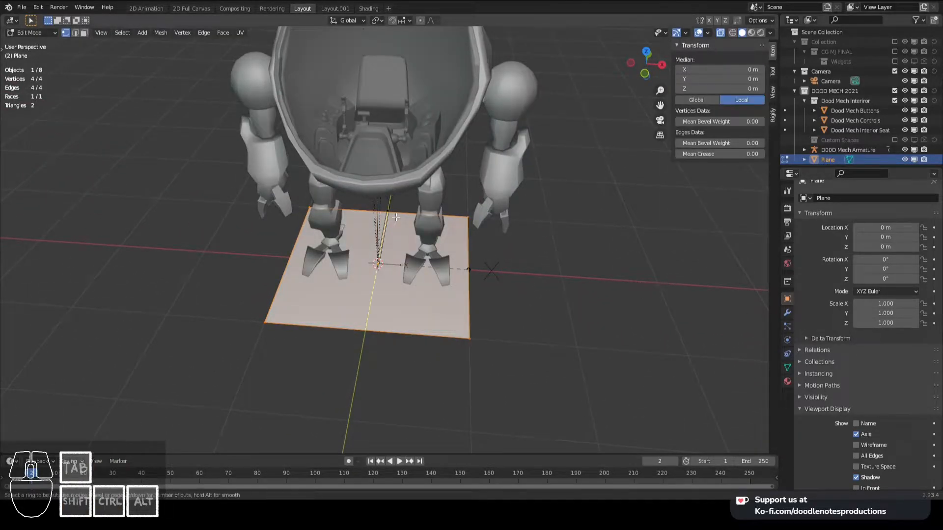
pyautogui.click(396, 217)
pyautogui.rightClick(397, 217)
# Delete the two corner vertices on the plane's negative X side, leaving only the positive X half
pyautogui.click(310, 207)
pyautogui.keyDown('shift'); pyautogui.click(265, 322); pyautogui.keyUp('shift')
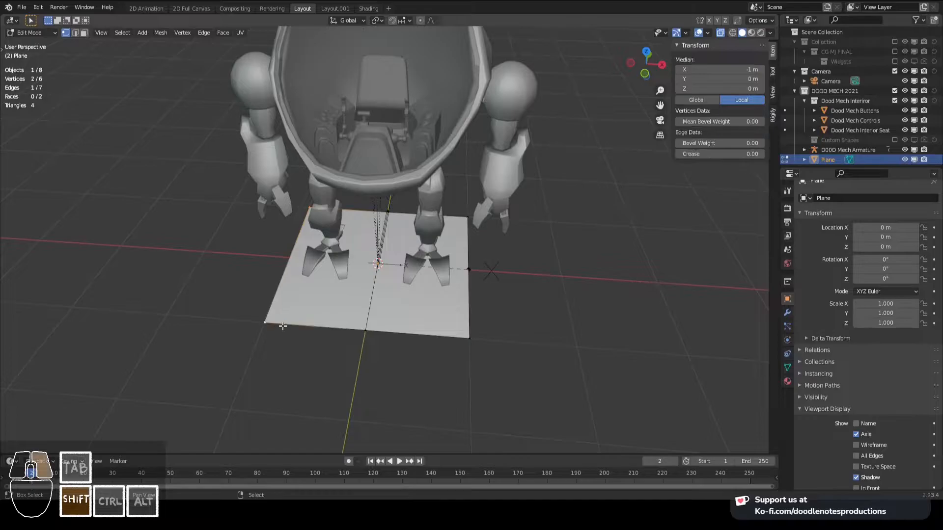
pyautogui.press('x')
pyautogui.click(363, 246)
# Delete the half plane's edge along the Y axis, leaving a three-edged open outline
pyautogui.moveTo(416, 237)
pyautogui.mouseDown(button='middle')
pyautogui.moveTo(447, 226)
pyautogui.moveTo(428, 242)
pyautogui.mouseUp(button='middle')
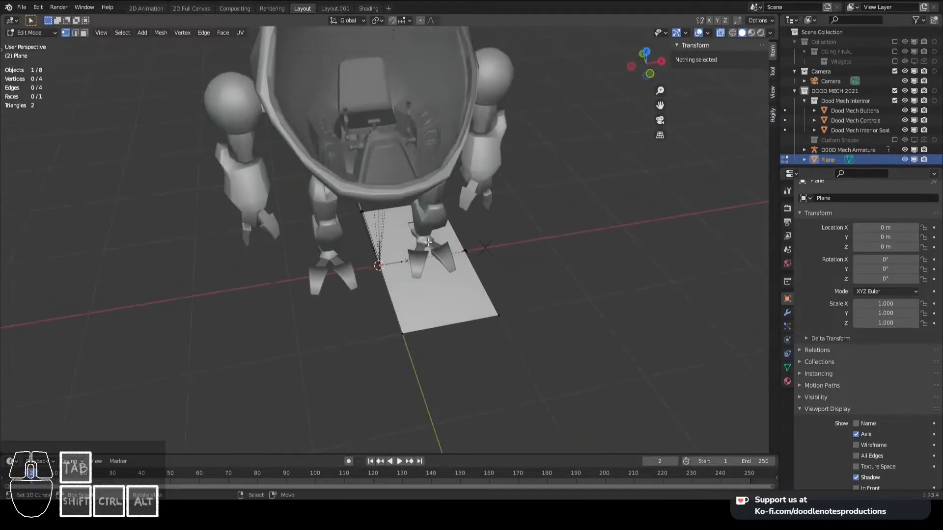
pyautogui.click(362, 211)
pyautogui.keyDown('shift'); pyautogui.click(403, 334); pyautogui.keyUp('shift')
pyautogui.press('x')
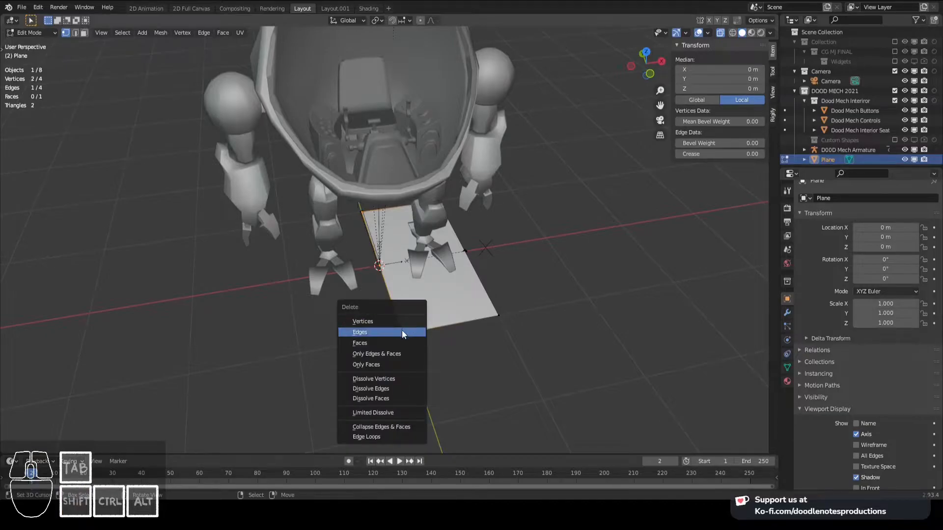
pyautogui.click(401, 332)
# Add a Mirror modifier to the plane outline and enable mirroring on both the X and Y axes
pyautogui.moveTo(406, 320); pyautogui.dragTo(485, 291, button='middle')
pyautogui.click(486, 290)
pyautogui.keyDown('shift'); pyautogui.click(433, 310); pyautogui.keyUp('shift')
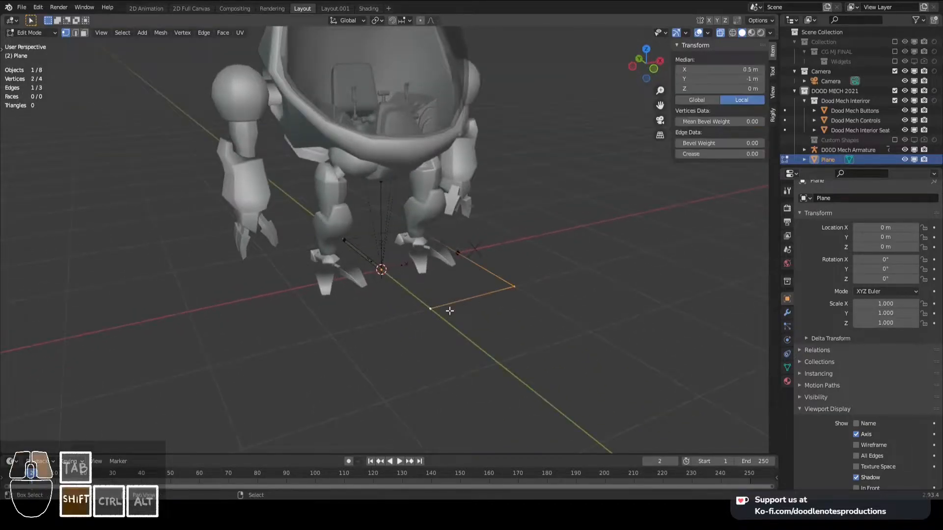
pyautogui.click(787, 313)
pyautogui.click(831, 207)
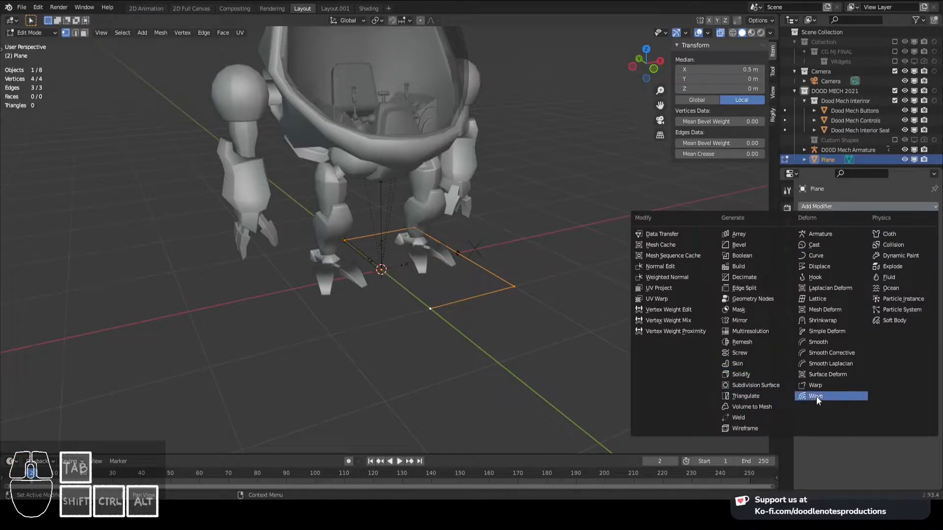
pyautogui.click(744, 320)
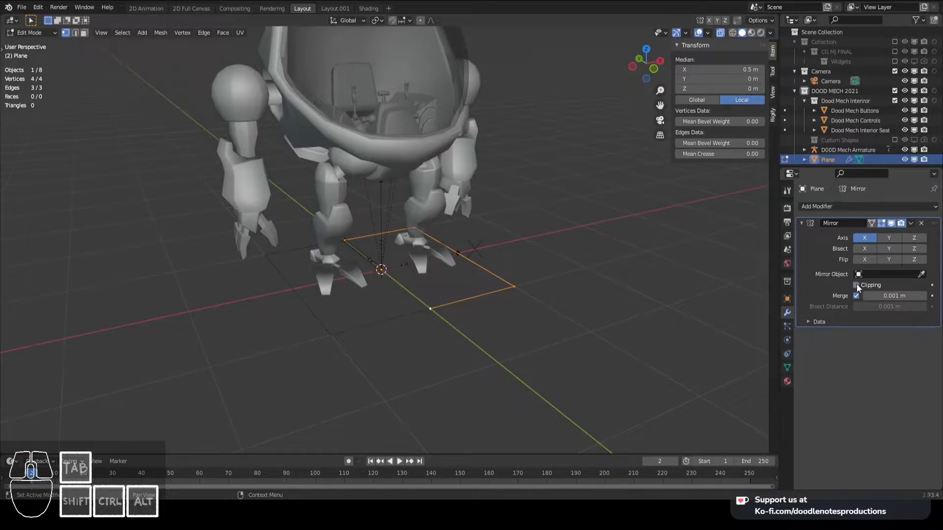
pyautogui.click(888, 238)
# Delete the mirrored outline's vertices on the positive Y side, leaving a single two-edged corner
pyautogui.keyDown('ctrl'); pyautogui.rightClick(457, 255); pyautogui.keyUp('ctrl')
pyautogui.moveTo(457, 255); pyautogui.dragTo(463, 211, button='middle')
pyautogui.keyDown('shift'); pyautogui.click(463, 209); pyautogui.keyUp('shift')
pyautogui.press('x')
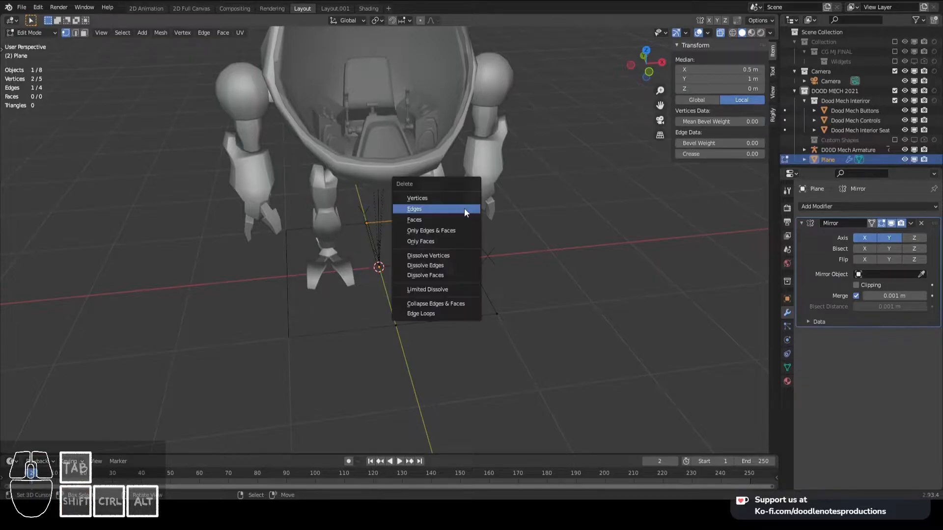
pyautogui.click(464, 210)
# Scale the corner down to about 0.369 and move it outward to about X 1.44 m, Y -1.10 m
pyautogui.scroll(-3, 464, 210)
pyautogui.moveTo(464, 210); pyautogui.dragTo(498, 316, button='middle')
pyautogui.press('a')
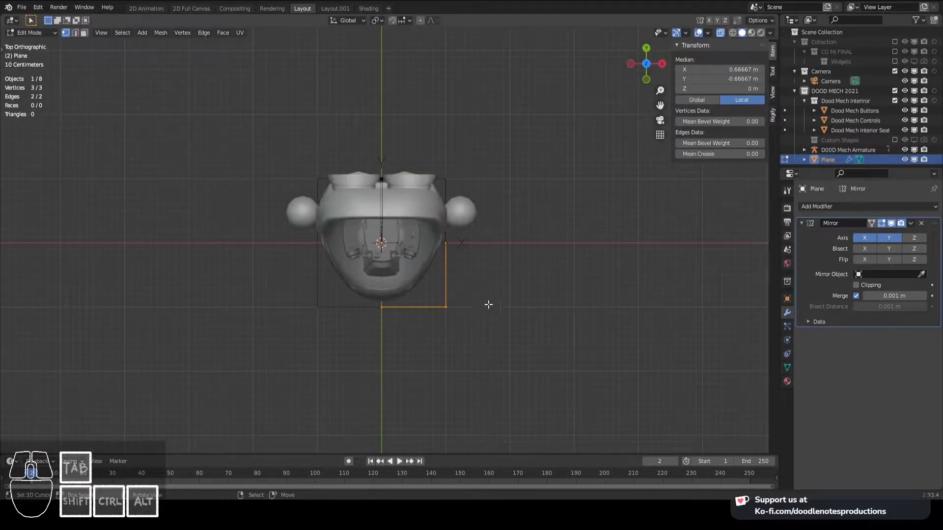
pyautogui.press('g')
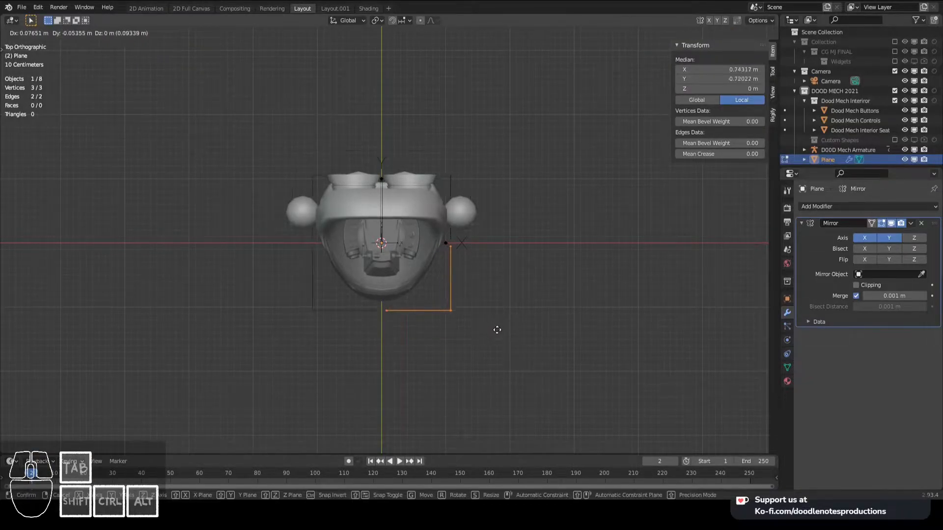
pyautogui.click(533, 351)
pyautogui.press('s')
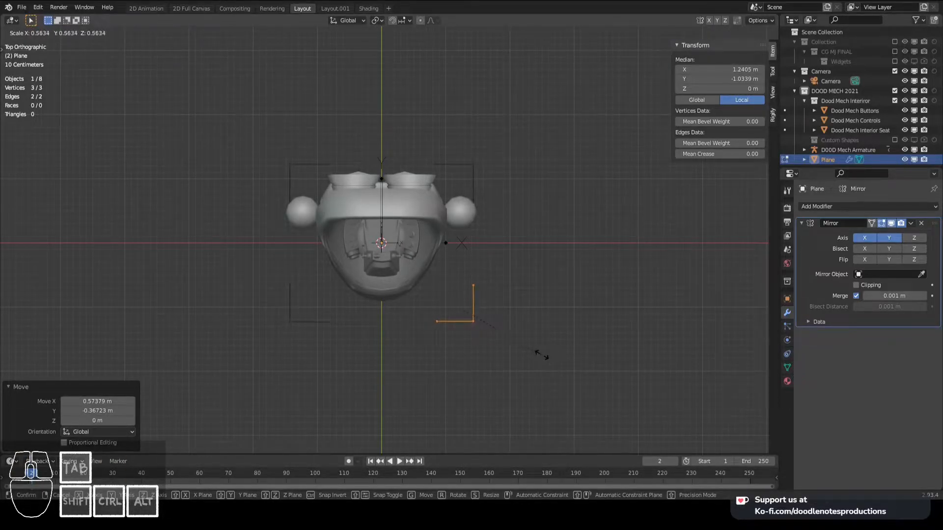
pyautogui.click(511, 344)
pyautogui.press('g')
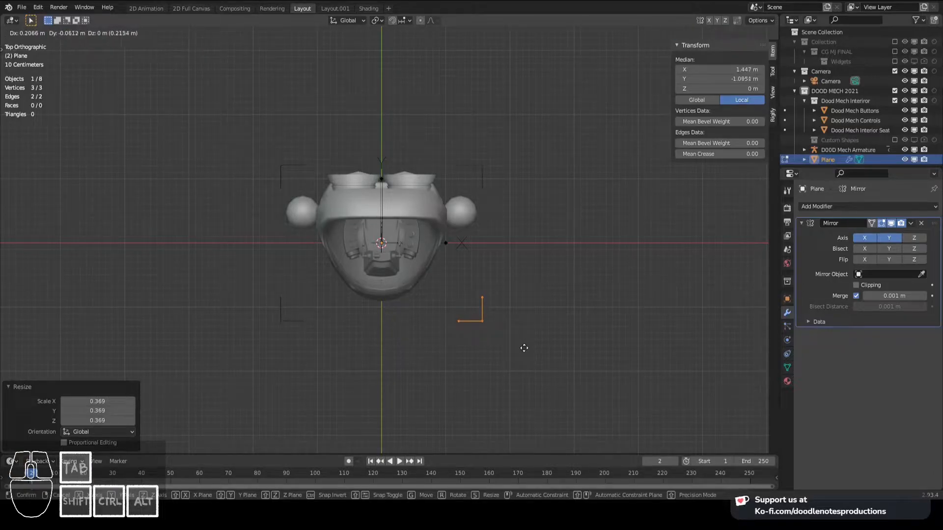
pyautogui.click(494, 338)
# Set the pivot point to 3D Cursor, duplicate the corner and scale the copy inward to about 0.93
pyautogui.moveTo(474, 313); pyautogui.dragTo(516, 221, button='middle')
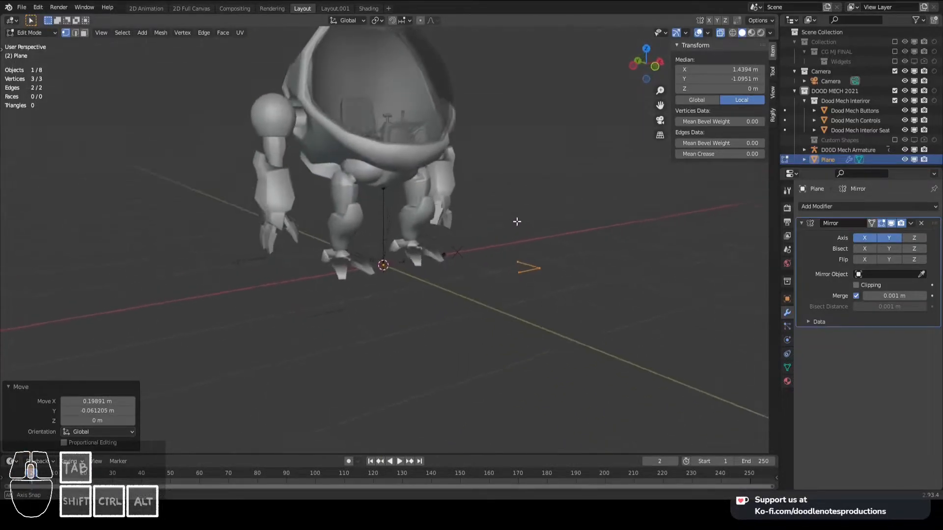
pyautogui.press('KP_7')
pyautogui.press('.')
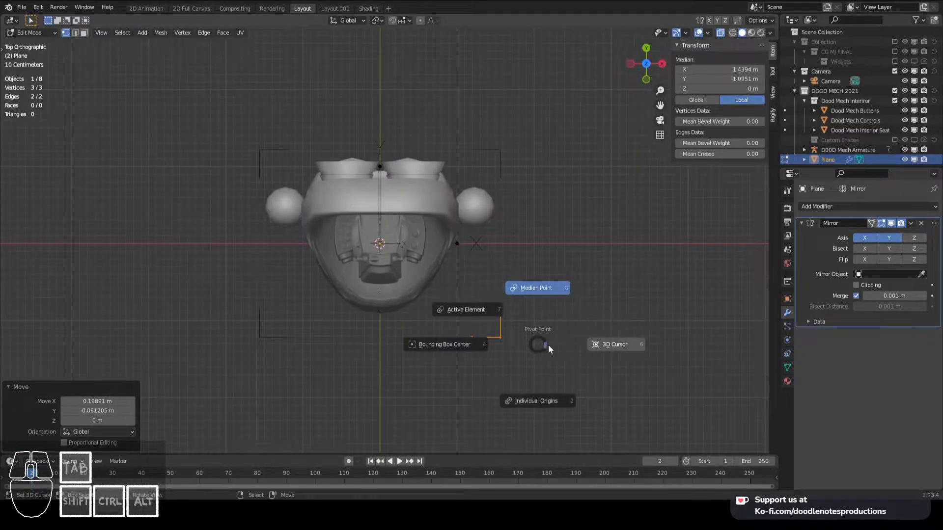
pyautogui.click(601, 346)
pyautogui.hotkey('shift', 'd')
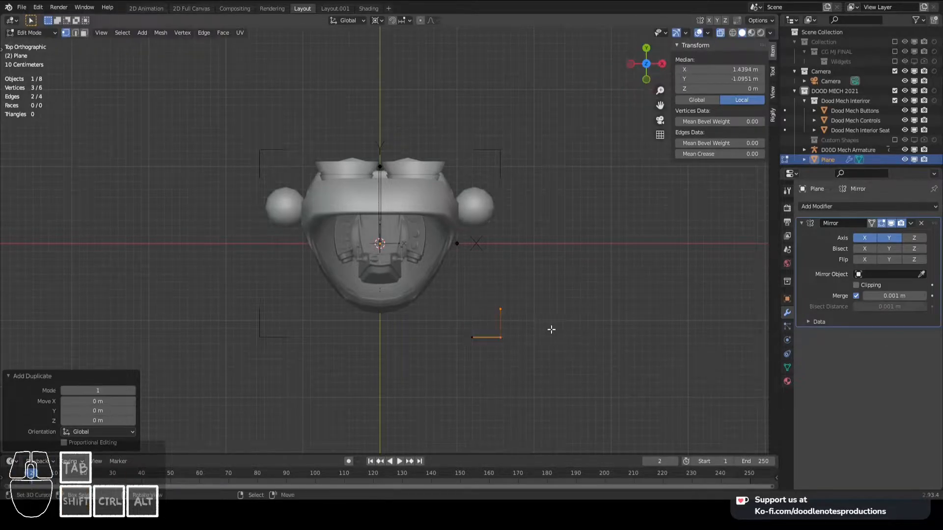
pyautogui.press('s')
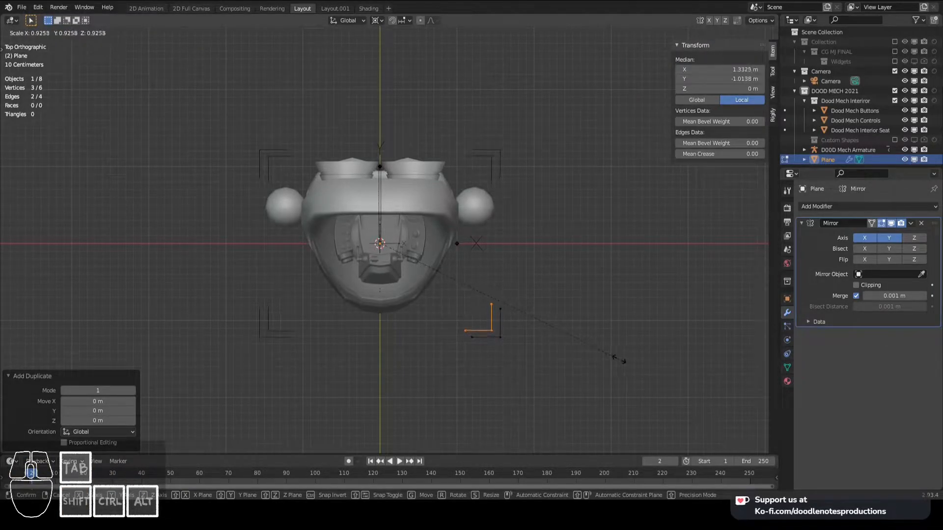
pyautogui.click(617, 359)
# Snap the 3D cursor to the inner corner's vertex and scale its two end vertices toward it to shorten both arms
pyautogui.click(490, 330)
pyautogui.hotkey('shift', 's')
pyautogui.click(526, 353)
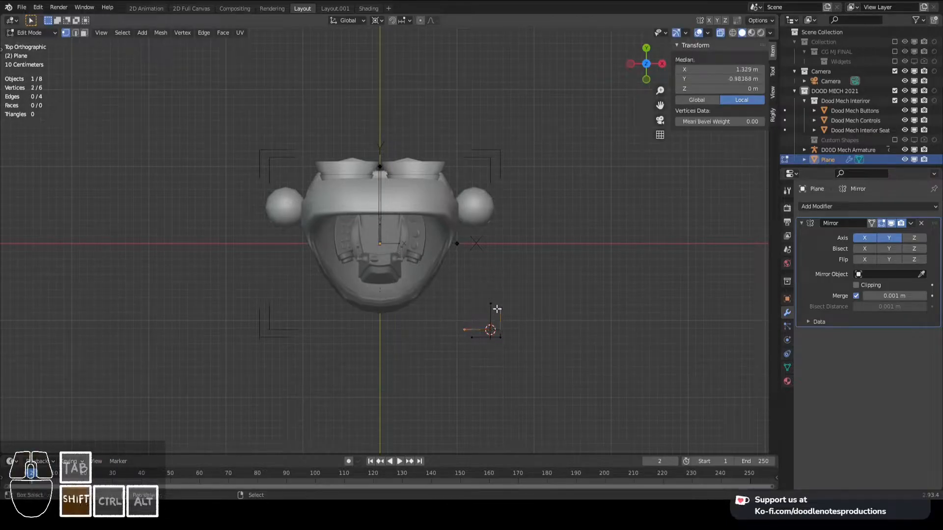
pyautogui.press('s')
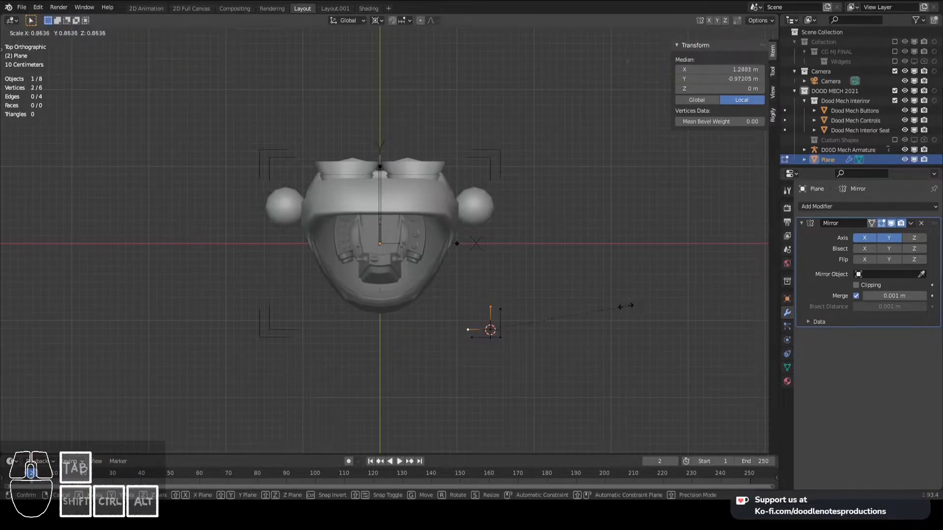
pyautogui.click(591, 313)
# Return to Object Mode, rename the plane to CS_MAIN and save the file
pyautogui.hotkey('ctrl', 'Tab')
pyautogui.moveTo(592, 313); pyautogui.dragTo(485, 316, button='middle')
pyautogui.click(451, 252)
pyautogui.click(484, 317)
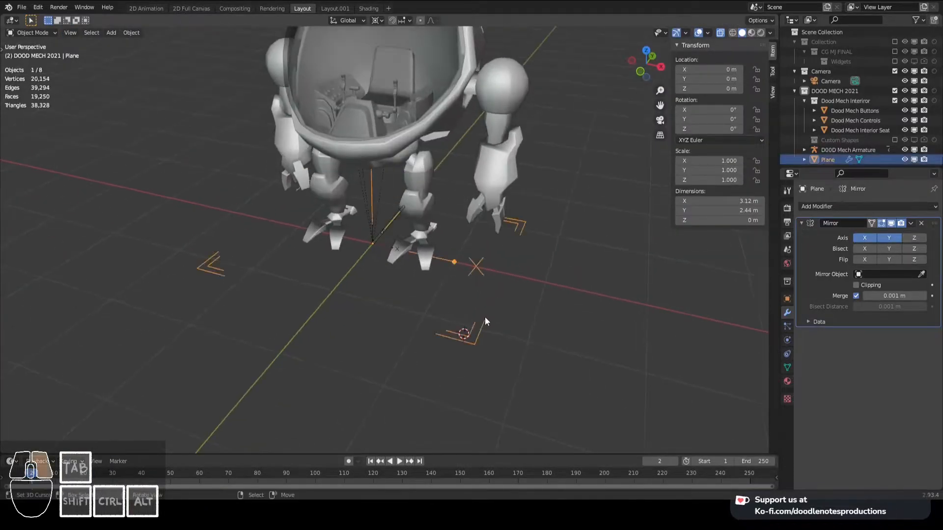
pyautogui.press('F2')
pyautogui.write('F2')
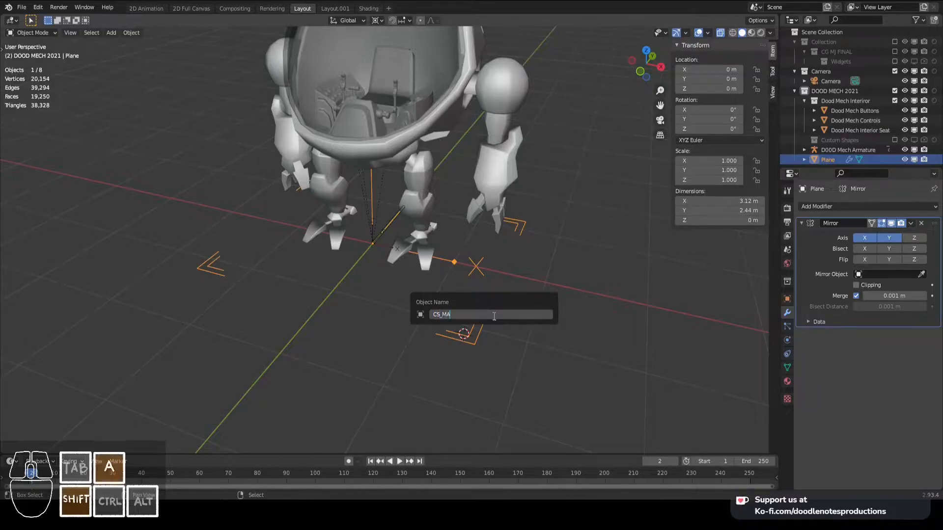
pyautogui.press('Return')
pyautogui.hotkey('ctrl', 's')
# Apply the Mirror modifier on CS_MAIN and save the file
pyautogui.moveTo(494, 317); pyautogui.dragTo(782, 260, button='middle')
pyautogui.click(911, 223)
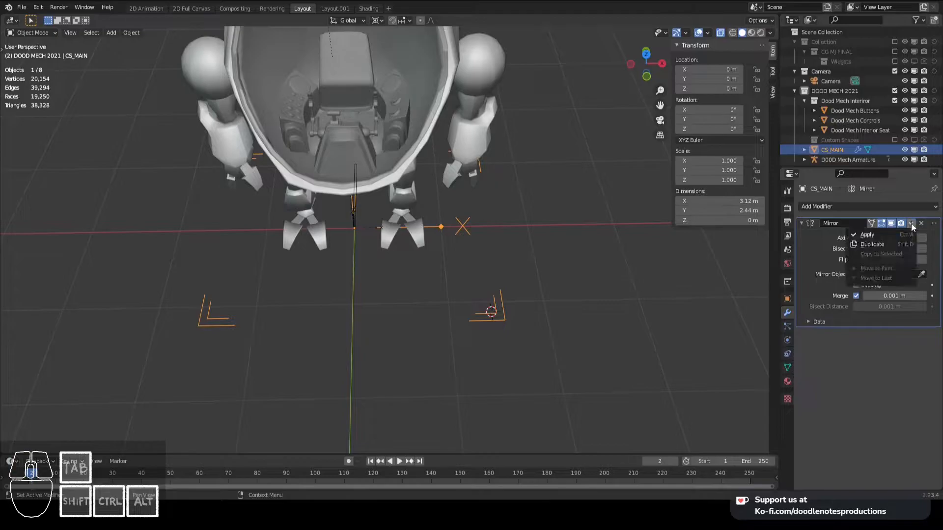
pyautogui.click(898, 236)
pyautogui.moveTo(552, 280); pyautogui.dragTo(491, 292, button='middle')
pyautogui.hotkey('ctrl', 's')
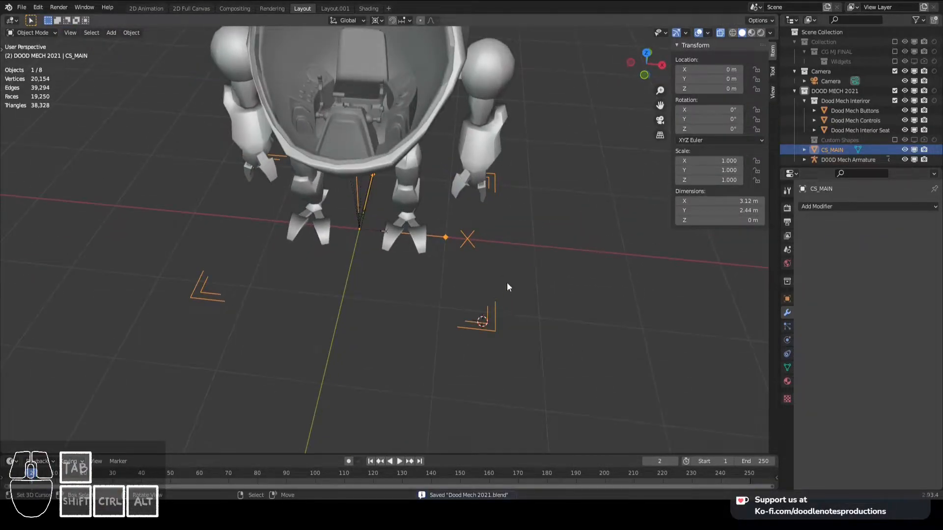
# Move CS_MAIN into the Custom Shapes collection inside DOOD MECH 2021
pyautogui.press('m')
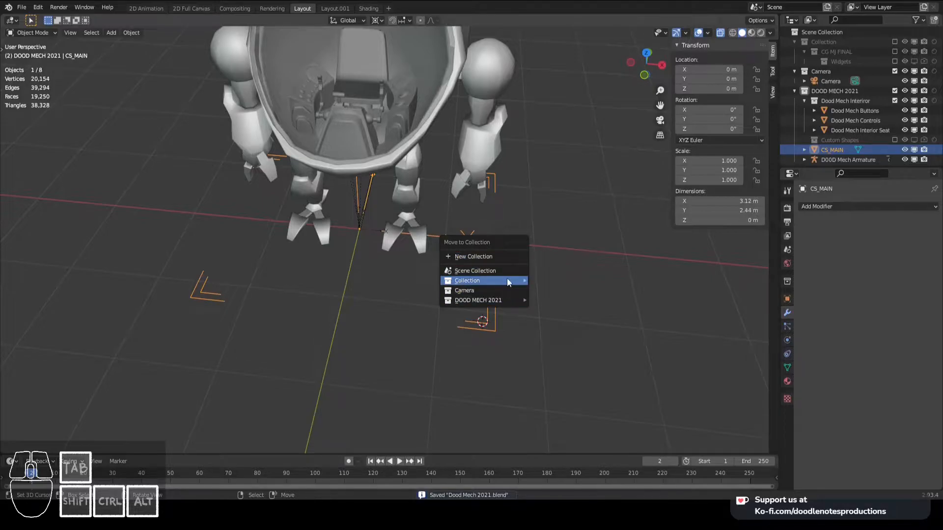
pyautogui.moveTo(486, 301)
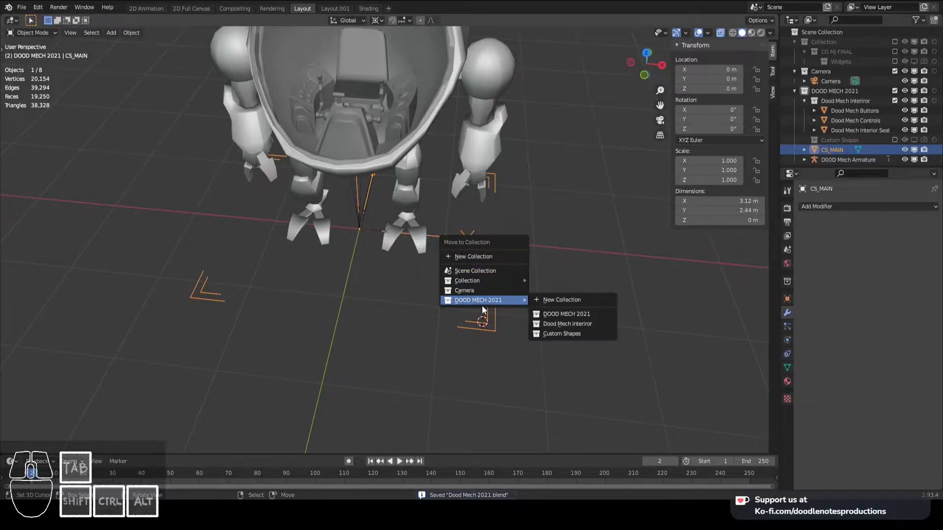
pyautogui.click(550, 334)
# Assign CS_MAIN as the custom object of the armature's MAIN bone and disable Scale to Bone Length
pyautogui.moveTo(390, 182); pyautogui.dragTo(397, 235, button='middle')
pyautogui.click(366, 207)
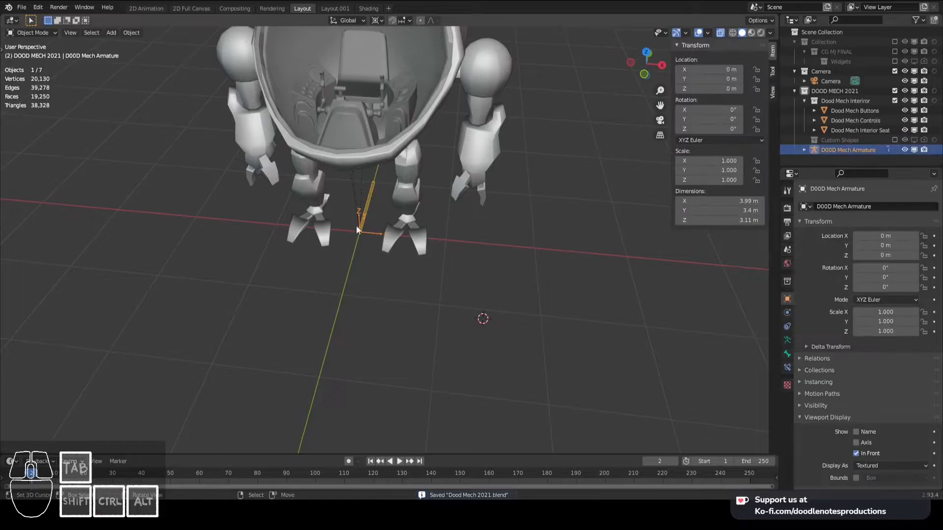
pyautogui.click(785, 351)
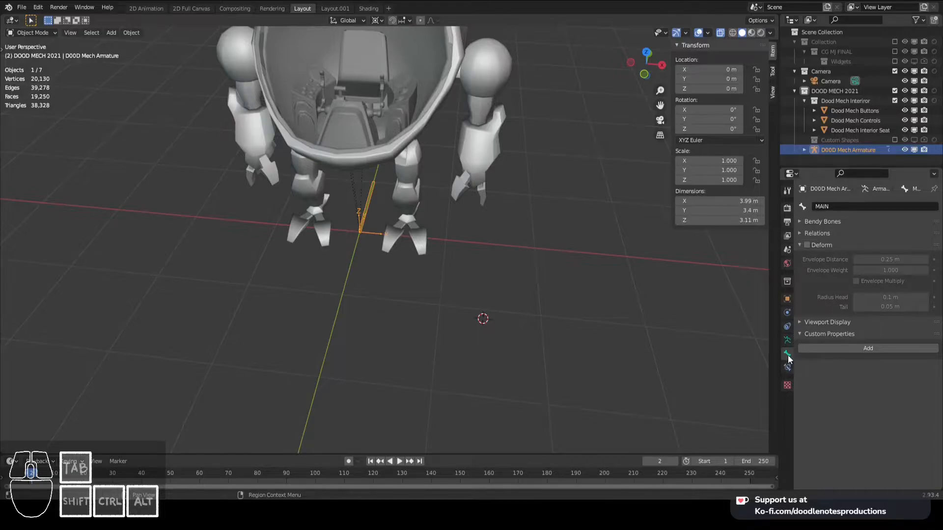
pyautogui.click(826, 323)
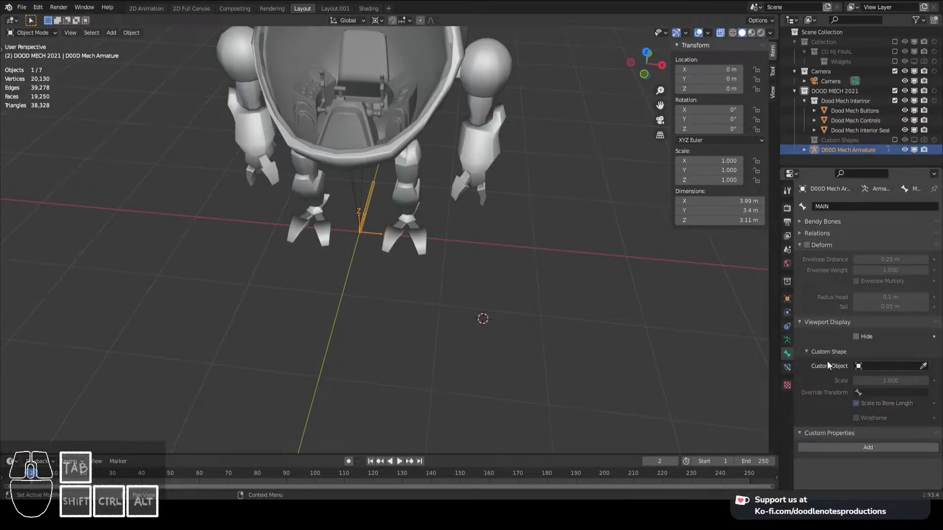
pyautogui.click(867, 368)
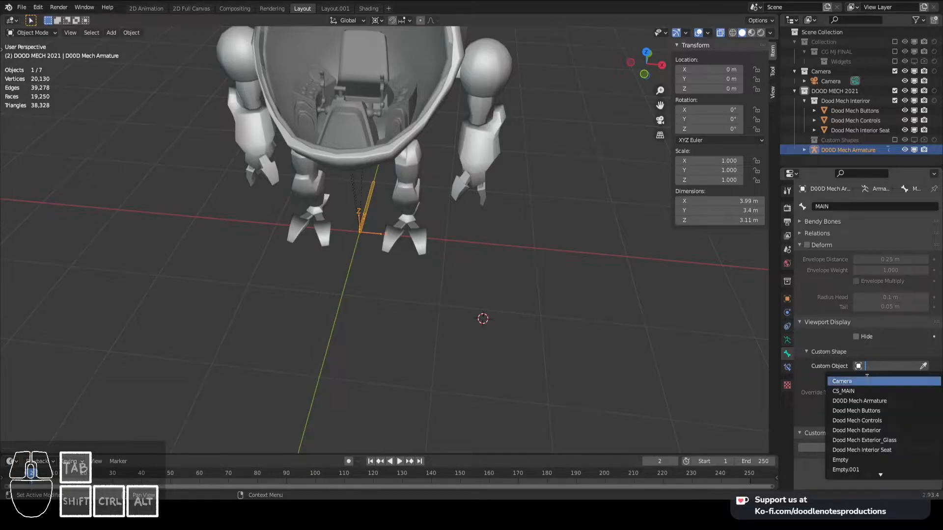
pyautogui.click(864, 390)
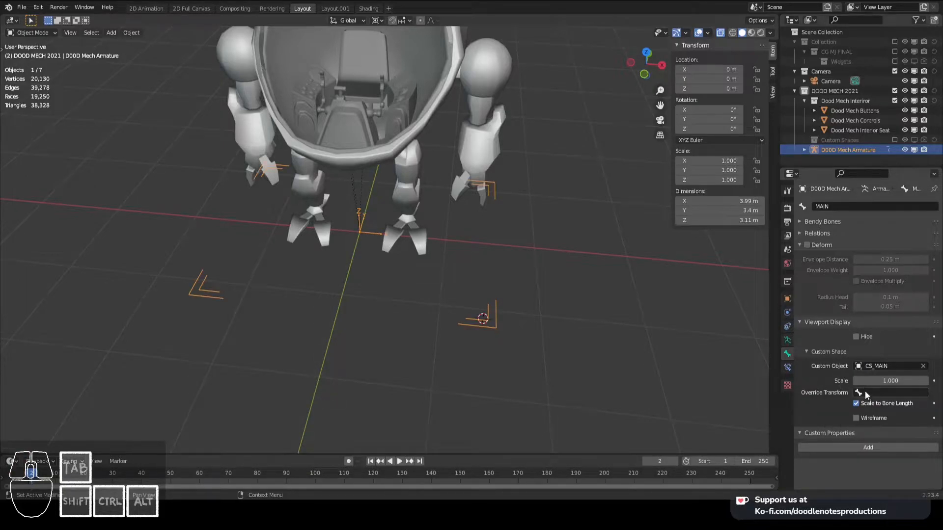
pyautogui.click(858, 401)
pyautogui.keyDown('shift'); pyautogui.moveTo(400, 237); pyautogui.dragTo(520, 252, button='middle'); pyautogui.keyUp('shift')
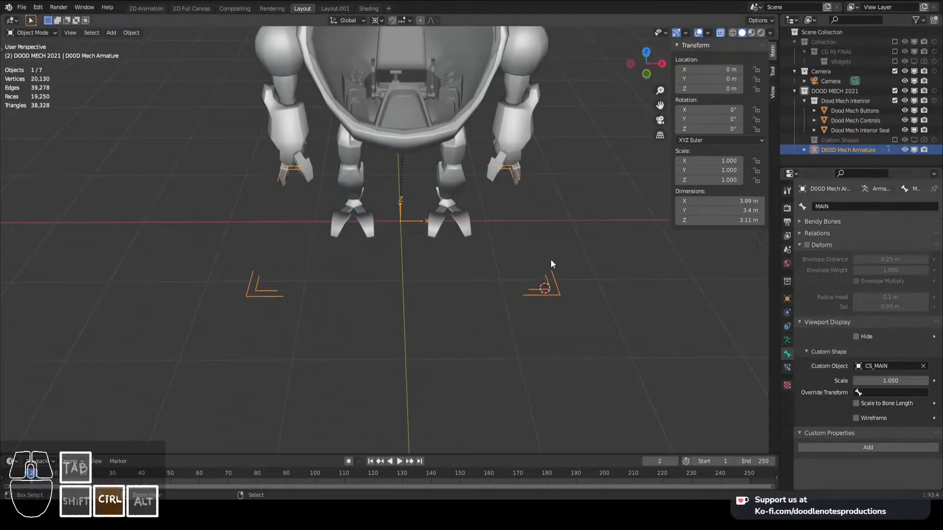
# Try moving and rotating the MAIN bone in Pose Mode, and set the pivot point to Median Point
pyautogui.hotkey('ctrl', 'Tab')
pyautogui.press('g')
pyautogui.click(535, 278)
pyautogui.moveTo(535, 278); pyautogui.dragTo(497, 244, button='middle')
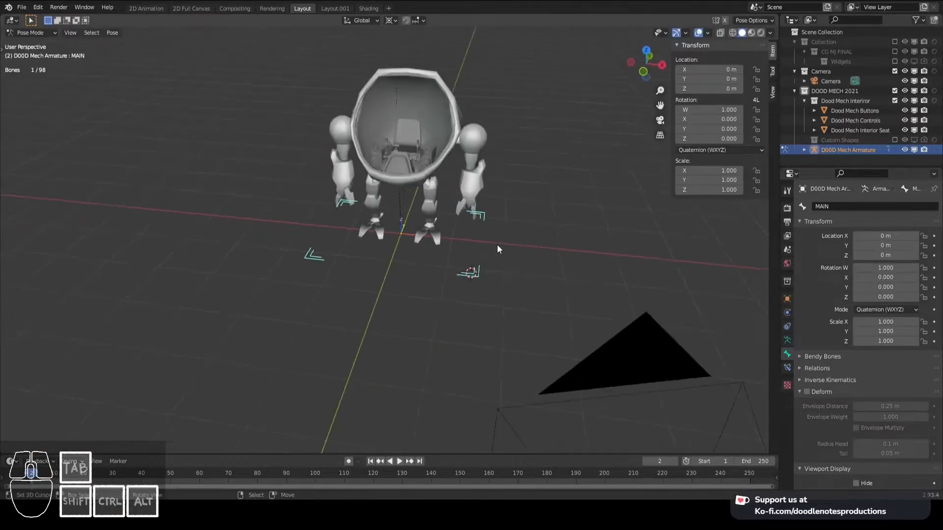
pyautogui.press('r')
pyautogui.press('r')
pyautogui.rightClick(514, 216)
pyautogui.press('`')
pyautogui.click(485, 179)
# Examine the MAIN bone's control shape around the mech's feet from the front and in perspective, and test its rotation
pyautogui.moveTo(462, 215)
pyautogui.mouseDown(button='middle')
pyautogui.moveTo(515, 275)
pyautogui.moveTo(428, 228)
pyautogui.moveTo(461, 216)
pyautogui.mouseUp(button='middle')
pyautogui.press('KP_1')
pyautogui.scroll(2, 422, 151)
pyautogui.keyDown('shift'); pyautogui.moveTo(423, 150); pyautogui.dragTo(414, 230, button='middle'); pyautogui.keyUp('shift')
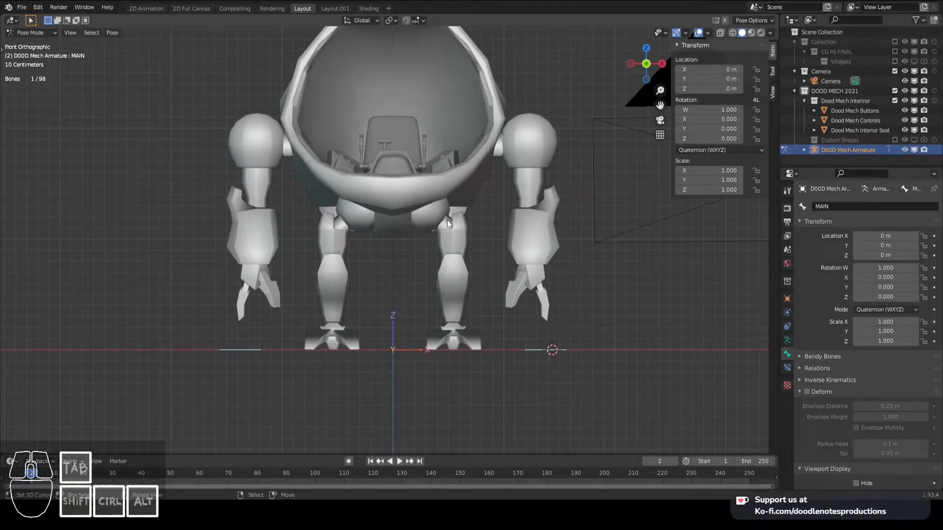
pyautogui.scroll(1, 447, 219)
pyautogui.scroll(-2, 455, 230)
pyautogui.moveTo(449, 240)
pyautogui.mouseDown(button='middle')
pyautogui.moveTo(414, 281)
pyautogui.moveTo(385, 258)
pyautogui.moveTo(396, 268)
pyautogui.moveTo(435, 243)
pyautogui.mouseUp(button='middle')
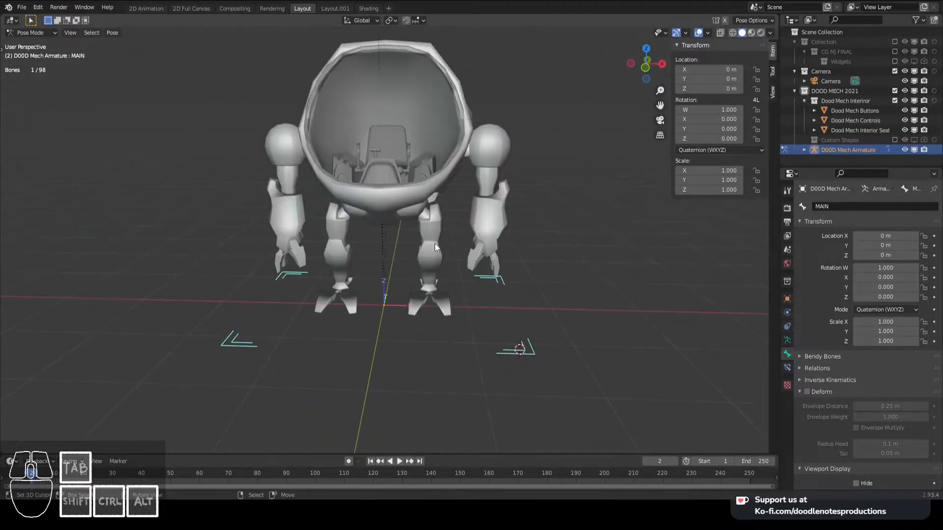
pyautogui.press('r')
pyautogui.press('r')
pyautogui.press('Escape')
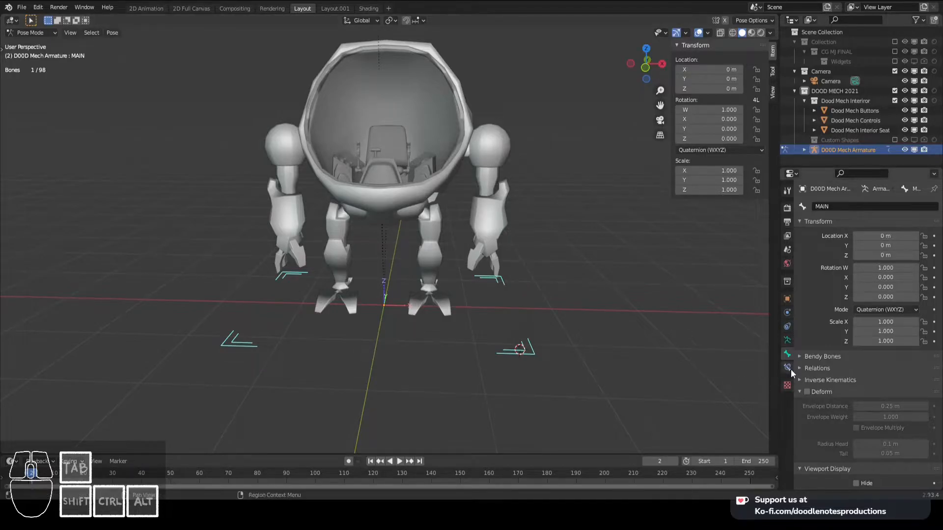
pyautogui.scroll(4, 432, 260)
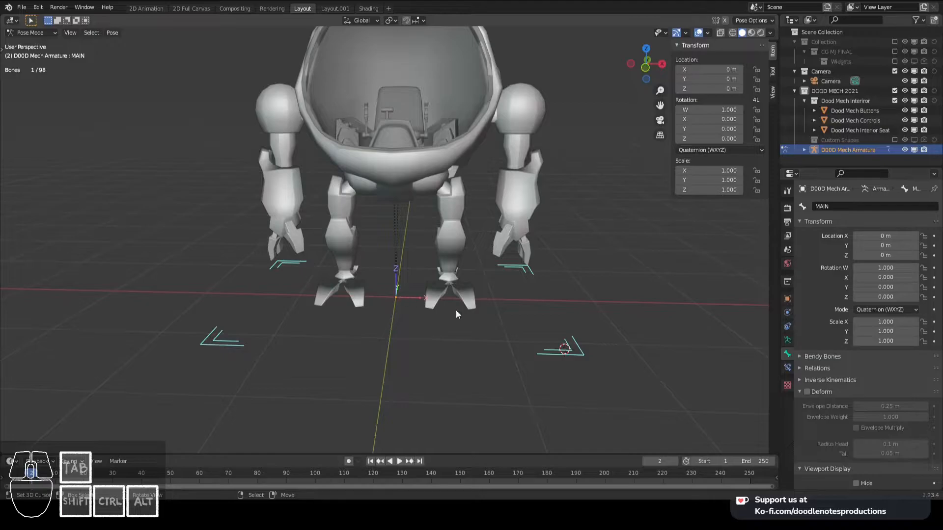
pyautogui.keyDown('shift'); pyautogui.scroll(2, 461, 297); pyautogui.keyUp('shift')
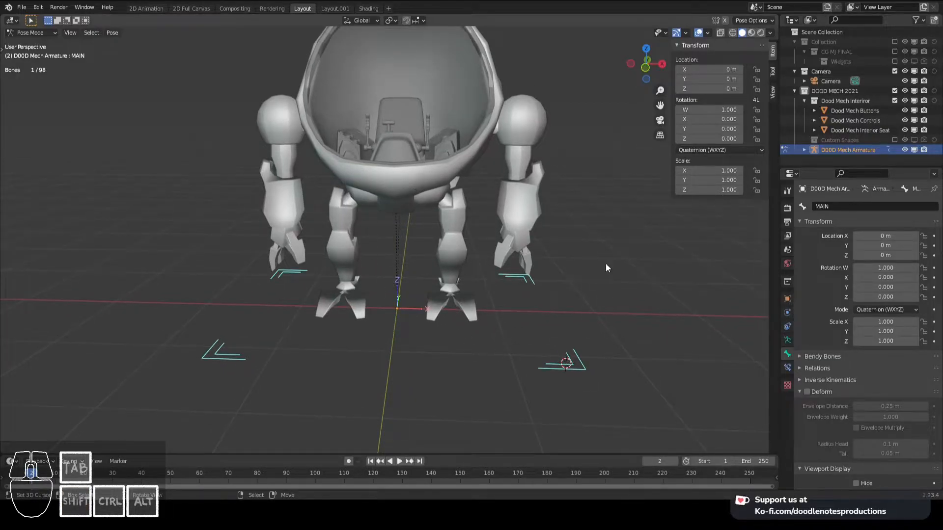
pyautogui.scroll(-3, 405, 246)
pyautogui.moveTo(405, 245)
pyautogui.mouseDown(button='middle')
pyautogui.moveTo(452, 271)
pyautogui.moveTo(311, 311)
pyautogui.moveTo(414, 251)
pyautogui.moveTo(428, 261)
pyautogui.moveTo(497, 240)
pyautogui.moveTo(550, 261)
pyautogui.moveTo(536, 309)
pyautogui.moveTo(359, 236)
pyautogui.moveTo(396, 243)
pyautogui.mouseUp(button='middle')
pyautogui.scroll(3, 423, 255)
# Show the armature's data properties, select the BODY bone and snap the 3D cursor to its base
pyautogui.click(787, 339)
pyautogui.scroll(2, 414, 250)
pyautogui.scroll(-3, 414, 243)
pyautogui.scroll(3, 396, 243)
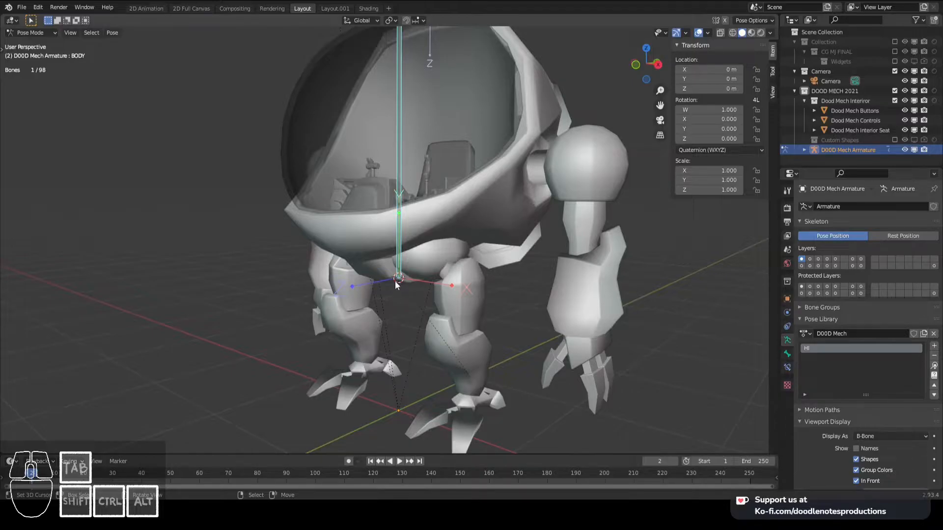
pyautogui.click(402, 197)
pyautogui.hotkey('ctrl', 'Tab')
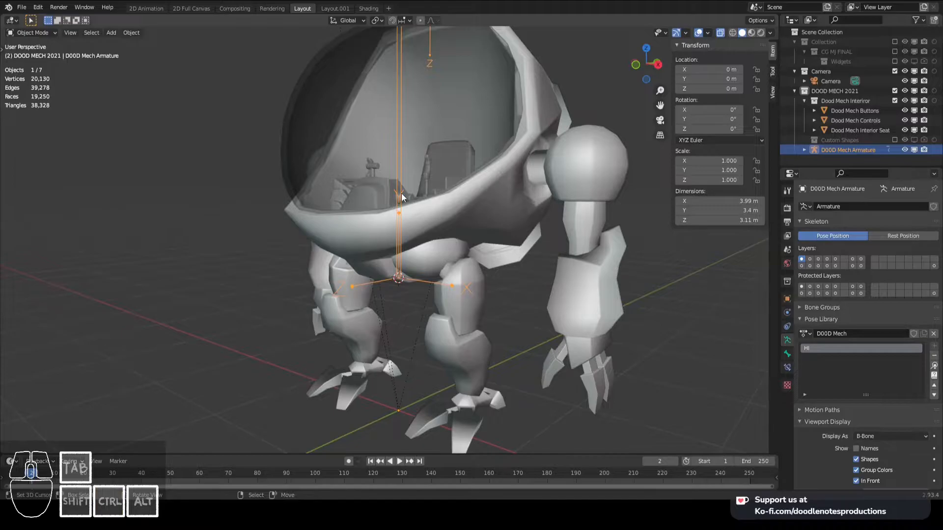
pyautogui.hotkey('ctrl', 'Tab')
pyautogui.rightClick(402, 193)
pyautogui.scroll(-1, 406, 215)
pyautogui.moveTo(401, 194)
pyautogui.mouseDown(button='middle')
pyautogui.moveTo(406, 215)
pyautogui.moveTo(403, 186)
pyautogui.mouseUp(button='middle')
pyautogui.scroll(1, 407, 216)
pyautogui.keyDown('shift'); pyautogui.moveTo(402, 186); pyautogui.dragTo(412, 219, button='middle'); pyautogui.keyUp('shift')
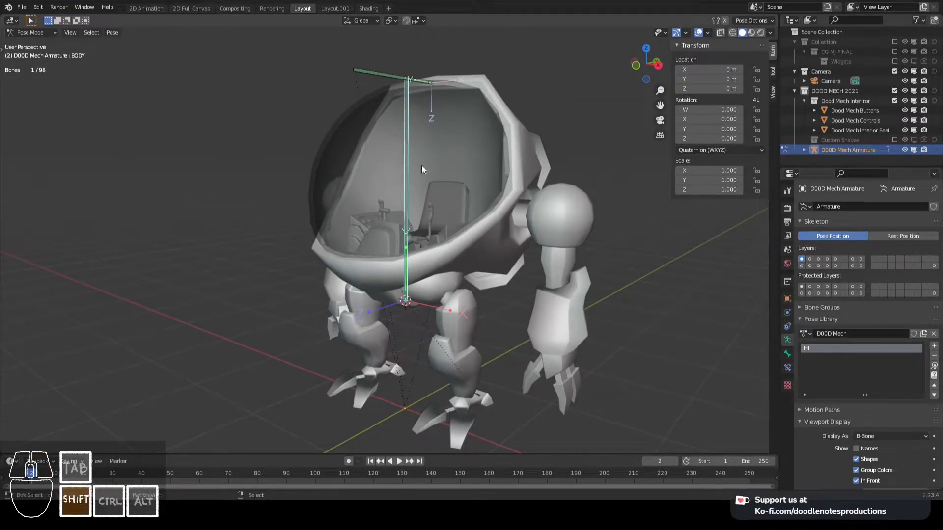
pyautogui.hotkey('shift', 's')
pyautogui.click(420, 221)
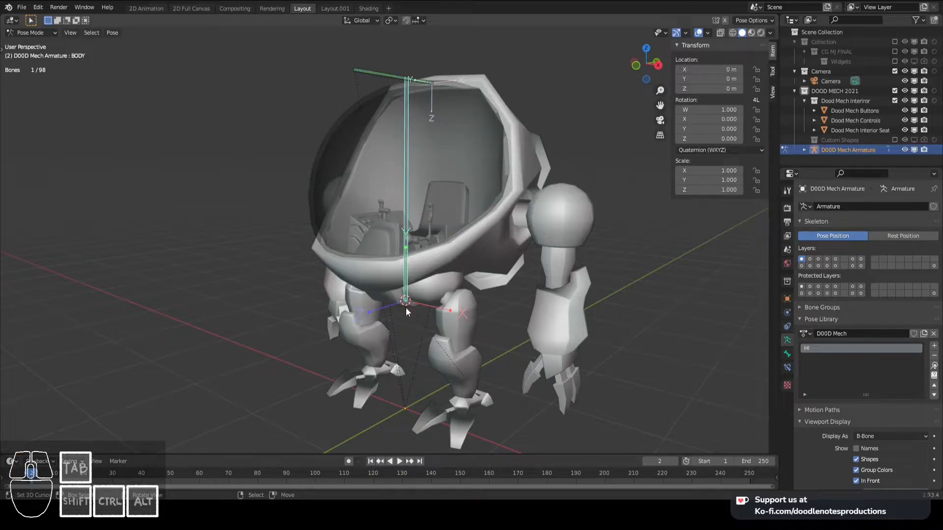
# Leave Pose Mode and add a mesh circle at the 3D cursor at the BODY bone's base
pyautogui.hotkey('ctrl', 'Tab')
pyautogui.scroll(2, 431, 260)
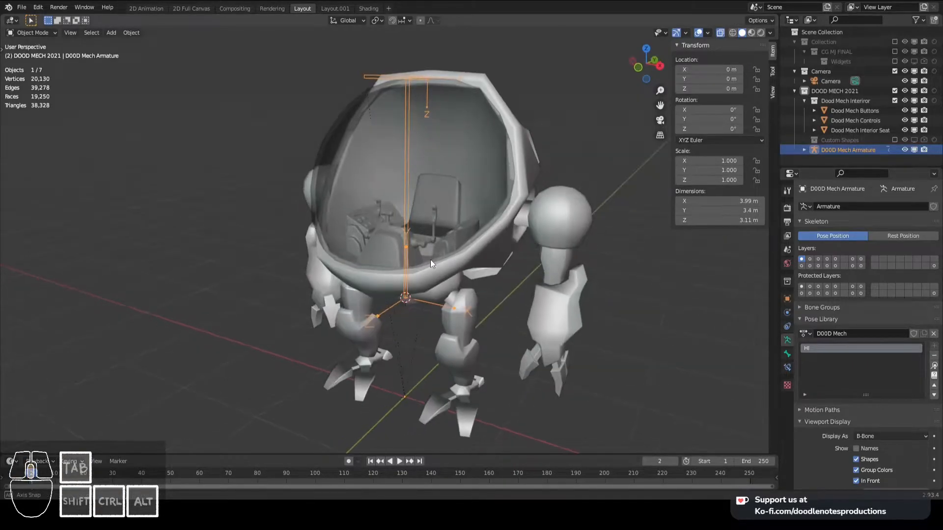
pyautogui.hotkey('shift', 'a')
pyautogui.moveTo(431, 259)
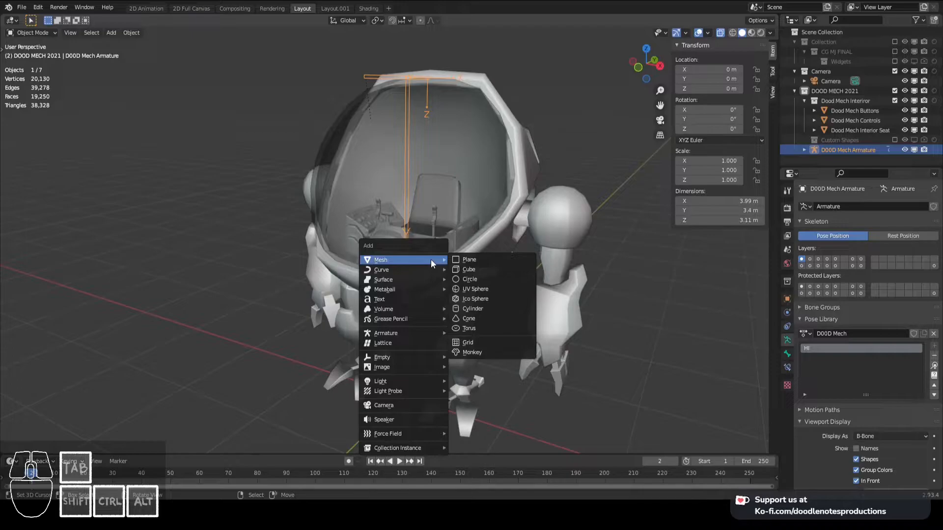
pyautogui.click(475, 281)
pyautogui.moveTo(467, 267); pyautogui.dragTo(406, 302, button='middle')
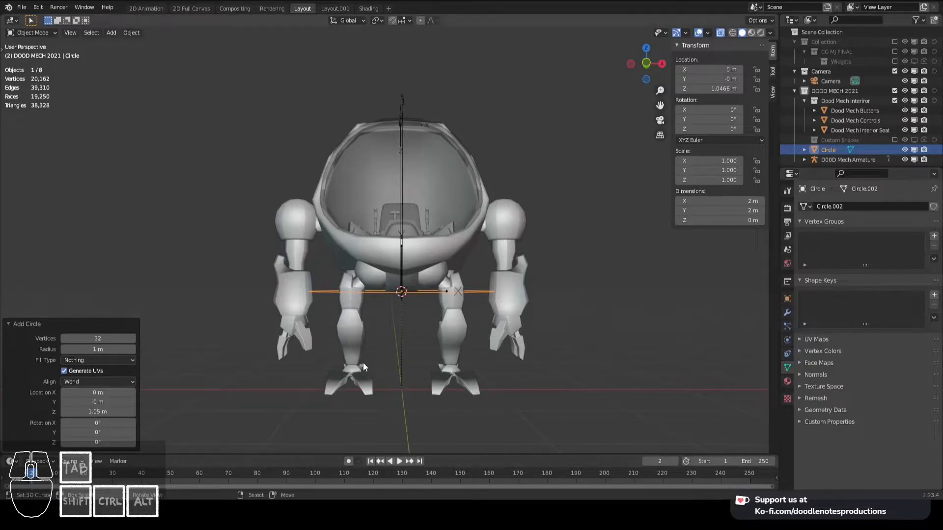
# Rotate the new circle object 90° about X and turn on its axis display
pyautogui.moveTo(427, 162); pyautogui.dragTo(505, 315, button='middle')
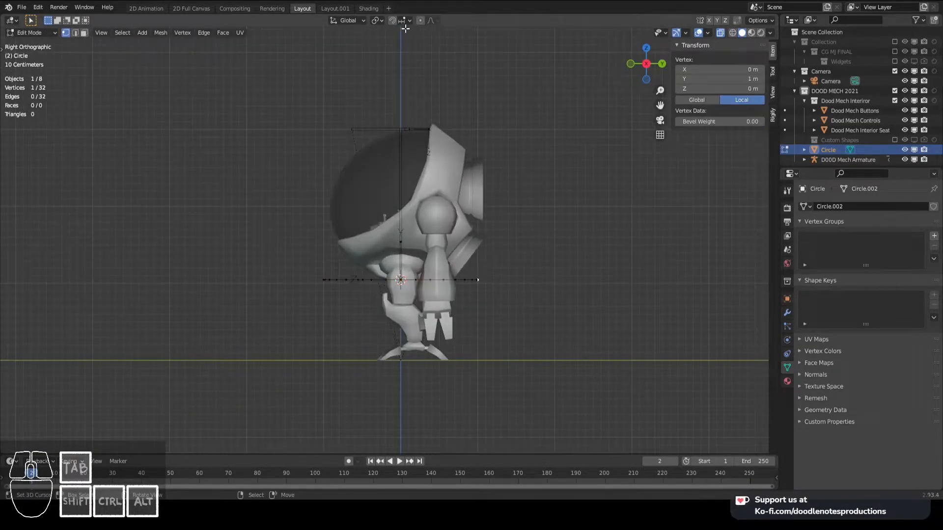
pyautogui.press('r')
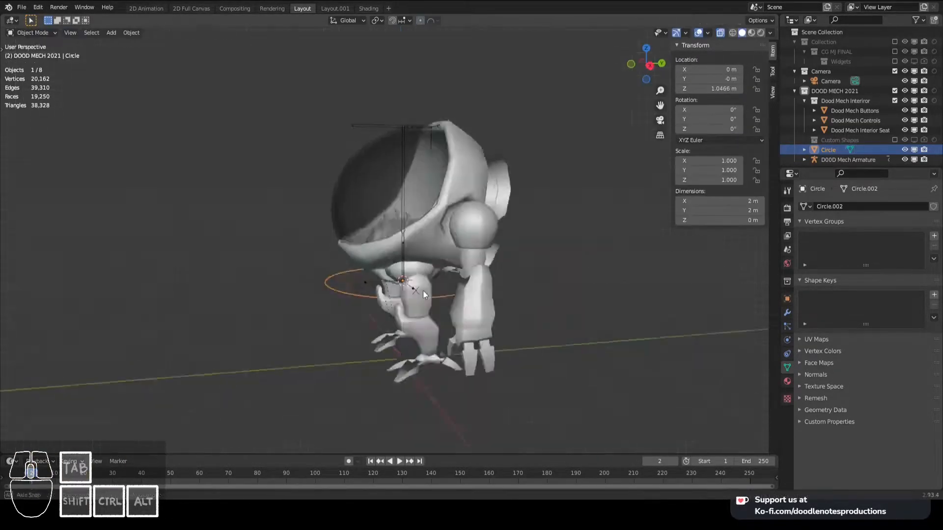
pyautogui.click(787, 298)
pyautogui.scroll(4, 416, 278)
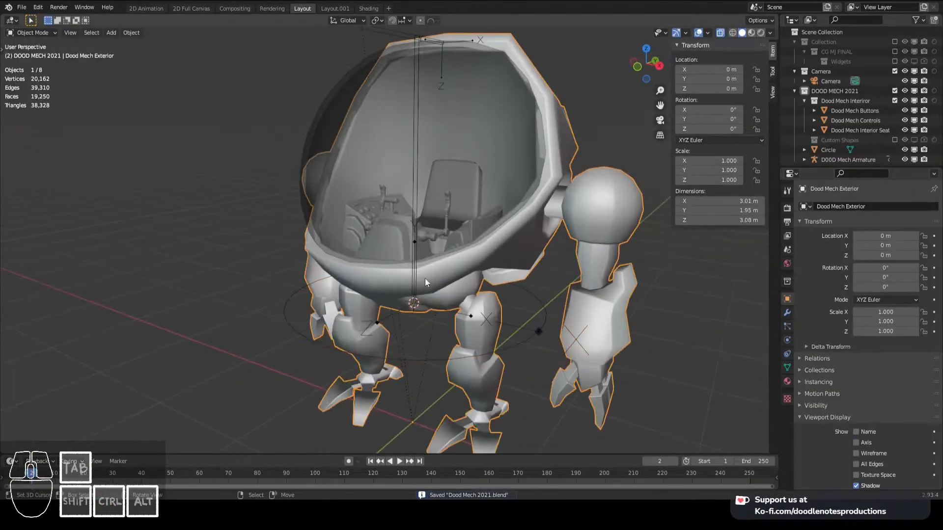
pyautogui.scroll(-3, 497, 314)
pyautogui.click(402, 199)
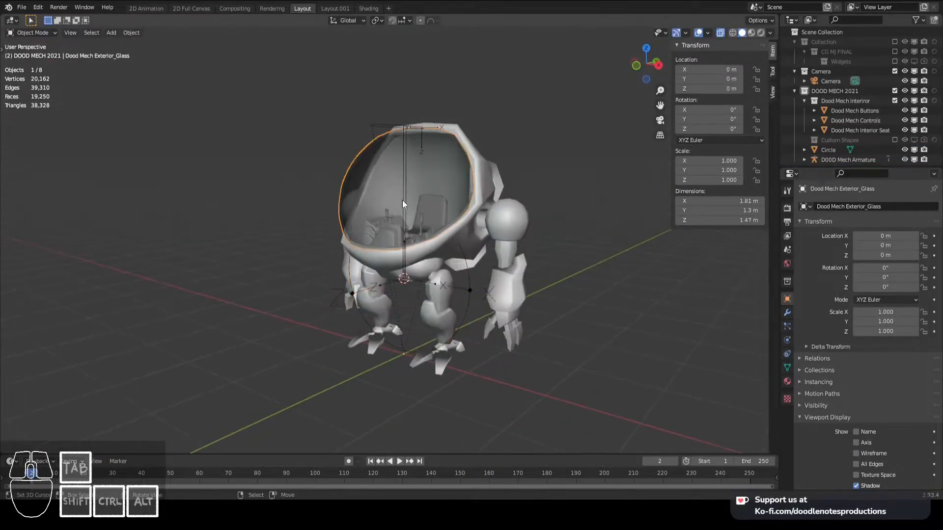
pyautogui.click(469, 275)
pyautogui.moveTo(470, 275); pyautogui.dragTo(449, 270, button='middle')
# Move the circle's whole mesh up in side view and tilt it to follow the slanted cockpit opening
pyautogui.press('Tab')
pyautogui.press('KP_3')
pyautogui.press('a')
pyautogui.press('g')
pyautogui.click(402, 150)
pyautogui.click(338, 77)
pyautogui.press('g')
pyautogui.scroll(-8, 442, 105)
pyautogui.scroll(1, 438, 96)
pyautogui.press('r')
pyautogui.rightClick(461, 50)
# Enable proportional editing with Smooth falloff and adjust the circle's top vertex and tilt in side view
pyautogui.click(433, 21)
pyautogui.click(418, 64)
pyautogui.press('g')
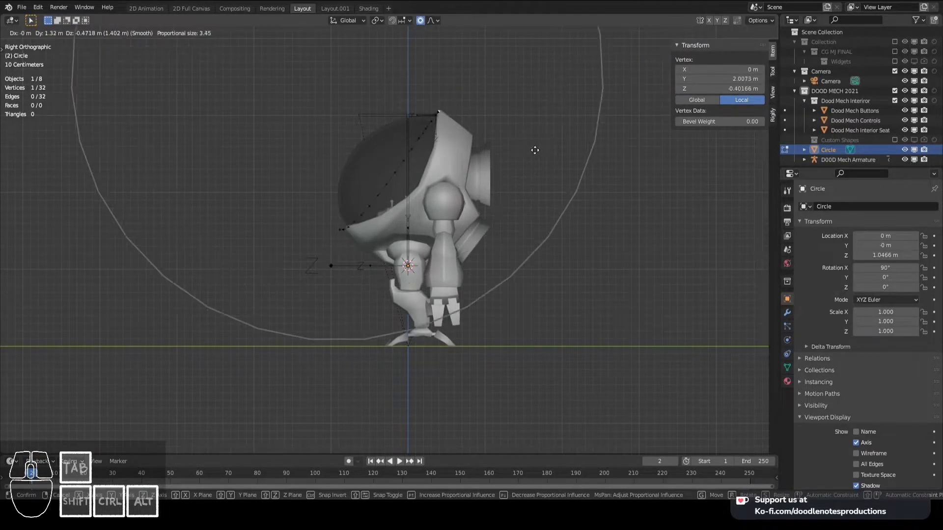
pyautogui.click(534, 149)
pyautogui.press('r')
pyautogui.click(529, 87)
pyautogui.press('KP_1')
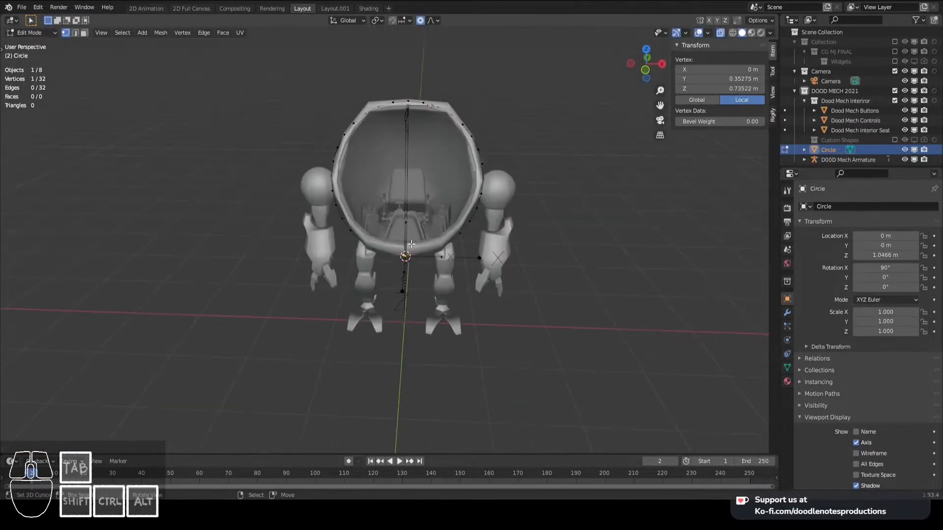
# Adjust the circle's height along Z from the front so that it frames the cockpit opening
pyautogui.scroll(3, 423, 239)
pyautogui.press('g')
pyautogui.press('z')
pyautogui.click(435, 230)
pyautogui.scroll(-3, 492, 231)
pyautogui.scroll(2, 491, 216)
pyautogui.rightClick(457, 144)
pyautogui.scroll(-2, 383, 147)
# Delete the vertices on one half of the circle and add a Mirror modifier on X with Clipping
pyautogui.moveTo(178, 101); pyautogui.dragTo(383, 312)
pyautogui.press('x')
pyautogui.click(293, 206)
pyautogui.click(787, 313)
pyautogui.click(828, 208)
pyautogui.click(747, 314)
# Move vertices of the mirrored outline in side view with proportional editing to follow the cockpit rim
pyautogui.scroll(2, 408, 275)
pyautogui.keyDown('shift'); pyautogui.moveTo(407, 275); pyautogui.dragTo(490, 297, button='middle'); pyautogui.keyUp('shift')
pyautogui.press('KP_3')
pyautogui.rightClick(380, 286)
pyautogui.press('g')
pyautogui.click(345, 256)
pyautogui.press('g')
pyautogui.click(453, 241)
# Move the outline's outer side vertex outward along X with proportional editing to clear the cockpit rim
pyautogui.moveTo(453, 241); pyautogui.dragTo(483, 218, button='middle')
pyautogui.rightClick(484, 220)
pyautogui.press('g')
pyautogui.press('x')
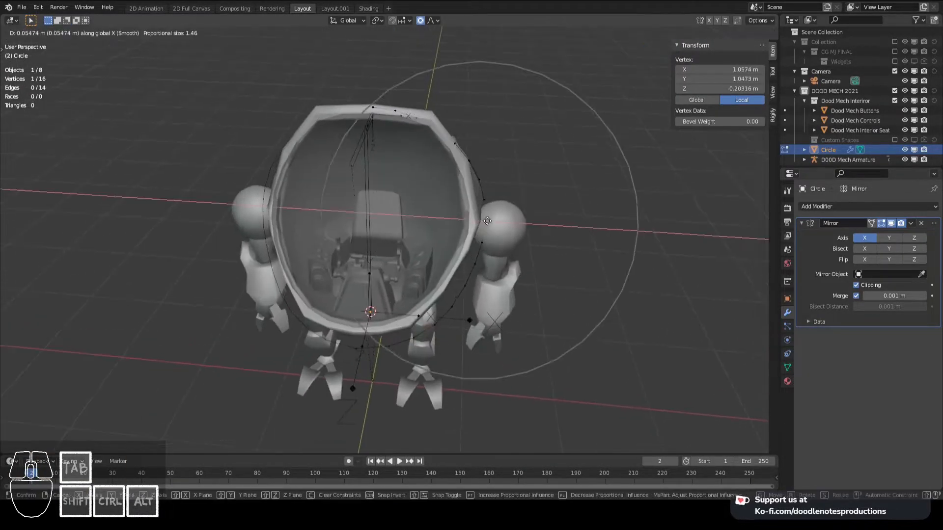
# Pull the body outline's side vertex outward along X and extend its upper end with a new connected vertex
pyautogui.click(491, 216)
pyautogui.press('KP_1')
pyautogui.scroll(2, 456, 164)
pyautogui.keyDown('shift'); pyautogui.rightClick(465, 126); pyautogui.keyUp('shift')
pyautogui.press('f')
pyautogui.press('e')
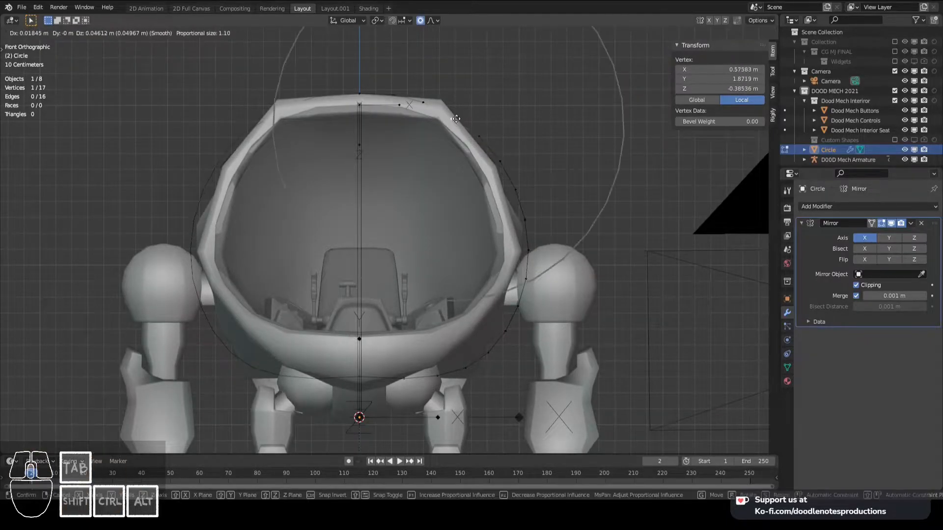
# Raise the outline's top vertices above the cockpit rim in front view, using proportional editing
pyautogui.click(426, 93)
pyautogui.keyDown('shift'); pyautogui.rightClick(391, 101); pyautogui.keyUp('shift')
pyautogui.press('g')
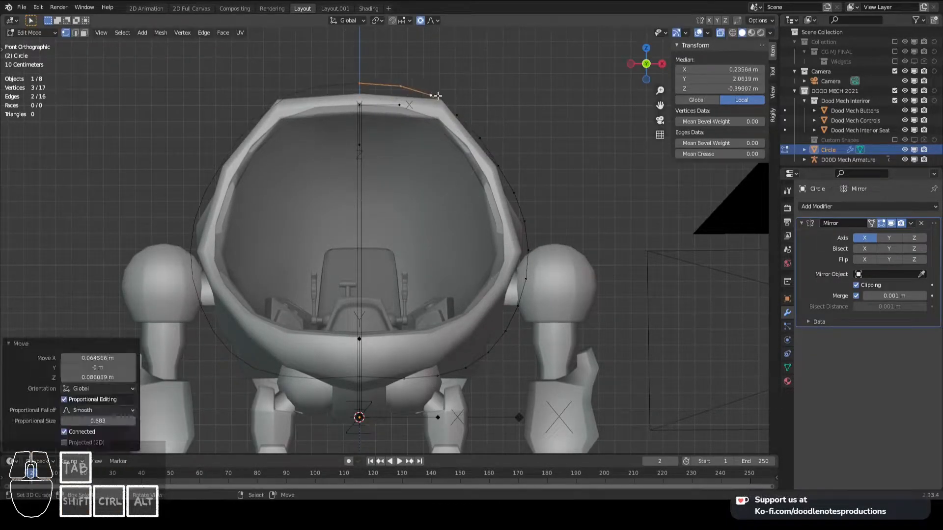
pyautogui.rightClick(432, 93)
pyautogui.press('g')
pyautogui.click(449, 90)
pyautogui.rightClick(499, 165)
# Move and rotate the outline's vertices in side view so the curve follows the cockpit opening
pyautogui.scroll(-3, 504, 162)
pyautogui.keyDown('shift'); pyautogui.moveTo(541, 160); pyautogui.dragTo(477, 218, button='middle'); pyautogui.keyUp('shift')
pyautogui.press('KP_3')
pyautogui.scroll(1, 492, 170)
pyautogui.press('g')
pyautogui.click(469, 204)
pyautogui.hotkey('alt', 'a')
pyautogui.press('c')
pyautogui.click(448, 128)
pyautogui.press('r')
pyautogui.click(505, 174)
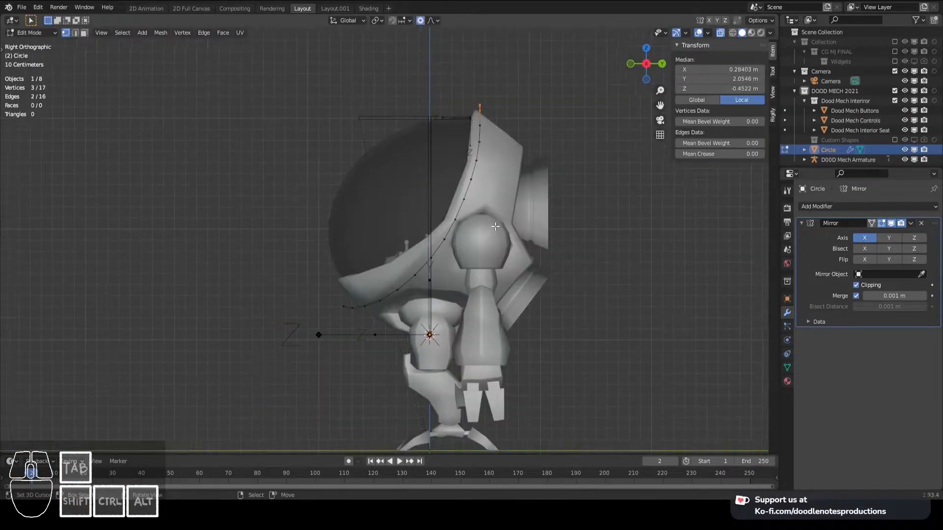
pyautogui.keyDown('shift'); pyautogui.moveTo(495, 226); pyautogui.dragTo(485, 232, button='middle'); pyautogui.keyUp('shift')
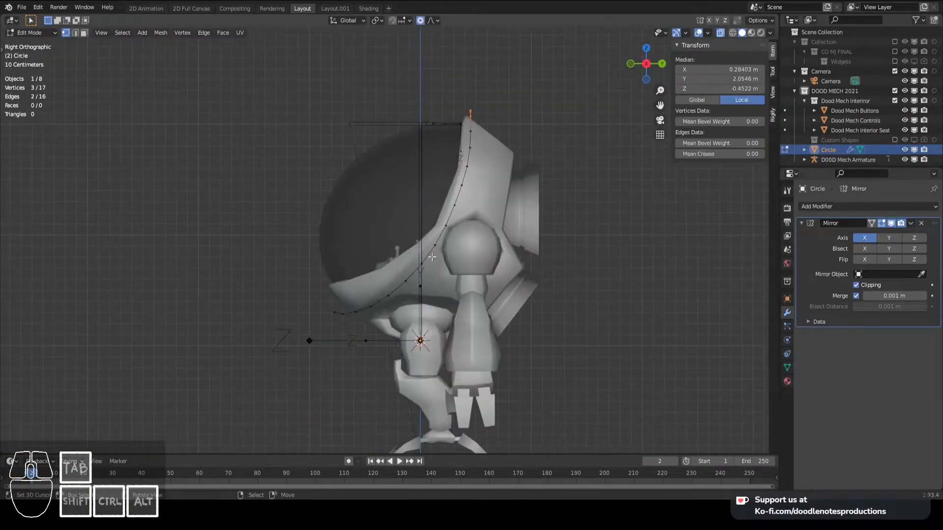
pyautogui.press('Tab')
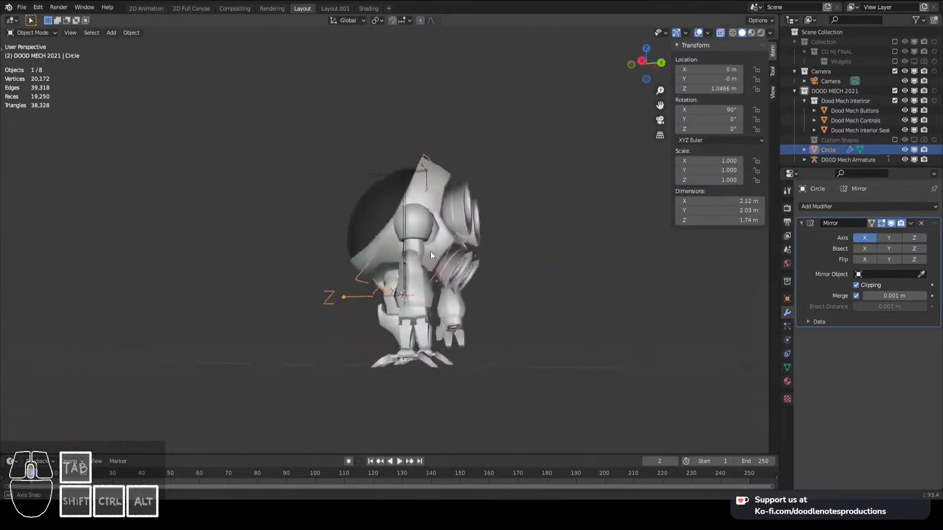
pyautogui.press('Tab')
pyautogui.scroll(1, 472, 290)
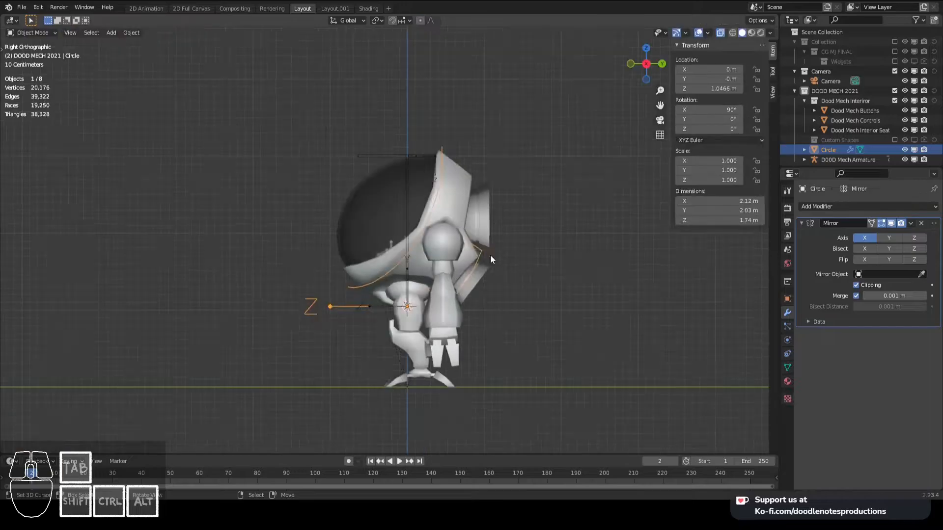
pyautogui.press('Tab')
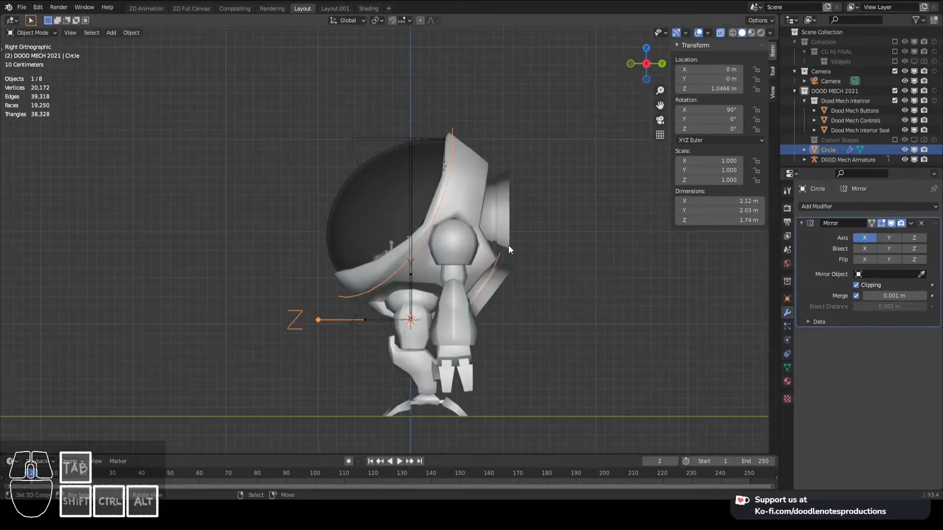
pyautogui.press('Tab')
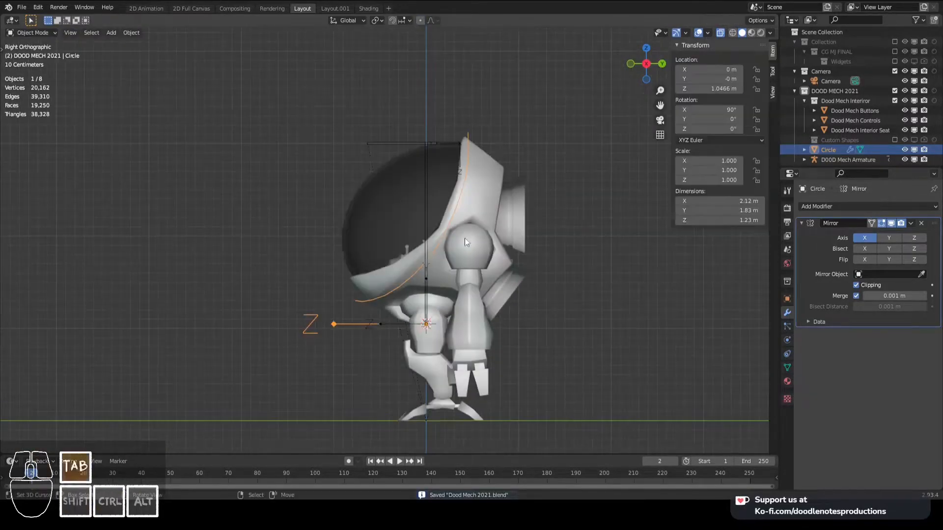
# Scale the whole outline up around the body and delete its side vertices beside the shoulder
pyautogui.press('s')
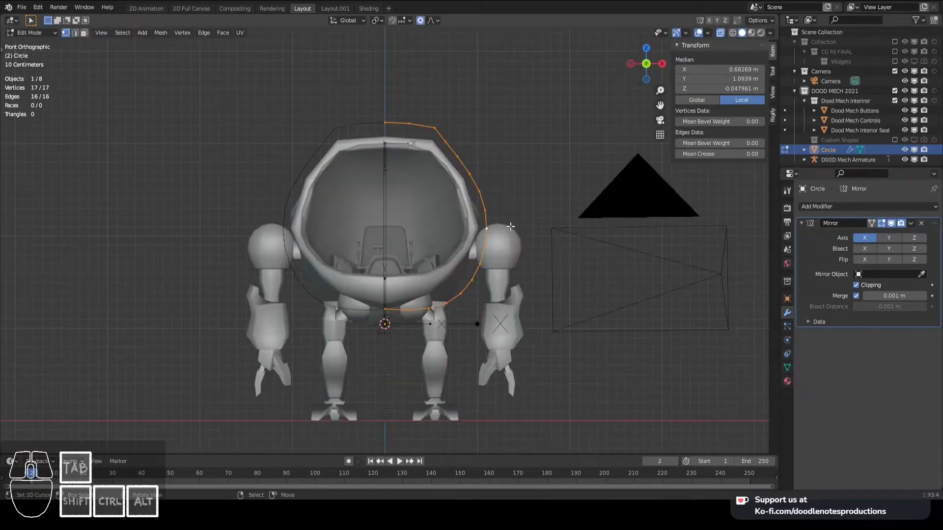
pyautogui.hotkey('alt', 'a')
pyautogui.moveTo(521, 231); pyautogui.dragTo(462, 167)
pyautogui.press('x')
pyautogui.click(496, 242)
pyautogui.press('Tab')
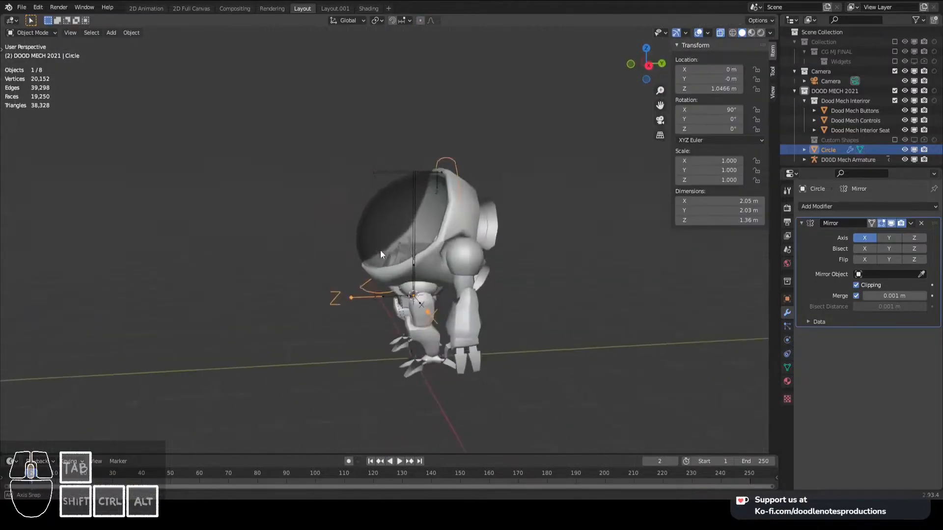
# Save the file and rename the outline object CS_BODY
pyautogui.hotkey('ctrl', 's')
pyautogui.press('F2')
pyautogui.write('CS_BODY')
pyautogui.press('Return')
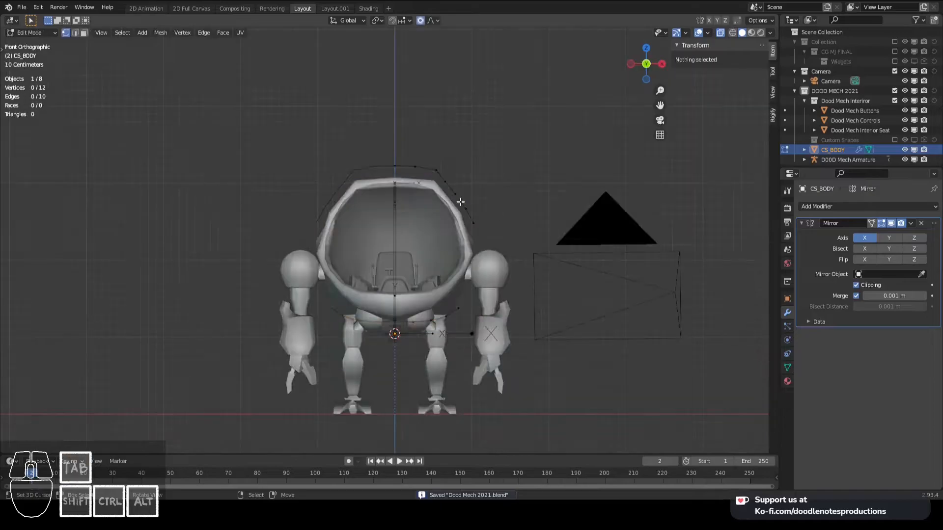
# Move the open side end of CS_BODY's upper segment in front view
pyautogui.press('g')
pyautogui.click(479, 202)
pyautogui.press('Tab')
pyautogui.moveTo(479, 202); pyautogui.dragTo(391, 225, button='middle')
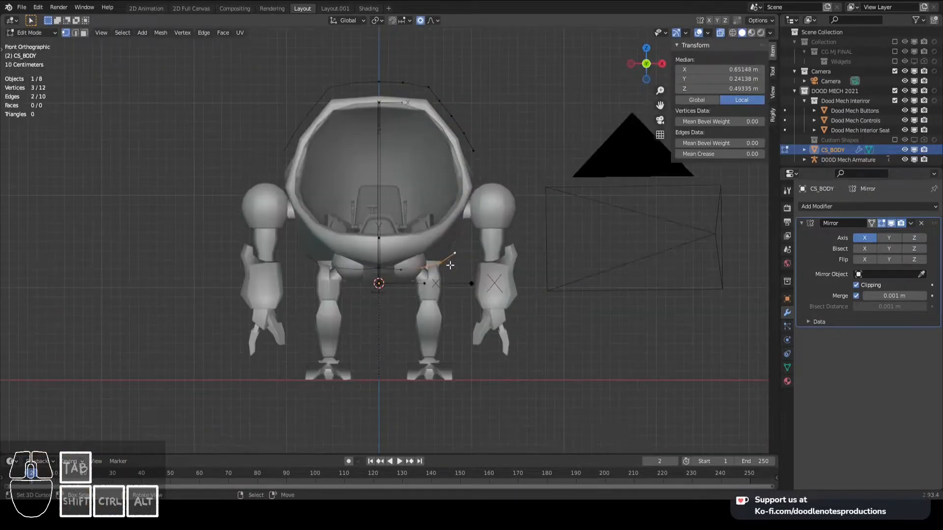
# Reposition CS_BODY's lower segment beneath the cockpit with proportional editing and save the file
pyautogui.press('g')
pyautogui.press('Return')
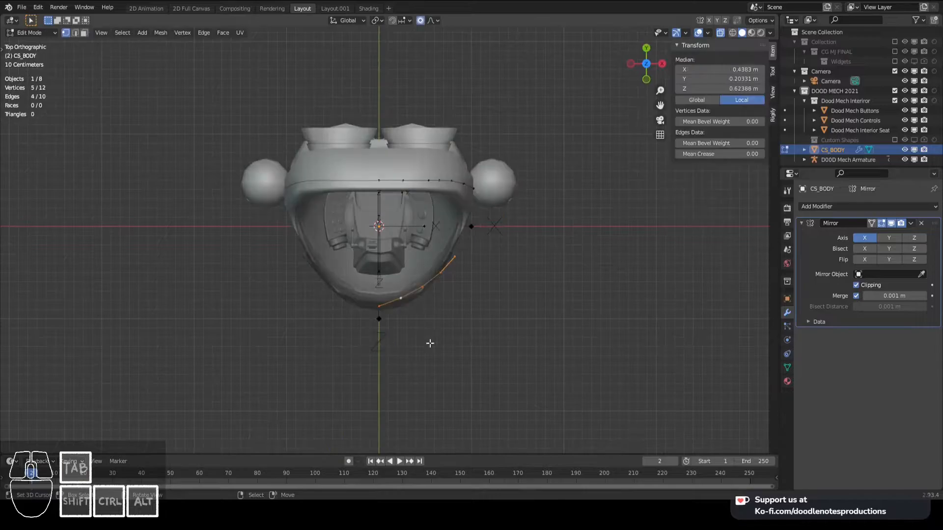
pyautogui.press('Return')
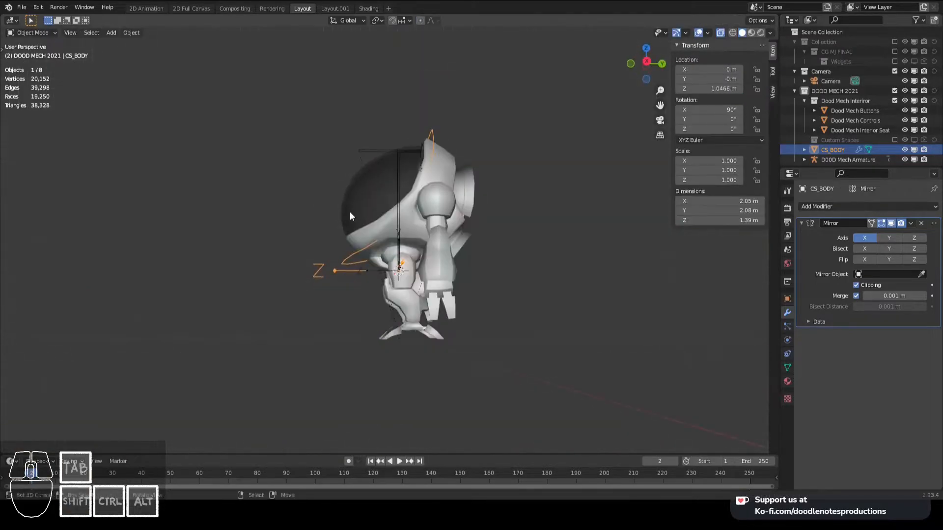
pyautogui.press('g')
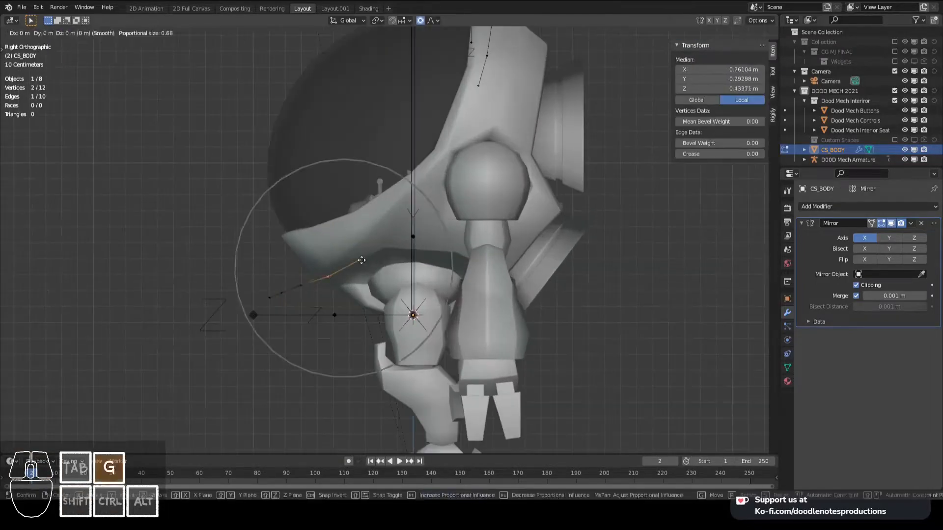
pyautogui.press('Return')
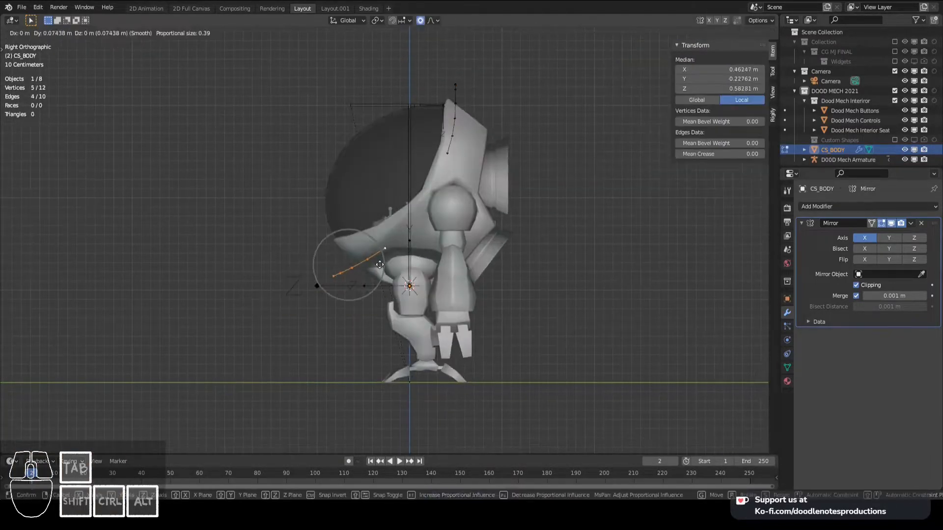
pyautogui.hotkey('ctrl', 's')
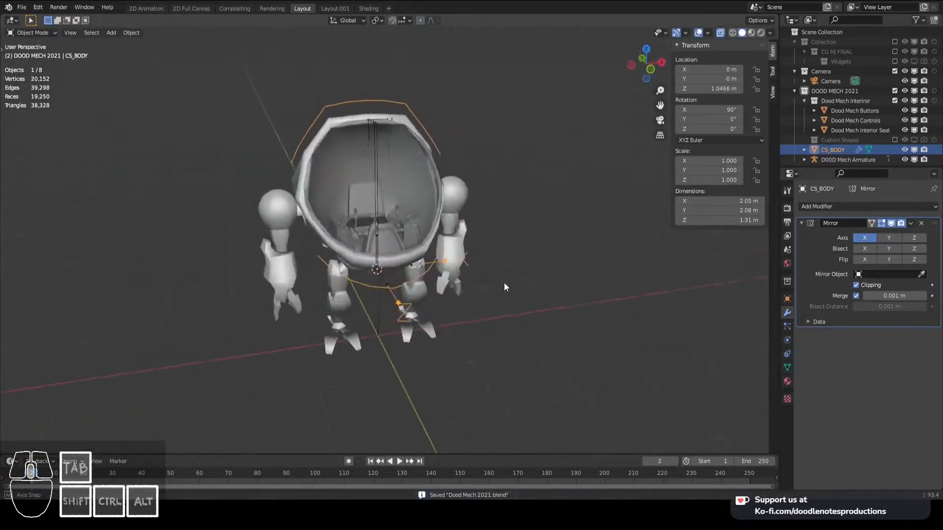
# Move CS_BODY into the Custom Shapes collection
pyautogui.moveTo(504, 281); pyautogui.dragTo(482, 223, button='middle')
pyautogui.press('m')
pyautogui.click(512, 255)
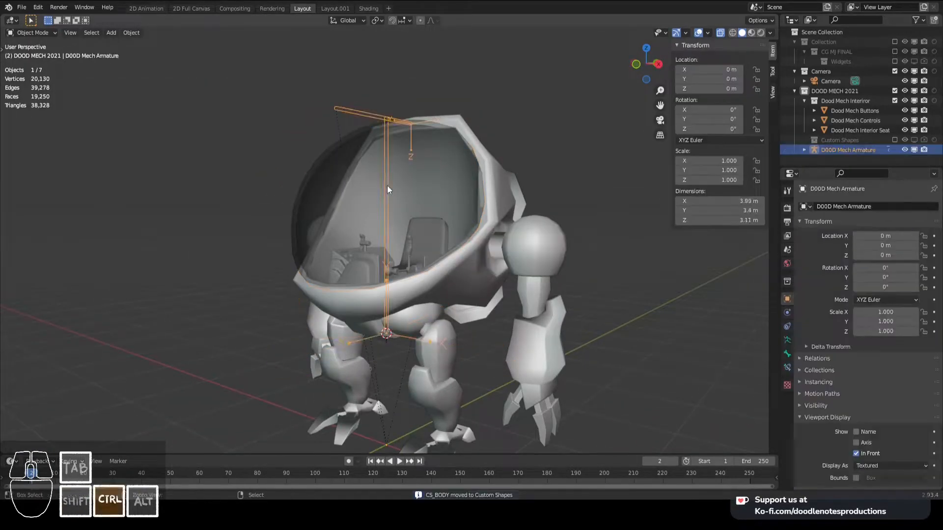
# Assign CS_BODY as the BODY bone's custom shape in Pose Mode, disable Scale to Bone Length, and save
pyautogui.hotkey('ctrl', 'Tab')
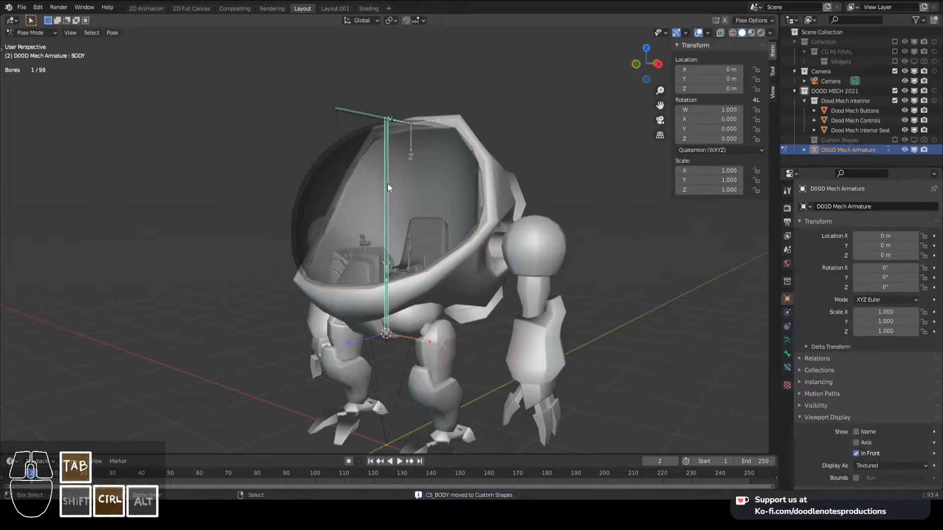
pyautogui.scroll(-4, 852, 432)
pyautogui.click(879, 376)
pyautogui.click(874, 400)
pyautogui.click(857, 412)
pyautogui.hotkey('ctrl', 's')
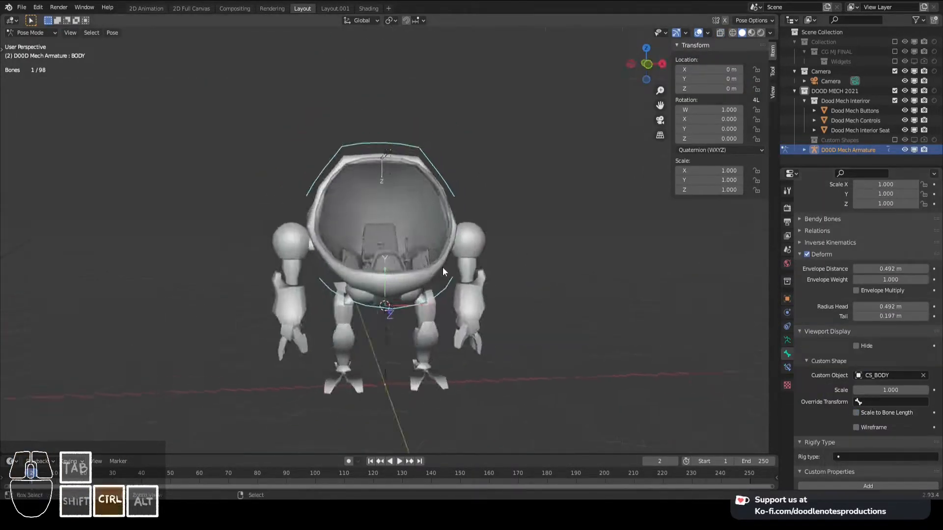
# Test the BODY bone's control by rotating and moving it in side view, cancelling both transforms
pyautogui.press('KP_3')
pyautogui.press('r')
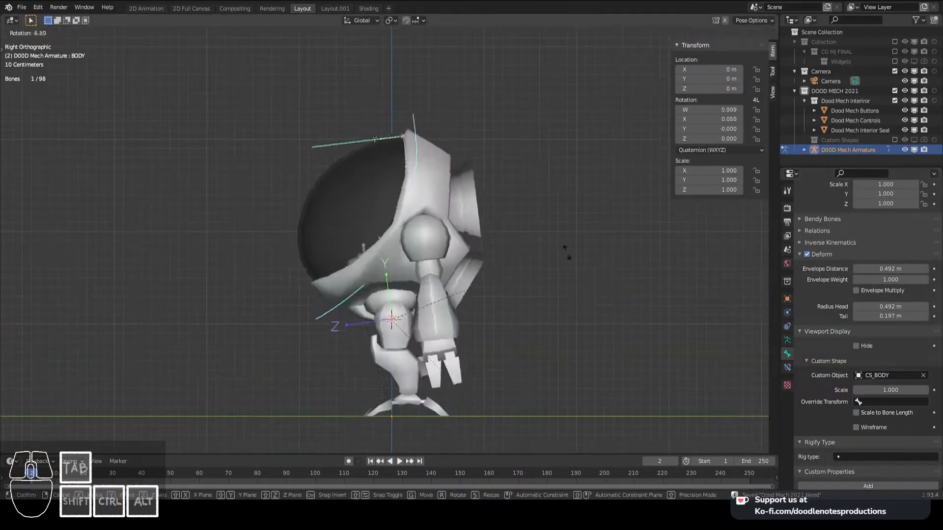
pyautogui.rightClick(511, 197)
pyautogui.press('g')
pyautogui.rightClick(408, 166)
# Inspect the Glass bone, return the armature to Object Mode, and add a circle mesh at the bone's pivot
pyautogui.rightClick(427, 143)
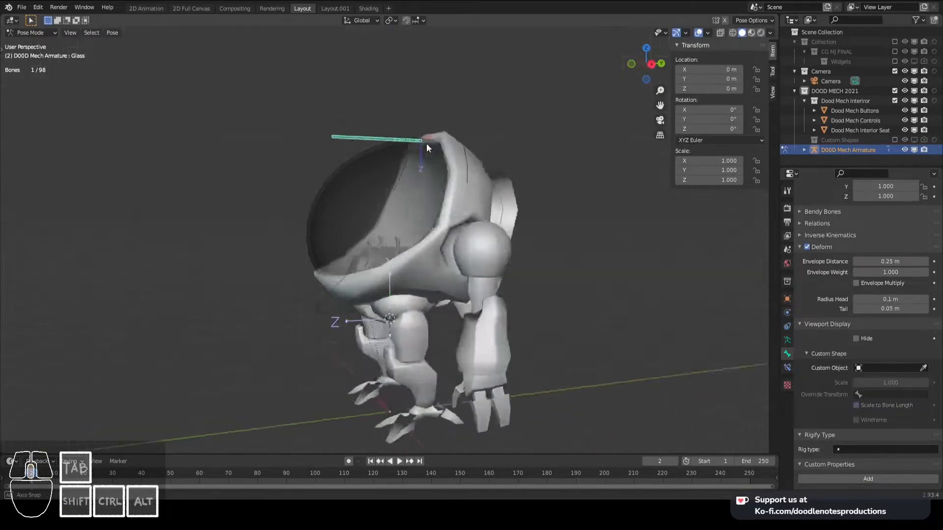
pyautogui.moveTo(426, 143); pyautogui.dragTo(428, 201, button='middle')
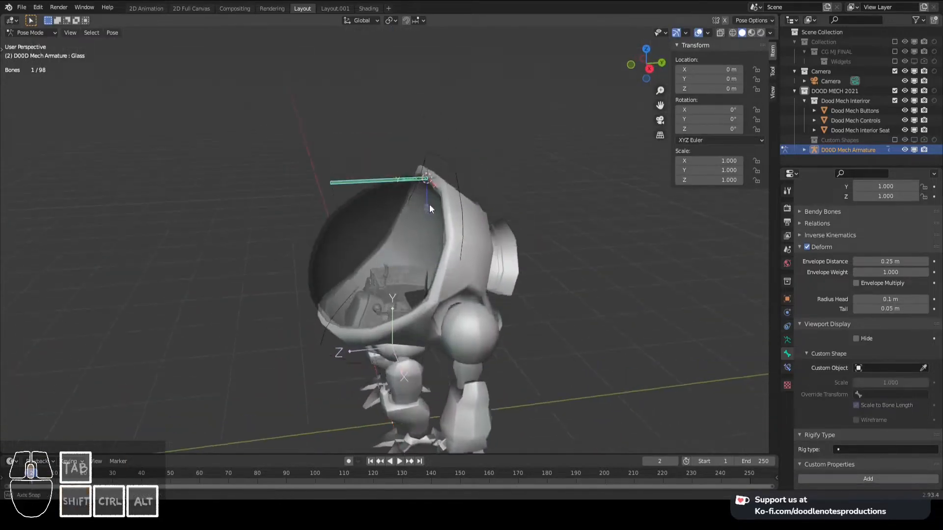
pyautogui.hotkey('ctrl', 'Tab')
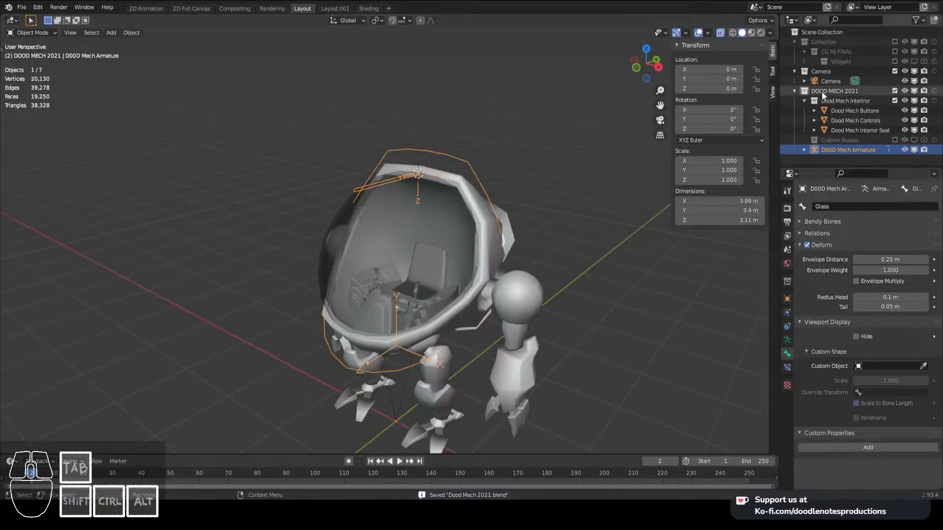
pyautogui.hotkey('shift', 'a')
pyautogui.click(481, 157)
# Turn on the circle's axis display and rotate it 180 degrees about X
pyautogui.scroll(3, 467, 191)
pyautogui.scroll(-1, 857, 432)
pyautogui.click(856, 423)
pyautogui.moveTo(428, 285); pyautogui.dragTo(448, 297, button='middle')
pyautogui.write('x180')
pyautogui.press('Return')
pyautogui.scroll(-3, 457, 294)
pyautogui.moveTo(457, 294); pyautogui.dragTo(508, 238, button='middle')
# Select the circle and, in Edit Mode side view, lower its vertices to the cockpit's lower front edge
pyautogui.click(510, 238)
pyautogui.click(842, 150)
pyautogui.click(895, 140)
pyautogui.click(828, 149)
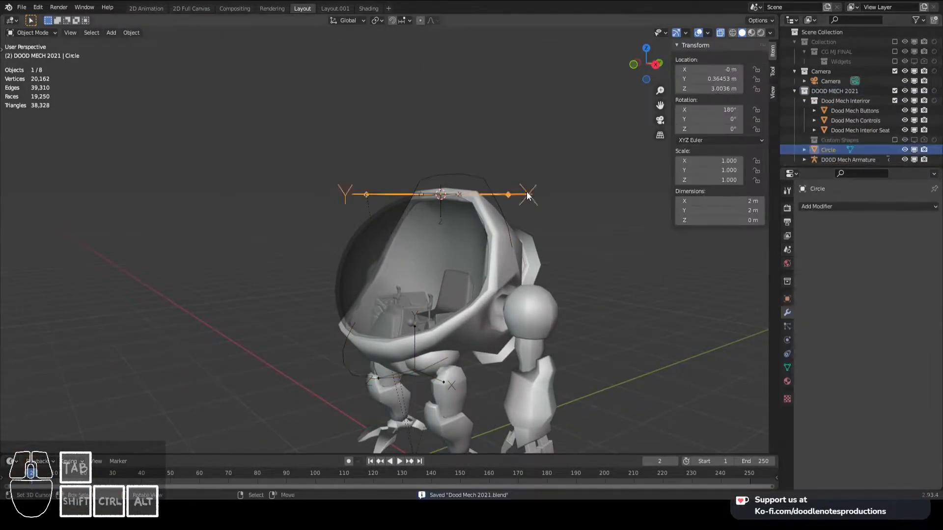
pyautogui.press('Tab')
pyautogui.press('KP_3')
pyautogui.press('g')
pyautogui.click(507, 352)
pyautogui.click(549, 343)
# Pull the circle's rear vertex up to the Glass bone's pivot with proportional size 2.358, curving it along the cockpit rim
pyautogui.press('g')
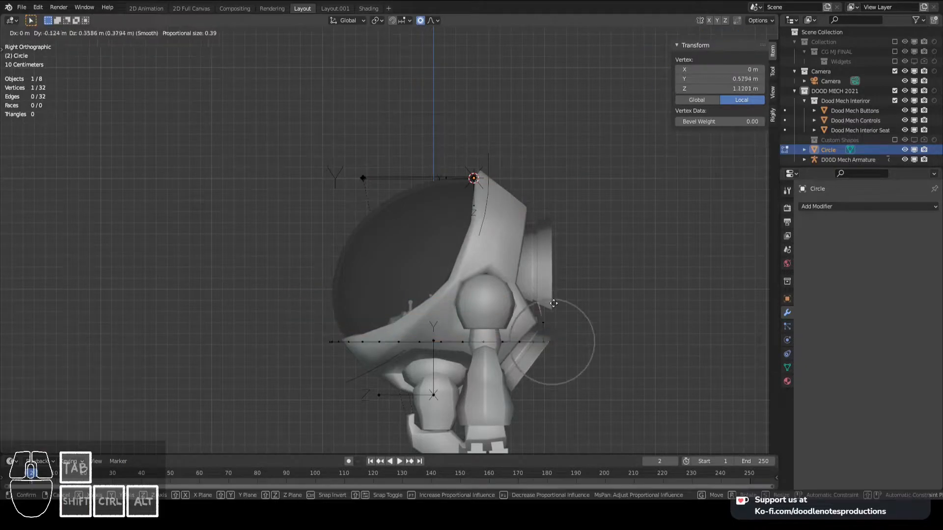
pyautogui.scroll(1, 493, 182)
pyautogui.click(493, 181)
pyautogui.press('r')
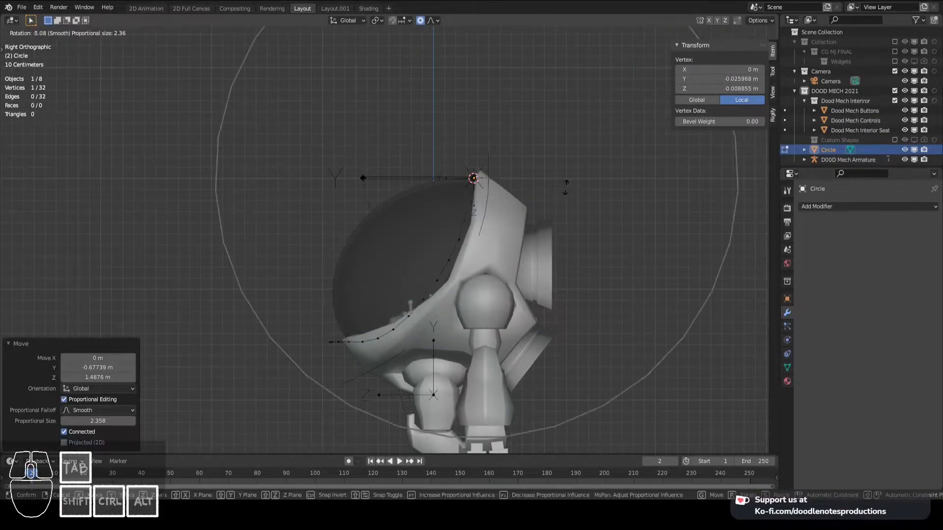
pyautogui.moveTo(396, 334); pyautogui.dragTo(343, 203, button='middle')
# Delete one half of the circle's vertices and add a Mirror modifier on X
pyautogui.hotkey('alt', 'a')
pyautogui.press('c')
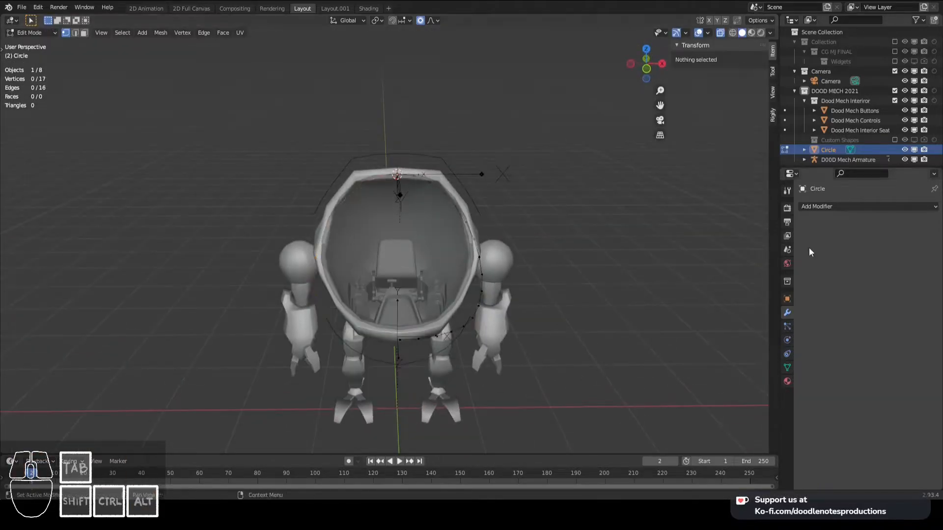
pyautogui.hotkey('ctrl', 'shift', 'm')
pyautogui.press('KP_7')
# Fit the glass outline's vertices to the cockpit rim in top and side views, using proportional editing
pyautogui.scroll(-1, 522, 144)
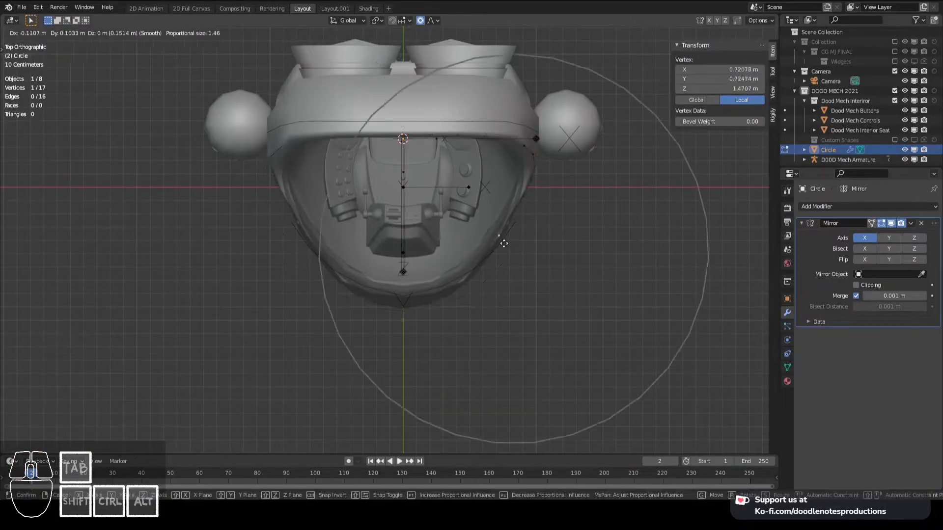
pyautogui.click(406, 300)
pyautogui.press('KP_3')
pyautogui.press('r')
pyautogui.scroll(8, 388, 352)
pyautogui.click(362, 350)
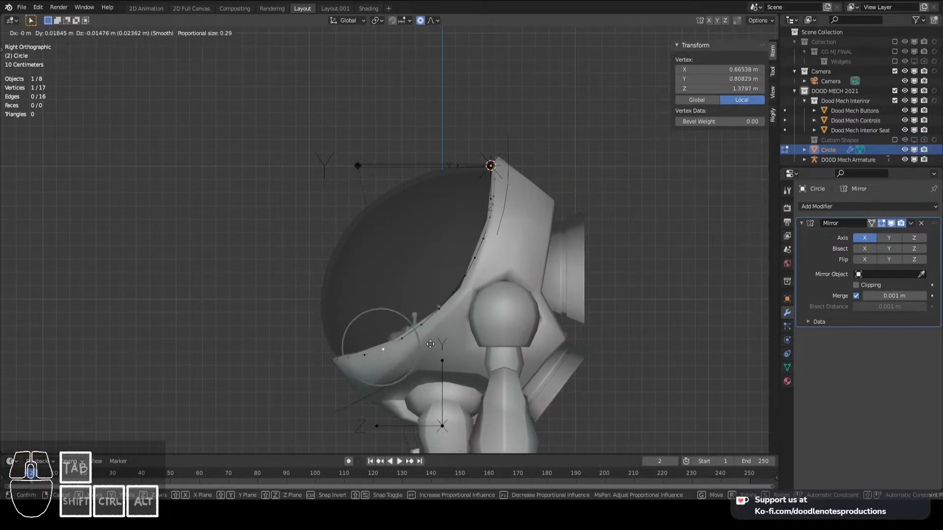
pyautogui.click(467, 297)
# Adjust the glass outline's vertices from above so they hug the cockpit opening
pyautogui.press('KP_7')
pyautogui.moveTo(617, 284); pyautogui.dragTo(609, 206, button='middle')
pyautogui.click(467, 337)
pyautogui.press('g')
pyautogui.rightClick(469, 338)
pyautogui.moveTo(593, 275)
pyautogui.mouseDown(button='middle')
pyautogui.moveTo(568, 296)
pyautogui.moveTo(590, 290)
pyautogui.moveTo(580, 268)
pyautogui.mouseUp(button='middle')
pyautogui.press('g')
pyautogui.click(597, 303)
pyautogui.click(575, 268)
pyautogui.press('g')
pyautogui.click(573, 266)
# Align the glass outline's top and lower vertices with the cockpit rim in side and front views
pyautogui.press('KP_3')
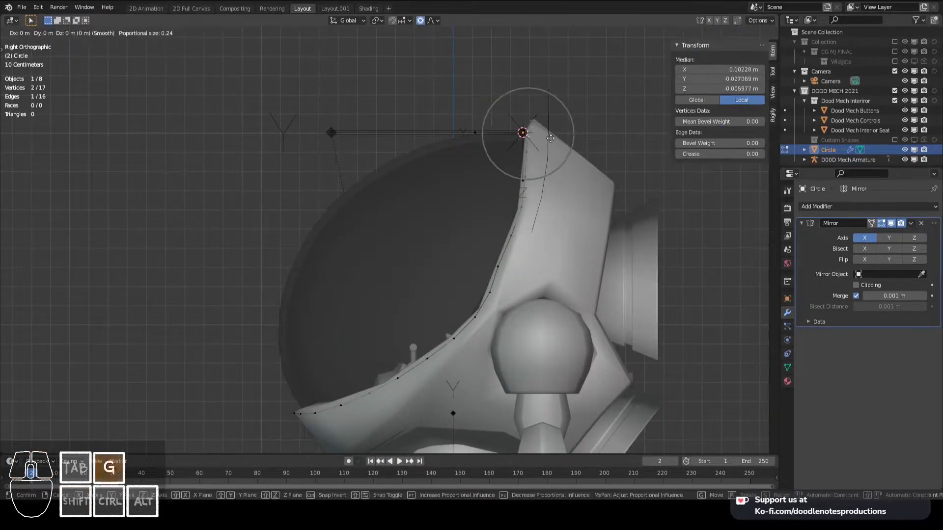
pyautogui.press('KP_1')
pyautogui.click(461, 167)
pyautogui.press('g')
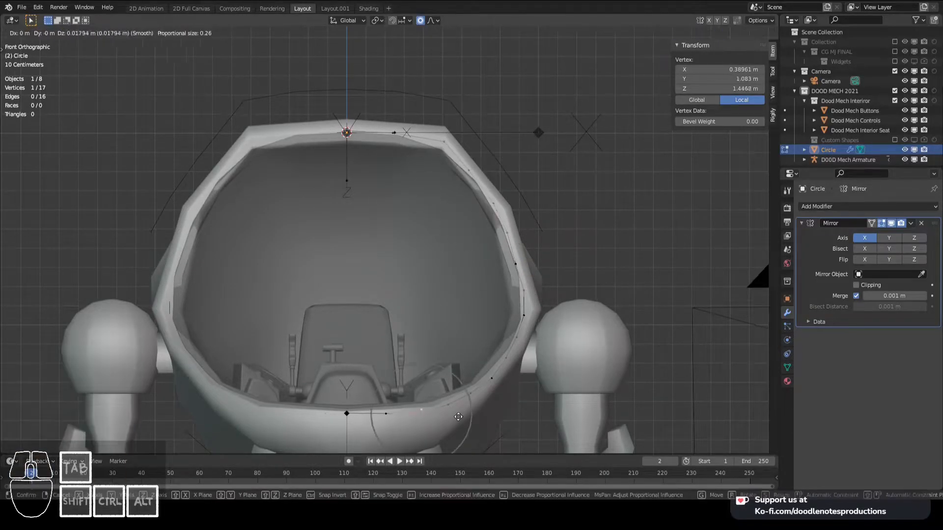
pyautogui.keyDown('shift'); pyautogui.moveTo(381, 417); pyautogui.dragTo(390, 359, button='middle'); pyautogui.keyUp('shift')
pyautogui.press('a')
pyautogui.moveTo(477, 326); pyautogui.dragTo(486, 241, button='middle')
pyautogui.press('KP_1')
pyautogui.scroll(-2, 525, 239)
pyautogui.press('Tab')
pyautogui.press('Tab')
# Shift the selected glass outline vertices along Y in top view to match the cockpit's front edge
pyautogui.press('KP_7')
pyautogui.scroll(3, 377, 327)
pyautogui.press('g')
pyautogui.press('y')
pyautogui.click(396, 311)
pyautogui.press('Tab')
# Check the glass outline from the side and front, and move a lower vertex along Y onto the rim
pyautogui.moveTo(397, 320); pyautogui.dragTo(457, 261, button='middle')
pyautogui.press('Tab')
pyautogui.press('KP_3')
pyautogui.scroll(2, 469, 254)
pyautogui.keyDown('shift'); pyautogui.click(324, 151); pyautogui.keyUp('shift')
pyautogui.moveTo(324, 151); pyautogui.dragTo(393, 203, button='middle')
pyautogui.press('KP_1')
pyautogui.keyDown('shift'); pyautogui.moveTo(377, 245); pyautogui.dragTo(348, 125, button='middle'); pyautogui.keyUp('shift')
pyautogui.click(339, 336)
pyautogui.moveTo(376, 329); pyautogui.dragTo(408, 299, button='middle')
pyautogui.press('g')
pyautogui.press('y')
pyautogui.click(413, 308)
# Reposition one more vertex on the glass outline's lower curve and return to Object Mode
pyautogui.click(445, 291)
pyautogui.press('g')
pyautogui.click(464, 270)
pyautogui.scroll(-2, 470, 263)
pyautogui.press('Tab')
# Apply the glass outline's Mirror modifier and save the file
pyautogui.moveTo(469, 263); pyautogui.dragTo(512, 203, button='middle')
pyautogui.click(867, 234)
pyautogui.moveTo(565, 231); pyautogui.dragTo(551, 254, button='middle')
pyautogui.hotkey('ctrl', 's')
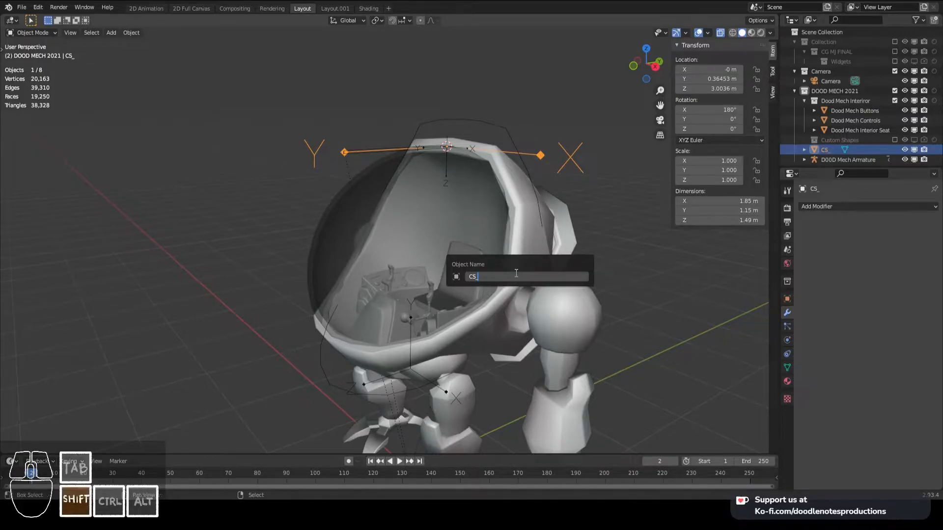
# Rename the glass outline object CS_Cockpit Glass
pyautogui.moveTo(515, 273); pyautogui.dragTo(466, 227, button='middle')
pyautogui.press('F2')
pyautogui.write('CS_Cockpit Glas')
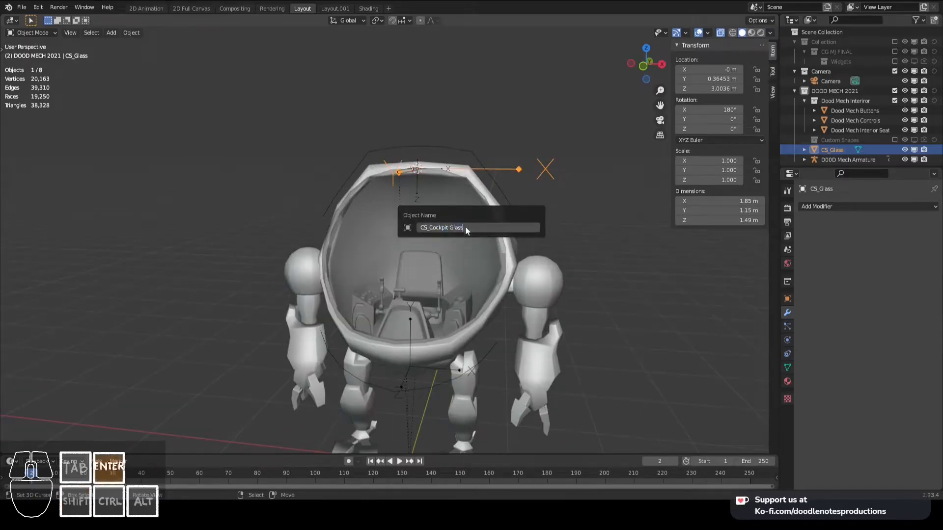
pyautogui.write('s')
pyautogui.press('Return')
# Try to move the cockpit glass shape into the Custom Shapes collection
pyautogui.press('m')
pyautogui.click(538, 210)
pyautogui.moveTo(538, 210); pyautogui.dragTo(525, 172, button='middle')
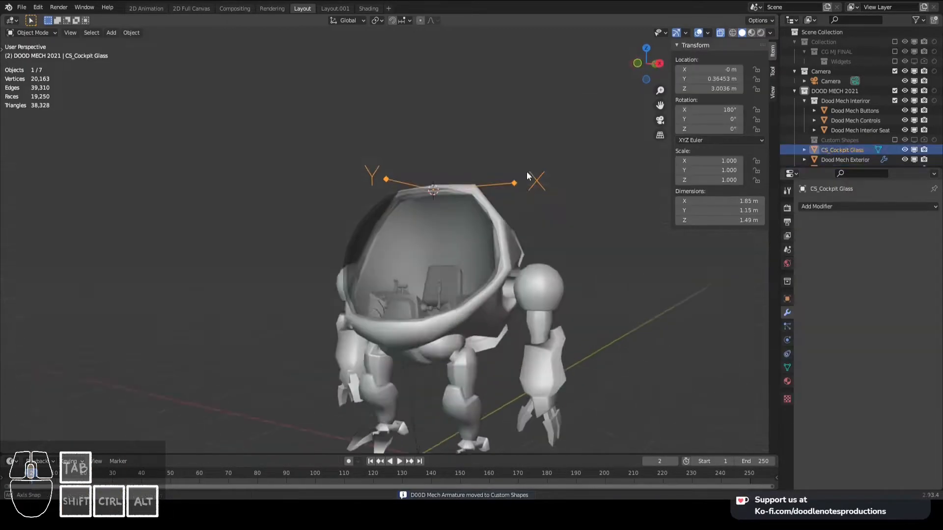
# Move the CS_Cockpit Glass object into the Custom Shapes collection
pyautogui.click(518, 176)
pyautogui.moveTo(464, 164); pyautogui.dragTo(488, 142, button='middle')
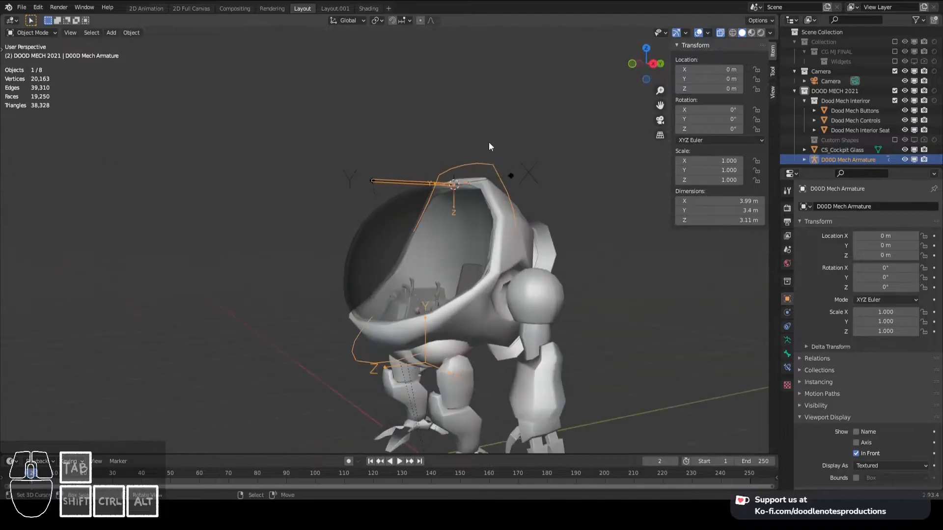
pyautogui.click(527, 174)
pyautogui.press('m')
pyautogui.click(549, 236)
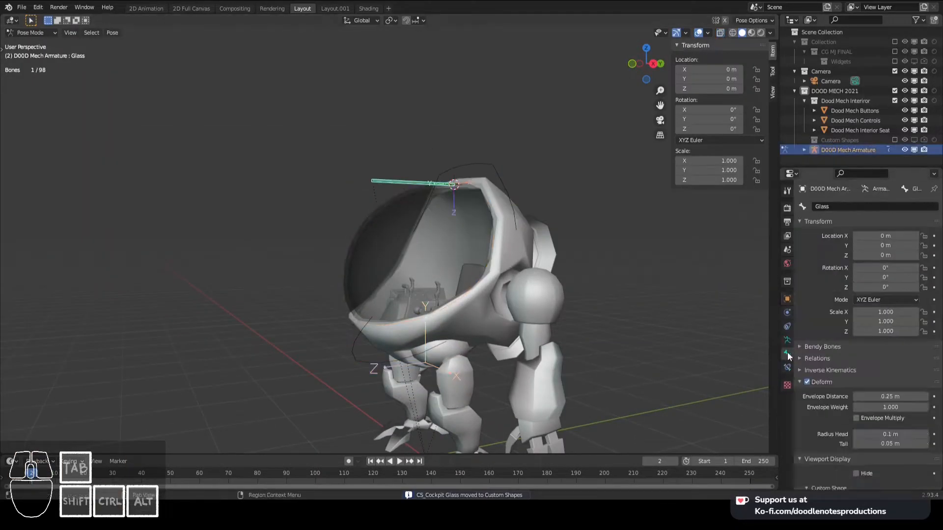
# Assign CS_Cockpit Glass as the Glass bone's custom shape with Scale to Bone Length turned off
pyautogui.scroll(-7, 809, 295)
pyautogui.click(881, 368)
pyautogui.click(864, 409)
pyautogui.press('KP_1')
pyautogui.press('KP_3')
pyautogui.rightClick(448, 273)
pyautogui.scroll(1, 448, 273)
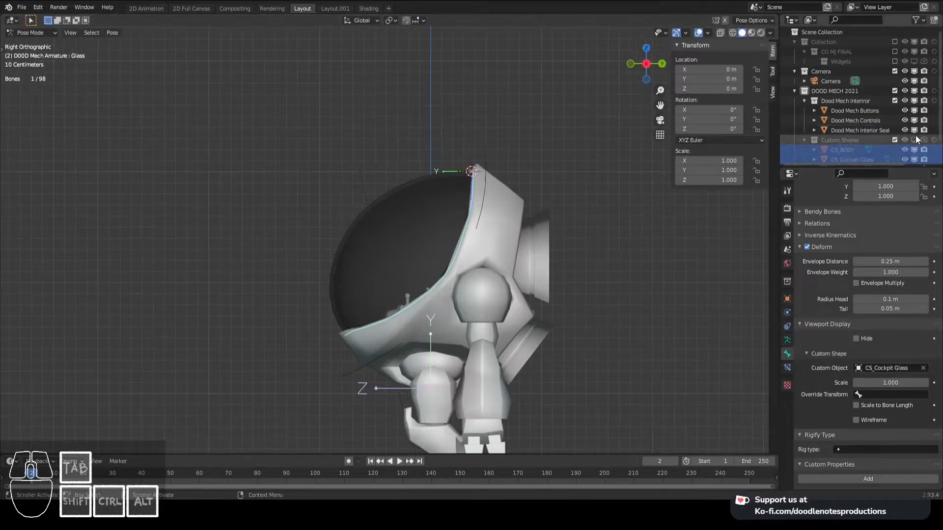
# Nudge a front lower-curve vertex of CS_Cockpit Glass to follow the canopy rim, and save the file in Object Mode
pyautogui.click(852, 137)
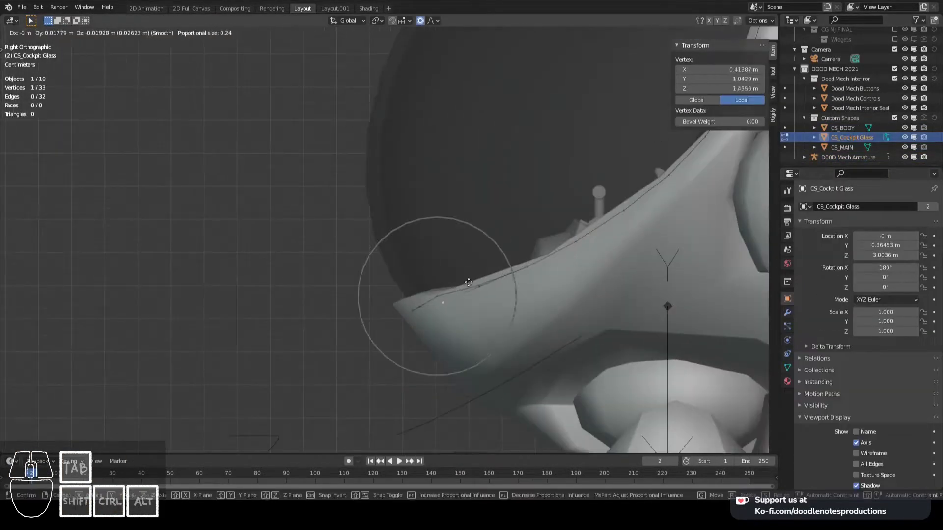
pyautogui.click(491, 281)
pyautogui.press('Tab')
pyautogui.scroll(-4, 517, 268)
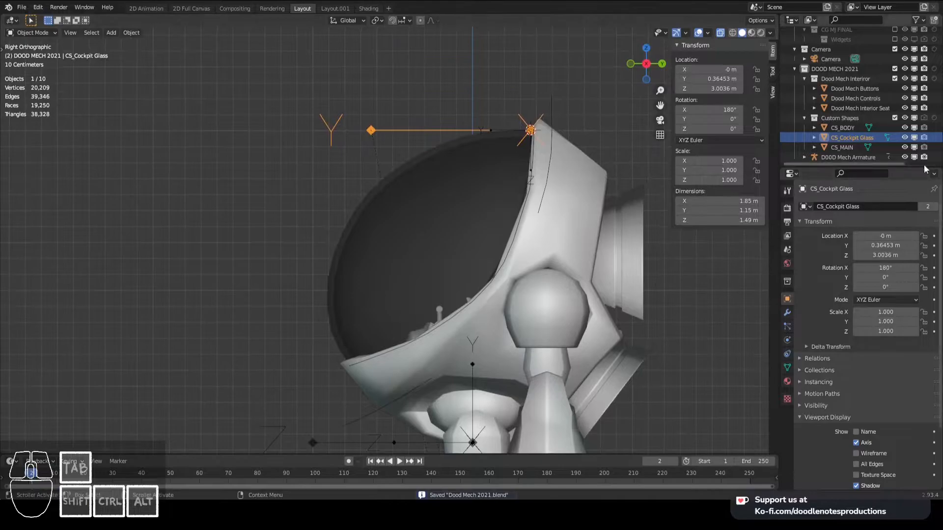
# Try rotating the armature's Glass bone in Pose Mode to check its custom shape
pyautogui.click(848, 157)
pyautogui.moveTo(649, 162); pyautogui.dragTo(575, 193, button='middle')
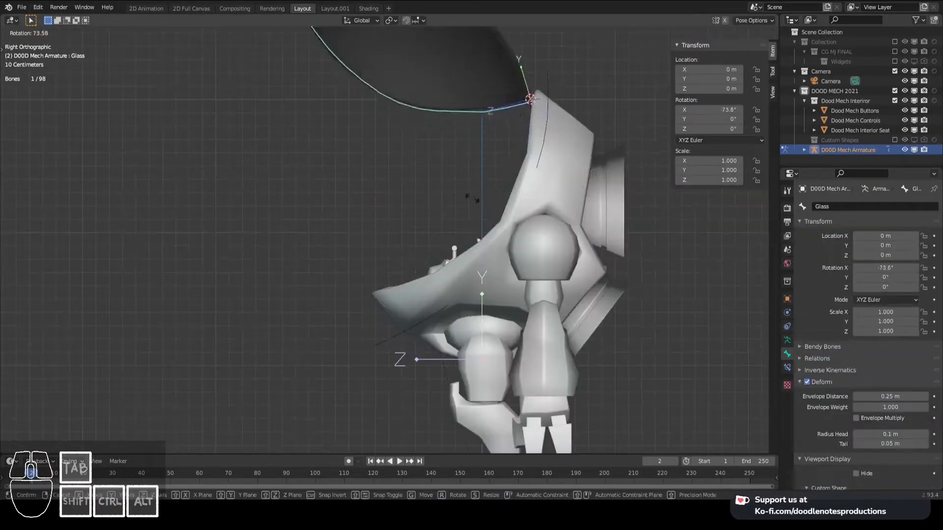
pyautogui.press('r')
pyautogui.rightClick(486, 225)
# Inspect the BODY bone's shape, switch the armature display to its second bone layer, and save the file
pyautogui.click(444, 257)
pyautogui.moveTo(443, 256); pyautogui.dragTo(471, 279, button='middle')
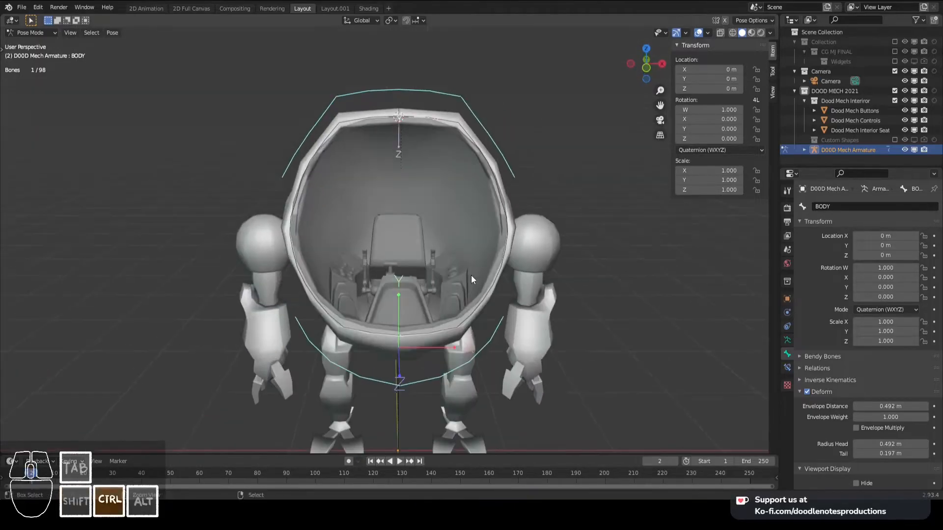
pyautogui.moveTo(472, 245); pyautogui.dragTo(407, 221, button='middle')
pyautogui.scroll(3, 406, 221)
pyautogui.click(787, 340)
pyautogui.click(537, 363)
pyautogui.moveTo(537, 364); pyautogui.dragTo(538, 225, button='middle')
pyautogui.scroll(3, 458, 252)
pyautogui.hotkey('ctrl', 's')
# Add a sphere empty at the world origin, set its size to 0.07 m, and save the file
pyautogui.press('KP_1')
pyautogui.press('`')
pyautogui.press('Escape')
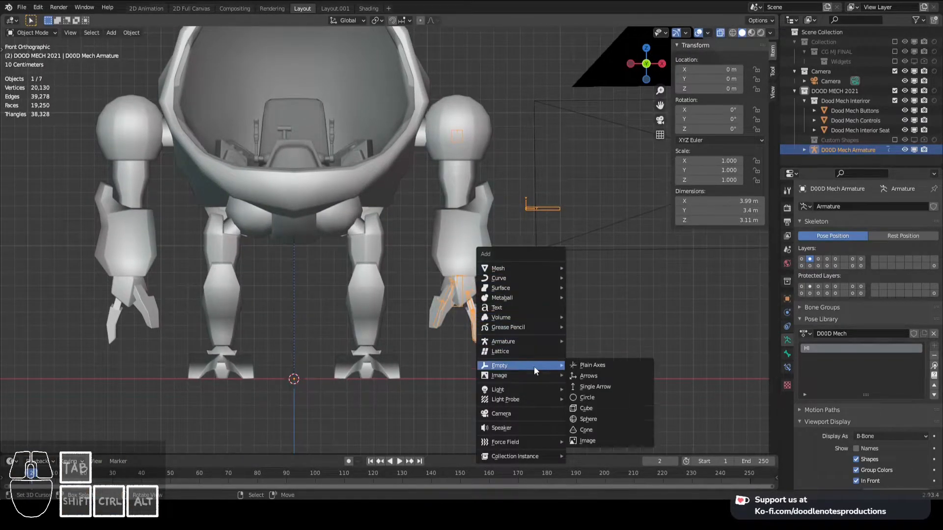
pyautogui.click(611, 422)
pyautogui.keyDown('shift'); pyautogui.moveTo(476, 385); pyautogui.dragTo(540, 293, button='middle'); pyautogui.keyUp('shift')
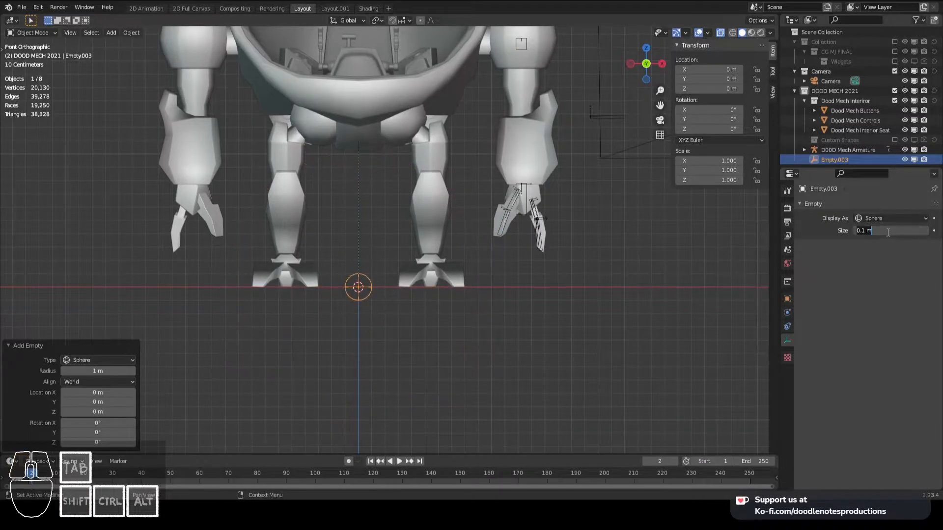
pyautogui.scroll(-2, 520, 181)
pyautogui.hotkey('ctrl', 's')
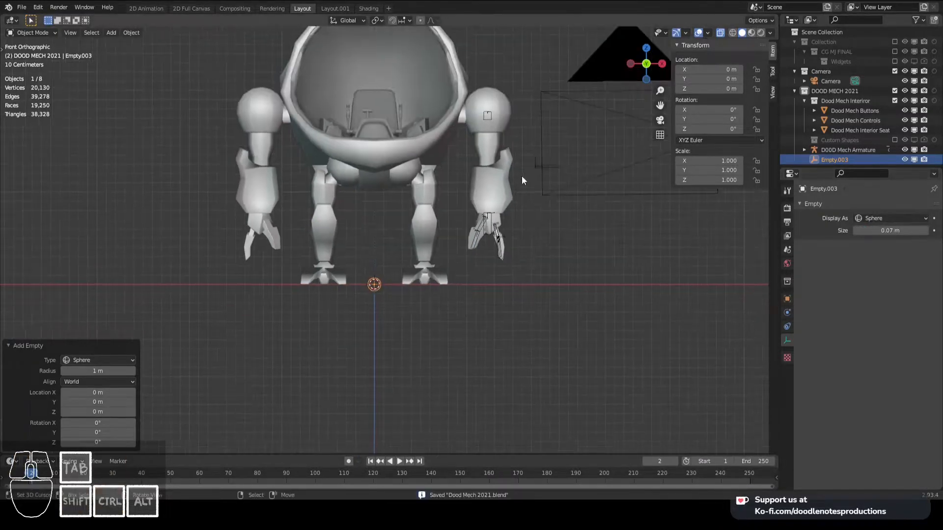
# Rename the sphere empty CS_Sphere and move it into the Custom Shapes collection
pyautogui.click(374, 284)
pyautogui.press('m')
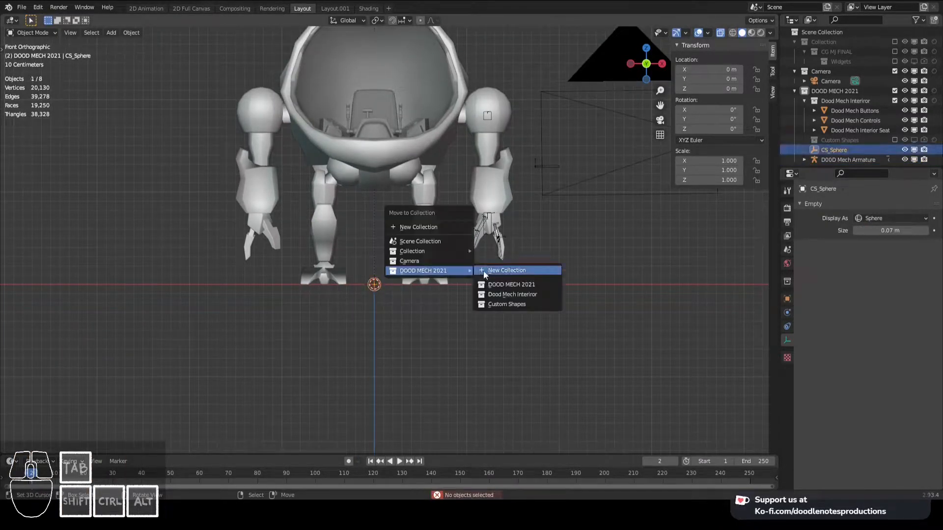
pyautogui.click(491, 303)
# Assign CS_Sphere as the custom shape of the left elbow and Shoulder_IK.L bones with Scale to Bone Length turned off
pyautogui.click(546, 166)
pyautogui.hotkey('ctrl', 'Tab')
pyautogui.click(787, 353)
pyautogui.scroll(-10, 865, 320)
pyautogui.click(889, 368)
pyautogui.click(845, 423)
pyautogui.scroll(3, 585, 234)
pyautogui.click(856, 405)
pyautogui.scroll(-2, 558, 259)
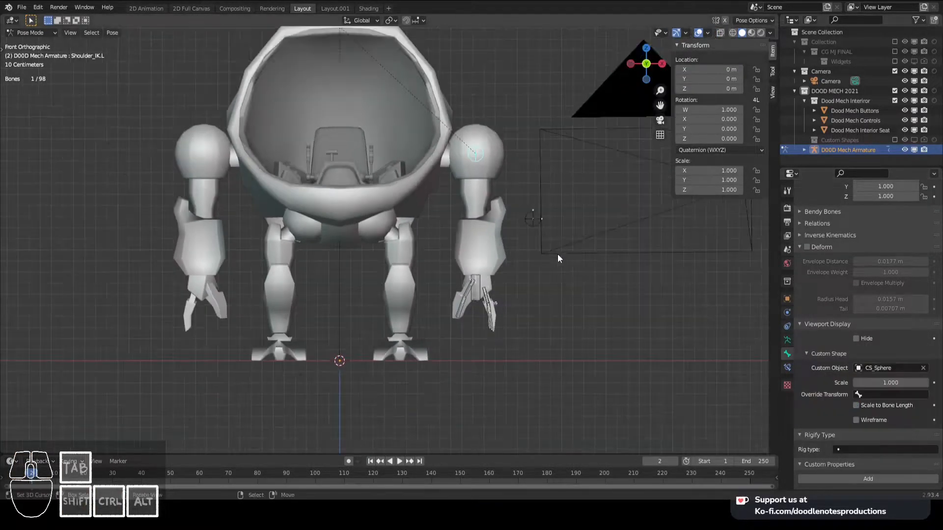
# Snap the 3D cursor to the Hand_IK.L bone, save the file, and return to Object Mode
pyautogui.moveTo(477, 283); pyautogui.dragTo(516, 271, button='middle')
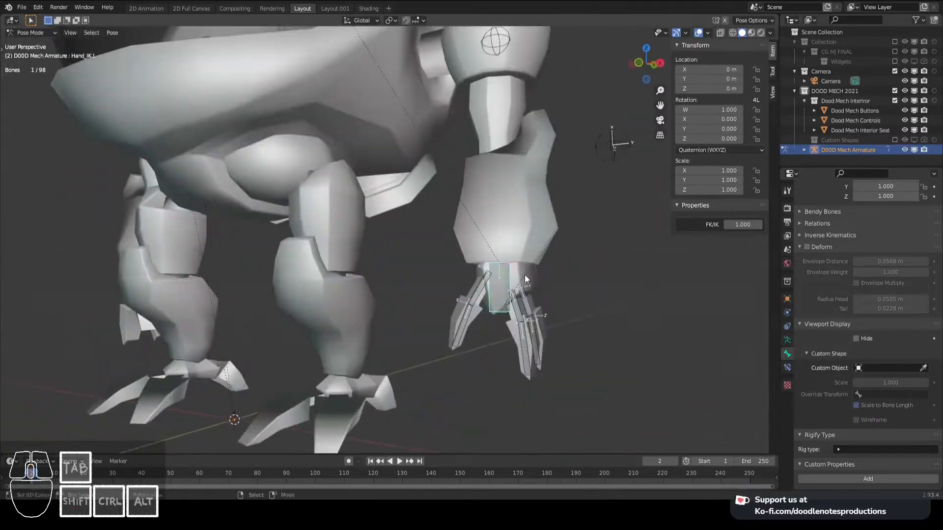
pyautogui.click(394, 310)
pyautogui.scroll(3, 435, 220)
pyautogui.hotkey('ctrl', 's')
pyautogui.moveTo(436, 219)
pyautogui.mouseDown(button='middle')
pyautogui.moveTo(362, 205)
pyautogui.moveTo(450, 230)
pyautogui.mouseUp(button='middle')
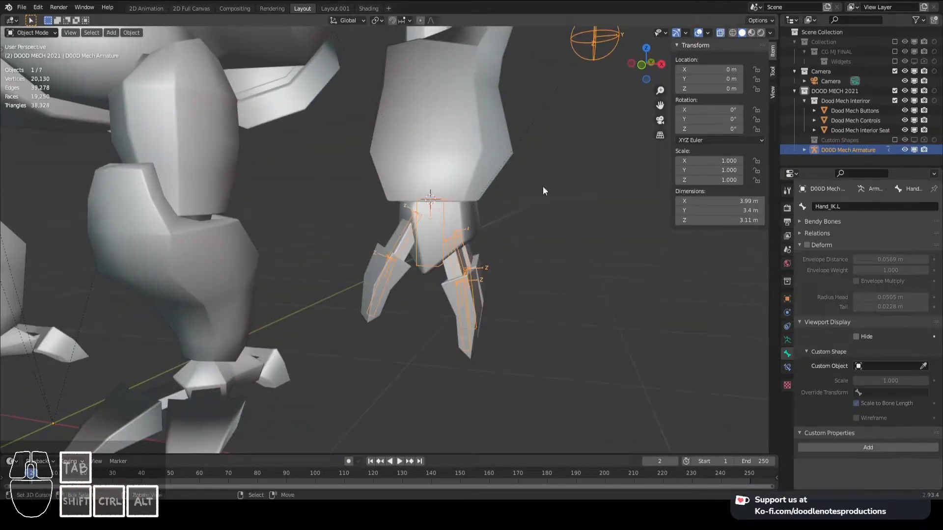
# Add a 2 m plane at the 3D cursor on the left hand and turn on its axis display
pyautogui.hotkey('shift', 'a')
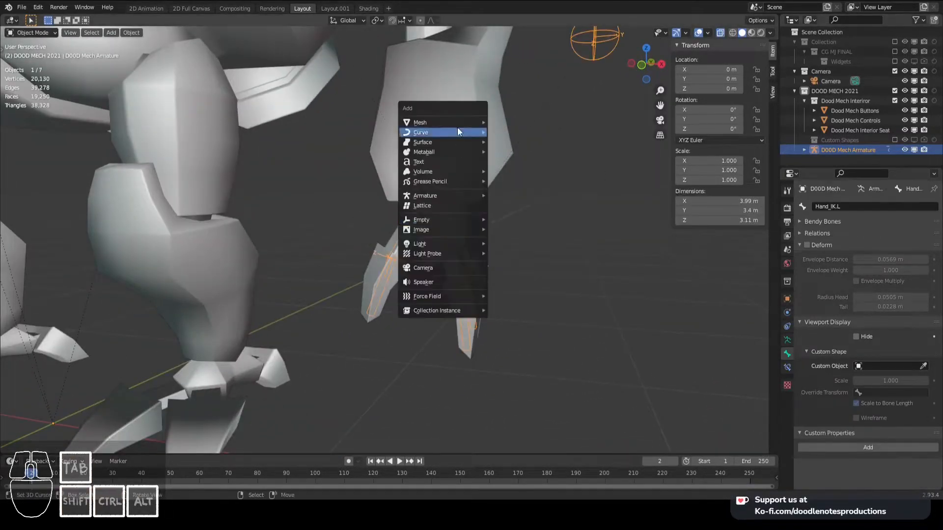
pyautogui.click(506, 123)
pyautogui.scroll(-3, 430, 164)
pyautogui.scroll(-2, 806, 351)
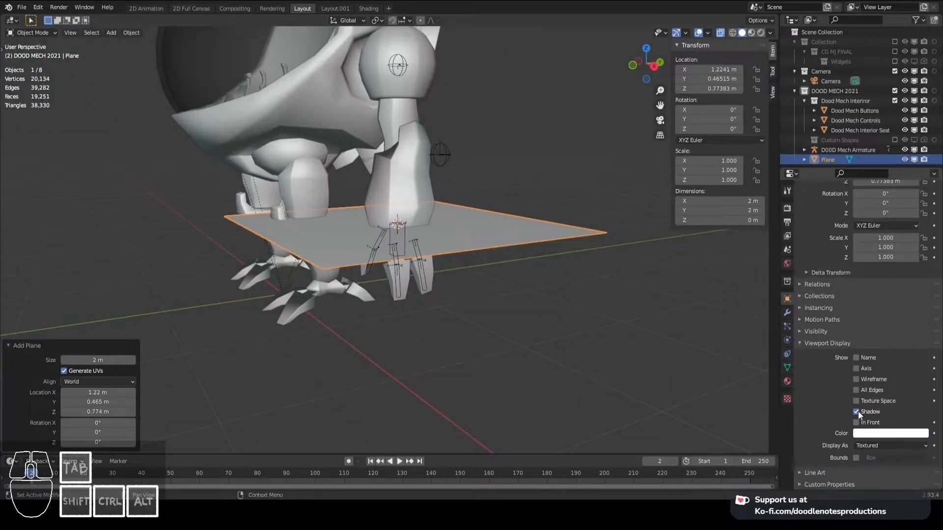
pyautogui.click(856, 368)
# Try rotating the plane -90° about the Z axis
pyautogui.scroll(4, 479, 277)
pyautogui.scroll(-2, 506, 272)
pyautogui.write('rz-90')
pyautogui.press('Return')
pyautogui.moveTo(506, 272); pyautogui.dragTo(540, 267, button='middle')
pyautogui.hotkey('ctrl', 'z')
# Rotate the plane -90° about the X axis
pyautogui.write('rx-90')
pyautogui.press('Return')
pyautogui.scroll(-4, 491, 269)
pyautogui.scroll(4, 539, 267)
# In Edit Mode, rotate the plane's mesh 90° about Z and delete its face and upper edge
pyautogui.press('Tab')
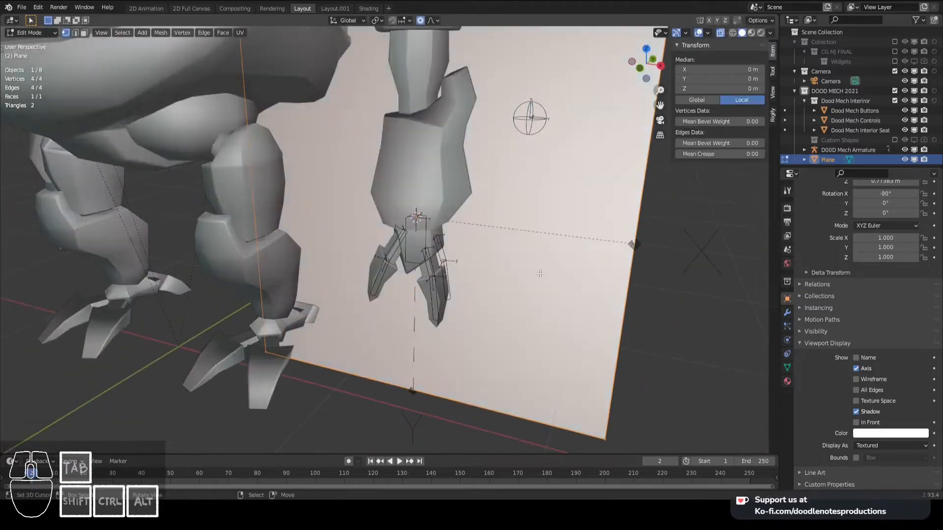
pyautogui.scroll(-5, 540, 267)
pyautogui.press('r')
pyautogui.press('z')
pyautogui.press('9')
pyautogui.press('0')
pyautogui.press('Return')
pyautogui.press('x')
pyautogui.click(539, 267)
# Scale the whole outline down around the left hand to about 0.256 of its size
pyautogui.press('a')
pyautogui.press('s')
pyautogui.click(467, 248)
pyautogui.moveTo(466, 248); pyautogui.dragTo(413, 236, button='middle')
# Shorten the outline's side edges and shift the whole outline downward alongside the left hand
pyautogui.rightClick(446, 136)
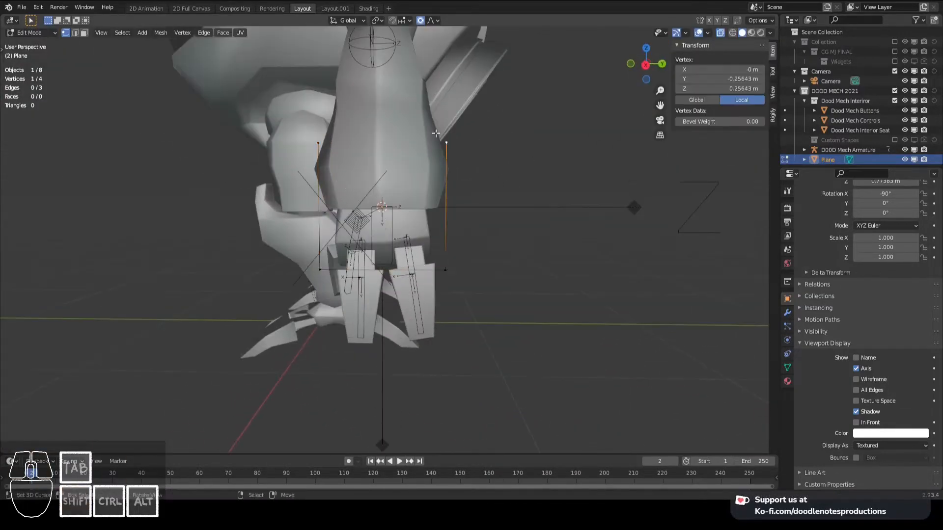
pyautogui.click(420, 203)
pyautogui.moveTo(420, 203); pyautogui.dragTo(506, 257, button='middle')
pyautogui.press('KP_3')
pyautogui.scroll(1, 431, 272)
pyautogui.press('a')
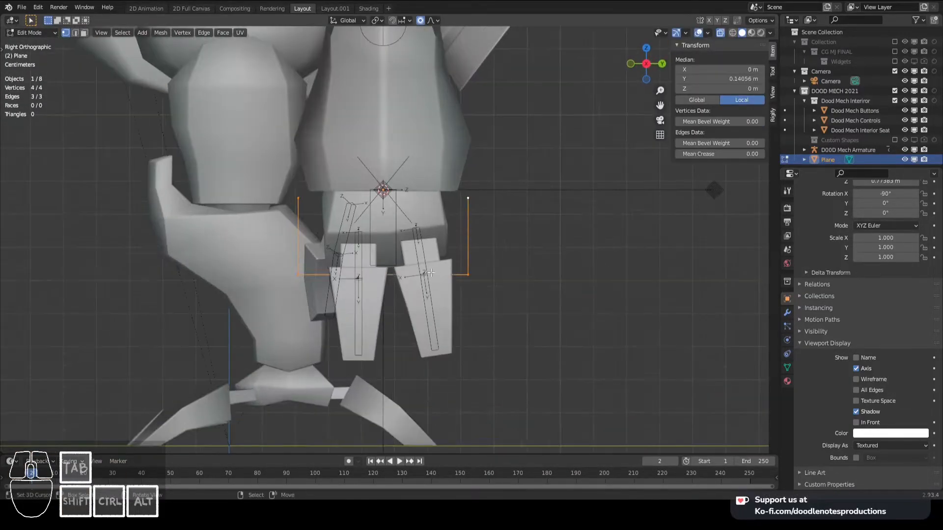
pyautogui.click(506, 203)
# Delete the outline's bottom edge and shape its side lines into a vertical pair on each side of the hand
pyautogui.scroll(-4, 506, 202)
pyautogui.moveTo(506, 203); pyautogui.dragTo(518, 226, button='middle')
pyautogui.scroll(4, 518, 225)
pyautogui.keyDown('shift'); pyautogui.rightClick(457, 270); pyautogui.keyUp('shift')
pyautogui.press('x')
pyautogui.click(456, 268)
pyautogui.moveTo(456, 267); pyautogui.dragTo(478, 227, button='middle')
pyautogui.press('KP_3')
pyautogui.click(524, 240)
# Save the file in Object Mode and rename the plane object CS_Hand
pyautogui.press('Tab')
pyautogui.hotkey('ctrl', 's')
pyautogui.press('F2')
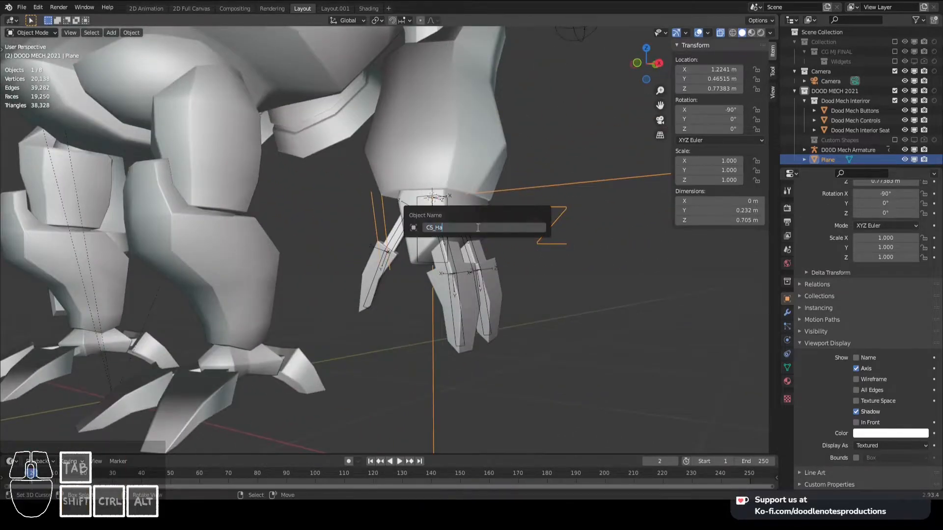
# Assign CS_Hand as the custom shape of the Hand_IK.L bone in Pose Mode
pyautogui.rightClick(445, 196)
pyautogui.hotkey('ctrl', 'Tab')
pyautogui.scroll(-8, 879, 351)
pyautogui.click(887, 356)
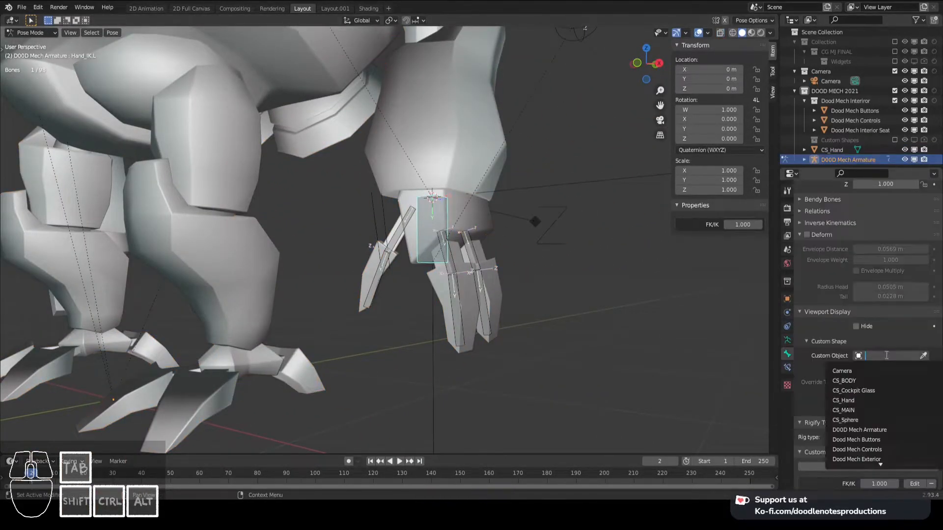
pyautogui.click(872, 397)
# Save the file and show the armature's third bone layer alongside the second
pyautogui.scroll(-5, 441, 254)
pyautogui.moveTo(441, 255); pyautogui.dragTo(269, 261, button='middle')
pyautogui.hotkey('ctrl', 's')
pyautogui.click(788, 340)
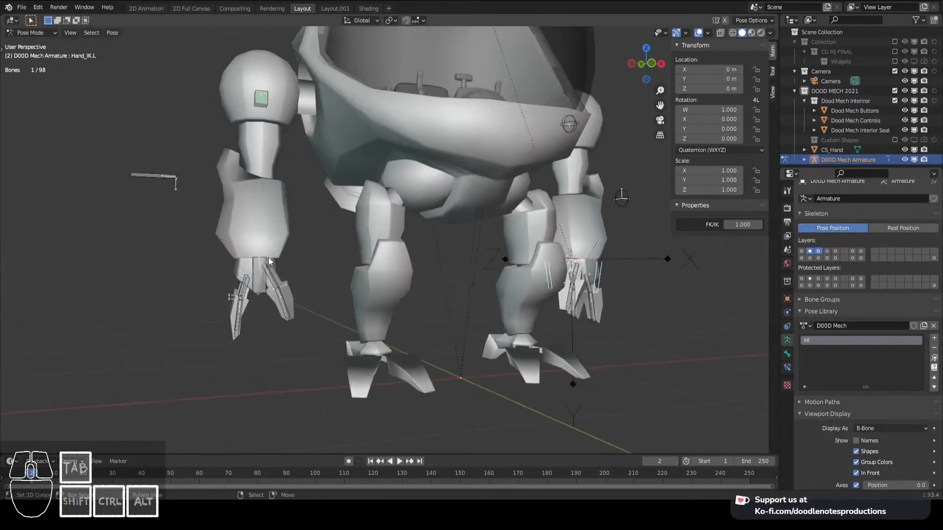
# Assign CS_Hand as the custom shape of the right hand's IK bone
pyautogui.click(787, 354)
pyautogui.click(875, 427)
pyautogui.moveTo(688, 388); pyautogui.dragTo(589, 410, button='middle')
pyautogui.scroll(-1, 589, 410)
# Assign CS_Sphere as the custom shape of the Elbow.R and right shoulder IK bones, and save the file
pyautogui.click(134, 208)
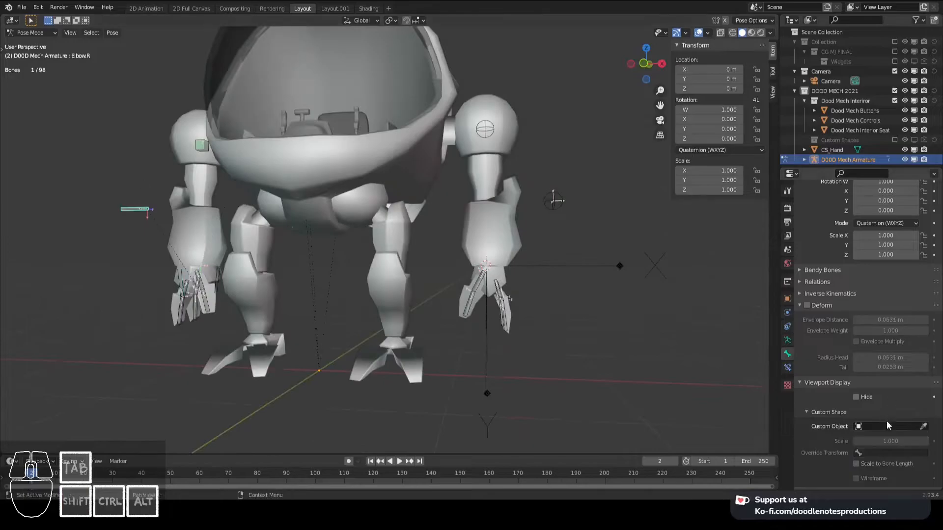
pyautogui.click(884, 426)
pyautogui.click(884, 403)
pyautogui.moveTo(541, 295); pyautogui.dragTo(589, 288, button='middle')
pyautogui.hotkey('ctrl', 's')
# Deselect all bones and additionally show the armature's fourth bone layer from the front view
pyautogui.moveTo(481, 236); pyautogui.dragTo(436, 220, button='middle')
pyautogui.click(431, 241)
pyautogui.press('KP_1')
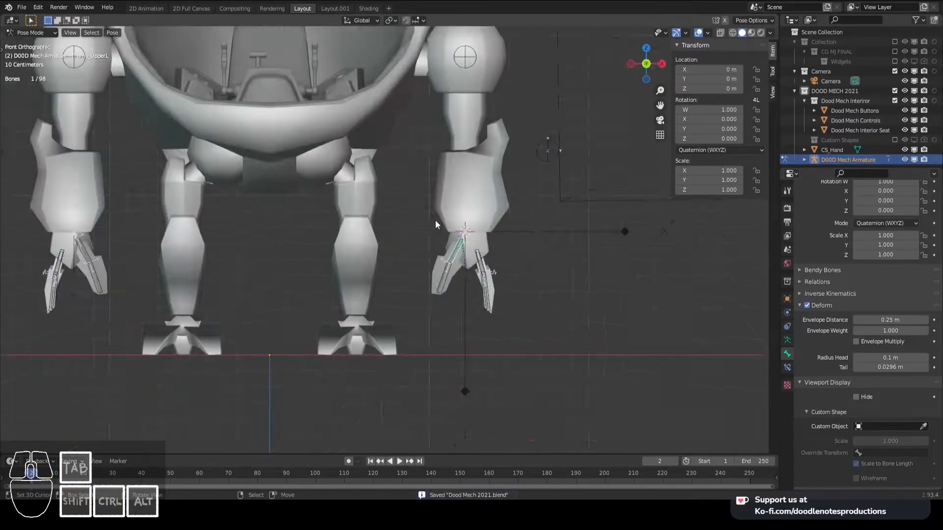
pyautogui.hotkey('alt', 'a')
pyautogui.scroll(-2, 435, 220)
pyautogui.keyDown('shift'); pyautogui.moveTo(365, 185); pyautogui.dragTo(378, 192, button='middle'); pyautogui.keyUp('shift')
pyautogui.scroll(1, 442, 185)
pyautogui.keyDown('shift'); pyautogui.moveTo(450, 181); pyautogui.dragTo(456, 193, button='middle'); pyautogui.keyUp('shift')
pyautogui.click(789, 341)
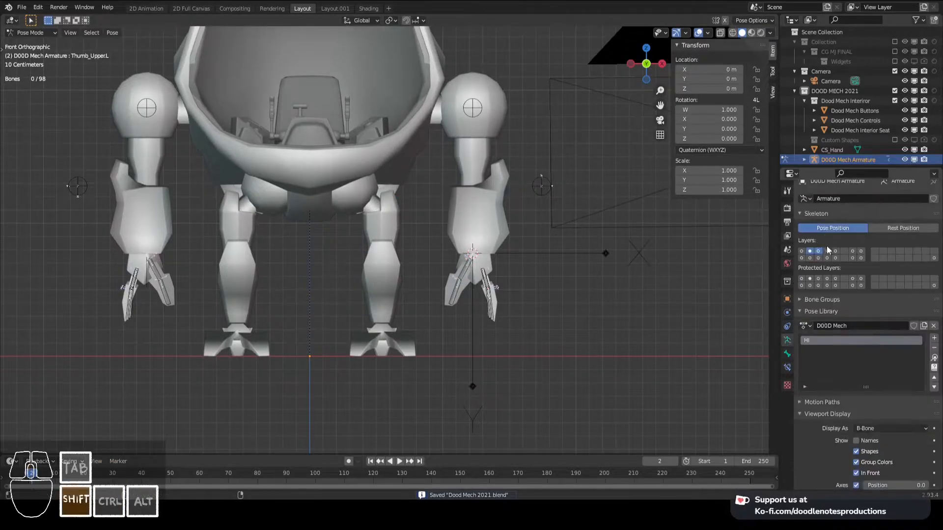
# Select the left arm bone at the shoulder and snap the 3D cursor to it
pyautogui.click(473, 157)
pyautogui.keyDown('shift'); pyautogui.moveTo(491, 150); pyautogui.dragTo(476, 214, button='middle'); pyautogui.keyUp('shift')
pyautogui.scroll(2, 477, 214)
pyautogui.click(455, 150)
pyautogui.hotkey('shift', 's')
pyautogui.click(456, 201)
pyautogui.scroll(-3, 458, 176)
pyautogui.scroll(4, 458, 176)
pyautogui.moveTo(459, 176); pyautogui.dragTo(550, 241, button='middle')
# In Object Mode, add a circle mesh at the 3D cursor and turn on its axis display
pyautogui.hotkey('ctrl', 'Tab')
pyautogui.hotkey('shift', 'a')
pyautogui.click(507, 206)
pyautogui.click(787, 313)
pyautogui.click(787, 299)
# Rotate the circle -90° about the X axis
pyautogui.moveTo(520, 275); pyautogui.dragTo(531, 216, button='middle')
pyautogui.write('rx-90')
pyautogui.press('Return')
# Turn on proportional editing in Edit Mode and scale the circle down around the left shoulder
pyautogui.press('Tab')
pyautogui.press('o')
pyautogui.press('s')
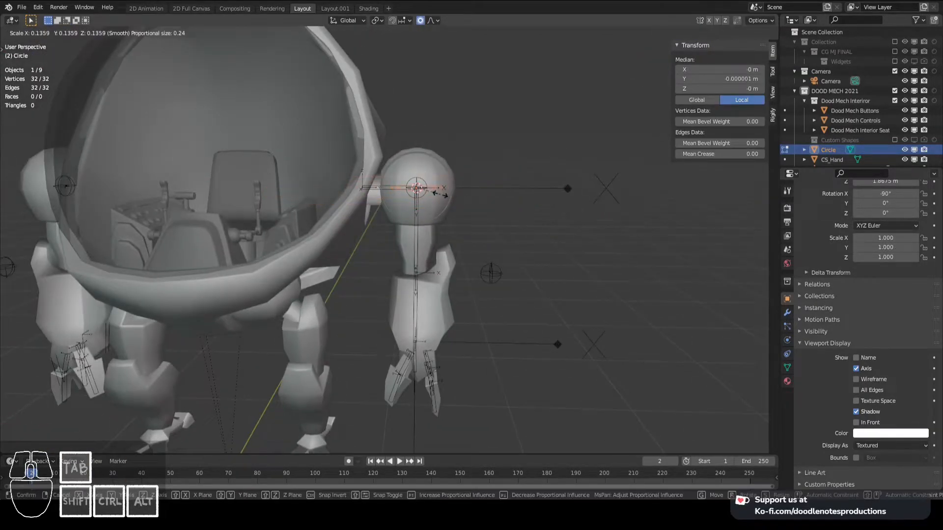
pyautogui.click(440, 195)
# Move the circle's vertices along Z onto the left upper arm and rescale them to about 0.43 m across
pyautogui.press('KP_1')
pyautogui.scroll(2, 457, 196)
pyautogui.press('g')
pyautogui.press('z')
pyautogui.click(455, 222)
pyautogui.press('s')
pyautogui.click(457, 223)
pyautogui.scroll(-2, 456, 223)
pyautogui.press('Tab')
pyautogui.moveTo(498, 222); pyautogui.dragTo(386, 178, button='middle')
# Rename the circle object as CS_FK and save the file
pyautogui.press('F2')
pyautogui.write('CS_FK')
pyautogui.press('Return')
pyautogui.hotkey('ctrl', 's')
# In Pose Mode, assign CS_FK as the custom shape of the left upper arm and shoulder bones
pyautogui.click(400, 209)
pyautogui.hotkey('ctrl', 'Tab')
pyautogui.click(787, 354)
pyautogui.click(385, 177)
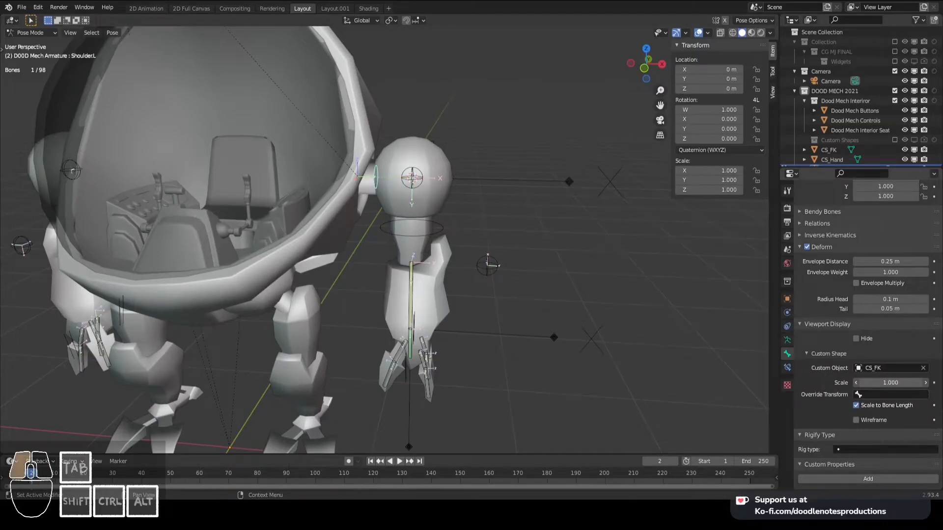
# Assign CS_FK to the left lower arm bone at scale 1.000 with Scale to Bone Length off, and save the file
pyautogui.moveTo(491, 277); pyautogui.dragTo(428, 223, button='middle')
pyautogui.click(425, 255)
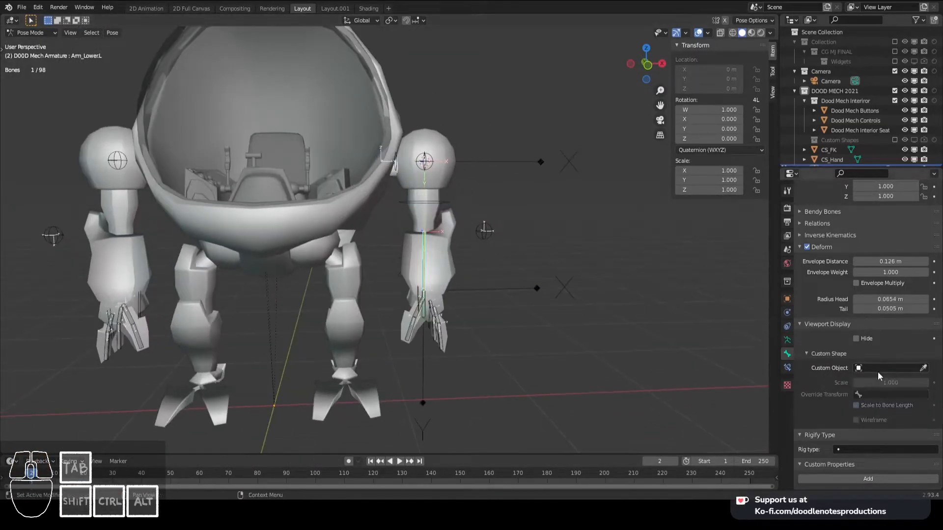
pyautogui.click(883, 405)
pyautogui.moveTo(680, 307); pyautogui.dragTo(623, 316, button='middle')
pyautogui.moveTo(889, 384); pyautogui.dragTo(894, 383)
pyautogui.moveTo(570, 275); pyautogui.dragTo(532, 282, button='middle')
pyautogui.scroll(3, 516, 270)
pyautogui.moveTo(457, 275); pyautogui.dragTo(501, 251, button='middle')
pyautogui.press('KP_1')
pyautogui.keyDown('shift'); pyautogui.moveTo(493, 206); pyautogui.dragTo(507, 245, button='middle'); pyautogui.keyUp('shift')
pyautogui.hotkey('ctrl', 's')
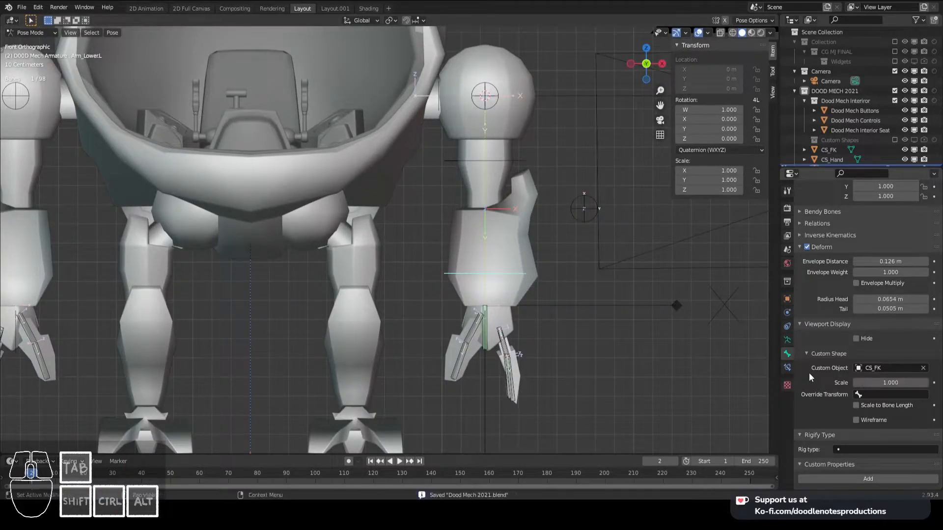
# Assign CS_FK as the custom shape of the left hand bone and save the file
pyautogui.moveTo(535, 290); pyautogui.dragTo(411, 285, button='middle')
pyautogui.press('KP_1')
pyautogui.keyDown('shift'); pyautogui.moveTo(472, 327); pyautogui.dragTo(427, 275, button='middle'); pyautogui.keyUp('shift')
pyautogui.scroll(2, 439, 275)
pyautogui.rightClick(442, 276)
pyautogui.click(840, 412)
pyautogui.scroll(-3, 539, 276)
pyautogui.moveTo(539, 275); pyautogui.dragTo(580, 265, button='middle')
pyautogui.press('KP_1')
pyautogui.scroll(3, 505, 263)
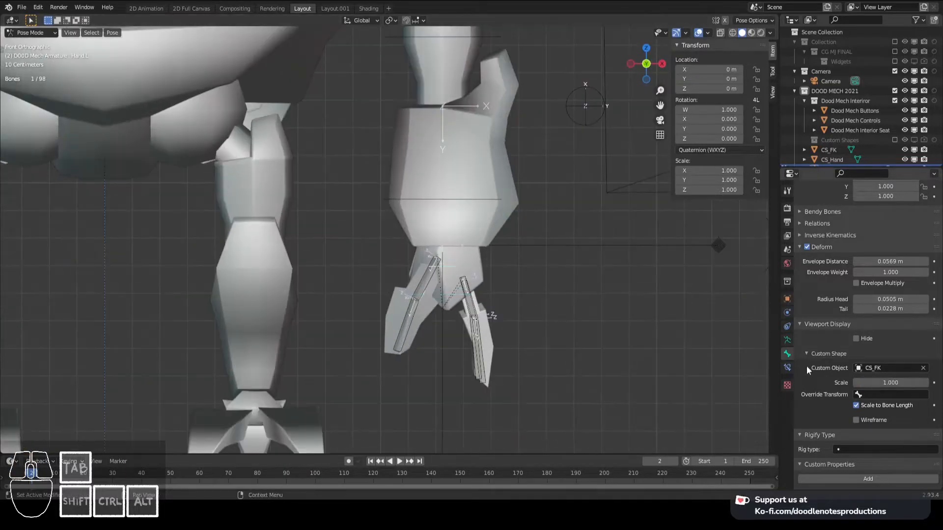
pyautogui.scroll(-1, 468, 274)
pyautogui.hotkey('ctrl', 's')
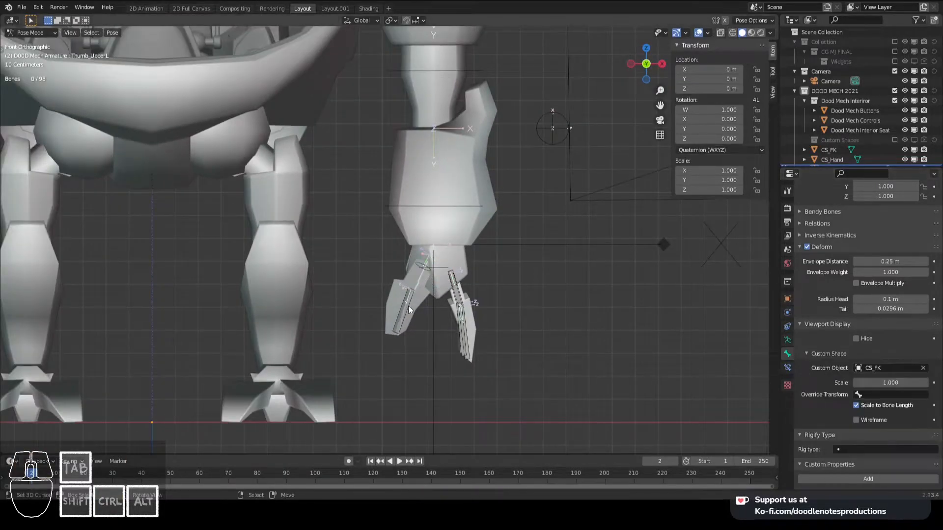
# Assign CS_FK as the custom shape of the left thumb and finger bones
pyautogui.click(884, 367)
pyautogui.click(885, 368)
pyautogui.click(839, 413)
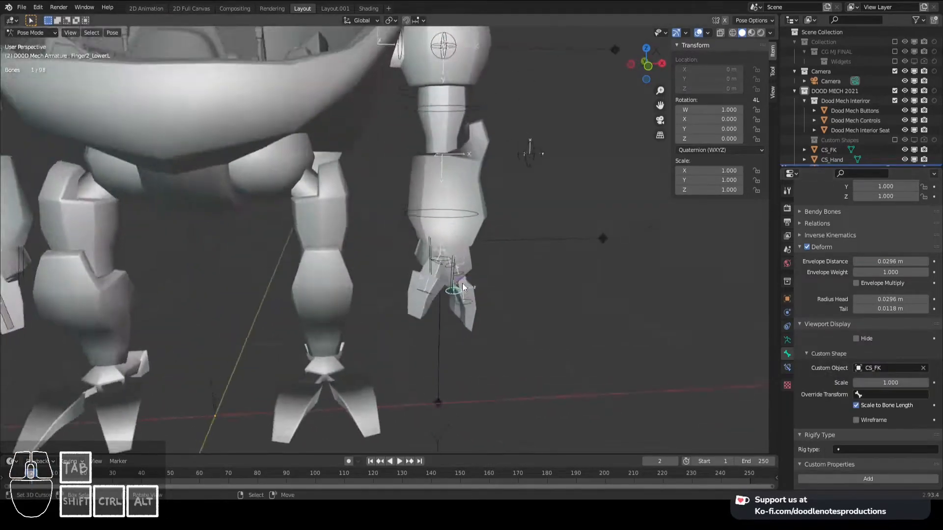
# Assign CS_FK as the custom shape of the right arm, hand, thumb and finger bones
pyautogui.scroll(-2, 446, 271)
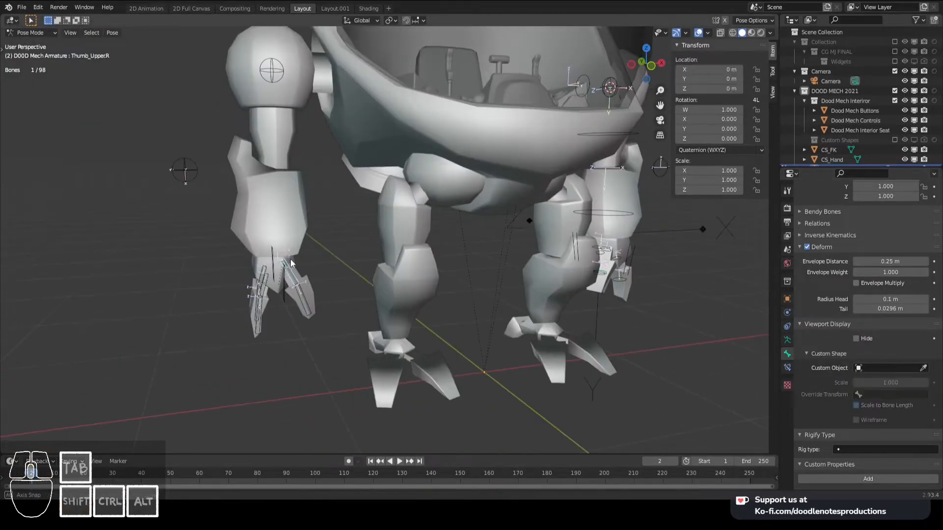
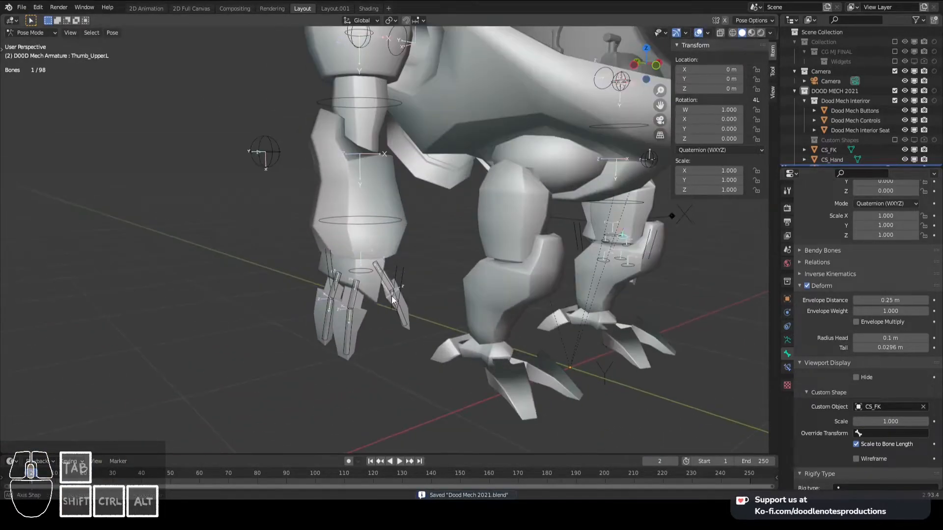
pyautogui.click(879, 406)
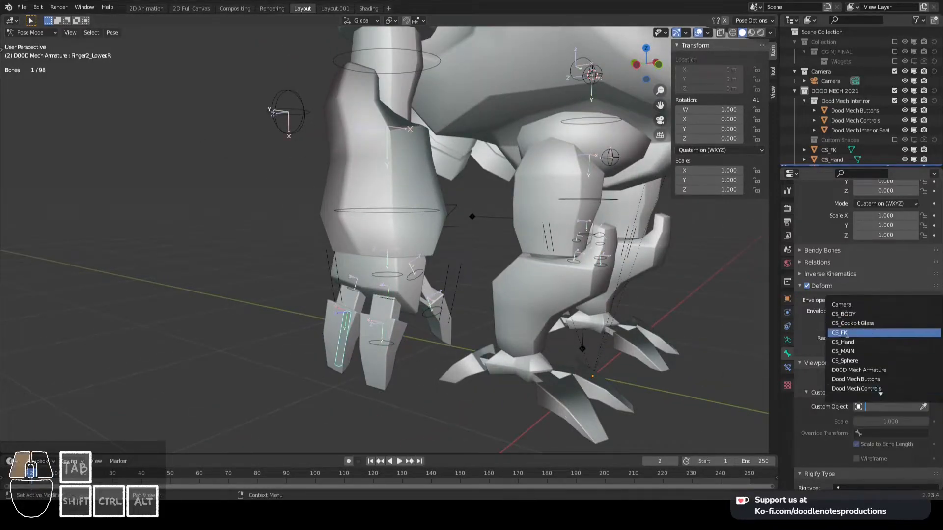
pyautogui.click(840, 332)
pyautogui.moveTo(428, 344); pyautogui.dragTo(431, 208, button='middle')
# In Object Mode, duplicate CS_FK and move the copy along X to about 1.97 m
pyautogui.click(432, 206)
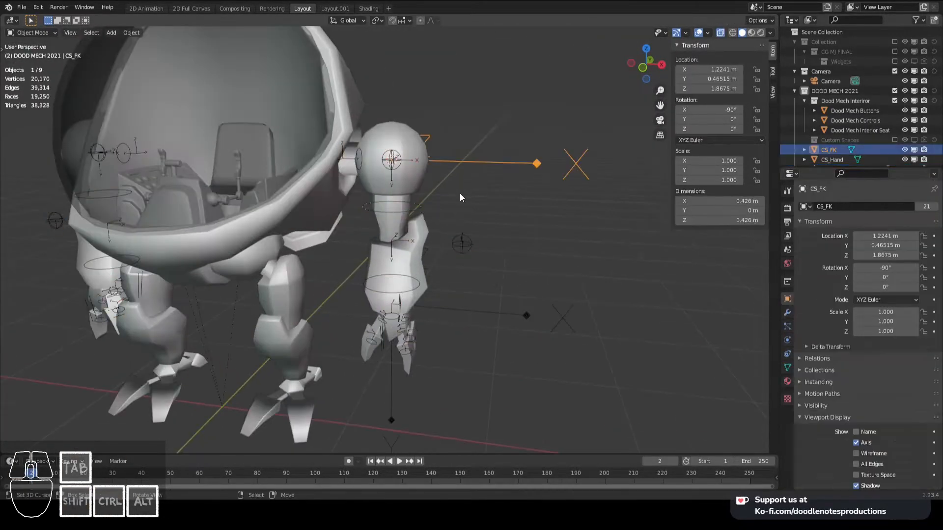
pyautogui.hotkey('shift', 'd')
pyautogui.press('x')
pyautogui.click(544, 194)
pyautogui.moveTo(531, 202); pyautogui.dragTo(505, 230, button='middle')
# In Edit Mode, snap the 3D cursor to the duplicate's circle, delete the circle and add a plane in its place
pyautogui.press('Tab')
pyautogui.hotkey('shift', 's')
pyautogui.click(488, 288)
pyautogui.press('x')
pyautogui.hotkey('shift', 'a')
pyautogui.click(509, 232)
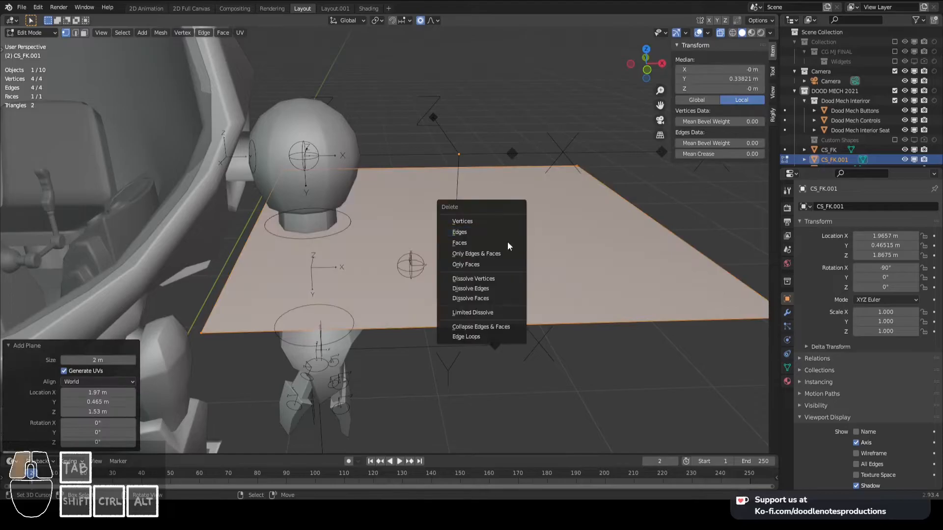
# Delete only the plane's face, keeping its edges, and scale the outline to about 0.39 by 0.25 m
pyautogui.click(509, 233)
pyautogui.hotkey('ctrl', 'z')
pyautogui.click(504, 257)
pyautogui.press('s')
pyautogui.click(488, 231)
pyautogui.moveTo(488, 232); pyautogui.dragTo(540, 265, button='middle')
pyautogui.press('s')
pyautogui.click(578, 261)
# Return to Object Mode and rename the rectangular outline as CS_Fingers
pyautogui.press('Tab')
pyautogui.scroll(-4, 452, 267)
pyautogui.moveTo(452, 267); pyautogui.dragTo(484, 238, button='middle')
pyautogui.press('F2')
pyautogui.press('BackSpace')
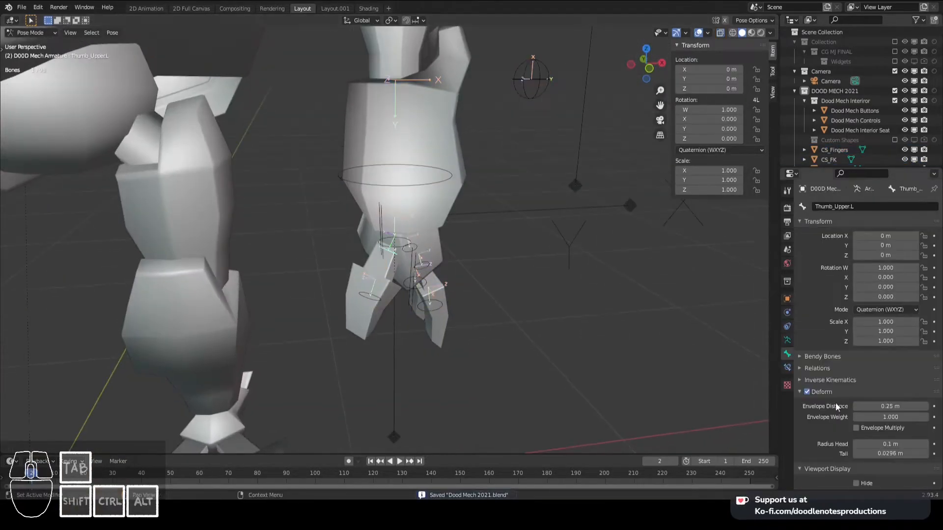
# Assign CS_Fingers as the custom shape of the left upper thumb bone
pyautogui.click(864, 415)
pyautogui.moveTo(442, 325); pyautogui.dragTo(472, 246, button='middle')
pyautogui.click(856, 405)
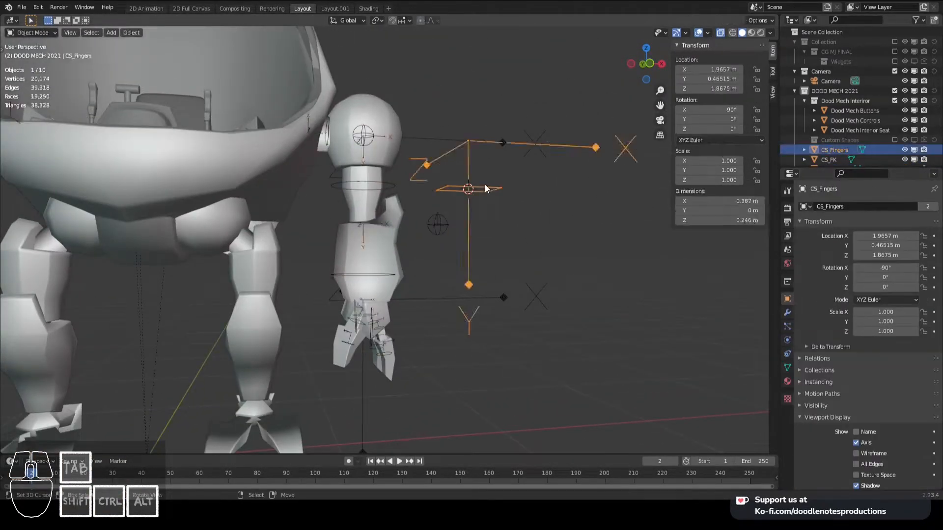
# Reposition the CS_Fingers outline in Edit Mode and set the left upper thumb's shape scale to 0.2 with Scale to Bone Length off
pyautogui.click(485, 182)
pyautogui.press('Tab')
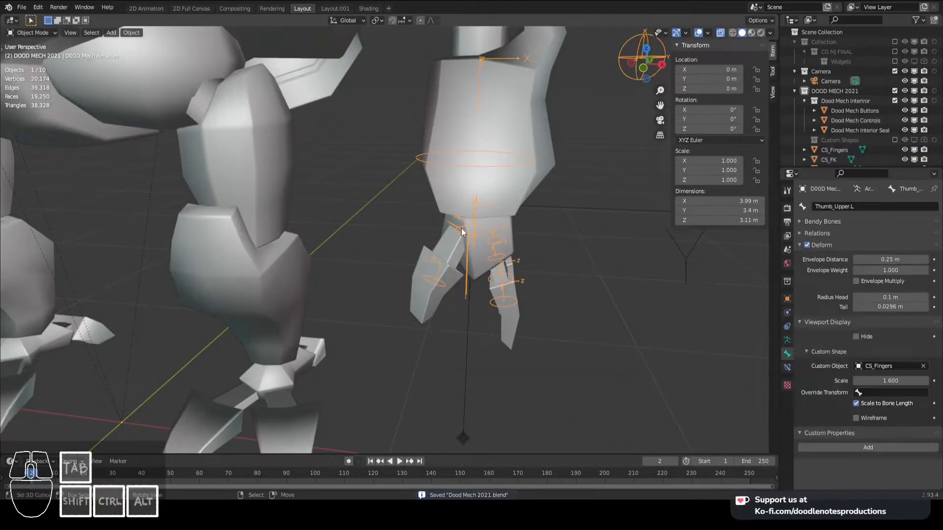
pyautogui.hotkey('ctrl', 'Tab')
pyautogui.click(926, 390)
pyautogui.moveTo(579, 308); pyautogui.dragTo(417, 197, button='middle')
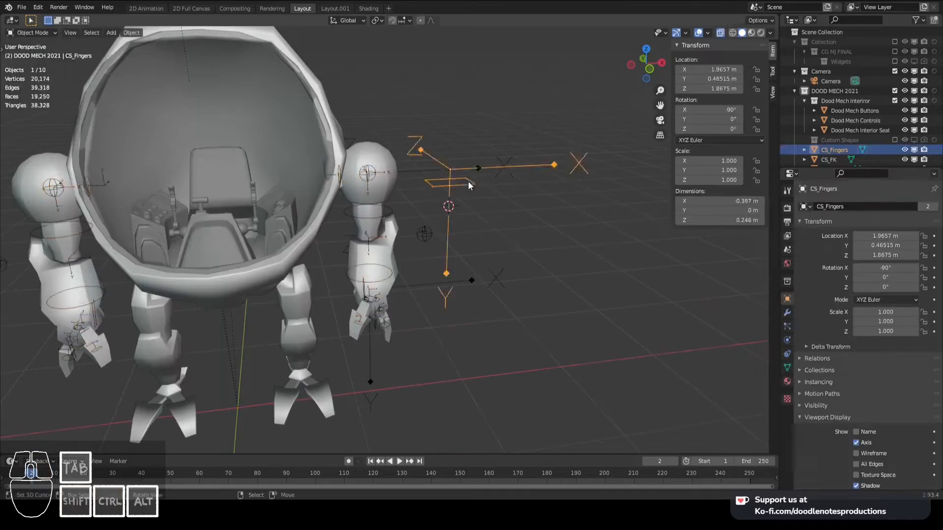
# Move the CS_Fingers outline along Z in Edit Mode and return the armature to Pose Mode
pyautogui.press('Tab')
pyautogui.press('g')
pyautogui.press('z')
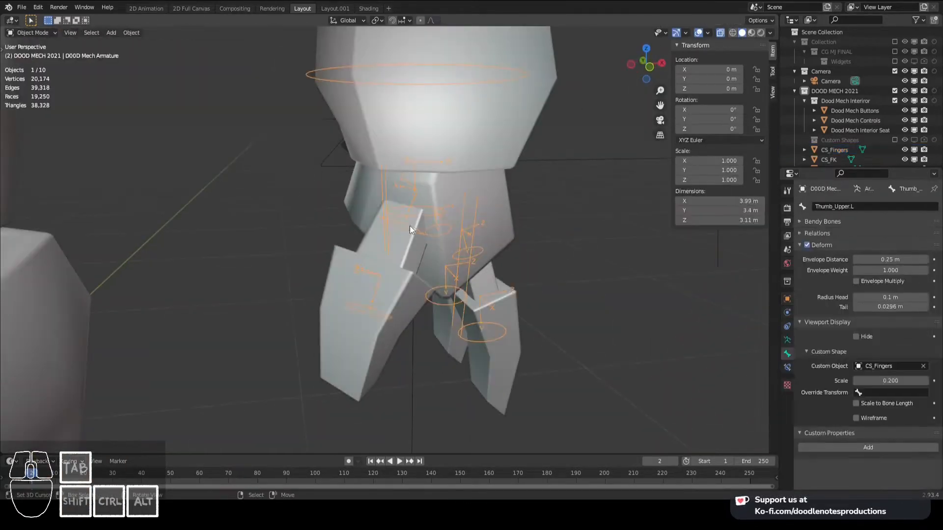
pyautogui.hotkey('ctrl', 'Tab')
pyautogui.scroll(-1, 863, 396)
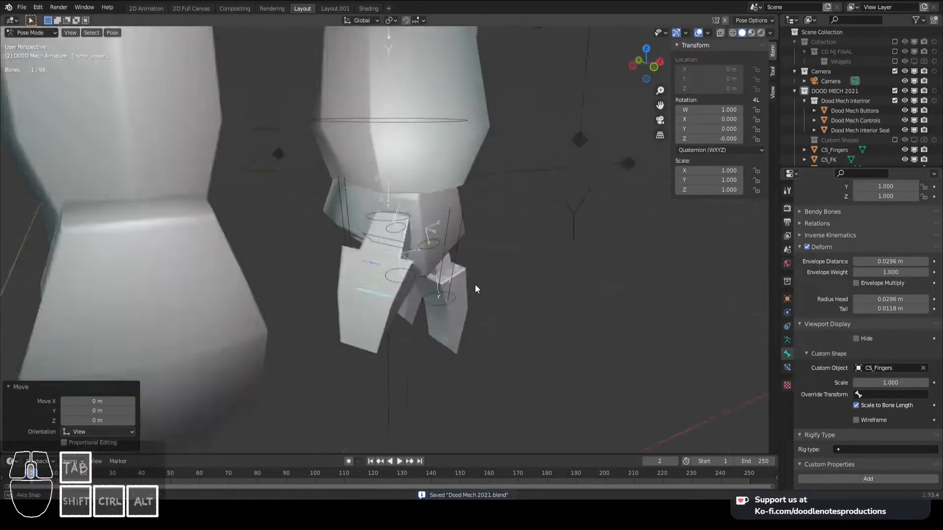
# Rescale the left lower thumb's shape and assign CS_Fingers to the left finger bones, using scale 2.1 on the lower ones
pyautogui.click(862, 383)
pyautogui.write('100')
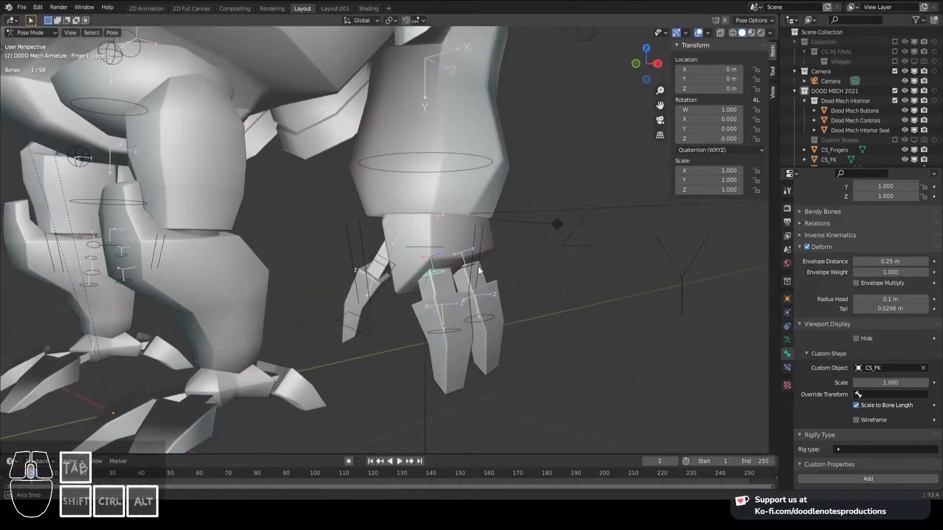
pyautogui.click(461, 334)
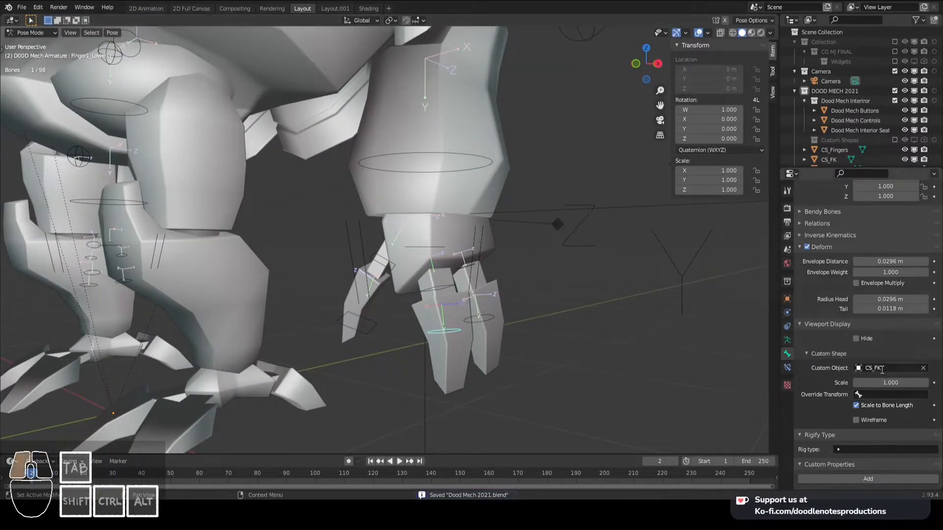
pyautogui.hotkey('ctrl', 's')
pyautogui.moveTo(492, 331); pyautogui.dragTo(478, 282, button='middle')
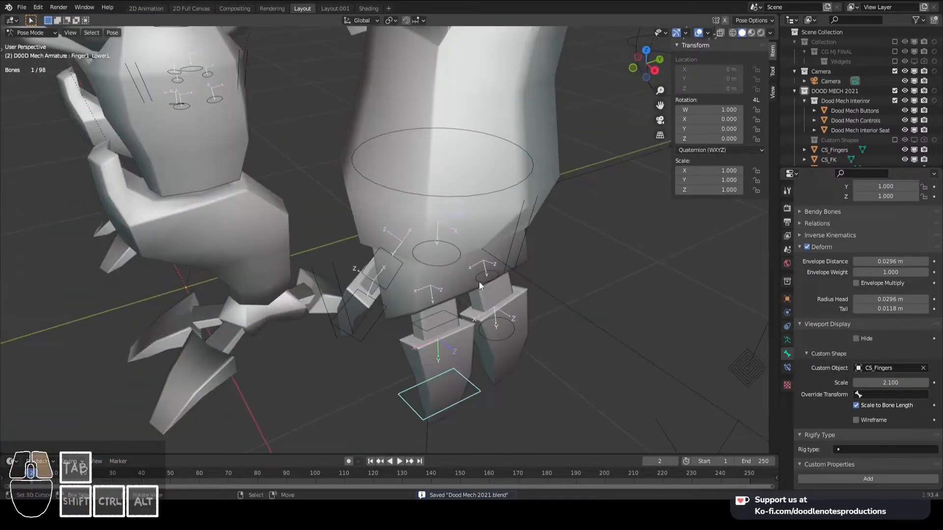
pyautogui.click(890, 368)
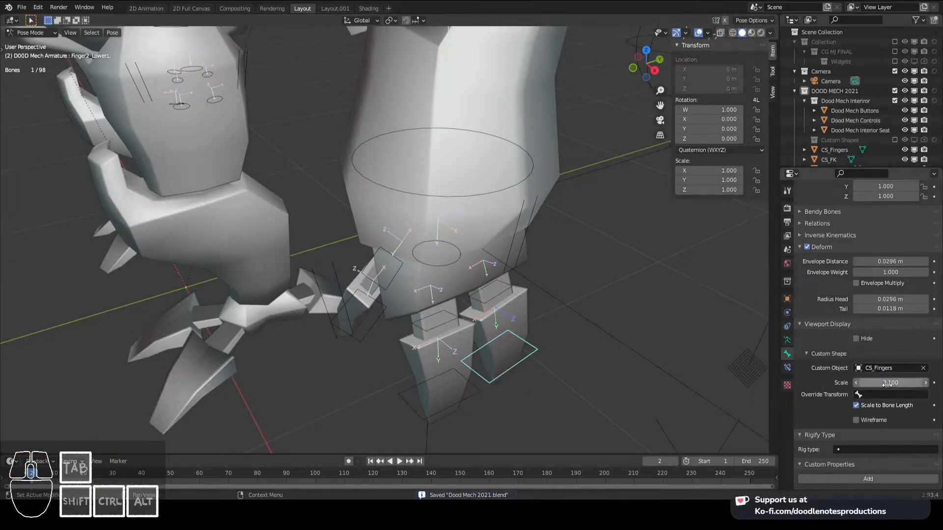
pyautogui.hotkey('alt', 'a')
# Assign CS_Fingers to the right thumb and finger bones, using scale 1.0 on the upper finger and 2.1 on the lower bones
pyautogui.scroll(-6, 315, 275)
pyautogui.moveTo(172, 290); pyautogui.dragTo(308, 298, button='middle')
pyautogui.scroll(5, 308, 298)
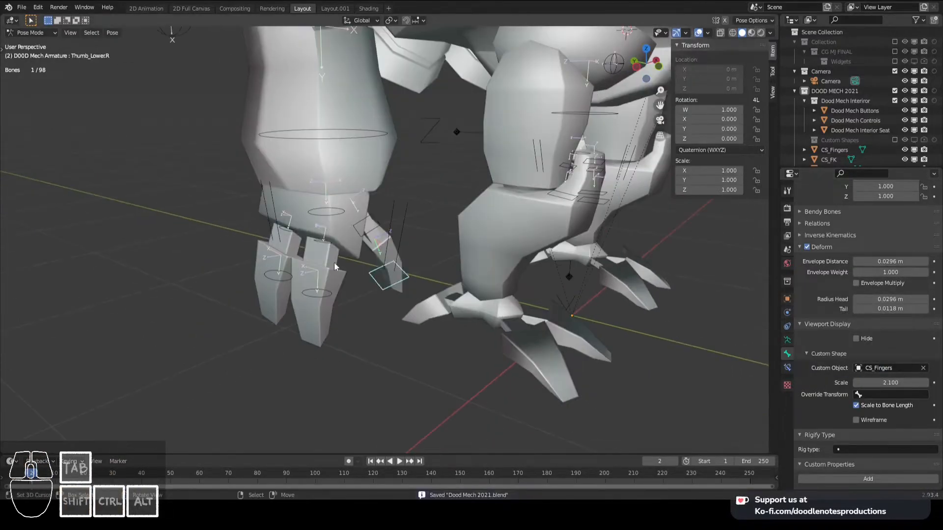
pyautogui.click(884, 368)
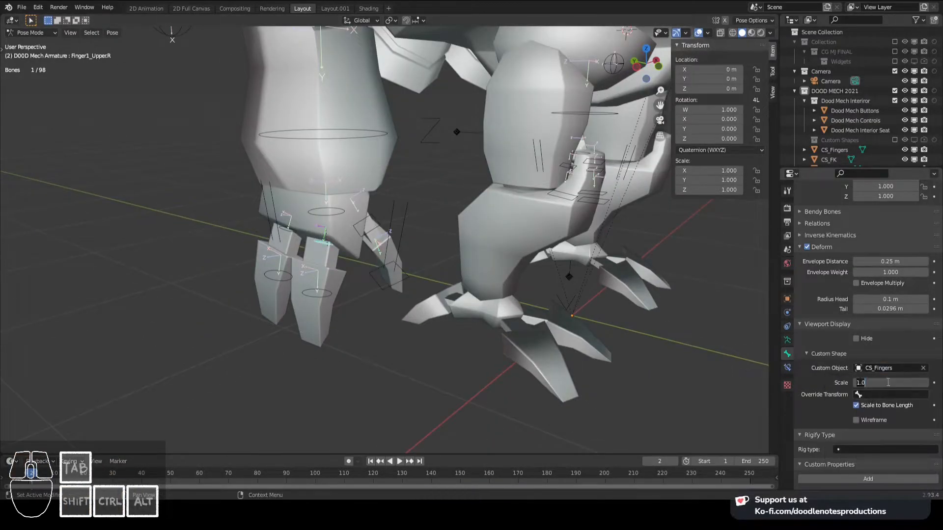
pyautogui.click(888, 383)
pyautogui.write('1.0')
pyautogui.press('Return')
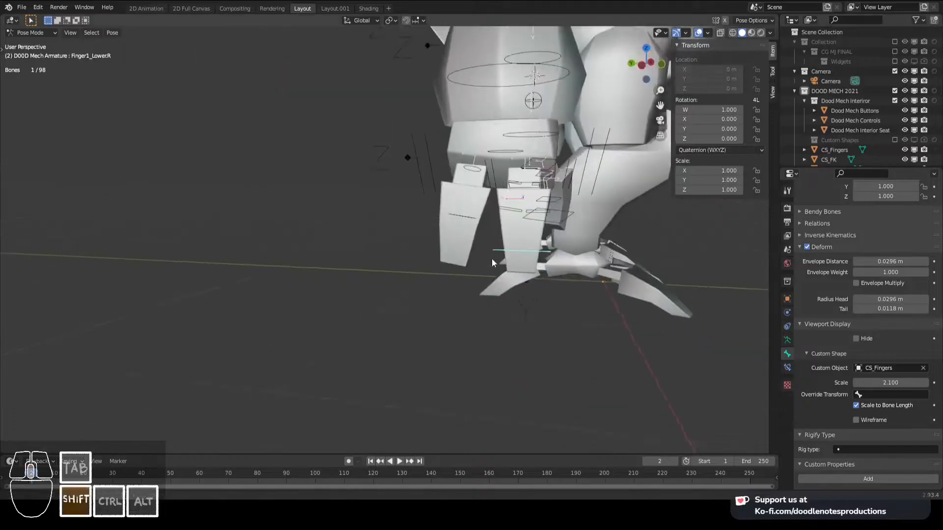
pyautogui.click(886, 368)
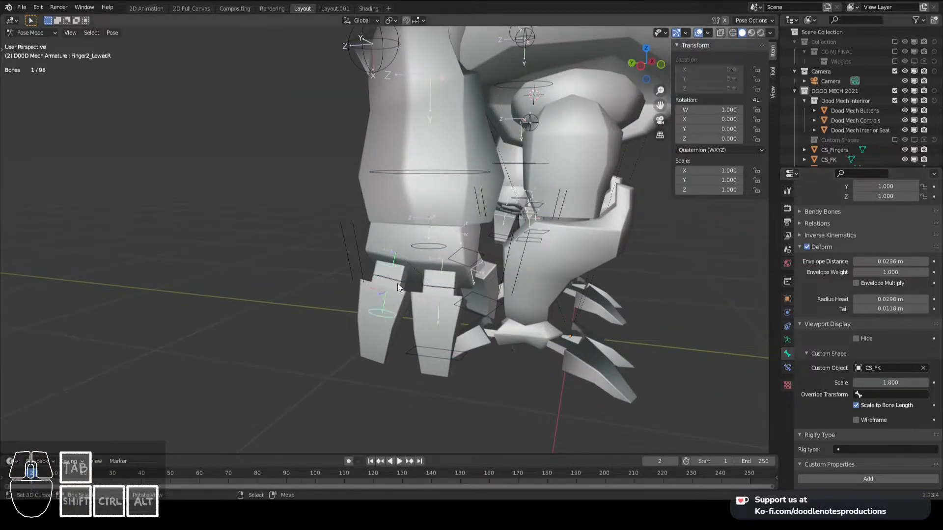
pyautogui.moveTo(402, 261); pyautogui.dragTo(600, 317, button='middle')
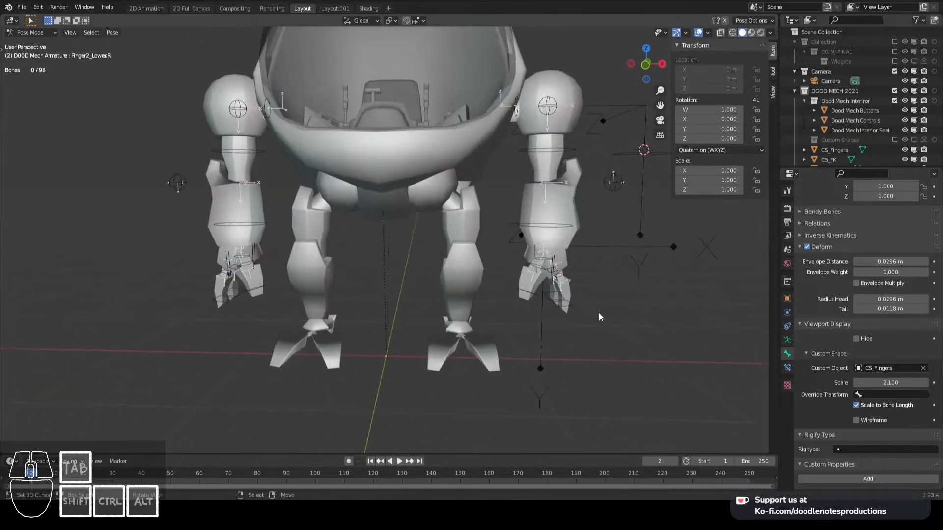
# Show the fourth bone layer, assign CS_Sphere to the left knee bone with Scale to Bone Length off, and save the file
pyautogui.click(787, 340)
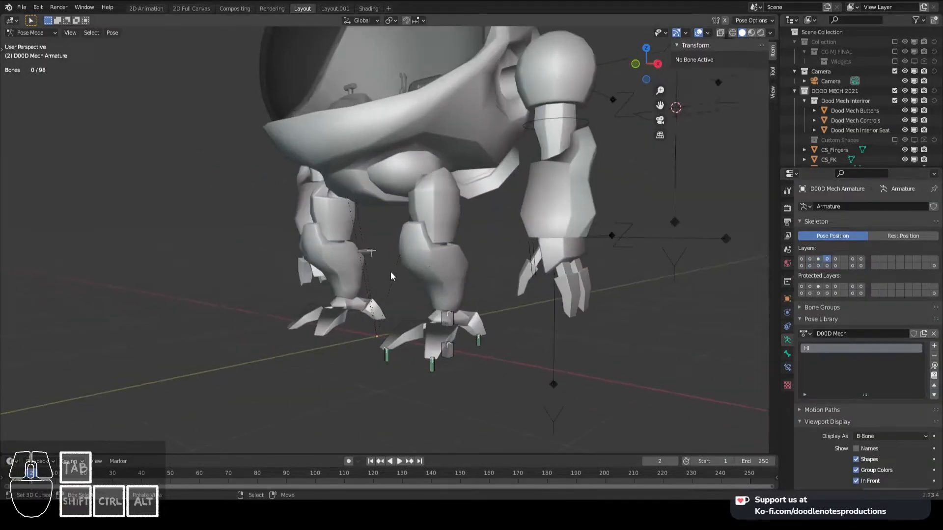
pyautogui.click(787, 354)
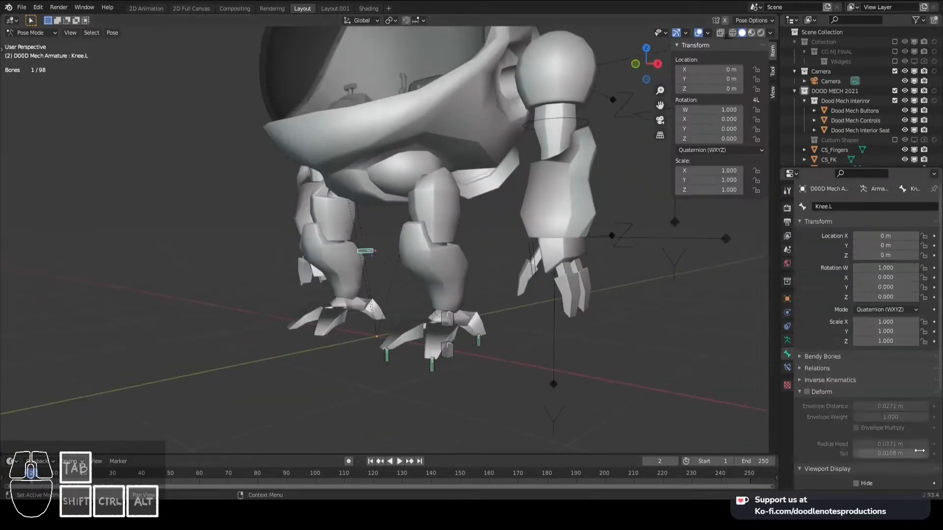
pyautogui.click(880, 395)
pyautogui.click(854, 358)
pyautogui.moveTo(614, 314); pyautogui.dragTo(660, 327, button='middle')
pyautogui.hotkey('ctrl', 's')
pyautogui.scroll(-2, 662, 344)
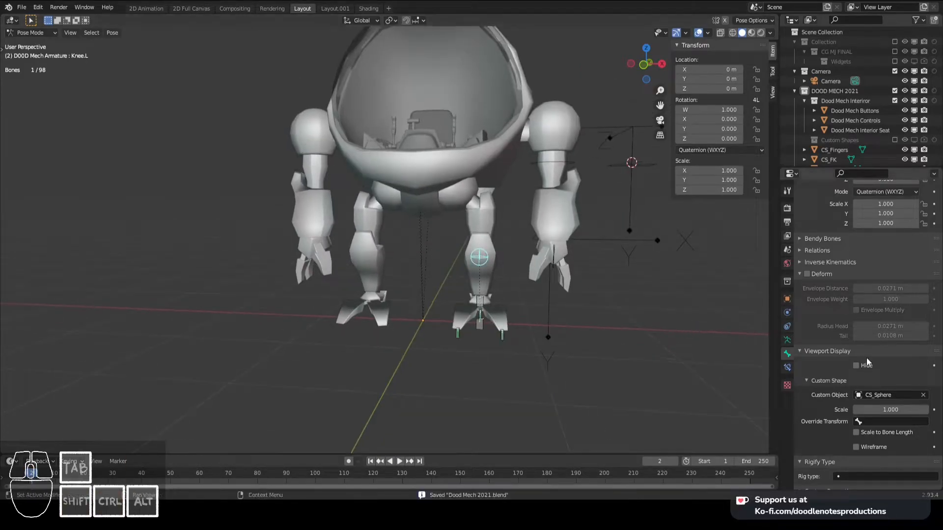
pyautogui.moveTo(533, 294); pyautogui.dragTo(594, 309, button='middle')
pyautogui.hotkey('ctrl', 's')
# Additionally show the armature's fifth bone layer
pyautogui.click(787, 340)
pyautogui.scroll(2, 882, 237)
pyautogui.keyDown('shift'); pyautogui.click(836, 192); pyautogui.keyUp('shift')
pyautogui.scroll(2, 465, 331)
pyautogui.moveTo(466, 331); pyautogui.dragTo(496, 322, button='middle')
# Assign CS_Sphere as the right knee bone's custom shape with Scale to Bone Length off
pyautogui.click(544, 308)
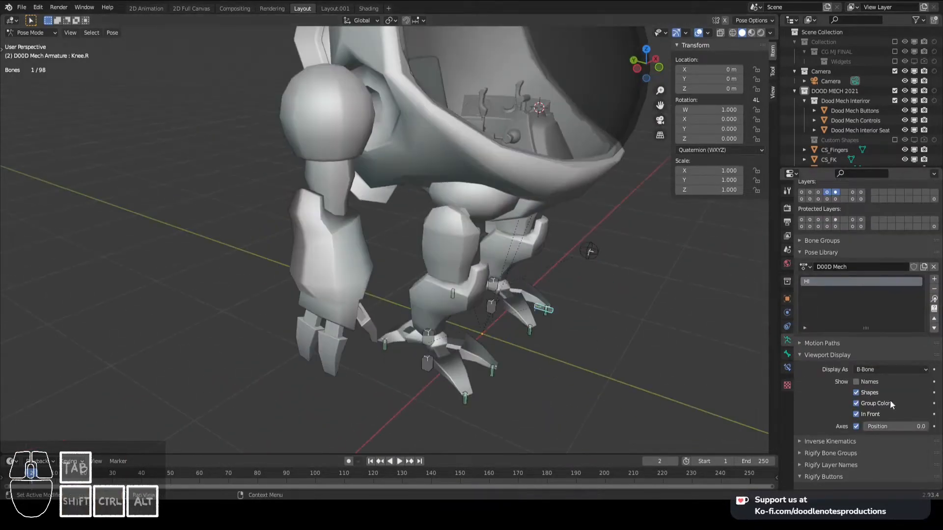
pyautogui.hotkey('ctrl', 'Tab')
pyautogui.click(856, 444)
pyautogui.scroll(-3, 619, 304)
pyautogui.moveTo(619, 305)
pyautogui.mouseDown(button='middle')
pyautogui.moveTo(512, 288)
pyautogui.moveTo(604, 302)
pyautogui.mouseUp(button='middle')
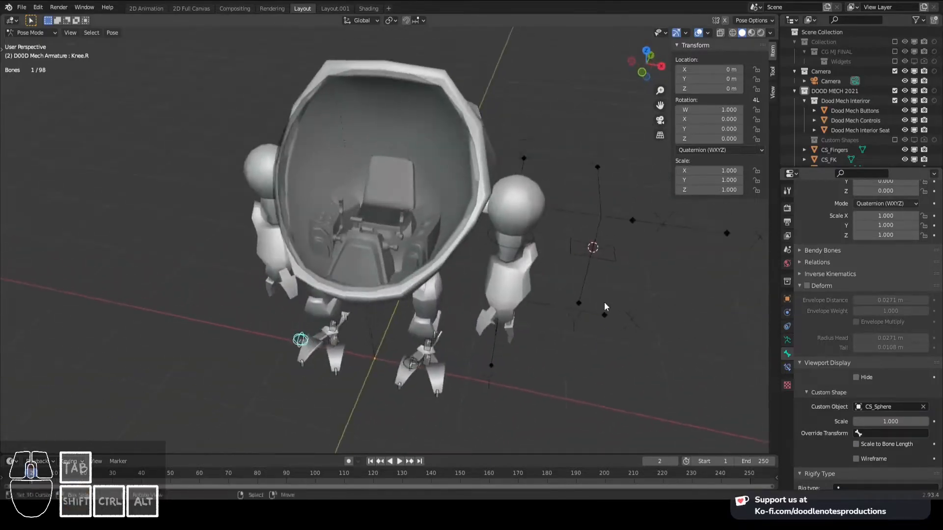
# In Object Mode, move CS_Fingers and CS_FK into the Custom Shapes collection and save the file
pyautogui.hotkey('ctrl', 'Tab')
pyautogui.click(602, 193)
pyautogui.press('m')
pyautogui.click(647, 223)
pyautogui.click(525, 196)
pyautogui.press('m')
pyautogui.click(569, 222)
pyautogui.hotkey('ctrl', 's')
# Select the left foot's front toe IK bone in Pose Mode and place the 3D cursor at the world origin
pyautogui.click(429, 334)
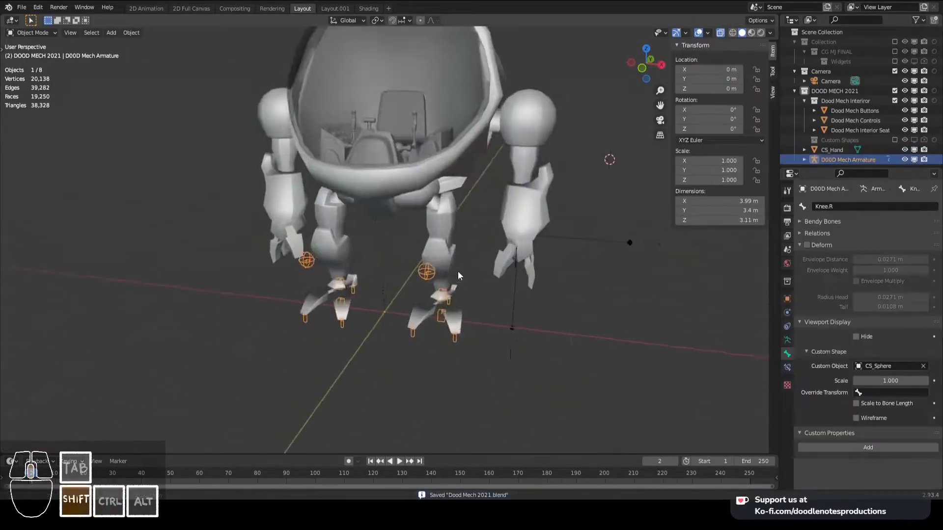
pyautogui.hotkey('ctrl', 'Tab')
pyautogui.click(460, 279)
pyautogui.moveTo(459, 279); pyautogui.dragTo(513, 281, button='middle')
pyautogui.hotkey('shift', 's')
pyautogui.press('Escape')
pyautogui.click(406, 307)
pyautogui.hotkey('ctrl', 'Tab')
pyautogui.hotkey('shift', 'a')
pyautogui.moveTo(476, 376)
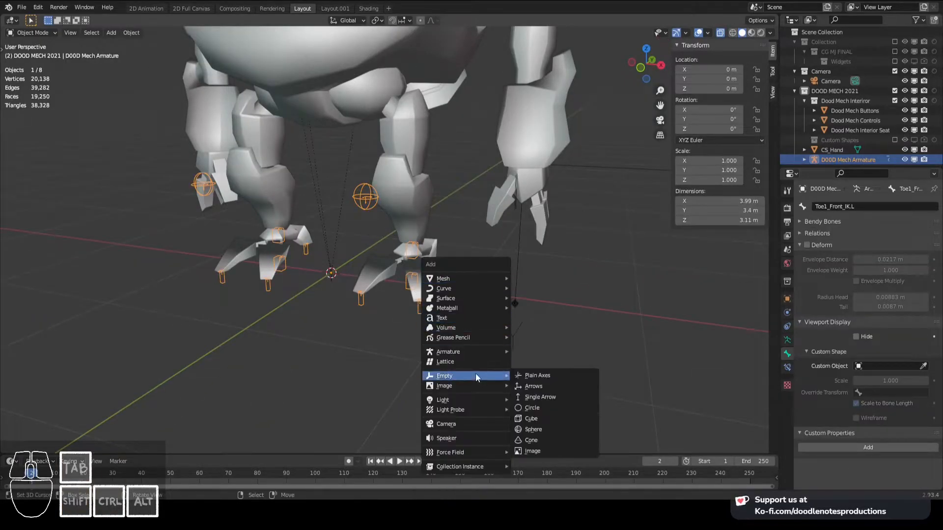
pyautogui.click(539, 402)
pyautogui.moveTo(458, 284); pyautogui.dragTo(417, 293, button='middle')
pyautogui.press('Delete')
pyautogui.hotkey('shift', 'a')
pyautogui.click(491, 347)
pyautogui.moveTo(491, 347); pyautogui.dragTo(453, 248, button='middle')
pyautogui.press('Delete')
pyautogui.hotkey('shift', 'a')
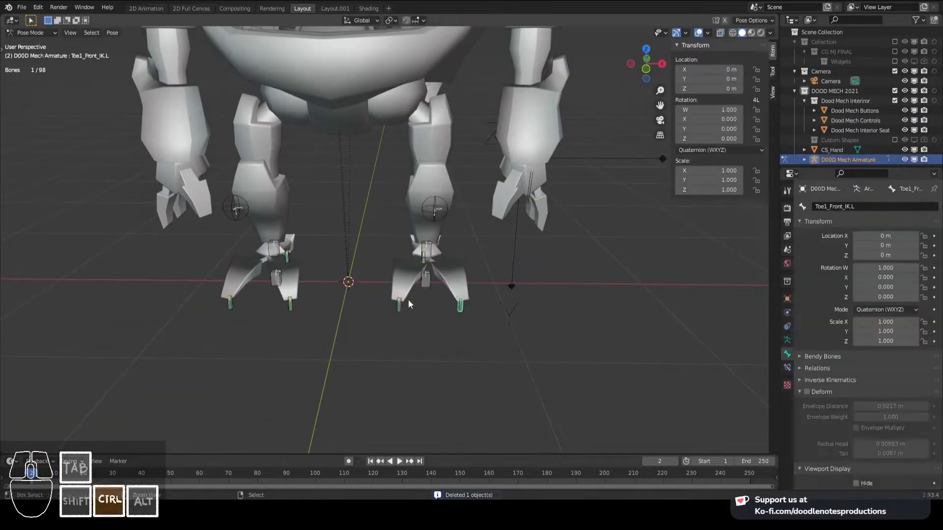
# Save the file, add a mesh plane at the left foot's IK bone and rotate it -90° about X
pyautogui.scroll(5, 453, 298)
pyautogui.moveTo(477, 258); pyautogui.dragTo(441, 274, button='middle')
pyautogui.click(462, 269)
pyautogui.hotkey('ctrl', 's')
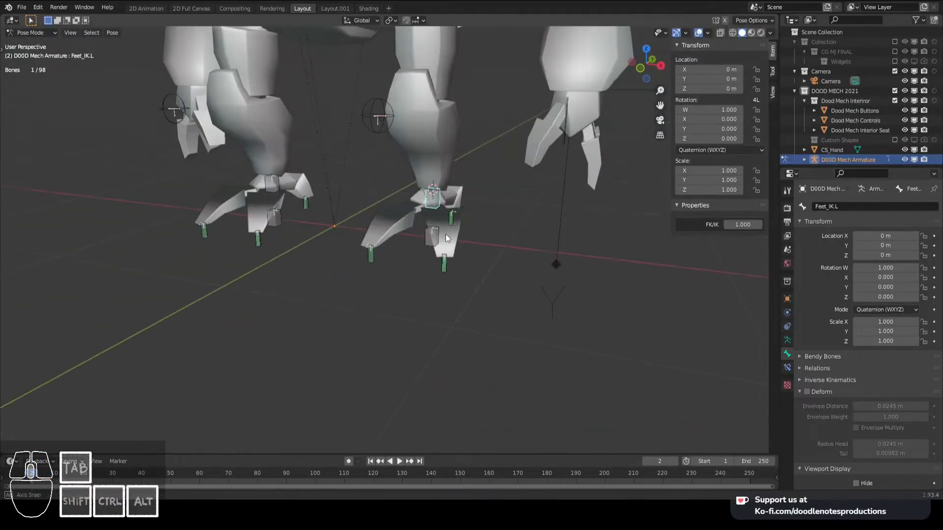
pyautogui.hotkey('shift', 'a')
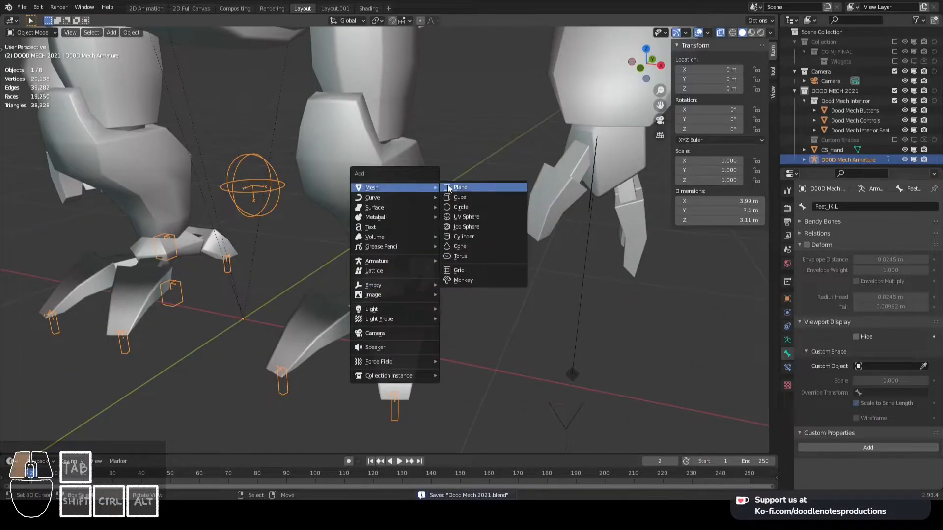
pyautogui.click(459, 187)
pyautogui.moveTo(459, 188); pyautogui.dragTo(446, 319, button='middle')
pyautogui.write('rx-90')
pyautogui.press('Return')
# In Edit Mode, reduce the plane to a faceless outline scaled 0.329 along X and flatten it at floor level on Z
pyautogui.press('Tab')
pyautogui.press('o')
pyautogui.press('a')
pyautogui.press('KP_1')
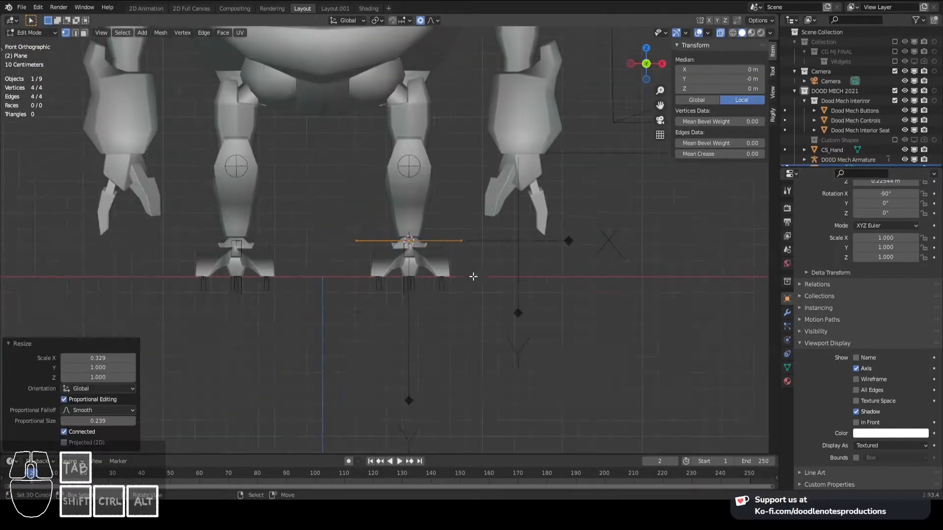
pyautogui.press('z')
pyautogui.press('0')
pyautogui.press('Return')
# Scale the outline along Y around the left foot and shift one end of it along Y
pyautogui.moveTo(556, 290); pyautogui.dragTo(511, 314, button='middle')
pyautogui.press('s')
pyautogui.press('y')
pyautogui.click(533, 206)
pyautogui.moveTo(521, 265); pyautogui.dragTo(431, 310, button='middle')
pyautogui.moveTo(422, 196); pyautogui.dragTo(484, 339)
pyautogui.press('g')
pyautogui.press('y')
pyautogui.click(484, 289)
pyautogui.moveTo(484, 289); pyautogui.dragTo(553, 235, button='middle')
# Narrow the outline's rear end along X and adjust it along Y so the shape surrounds the foot, about 1.09 m long
pyautogui.press('s')
pyautogui.press('x')
pyautogui.click(353, 281)
pyautogui.press('g')
pyautogui.press('y')
pyautogui.click(381, 364)
pyautogui.moveTo(381, 364); pyautogui.dragTo(520, 275, button='middle')
# Cut gaps in the foot outline's edges, keeping two front corner brackets and a U-shaped rear piece
pyautogui.press('a')
pyautogui.press('v')
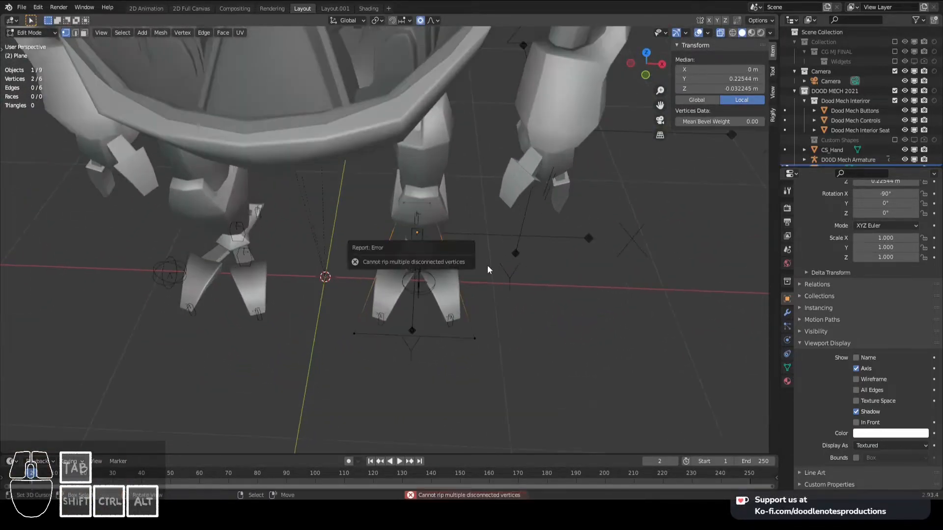
pyautogui.scroll(2, 480, 266)
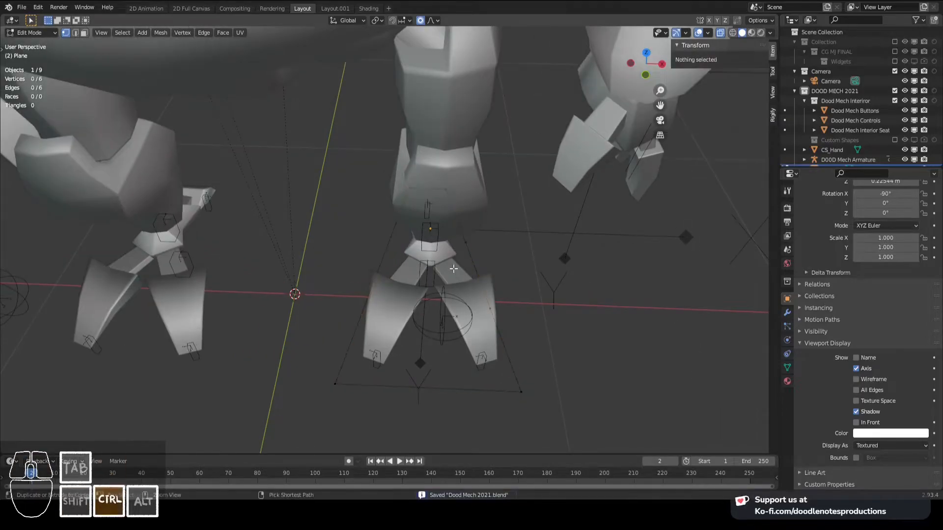
pyautogui.click(384, 280)
pyautogui.moveTo(384, 283); pyautogui.dragTo(428, 255, button='middle')
# Rename the outline CS_Foot and assign it as the left foot IK bone's custom shape with Scale to Bone Length off
pyautogui.press('Tab')
pyautogui.hotkey('ctrl', 's')
pyautogui.press('F2')
pyautogui.write('CS')
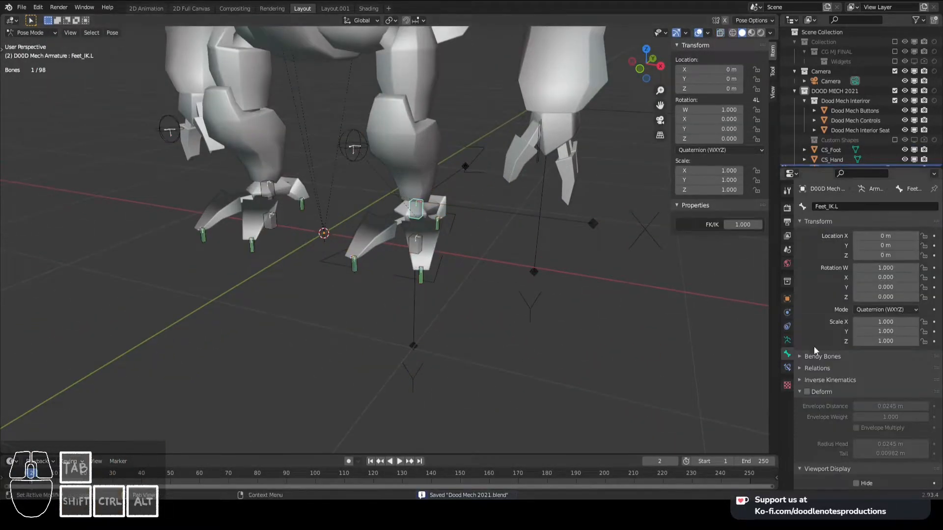
pyautogui.scroll(-2, 864, 319)
pyautogui.click(873, 352)
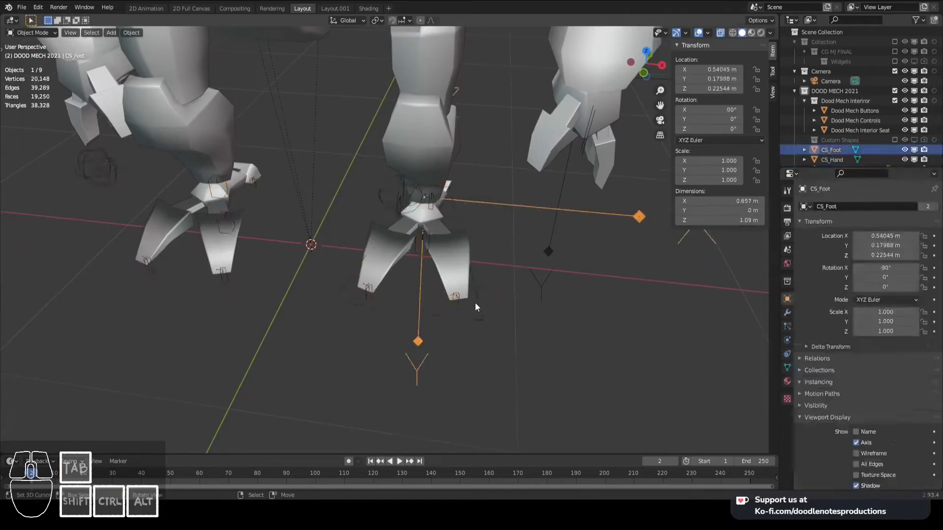
# In Object Mode, move CS_Foot into the Custom Shapes collection and save the file
pyautogui.press('m')
pyautogui.click(569, 313)
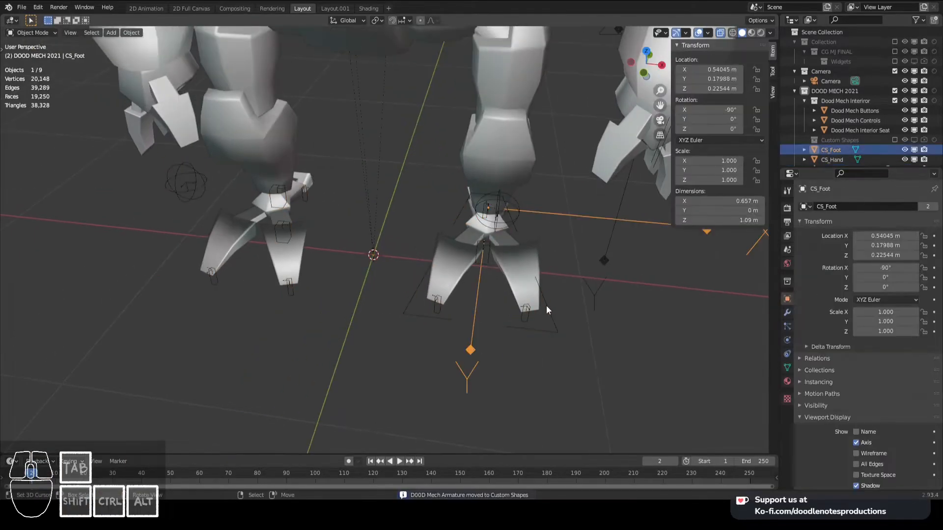
pyautogui.hotkey('ctrl', 's')
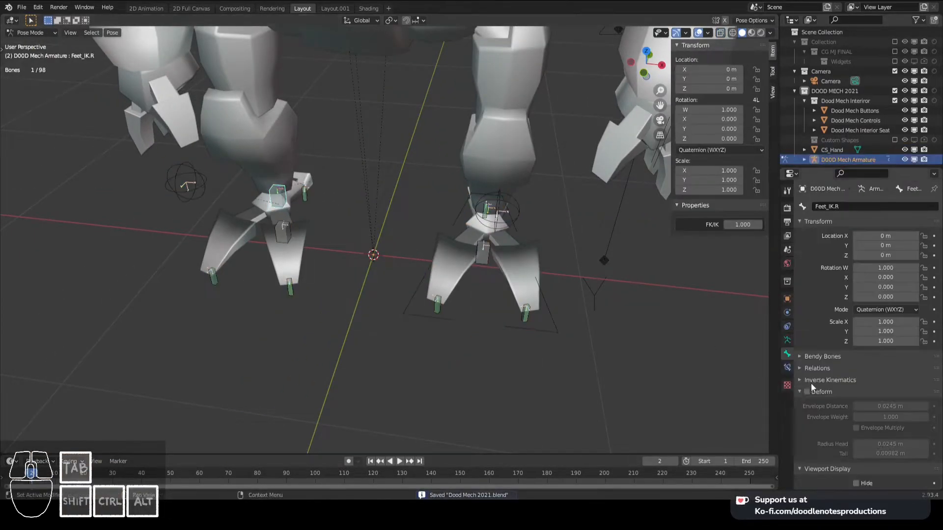
# Assign CS_Foot as the right foot IK bone's custom shape with Scale to Bone Length off and save the file
pyautogui.click(884, 355)
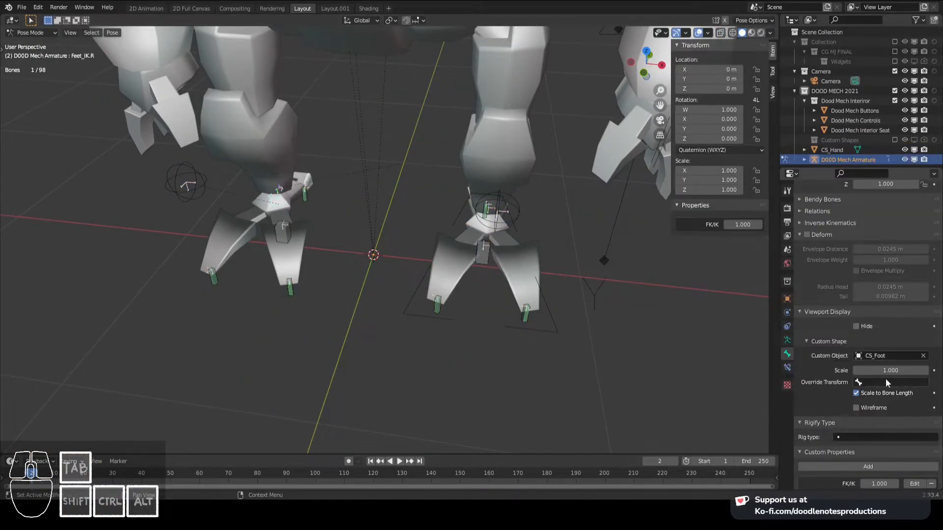
pyautogui.click(887, 393)
pyautogui.hotkey('ctrl', 's')
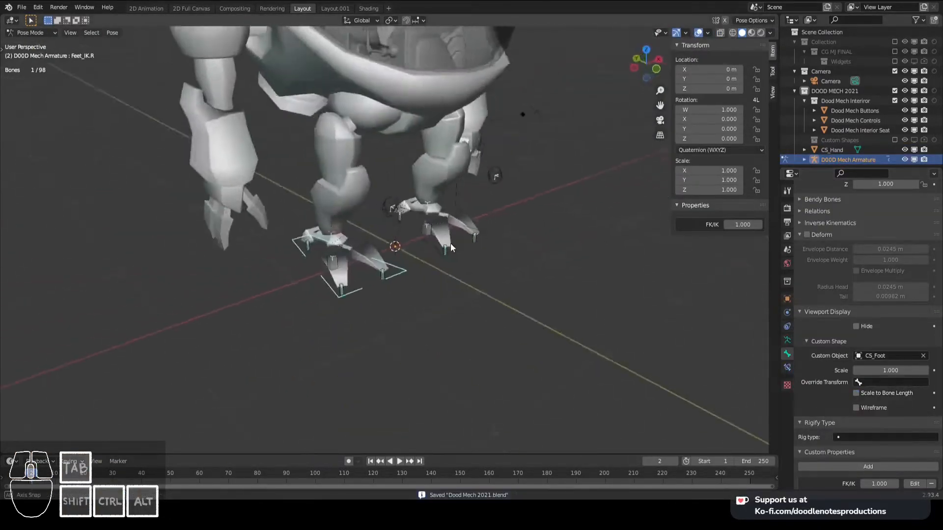
pyautogui.moveTo(450, 243); pyautogui.dragTo(399, 256, button='middle')
pyautogui.scroll(3, 399, 255)
pyautogui.keyDown('shift'); pyautogui.moveTo(400, 256); pyautogui.dragTo(454, 273, button='middle'); pyautogui.keyUp('shift')
pyautogui.scroll(2, 454, 273)
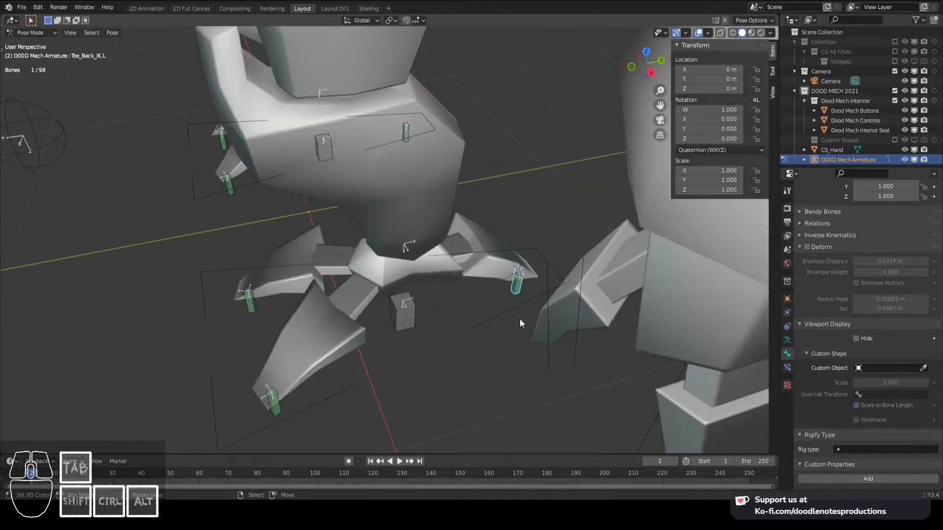
pyautogui.moveTo(520, 318); pyautogui.dragTo(491, 279, button='middle')
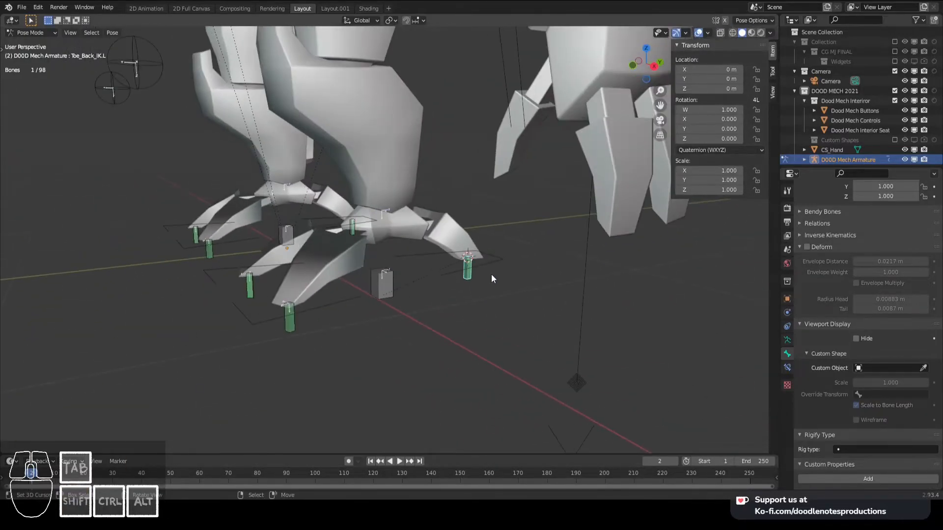
pyautogui.hotkey('ctrl', 'Tab')
pyautogui.hotkey('shift', 'a')
pyautogui.moveTo(490, 373)
pyautogui.click(534, 435)
pyautogui.press('KP_3')
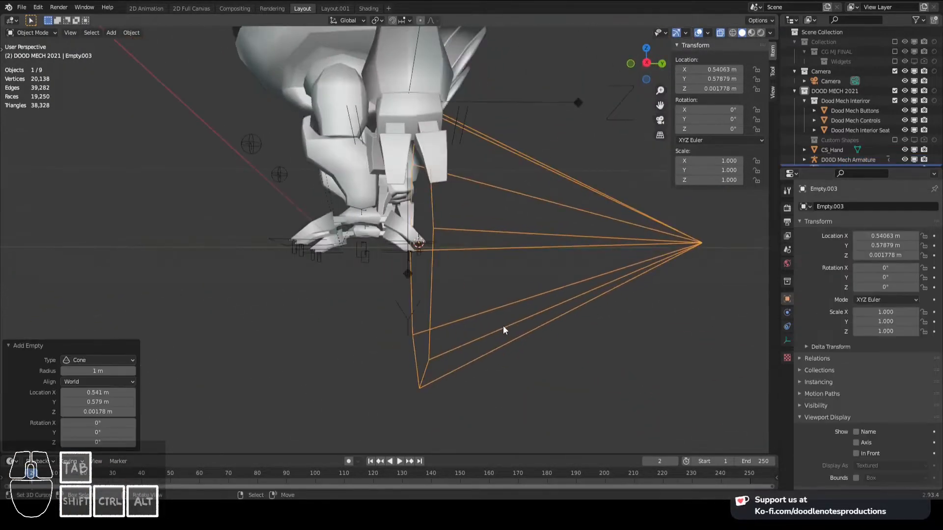
pyautogui.write('r-90')
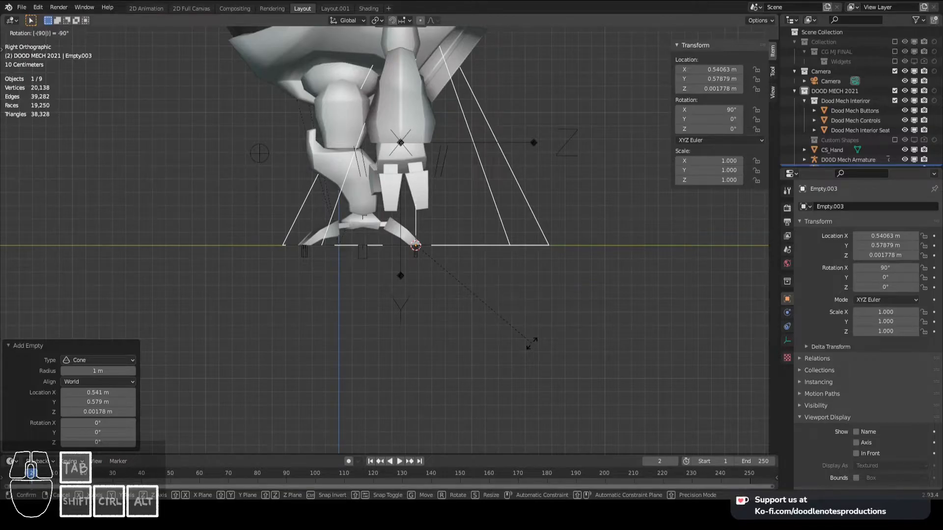
pyautogui.press('Escape')
pyautogui.moveTo(531, 342); pyautogui.dragTo(455, 282, button='middle')
pyautogui.press('Delete')
pyautogui.scroll(5, 406, 269)
pyautogui.rightClick(461, 247)
pyautogui.hotkey('shift', 'a')
pyautogui.moveTo(501, 249)
pyautogui.click(539, 280)
pyautogui.moveTo(539, 280); pyautogui.dragTo(443, 244, button='middle')
# Save the file, add a mesh plane at the left foot's floor bone and rotate it -90° about X
pyautogui.hotkey('ctrl', 's')
pyautogui.hotkey('ctrl', 'Tab')
pyautogui.scroll(3, 392, 276)
pyautogui.hotkey('ctrl', 'Tab')
pyautogui.hotkey('shift', 'a')
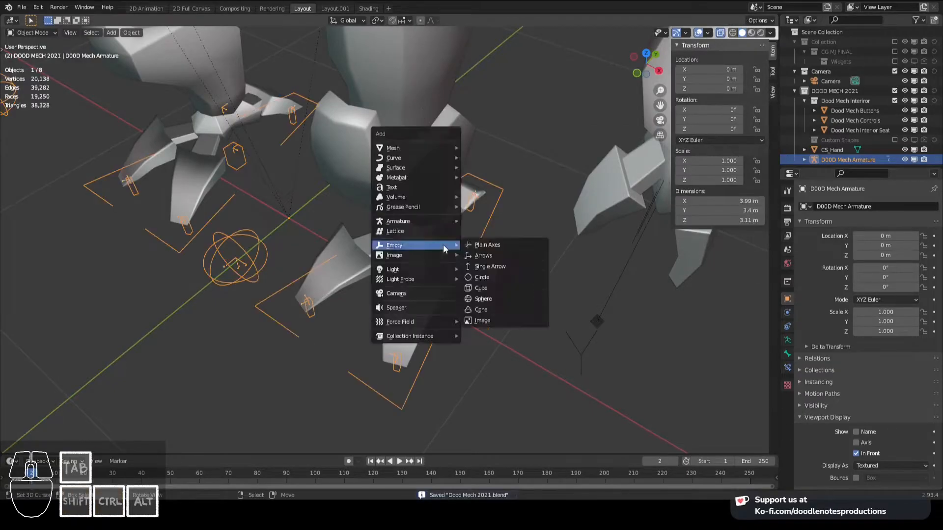
pyautogui.click(479, 145)
pyautogui.scroll(3, 478, 146)
pyautogui.moveTo(479, 146); pyautogui.dragTo(453, 253, button='middle')
pyautogui.write('rx-90')
pyautogui.press('Return')
# In Edit Mode, rotate the plane's geometry 90° about X so it lies flat on the floor
pyautogui.press('Tab')
pyautogui.write('rx90')
pyautogui.press('Return')
pyautogui.scroll(-5, 464, 243)
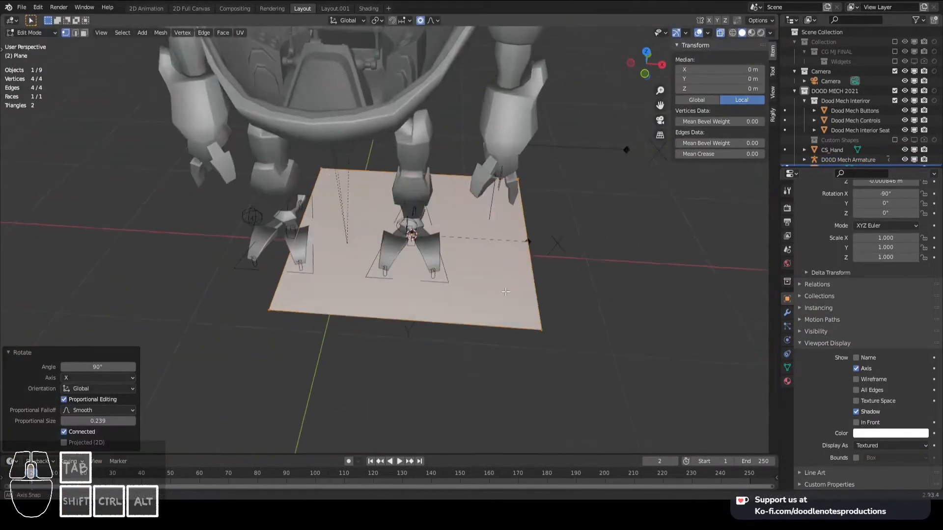
# Merge the plane's front and rear vertex pairs into a single lengthwise line and scale it to the foot
pyautogui.moveTo(256, 351); pyautogui.dragTo(577, 290)
pyautogui.press('m')
pyautogui.click(579, 290)
pyautogui.moveTo(275, 152); pyautogui.dragTo(524, 183)
pyautogui.press('m')
pyautogui.press('a')
pyautogui.press('s')
pyautogui.click(528, 210)
# Subdivide the line and extrude its middle vertex along X to form a cross under the foot
pyautogui.moveTo(528, 210); pyautogui.dragTo(452, 240, button='middle')
pyautogui.press('w')
pyautogui.click(457, 241)
pyautogui.rightClick(426, 232)
pyautogui.press('e')
pyautogui.press('x')
pyautogui.click(505, 231)
pyautogui.moveTo(506, 231); pyautogui.dragTo(514, 240, button='middle')
# Rename the cross CS_Floor Main, assign it to both foot floor bones with Scale to Bone Length off, and save the file
pyautogui.press('Tab')
pyautogui.scroll(-8, 482, 216)
pyautogui.press('F2')
pyautogui.write('CS_Floor Main')
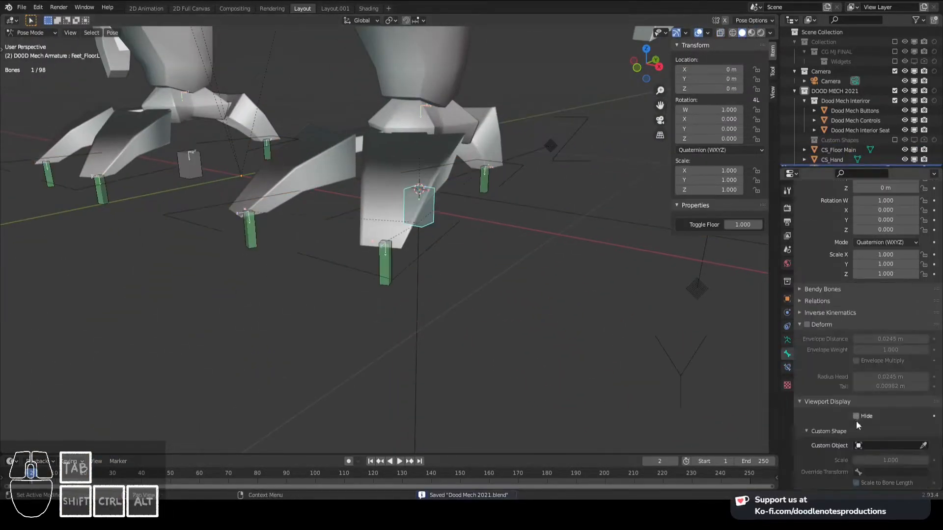
pyautogui.click(853, 390)
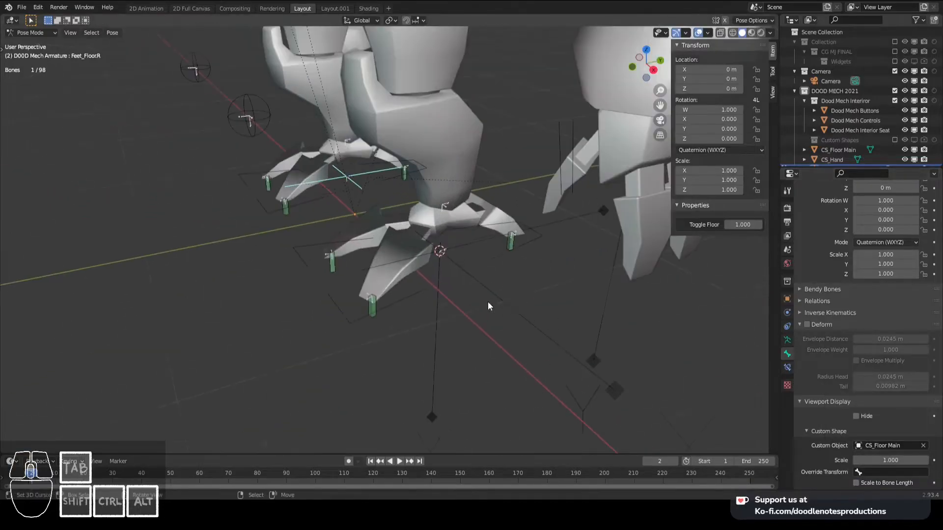
pyautogui.hotkey('ctrl', 's')
# Save the file and add a mesh plane at the left foot's back toe IK bone in Object Mode
pyautogui.moveTo(487, 301)
pyautogui.mouseDown(button='middle')
pyautogui.moveTo(539, 285)
pyautogui.moveTo(477, 317)
pyautogui.moveTo(481, 290)
pyautogui.mouseUp(button='middle')
pyautogui.scroll(2, 477, 317)
pyautogui.scroll(3, 484, 324)
pyautogui.rightClick(496, 251)
pyautogui.moveTo(496, 251); pyautogui.dragTo(458, 243, button='middle')
pyautogui.hotkey('ctrl', 's')
pyautogui.hotkey('ctrl', 'Tab')
pyautogui.hotkey('shift', 'a')
pyautogui.moveTo(457, 240)
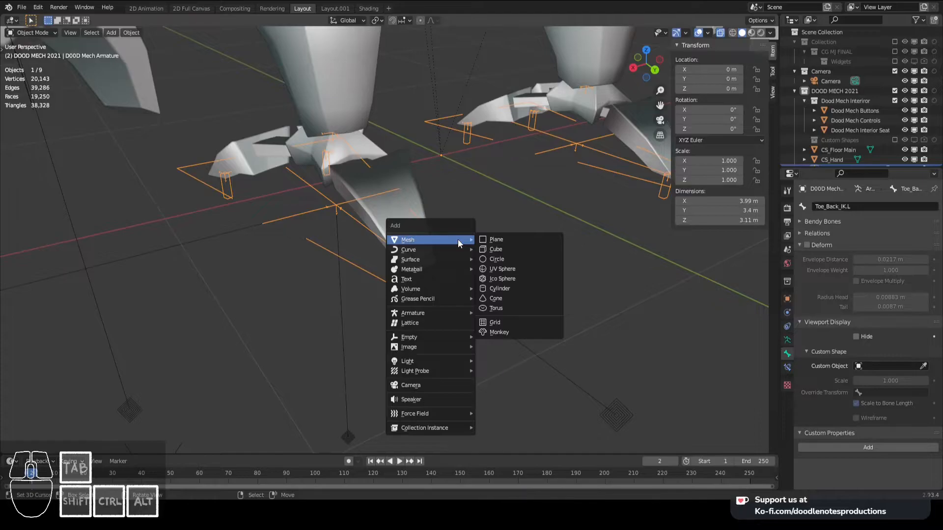
pyautogui.click(495, 239)
pyautogui.moveTo(487, 211); pyautogui.dragTo(474, 255, button='middle')
# Save the file and scale the toe plane's mesh down in Edit Mode to about 0.42 m square
pyautogui.hotkey('ctrl', 's')
pyautogui.press('Tab')
pyautogui.press('s')
pyautogui.click(466, 258)
pyautogui.scroll(3, 472, 259)
pyautogui.press('s')
pyautogui.rightClick(493, 258)
pyautogui.press('Tab')
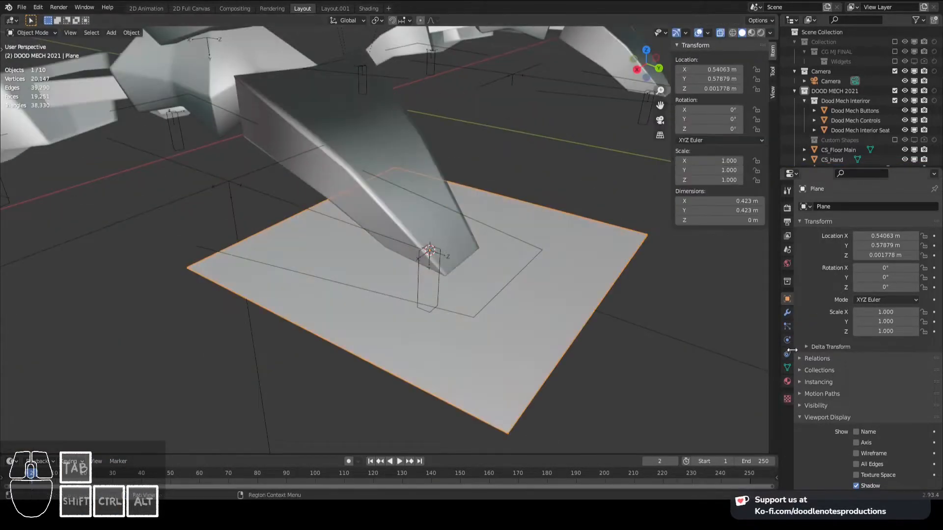
# Turn on the toe plane's axis display and rotate the object -90° about X in Object Mode
pyautogui.scroll(-4, 789, 339)
pyautogui.click(856, 369)
pyautogui.moveTo(467, 298); pyautogui.dragTo(362, 309, button='middle')
pyautogui.scroll(-7, 524, 280)
pyautogui.scroll(4, 524, 279)
pyautogui.press('r')
pyautogui.press('x')
pyautogui.press('-')
pyautogui.press('9')
pyautogui.press('0')
pyautogui.press('Return')
# Rotate the plane's mesh back 90° about X in Edit Mode and delete only its face, keeping the square outline
pyautogui.press('Tab')
pyautogui.press('r')
pyautogui.press('x')
pyautogui.press('9')
pyautogui.press('0')
pyautogui.press('Return')
pyautogui.scroll(-5, 524, 277)
pyautogui.press('x')
pyautogui.click(479, 289)
pyautogui.scroll(-2, 403, 278)
pyautogui.press('Tab')
pyautogui.moveTo(403, 278); pyautogui.dragTo(470, 268, button='middle')
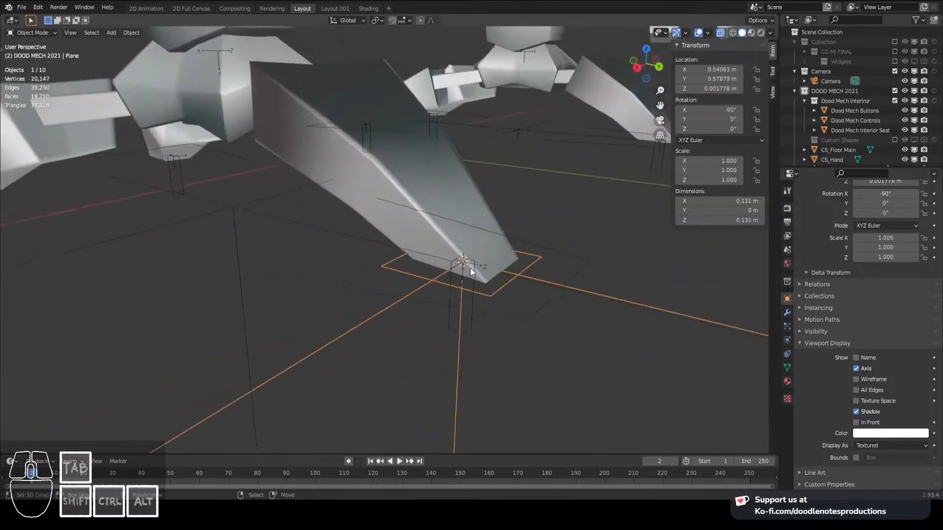
# Rename the outline CS_Floor Individual, assign it to the toe IK bones of both feet with Scale to Bone Length off, and save
pyautogui.press('F2')
pyautogui.write('CS_Floor Individual')
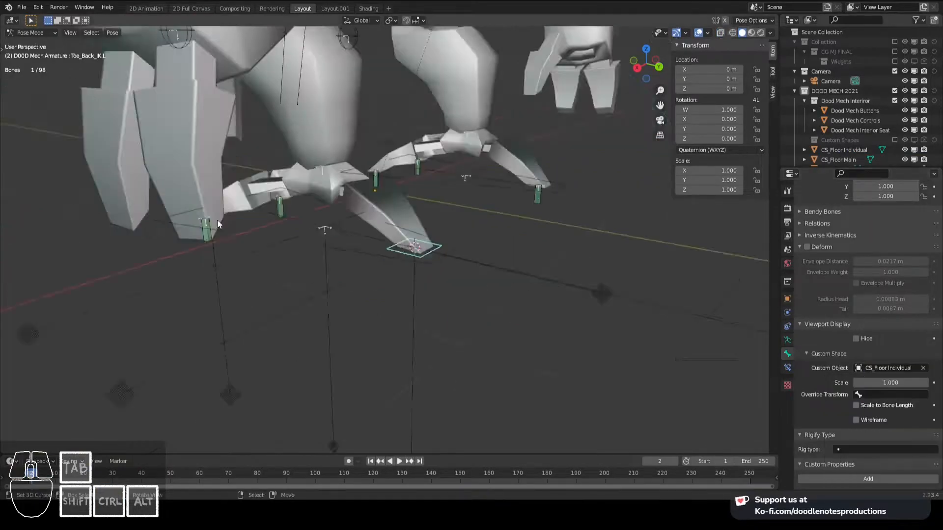
pyautogui.moveTo(435, 253); pyautogui.dragTo(447, 306, button='middle')
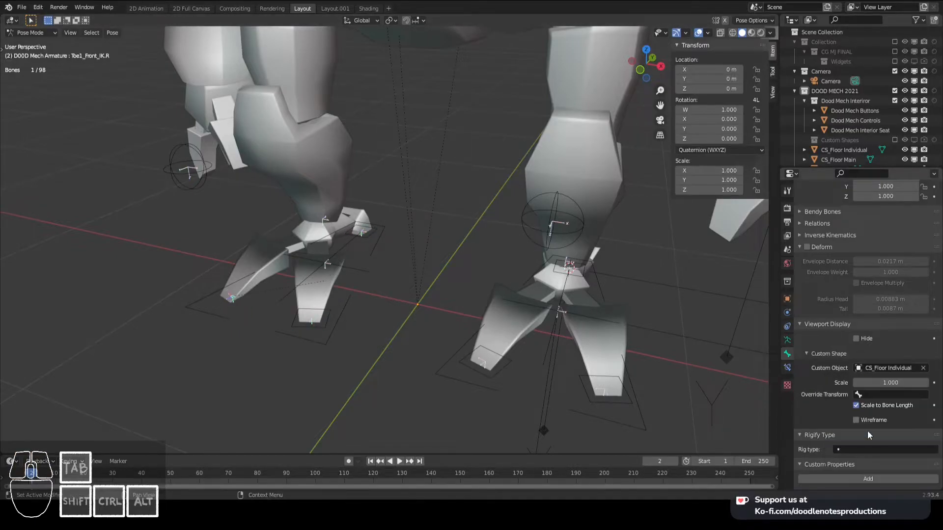
pyautogui.moveTo(442, 295); pyautogui.dragTo(543, 236, button='middle')
pyautogui.scroll(-3, 451, 257)
pyautogui.rightClick(451, 257)
pyautogui.scroll(-3, 437, 272)
pyautogui.hotkey('ctrl', 's')
# Move CS_Floor Individual and CS_Floor Main into the Custom Shapes collection in Object Mode and save the file
pyautogui.hotkey('ctrl', 'Tab')
pyautogui.rightClick(543, 238)
pyautogui.keyDown('shift'); pyautogui.rightClick(444, 369); pyautogui.keyUp('shift')
pyautogui.press('m')
pyautogui.moveTo(413, 308); pyautogui.dragTo(457, 296, button='middle')
pyautogui.hotkey('ctrl', 's')
# Show the leg bone layers in Pose Mode, assign a custom shape to the hip bones and adjust its scale
pyautogui.rightClick(457, 298)
pyautogui.click(787, 339)
pyautogui.hotkey('ctrl', 'Tab')
pyautogui.scroll(2, 434, 202)
pyautogui.rightClick(443, 187)
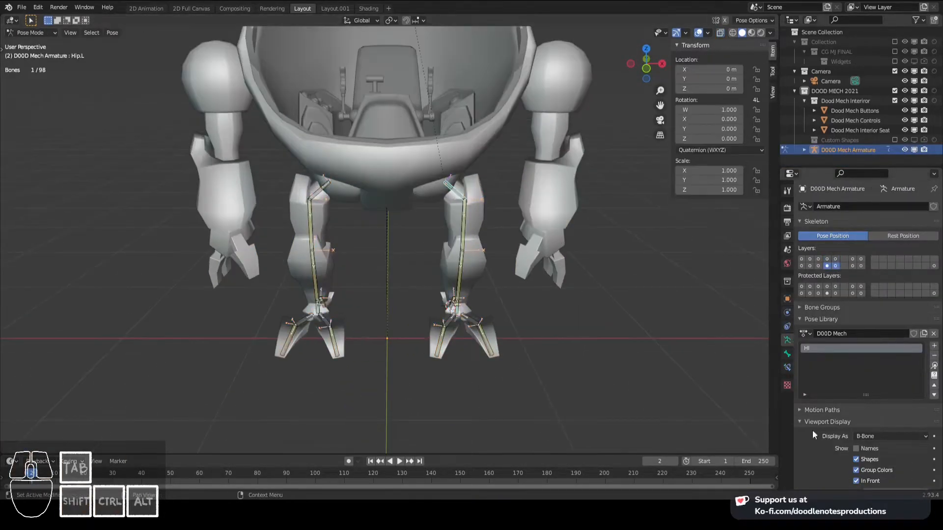
pyautogui.click(787, 353)
pyautogui.click(881, 369)
pyautogui.click(874, 420)
pyautogui.moveTo(634, 305); pyautogui.dragTo(589, 293, button='middle')
pyautogui.moveTo(884, 382); pyautogui.dragTo(899, 382)
pyautogui.press('KP_1')
pyautogui.scroll(3, 568, 320)
# Assign CS_FK as the custom shape of both upper leg bones and save the file
pyautogui.click(884, 368)
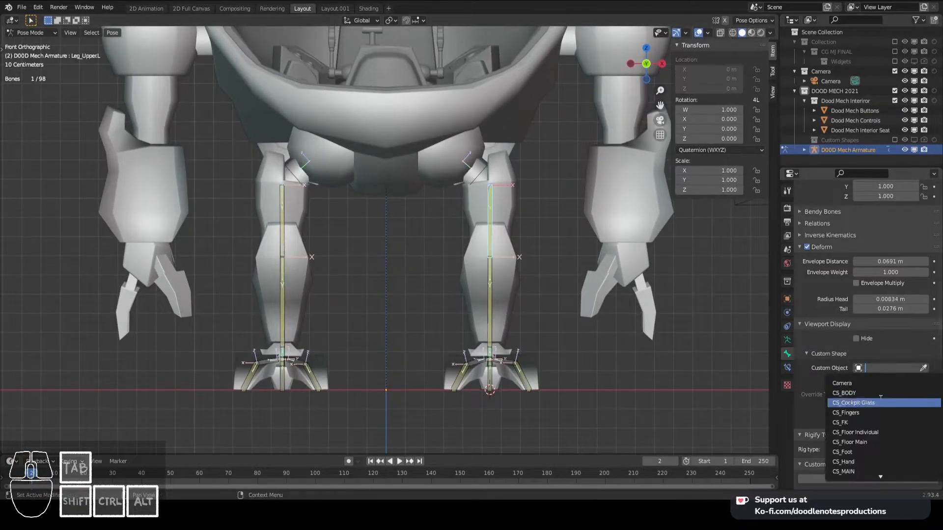
pyautogui.hotkey('ctrl', 's')
pyautogui.click(282, 221)
pyautogui.click(884, 368)
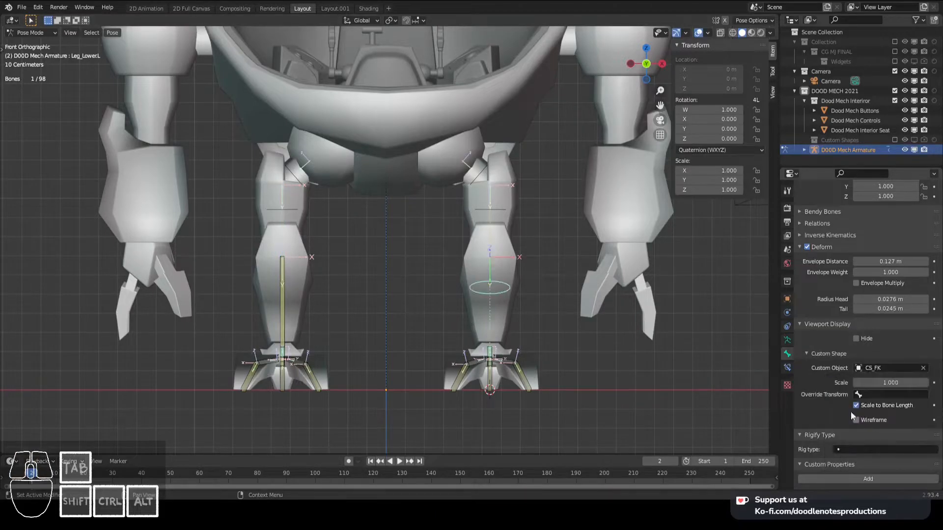
# Assign CS_FK to both lower leg bones, set the custom shape scale to 1.8 and save the file
pyautogui.press('KP_3')
pyautogui.scroll(-2, 390, 276)
pyautogui.scroll(2, 390, 276)
pyautogui.moveTo(882, 382); pyautogui.dragTo(899, 382)
pyautogui.moveTo(356, 290); pyautogui.dragTo(402, 324, button='middle')
pyautogui.click(283, 305)
pyautogui.click(889, 381)
pyautogui.write('1.8')
pyautogui.press('Return')
pyautogui.hotkey('ctrl', 's')
# Save the file and assign CS_FK at scale 1.8 to the feet bones
pyautogui.press('KP_1')
pyautogui.click(707, 33)
pyautogui.hotkey('ctrl', 's')
pyautogui.scroll(3, 422, 314)
pyautogui.keyDown('shift'); pyautogui.moveTo(442, 343); pyautogui.dragTo(433, 275, button='middle'); pyautogui.keyUp('shift')
pyautogui.rightClick(464, 276)
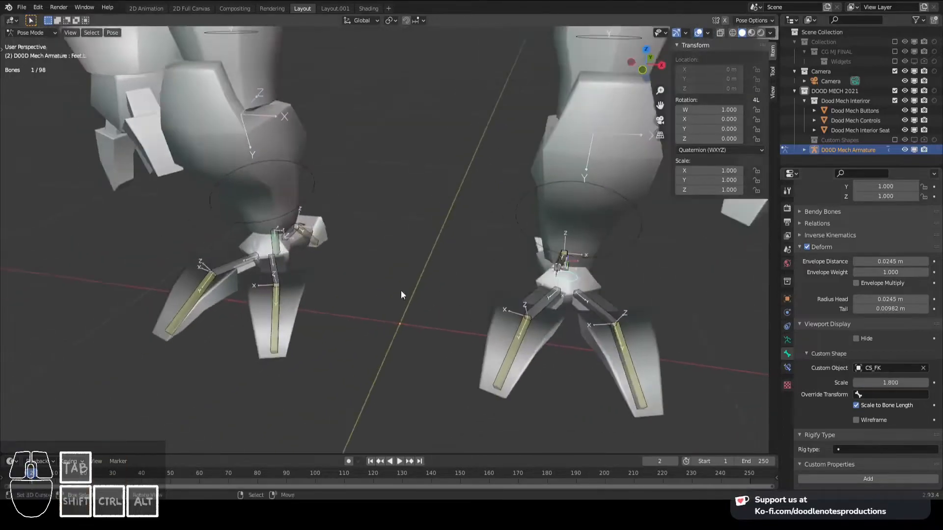
# Assign CS_Fingers at scale 1.5 to the upper and lower toe bones of the right foot
pyautogui.click(881, 368)
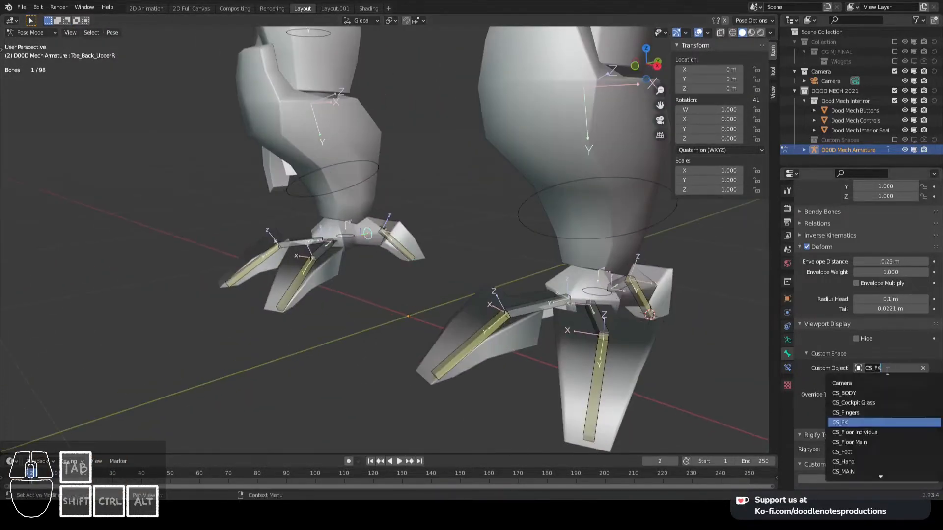
pyautogui.click(849, 412)
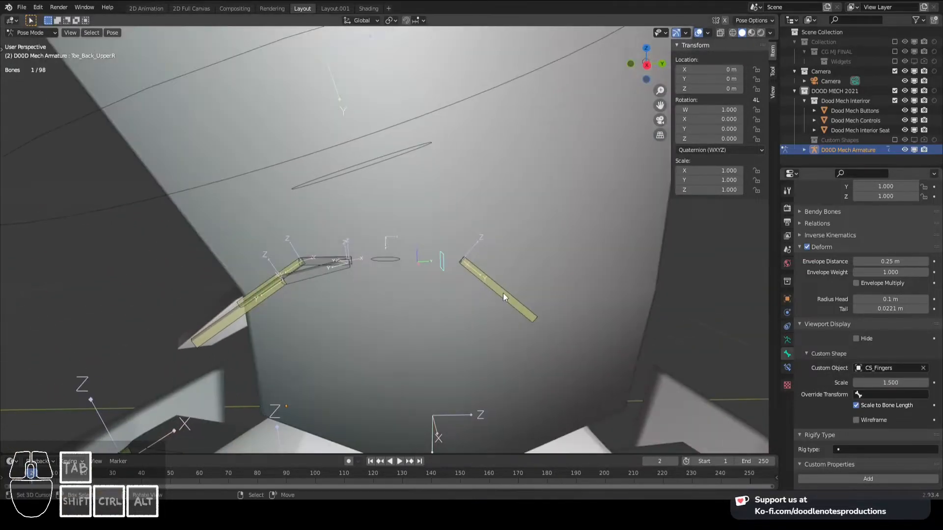
pyautogui.click(870, 367)
pyautogui.click(871, 413)
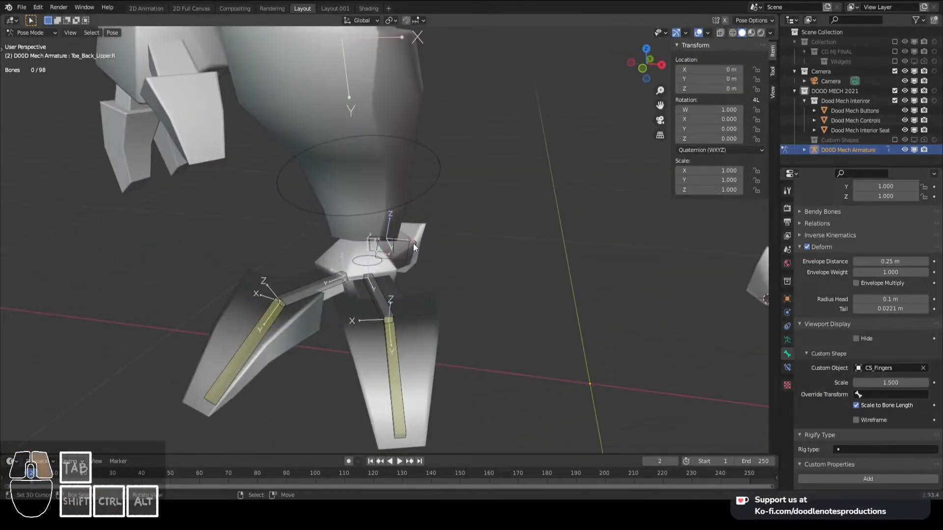
pyautogui.click(390, 300)
pyautogui.moveTo(390, 299)
pyautogui.mouseDown(button='middle')
pyautogui.moveTo(424, 279)
pyautogui.moveTo(372, 297)
pyautogui.mouseUp(button='middle')
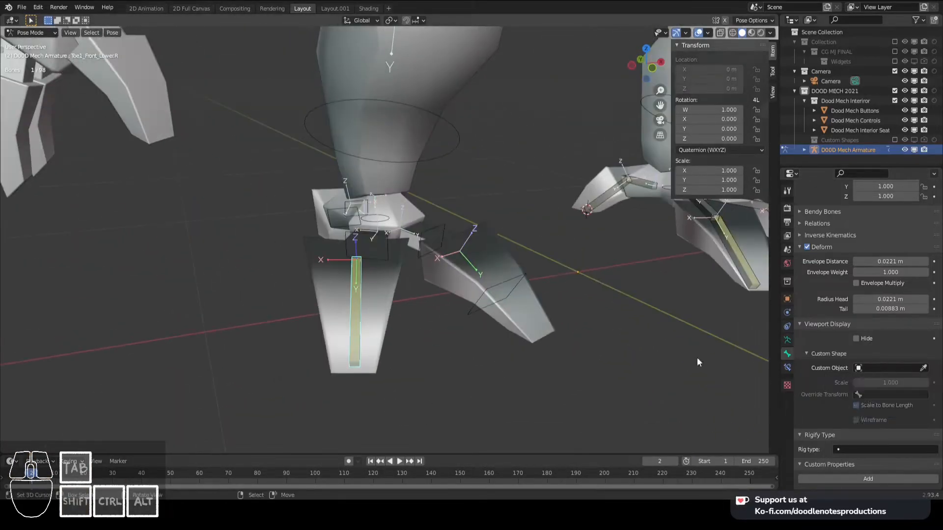
pyautogui.write('.0')
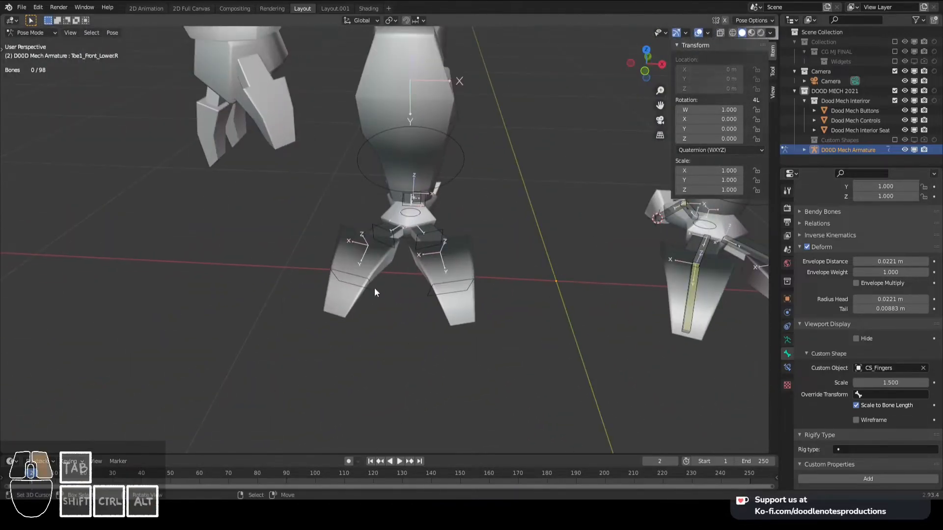
# Assign CS_Fingers to the left foot's upper and lower toe bones and set the shape scale to 1.5
pyautogui.click(877, 368)
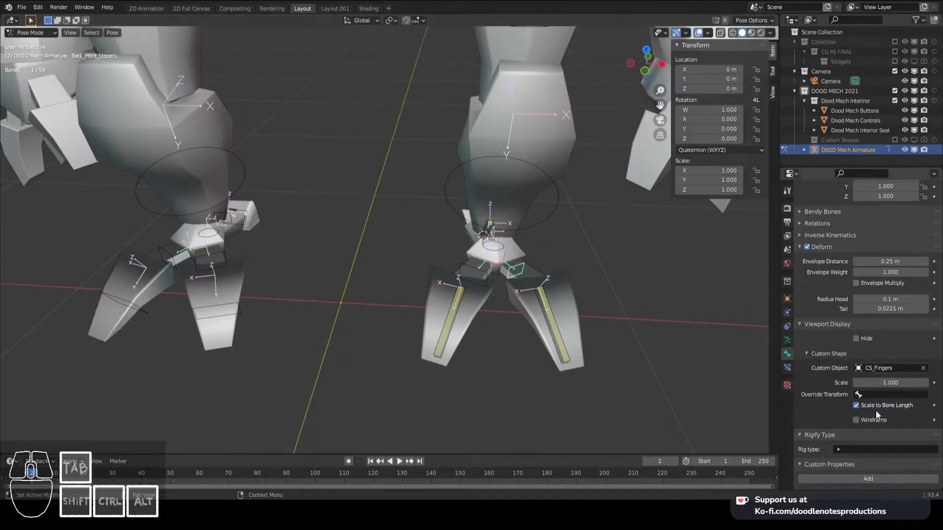
pyautogui.click(889, 395)
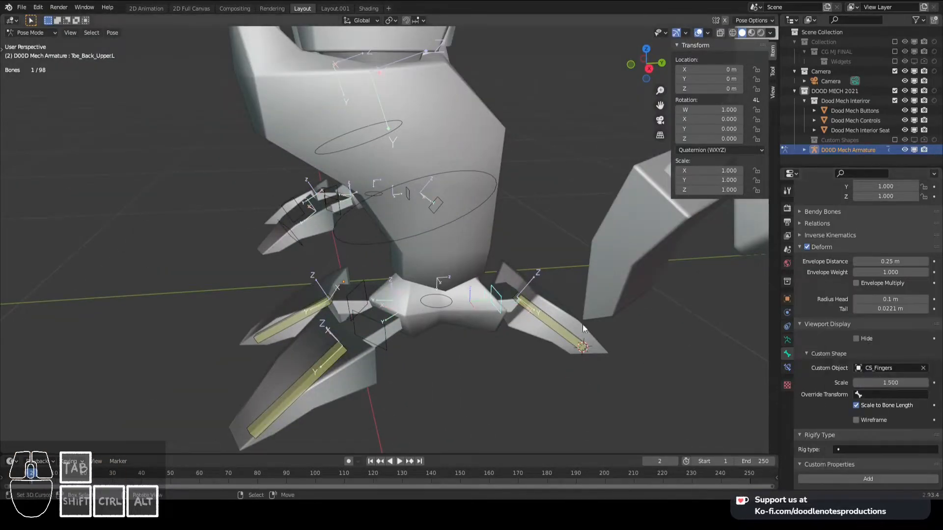
pyautogui.click(861, 413)
pyautogui.moveTo(520, 295); pyautogui.dragTo(497, 285, button='middle')
pyautogui.moveTo(375, 291); pyautogui.dragTo(476, 316, button='middle')
pyautogui.click(477, 315)
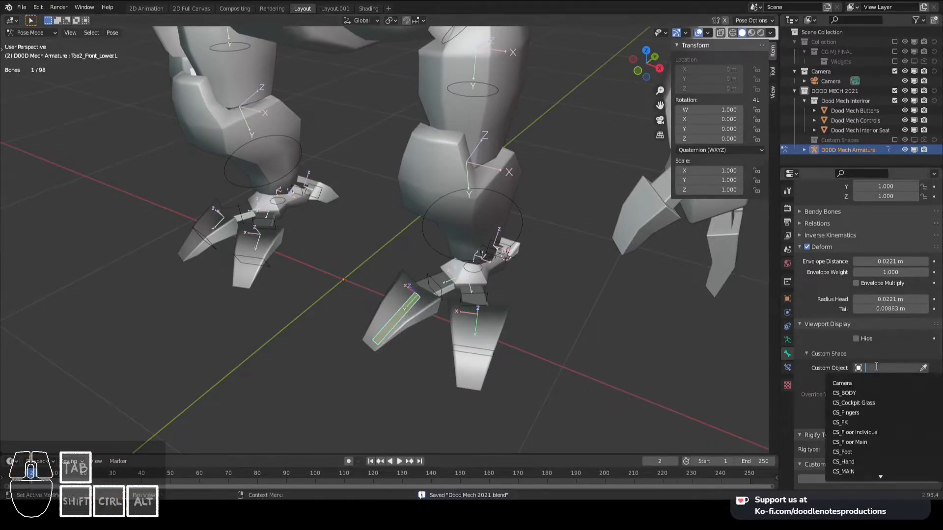
pyautogui.click(889, 381)
pyautogui.write('1.5')
pyautogui.press('Return')
# Save the file and display only the armature layer holding the cockpit chair and control bones
pyautogui.scroll(-6, 340, 122)
pyautogui.moveTo(340, 123); pyautogui.dragTo(383, 185, button='middle')
pyautogui.press('a')
pyautogui.press('KP_1')
pyautogui.scroll(-3, 490, 260)
pyautogui.moveTo(490, 261); pyautogui.dragTo(487, 281, button='middle')
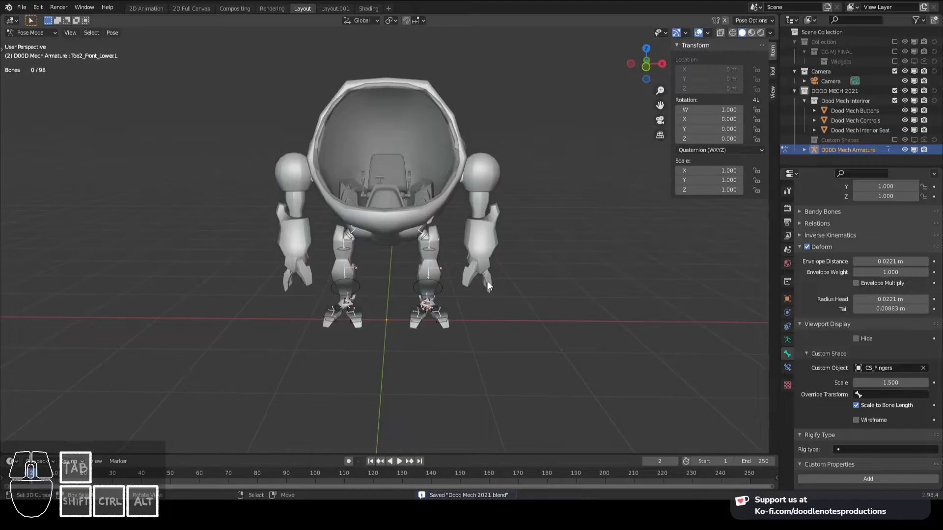
pyautogui.scroll(3, 388, 235)
pyautogui.click(786, 341)
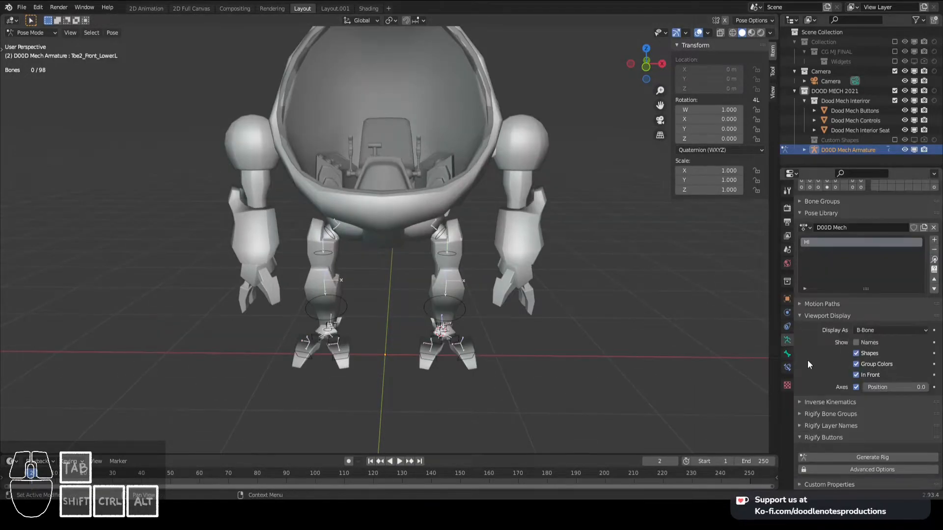
pyautogui.moveTo(732, 381); pyautogui.dragTo(800, 360, button='middle')
pyautogui.click(784, 356)
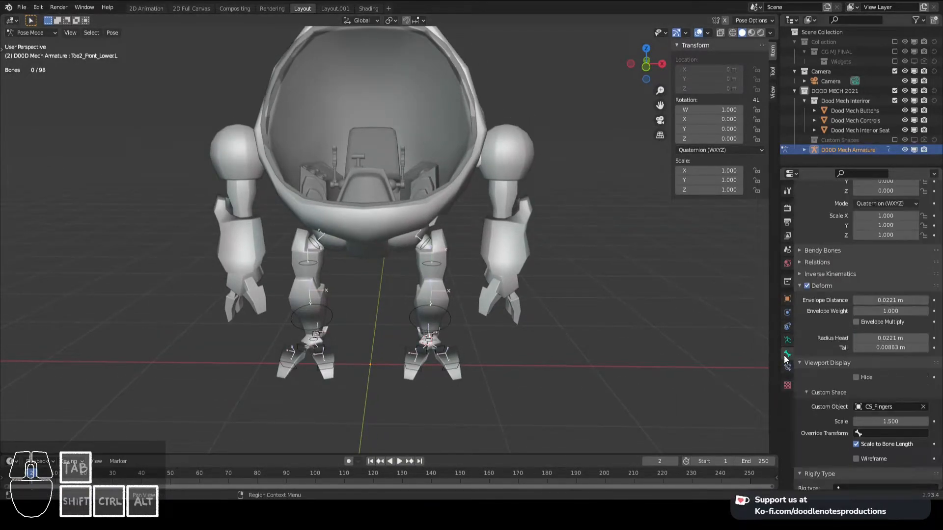
pyautogui.click(788, 341)
pyautogui.click(853, 260)
# Select the Chair bone and snap the 3D cursor to it
pyautogui.moveTo(521, 216); pyautogui.dragTo(414, 276, button='middle')
pyautogui.scroll(4, 456, 230)
pyautogui.rightClick(373, 216)
pyautogui.scroll(-4, 446, 248)
pyautogui.scroll(4, 414, 276)
pyautogui.hotkey('shift', 's')
pyautogui.press('Escape')
pyautogui.hotkey('ctrl', 'Tab')
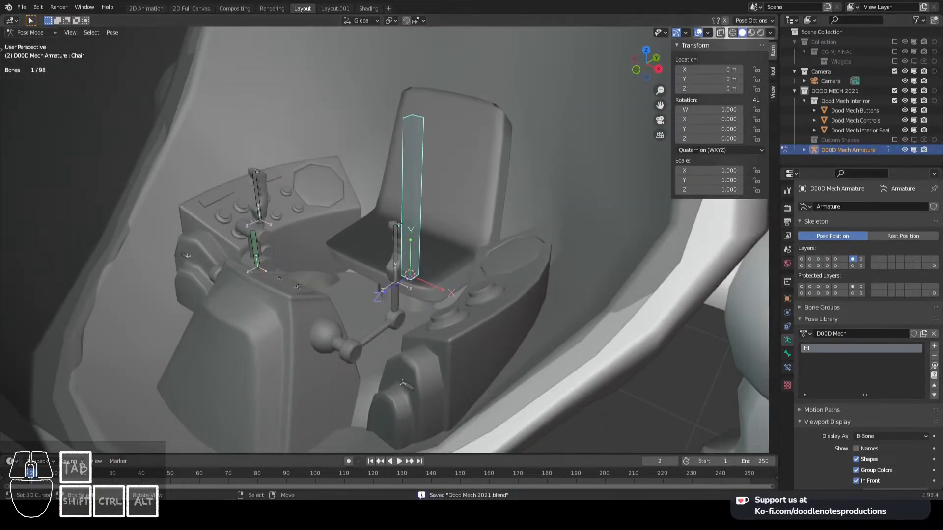
# Save the file and add a mesh plane at the Chair bone's base in Object Mode
pyautogui.press('Home')
pyautogui.scroll(3, 369, 214)
pyautogui.hotkey('ctrl', 'Tab')
pyautogui.moveTo(369, 214); pyautogui.dragTo(405, 270, button='middle')
pyautogui.scroll(-3, 400, 310)
pyautogui.hotkey('ctrl', 's')
pyautogui.scroll(2, 405, 270)
pyautogui.hotkey('ctrl', 'Tab')
pyautogui.hotkey('shift', 'a')
pyautogui.moveTo(444, 271)
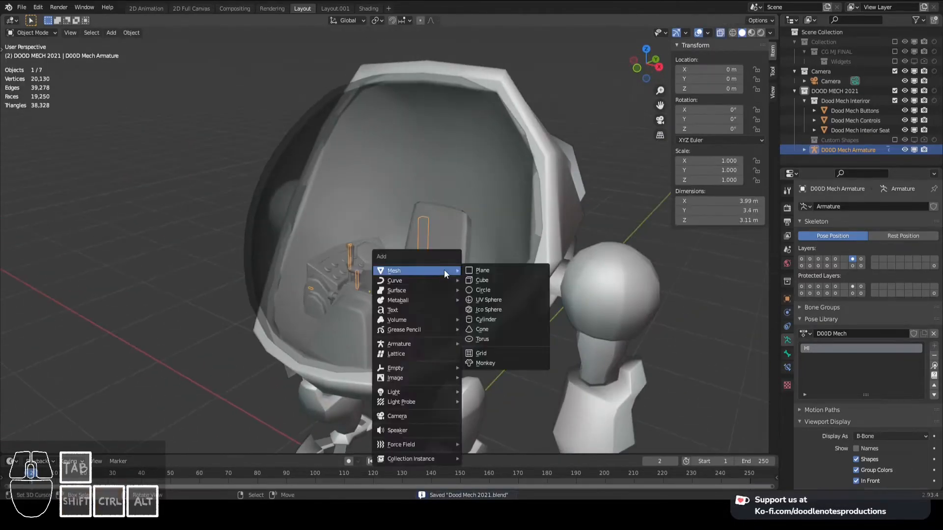
pyautogui.click(482, 270)
# Turn on the new plane's axis display and delete only its face in Edit Mode, keeping the border edges
pyautogui.click(787, 299)
pyautogui.press('Tab')
pyautogui.moveTo(521, 319); pyautogui.dragTo(505, 348, button='middle')
pyautogui.hotkey('alt', 'a')
pyautogui.press('Tab')
pyautogui.moveTo(633, 379); pyautogui.dragTo(631, 366, button='middle')
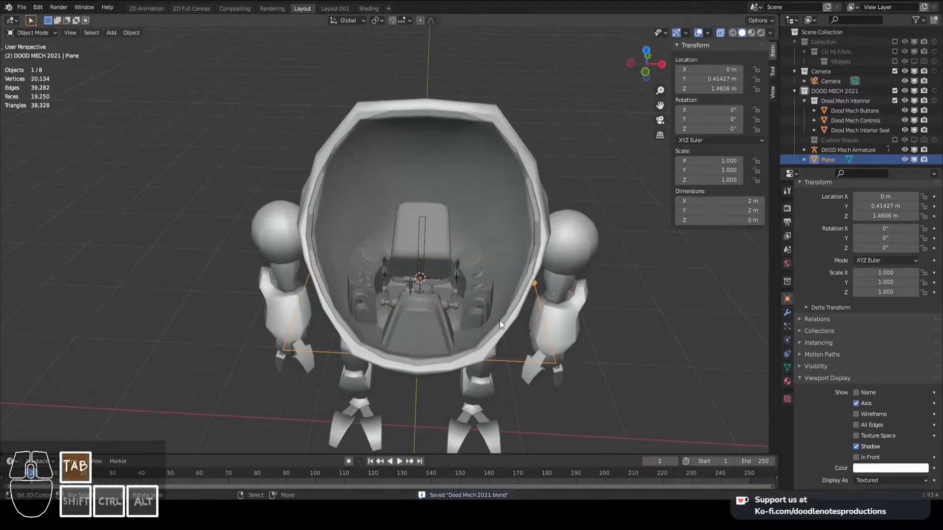
# Set the chair outline to display In Front and rotate the object 90° about X to match the Chair bone's axes
pyautogui.moveTo(340, 317)
pyautogui.mouseDown(button='middle')
pyautogui.moveTo(458, 293)
pyautogui.moveTo(608, 329)
pyautogui.mouseUp(button='middle')
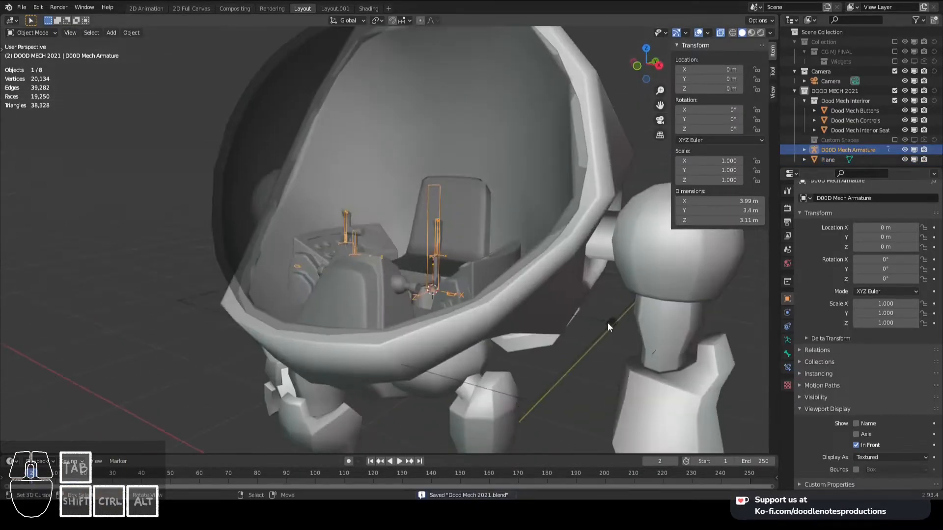
pyautogui.scroll(-2, 864, 393)
pyautogui.click(856, 429)
pyautogui.moveTo(450, 286); pyautogui.dragTo(437, 288, button='middle')
pyautogui.press('r')
pyautogui.press('x')
pyautogui.press('9')
pyautogui.press('0')
pyautogui.press('Return')
# Rotate all of the outline's vertices 90° about X in Edit Mode so the square lies horizontal again
pyautogui.press('Tab')
pyautogui.press('a')
pyautogui.press('r')
pyautogui.press('x')
pyautogui.press('9')
pyautogui.press('0')
pyautogui.press('Return')
# Scale the outline down to the seat's size and move it about 0.06 m along Y and 0.135 m up along Z
pyautogui.moveTo(393, 245); pyautogui.dragTo(427, 271, button='middle')
pyautogui.press('s')
pyautogui.click(442, 265)
pyautogui.press('g')
pyautogui.press('y')
pyautogui.click(417, 277)
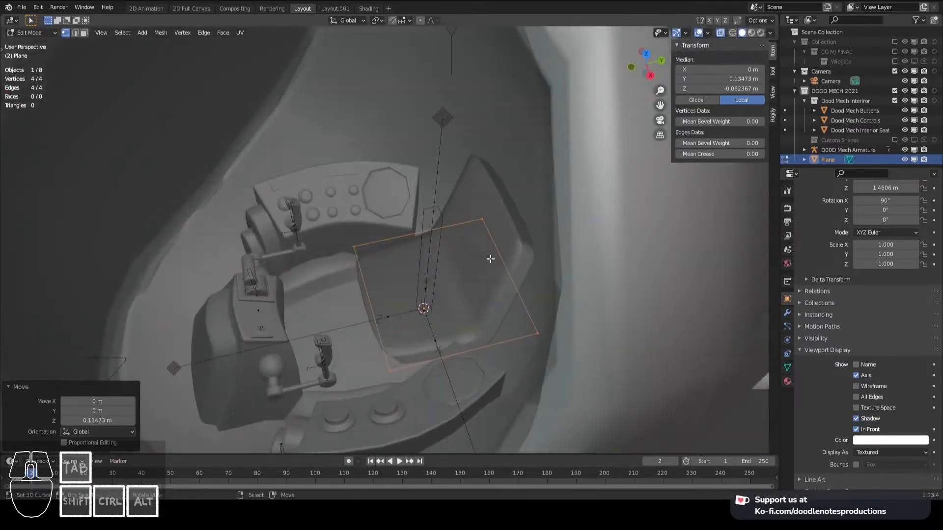
# Slide the chair outline's rear corners along their edges and extrude the rear edge about 0.51 m up along Z
pyautogui.keyDown('shift'); pyautogui.click(526, 334); pyautogui.keyUp('shift')
pyautogui.press('g')
pyautogui.press('g')
pyautogui.moveTo(483, 333); pyautogui.dragTo(512, 314, button='middle')
pyautogui.press('e')
pyautogui.press('z')
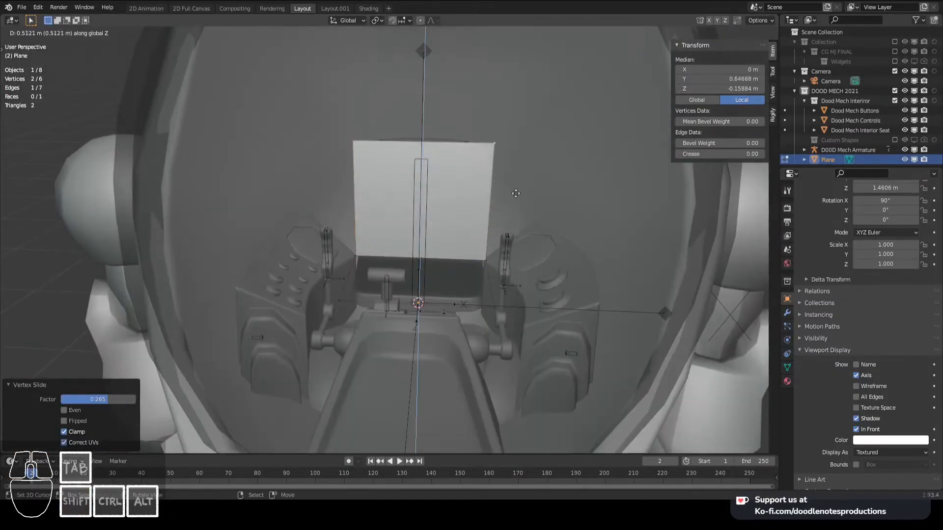
pyautogui.click(514, 191)
# Move the extruded top edge along Y to follow the backrest's slant and scale it along X to the backrest's width
pyautogui.moveTo(514, 191); pyautogui.dragTo(452, 219, button='middle')
pyautogui.press('g')
pyautogui.press('y')
pyautogui.press('x')
pyautogui.click(402, 235)
pyautogui.moveTo(402, 235); pyautogui.dragTo(558, 222, button='middle')
pyautogui.press('s')
pyautogui.press('x')
pyautogui.click(486, 192)
# Leave Edit Mode, rename the outline object CS_Chair and save the file
pyautogui.press('Tab')
pyautogui.scroll(-5, 500, 263)
pyautogui.scroll(5, 558, 222)
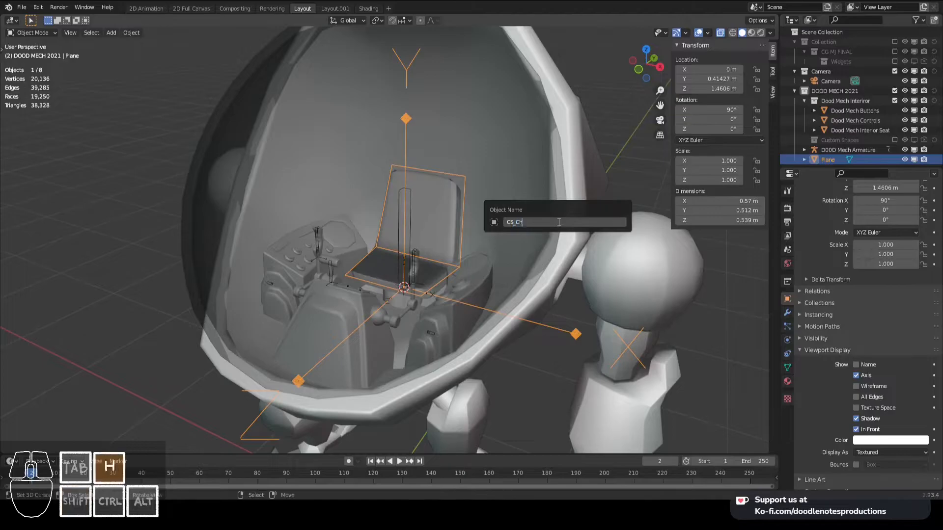
pyautogui.hotkey('ctrl', 's')
# Set CS_Chair as the Chair bone's custom shape with Scale to Bone Length turned off
pyautogui.rightClick(402, 205)
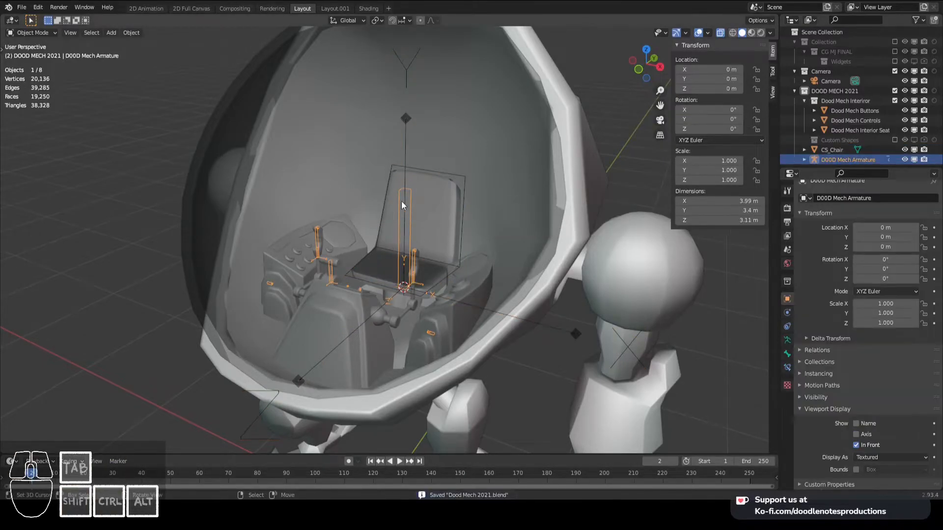
pyautogui.click(787, 354)
pyautogui.click(887, 368)
pyautogui.click(896, 406)
pyautogui.moveTo(572, 307); pyautogui.dragTo(621, 311, button='middle')
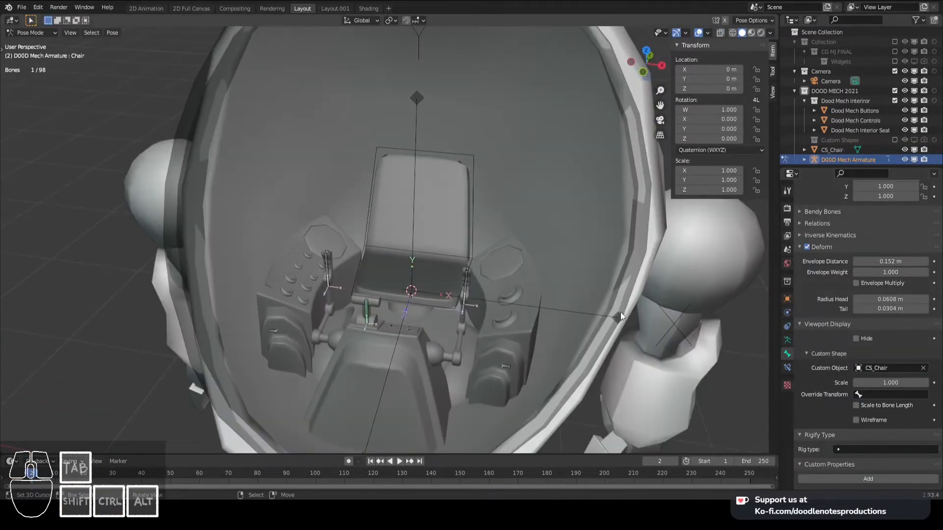
# Move the CS_Chair object into the Custom Shapes collection and save the file
pyautogui.hotkey('ctrl', 'Tab')
pyautogui.rightClick(621, 317)
pyautogui.press('m')
pyautogui.click(597, 369)
pyautogui.rightClick(409, 263)
pyautogui.hotkey('ctrl', 's')
# Snap the 3D cursor to the Handle.L bone, return to Object Mode and save the file
pyautogui.moveTo(408, 263); pyautogui.dragTo(417, 290, button='middle')
pyautogui.scroll(5, 467, 281)
pyautogui.scroll(-5, 488, 253)
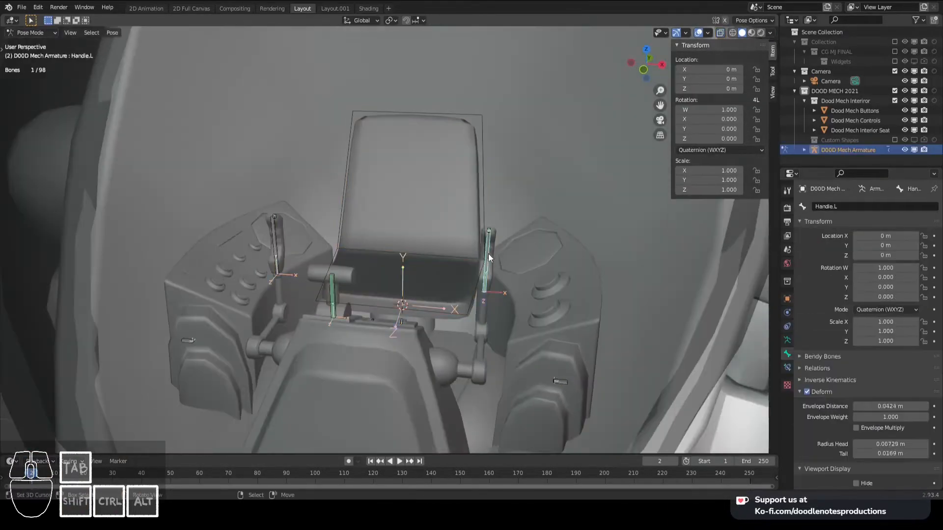
pyautogui.hotkey('ctrl', 'Tab')
pyautogui.click(476, 309)
pyautogui.hotkey('ctrl', 'Tab')
pyautogui.hotkey('ctrl', 's')
# Add a circle mesh at the 3D cursor and turn on its Axis and In Front display
pyautogui.scroll(5, 486, 255)
pyautogui.hotkey('shift', 'a')
pyautogui.click(528, 277)
pyautogui.scroll(-4, 521, 277)
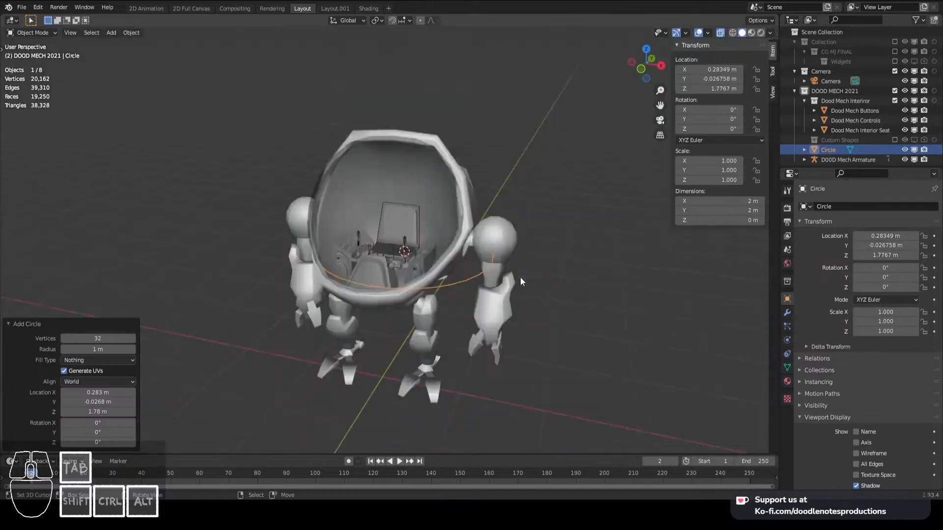
pyautogui.click(856, 403)
pyautogui.click(856, 458)
# Rotate the circle object 90° about X to match the handle bone's axes
pyautogui.press('r')
pyautogui.press('x')
pyautogui.press('9')
pyautogui.press('0')
pyautogui.press('Return')
pyautogui.scroll(-2, 412, 219)
# Rotate all of the circle's vertices 90° about X in Edit Mode so the ring lies horizontal
pyautogui.press('Tab')
pyautogui.press('r')
pyautogui.press('x')
pyautogui.press('9')
pyautogui.press('0')
pyautogui.press('Return')
pyautogui.scroll(3, 434, 223)
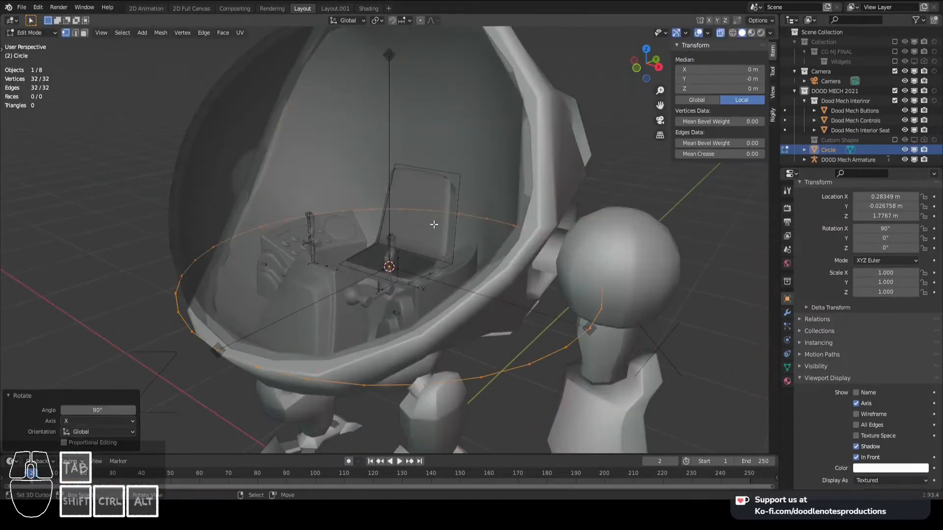
# Scale the circle down to a ring slightly wider than the base of the handle grip
pyautogui.press('s')
pyautogui.click(396, 282)
pyautogui.scroll(7, 417, 283)
pyautogui.press('s')
pyautogui.moveTo(462, 290); pyautogui.dragTo(417, 265, button='middle')
pyautogui.scroll(-8, 513, 288)
# Duplicate the ring up along Z to the top of the handle and tilt the copy about X
pyautogui.hotkey('shift', 'd')
pyautogui.press('z')
pyautogui.click(465, 126)
pyautogui.press('r')
pyautogui.press('x')
pyautogui.click(466, 162)
# Reposition and rotate the upper ring in the side view to align with the handle's slanted top
pyautogui.press('KP_3')
pyautogui.hotkey('shift', 'z')
pyautogui.press('g')
pyautogui.click(487, 187)
pyautogui.press('r')
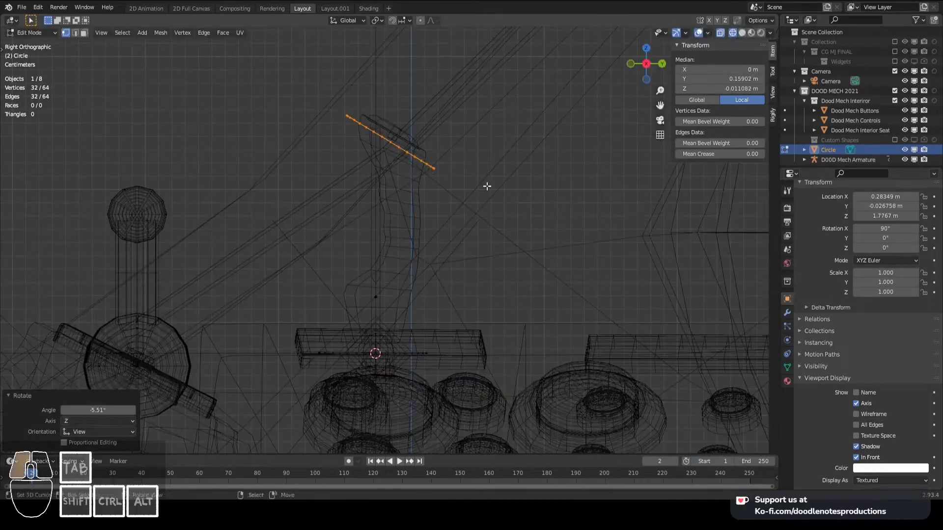
pyautogui.click(492, 179)
# Trim both rings to open arcs and connect them with a curved line running in front of the handle
pyautogui.press('Tab')
pyautogui.moveTo(493, 179); pyautogui.dragTo(393, 295, button='middle')
pyautogui.press('Tab')
pyautogui.click(394, 332)
pyautogui.press('KP_7')
pyautogui.moveTo(469, 339)
pyautogui.mouseDown(button='middle')
pyautogui.moveTo(479, 295)
pyautogui.moveTo(473, 302)
pyautogui.moveTo(454, 277)
pyautogui.moveTo(447, 284)
pyautogui.moveTo(419, 272)
pyautogui.moveTo(440, 302)
pyautogui.mouseUp(button='middle')
pyautogui.hotkey('shift', 'z')
pyautogui.click(414, 97)
pyautogui.press('KP_3')
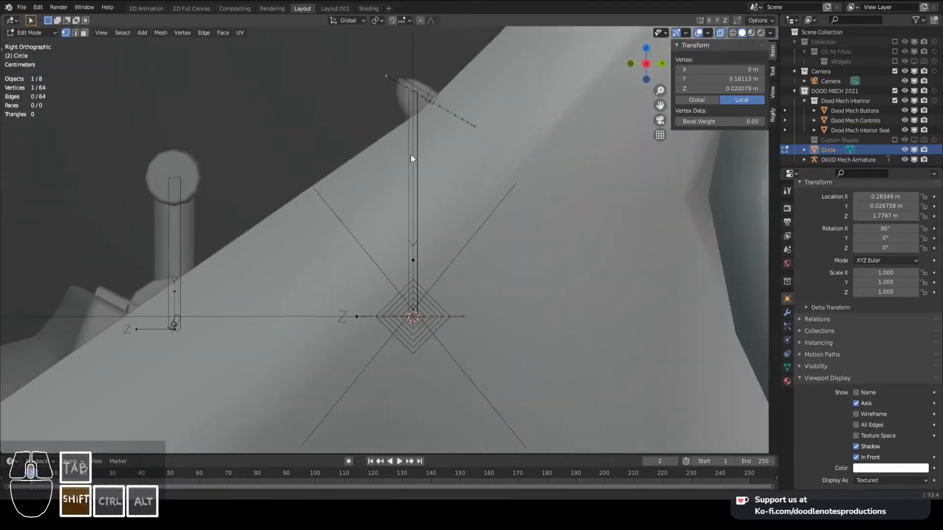
pyautogui.moveTo(276, 302); pyautogui.dragTo(491, 197, button='middle')
pyautogui.press('Tab')
pyautogui.press('Tab')
pyautogui.press('ctrl+KP_Add')
pyautogui.press('Tab')
# Rename the handle shape CS_Controls, save the file and select the Handle.L bone in Pose Mode
pyautogui.press('F2')
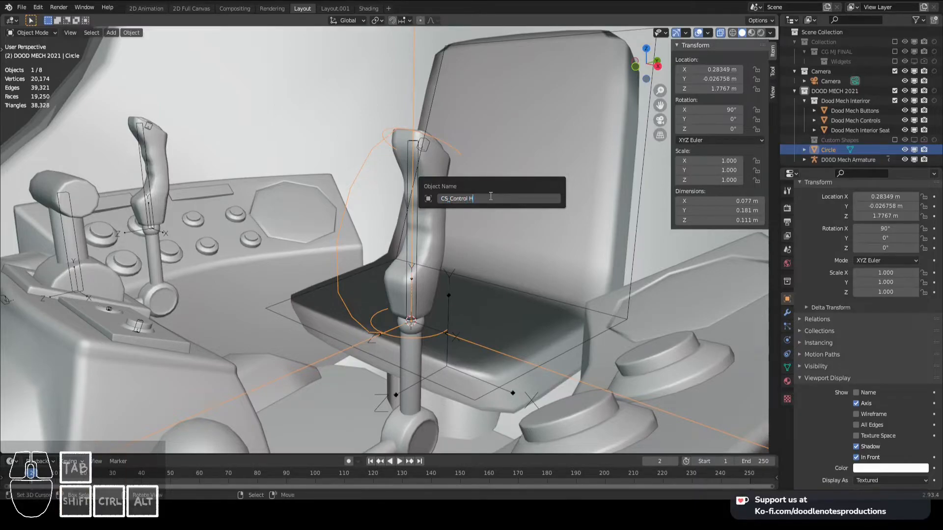
pyautogui.click(363, 220)
pyautogui.hotkey('ctrl', 'Tab')
pyautogui.moveTo(364, 220); pyautogui.dragTo(410, 211, button='middle')
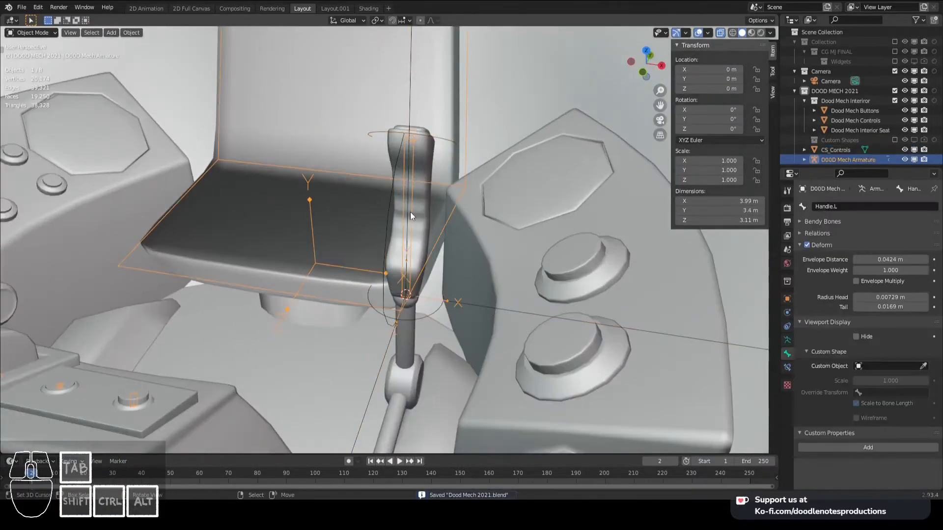
# Assign CS_Controls as custom shape to the Handle.L and Handle.R bones and move the object into Custom Shapes
pyautogui.click(884, 375)
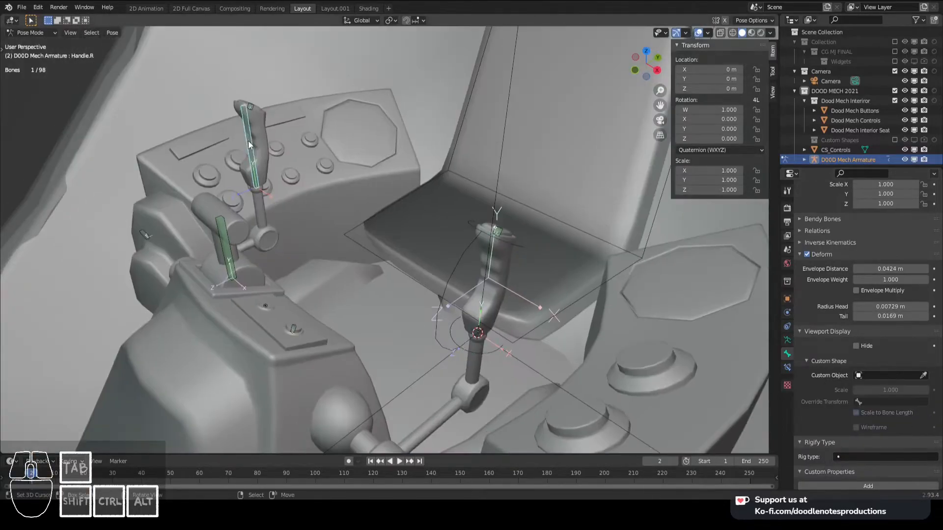
pyautogui.click(884, 367)
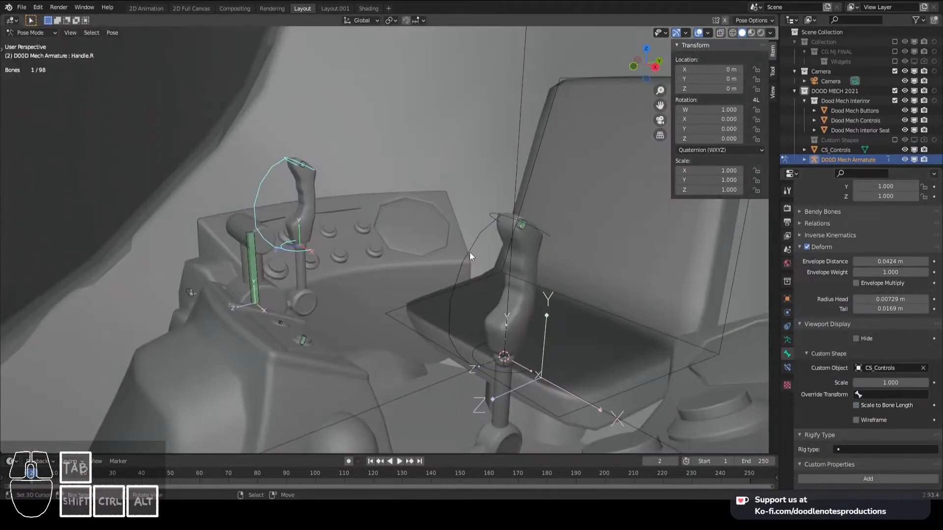
pyautogui.hotkey('ctrl', 'Tab')
pyautogui.press('m')
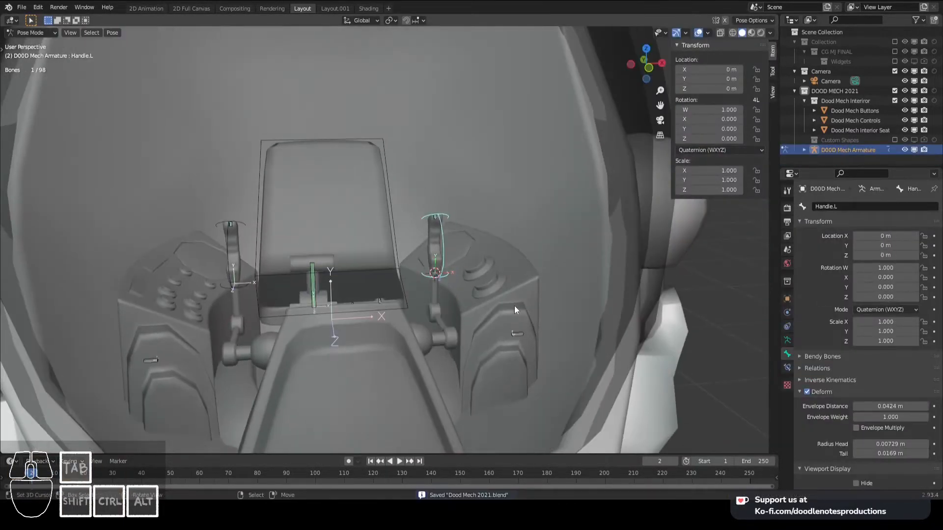
# Give the two side console bones a sphere custom shape with Scale to Bone Length turned off
pyautogui.scroll(-7, 874, 294)
pyautogui.click(884, 368)
pyautogui.click(856, 405)
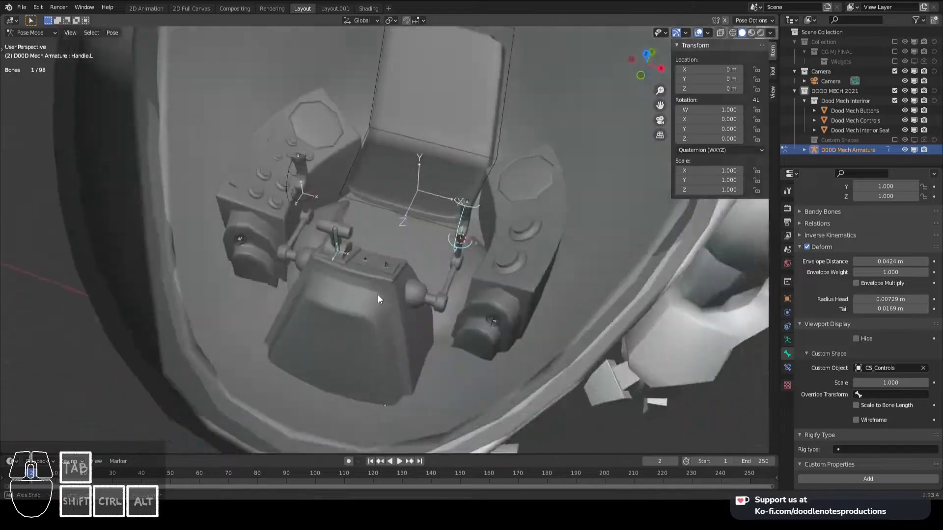
# Snap the 3D cursor to the Ignition Accelerator bone and save the file
pyautogui.moveTo(378, 293); pyautogui.dragTo(449, 212, button='middle')
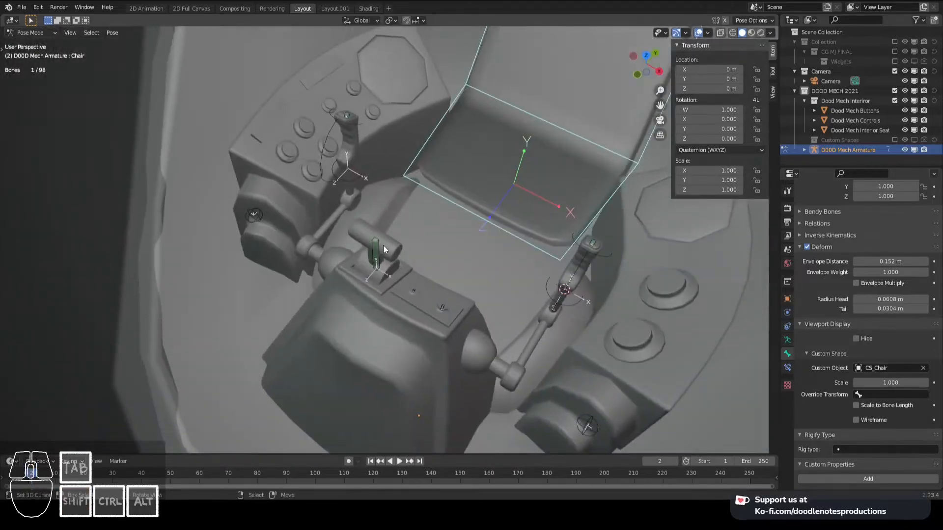
pyautogui.click(432, 260)
pyautogui.hotkey('shift', 's')
pyautogui.click(432, 309)
pyautogui.hotkey('ctrl', 's')
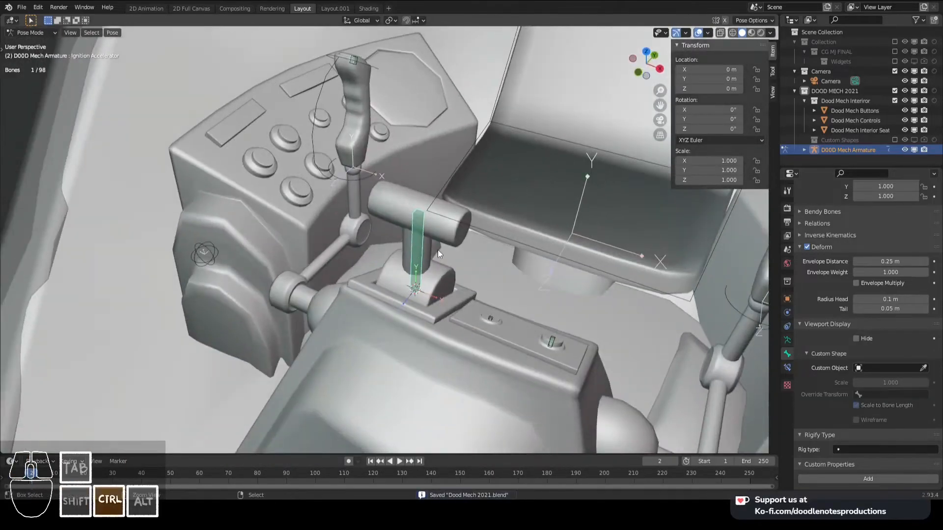
# Add a plane at the 3D cursor, rotate it 90° about X and merge its vertices at center into one point
pyautogui.hotkey('shift', 'a')
pyautogui.moveTo(515, 271)
pyautogui.click(604, 271)
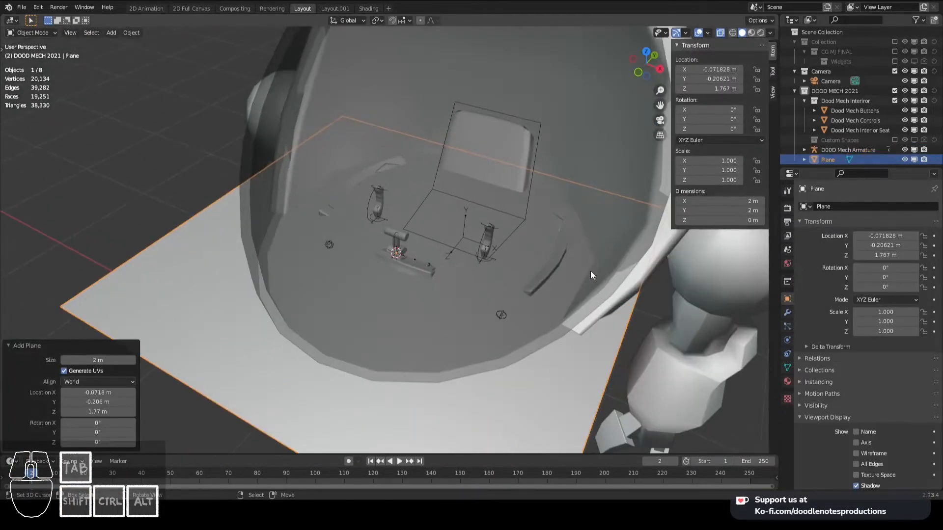
pyautogui.press('Tab')
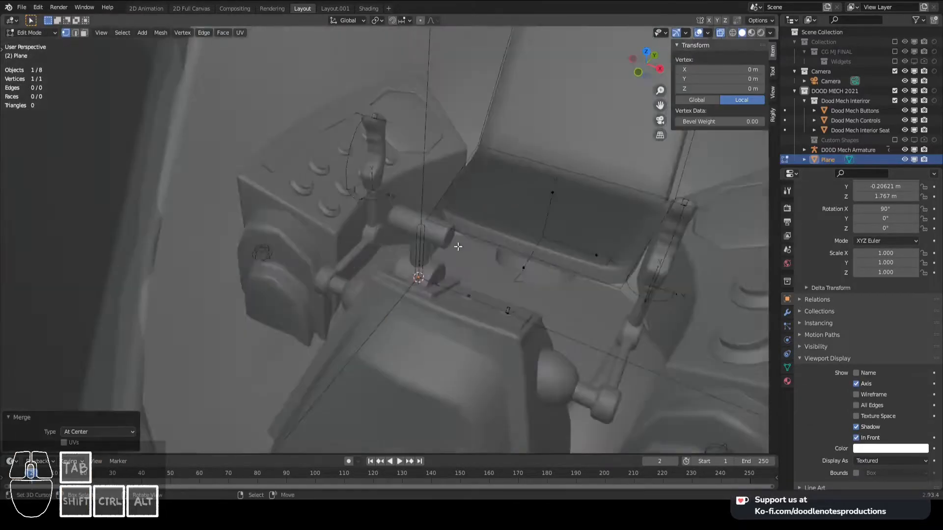
pyautogui.press('m')
# Extrude the point up the lever to the grip's end and place grip-sized circles at both ends, about 0.118 m apart along X
pyautogui.press('e')
pyautogui.click(426, 165)
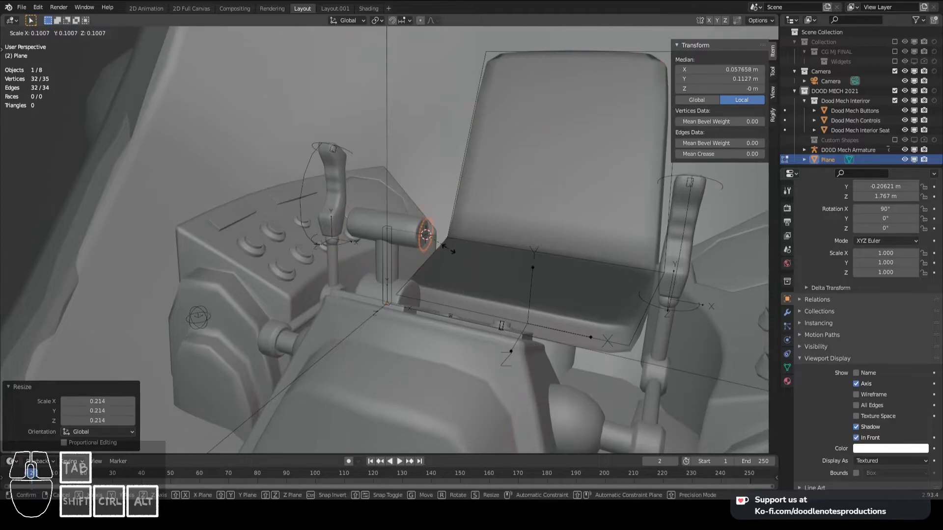
pyautogui.click(447, 249)
pyautogui.click(526, 242)
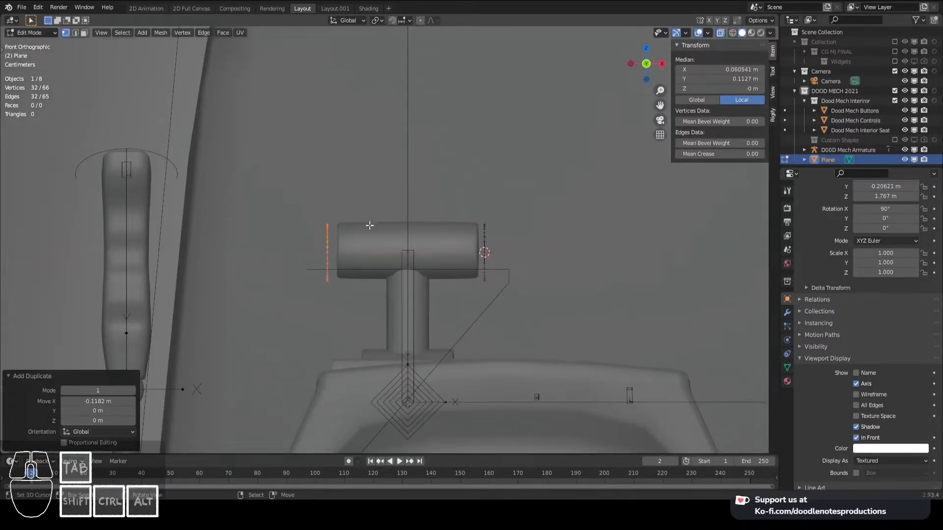
pyautogui.click(390, 229)
# Try to connect the two grip circles with an edge, and undo it
pyautogui.moveTo(390, 229); pyautogui.dragTo(417, 240, button='middle')
pyautogui.keyDown('shift'); pyautogui.click(470, 192); pyautogui.keyUp('shift')
pyautogui.press('f')
pyautogui.hotkey('ctrl', 'z')
# Assign the finished lever shape to the Ignition Accelerator bone and make a small CS_Button circle above the Ignition Start bone
pyautogui.press('Tab')
pyautogui.click(416, 239)
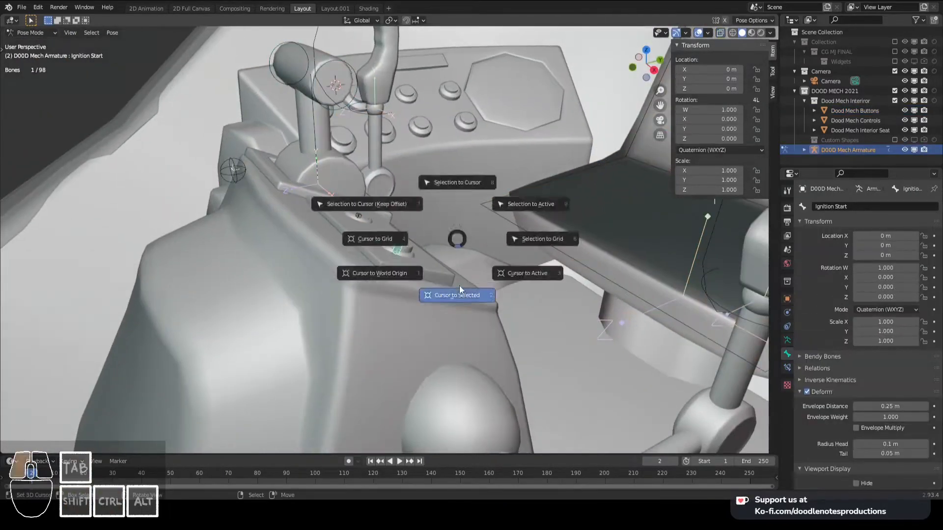
pyautogui.click(457, 295)
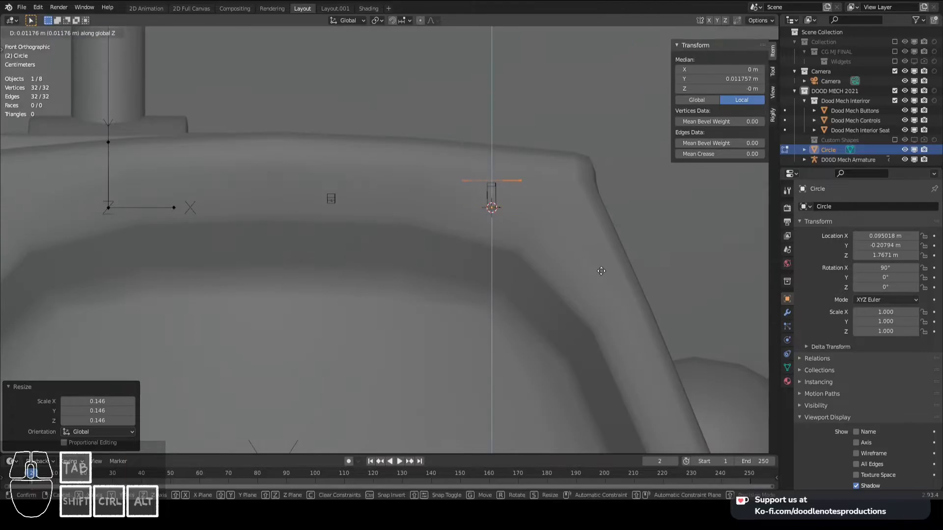
pyautogui.press('F2')
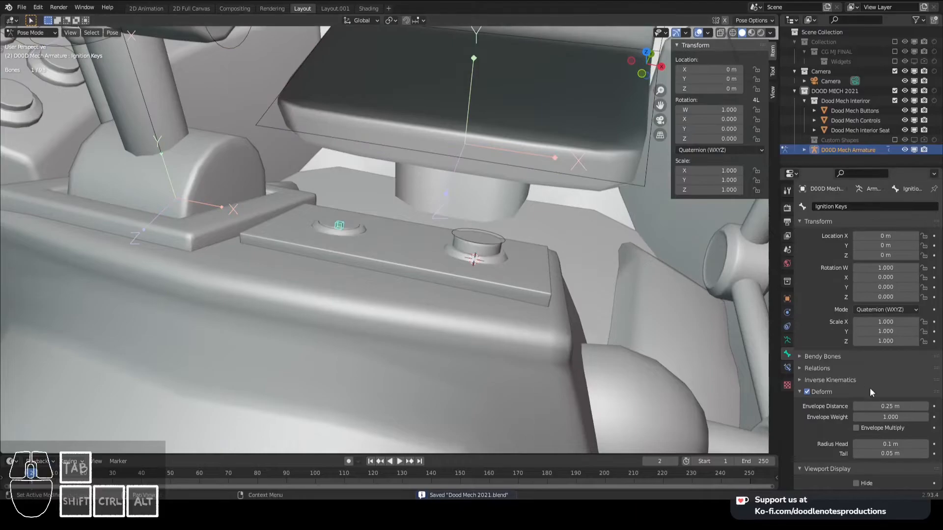
# Try CS_Button as the Ignition Keys bone's custom shape at a scale of 0.3
pyautogui.scroll(-7, 870, 392)
pyautogui.click(884, 375)
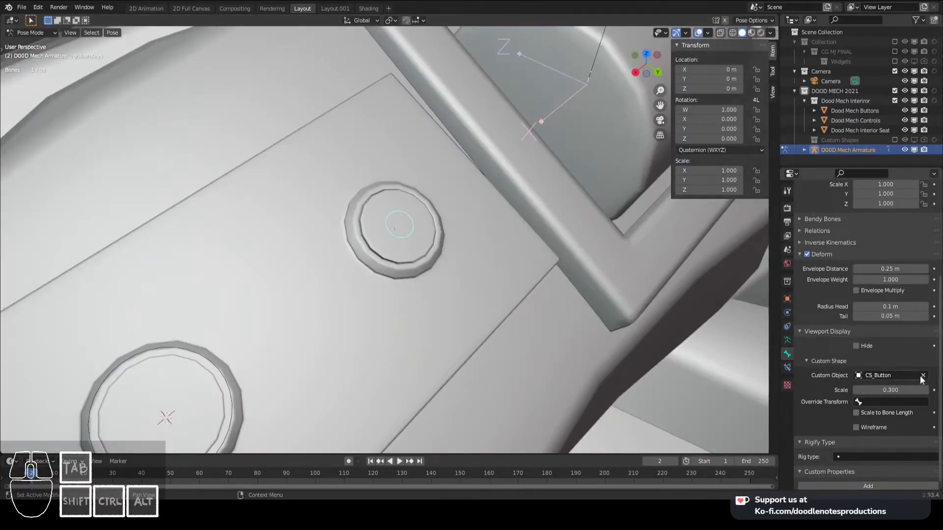
# Snap the 3D cursor to the Ignition Keys bone and add a circle mesh there in Object Mode
pyautogui.hotkey('ctrl', 'Tab')
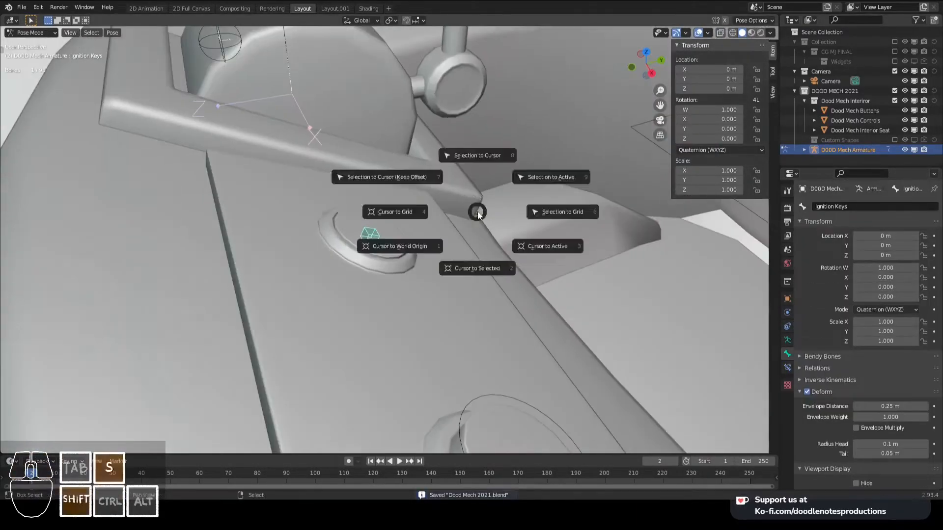
pyautogui.click(490, 199)
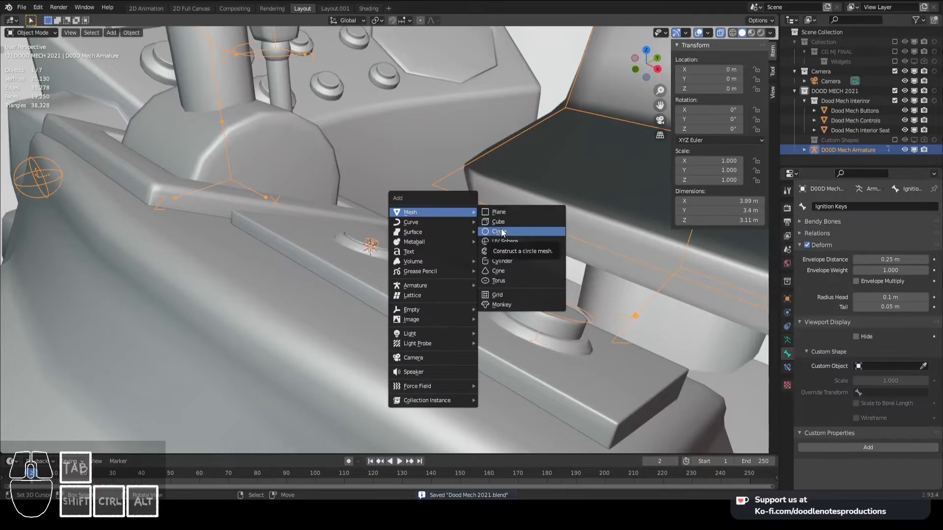
pyautogui.click(502, 233)
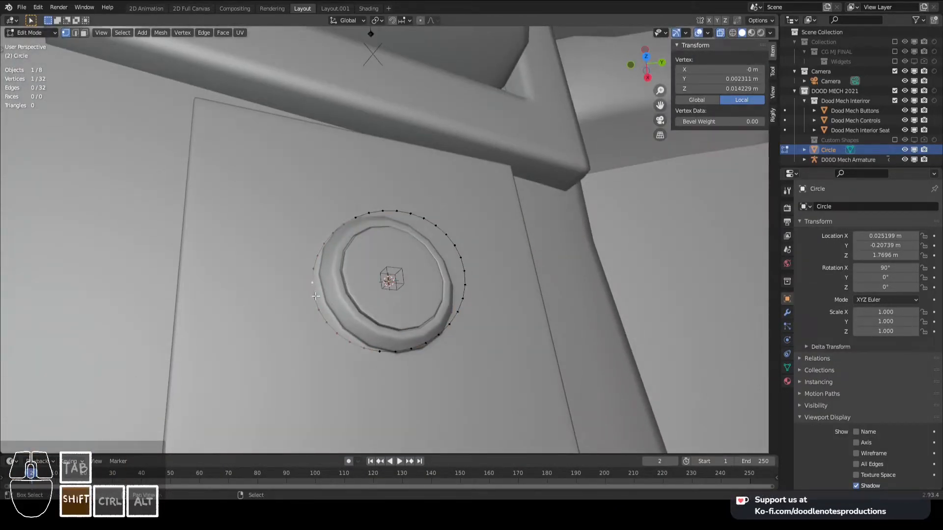
# Duplicate three neighbouring circle vertices about 0.008 m along negative Y as a pointer, and rename the object CS_Keys
pyautogui.keyDown('ctrl'); pyautogui.click(316, 297); pyautogui.keyUp('ctrl')
pyautogui.moveTo(315, 296); pyautogui.dragTo(408, 280, button='middle')
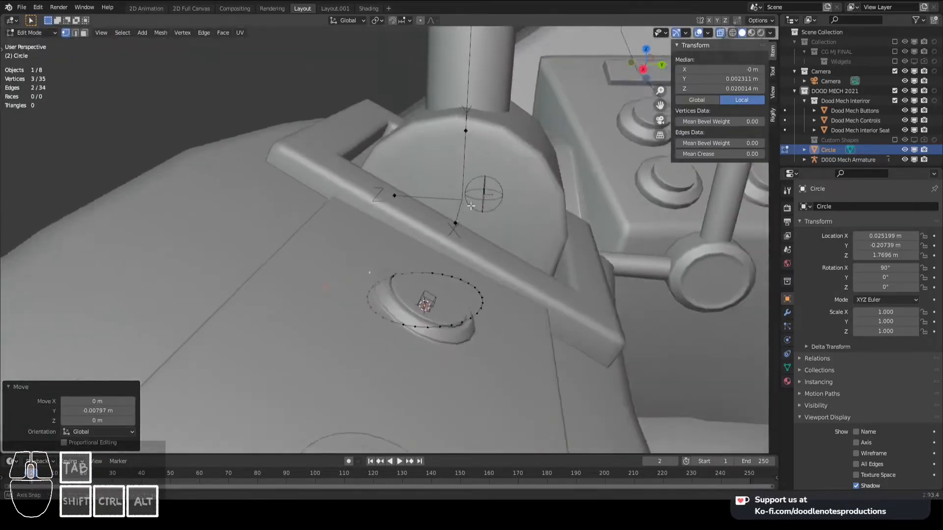
pyautogui.moveTo(422, 266); pyautogui.dragTo(443, 281, button='middle')
pyautogui.press('F2')
pyautogui.hotkey('ctrl', 's')
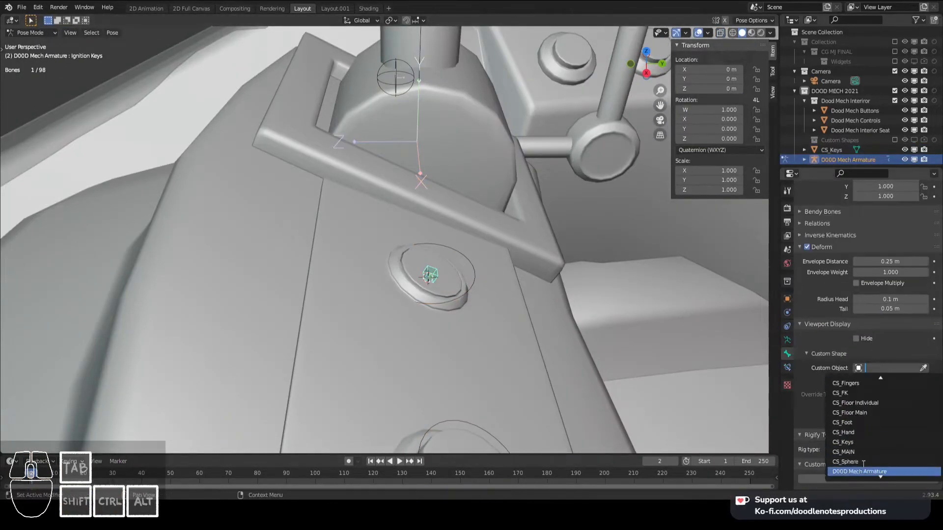
# Set CS_Keys as the Ignition Keys bone's custom shape and move the object into the Custom Shapes collection
pyautogui.click(847, 442)
pyautogui.moveTo(467, 275)
pyautogui.mouseDown(button='middle')
pyautogui.moveTo(464, 258)
pyautogui.moveTo(463, 291)
pyautogui.mouseUp(button='middle')
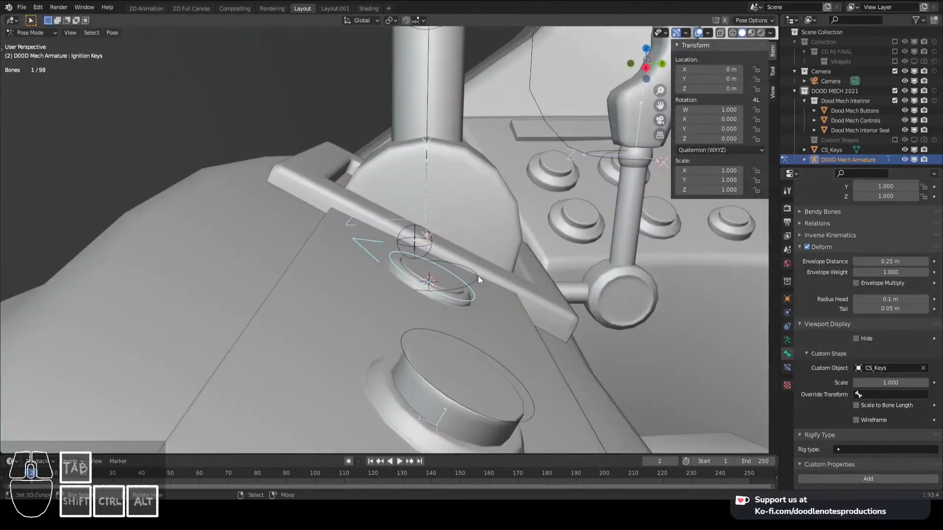
pyautogui.hotkey('ctrl', 'Tab')
pyautogui.press('m')
pyautogui.click(526, 306)
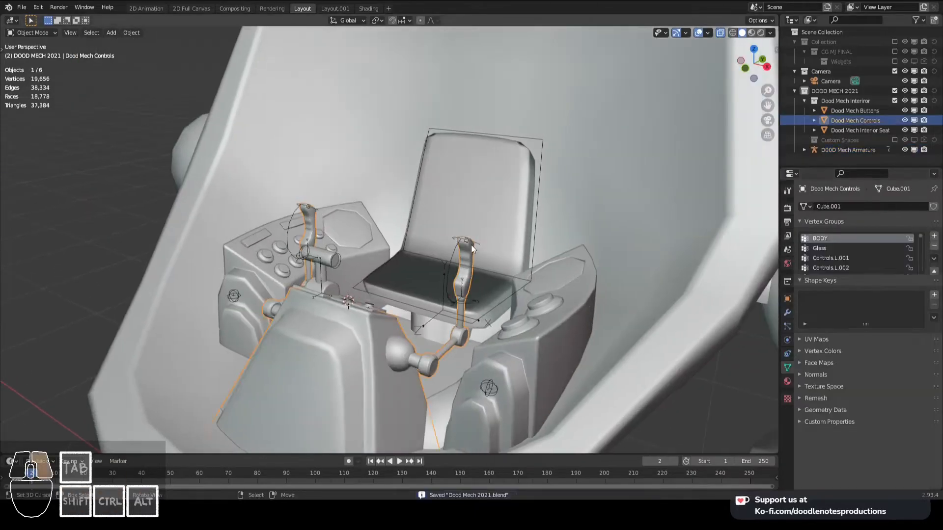
# Check the control-arm vertex groups of the Dood Mech Controls mesh
pyautogui.rightClick(471, 247)
pyautogui.click(861, 260)
pyautogui.click(853, 266)
pyautogui.moveTo(526, 277); pyautogui.dragTo(562, 311, button='middle')
# Assign the CS_Button custom shape to the console's Button.001 and Button.005 bones, using a scale of 1.2 on Button.001
pyautogui.hotkey('ctrl', 'Tab')
pyautogui.scroll(3, 541, 305)
pyautogui.rightClick(442, 297)
pyautogui.moveTo(447, 295); pyautogui.dragTo(462, 256, button='middle')
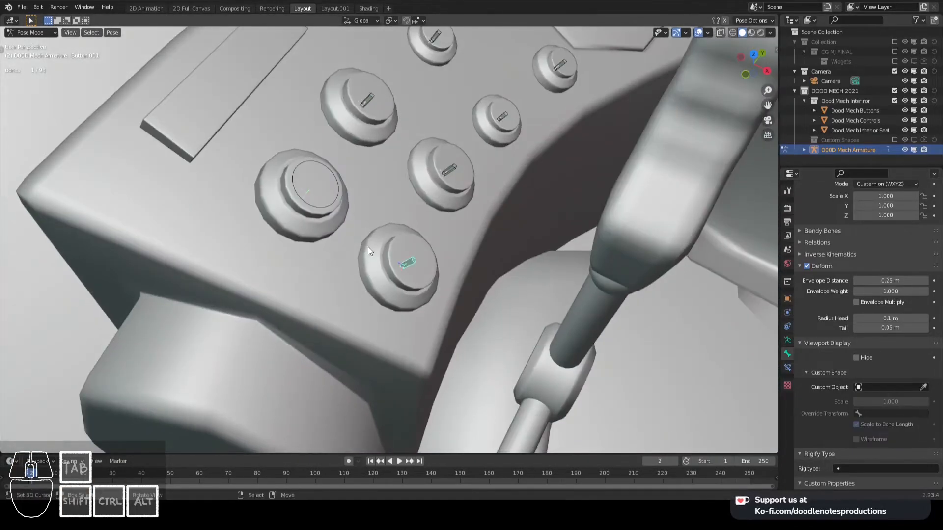
pyautogui.click(889, 387)
pyautogui.click(897, 398)
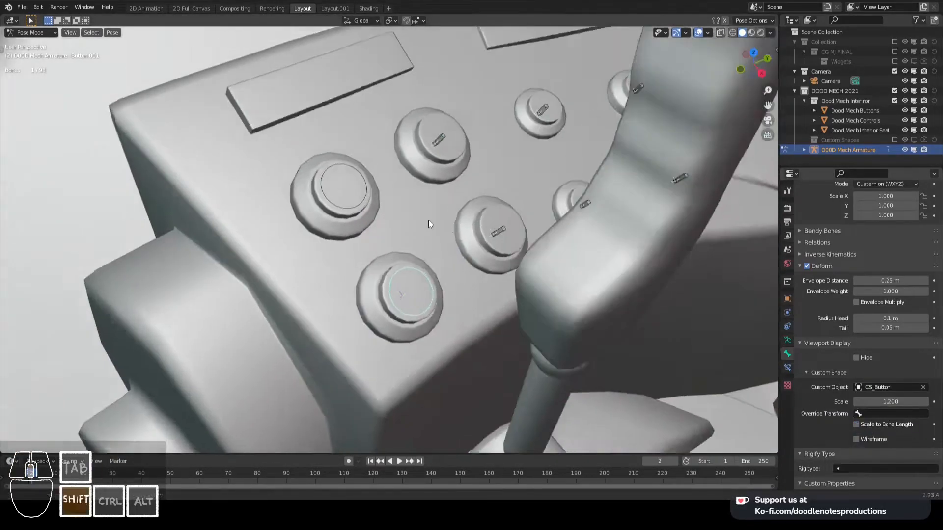
pyautogui.click(889, 387)
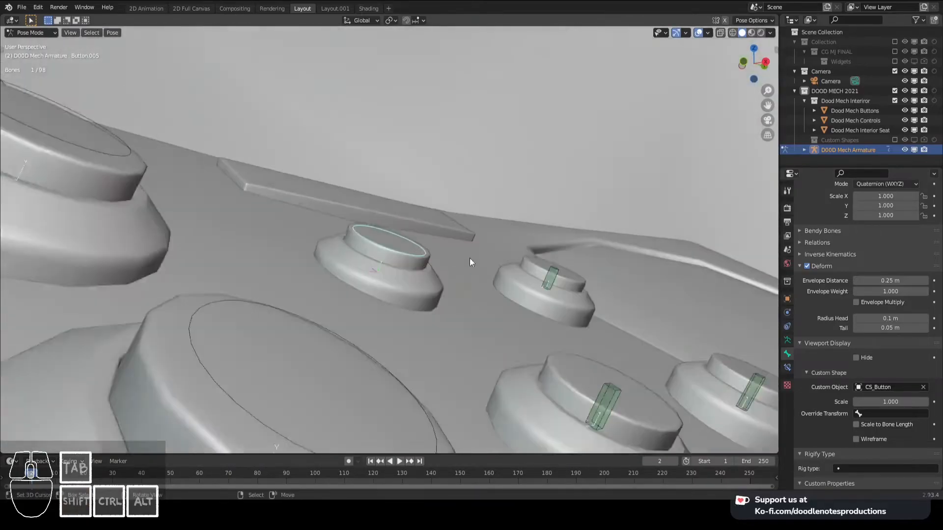
# Assign the CS_Button custom shape to the console's remaining button bones and open the bone settings of Controls_Button.L
pyautogui.click(902, 388)
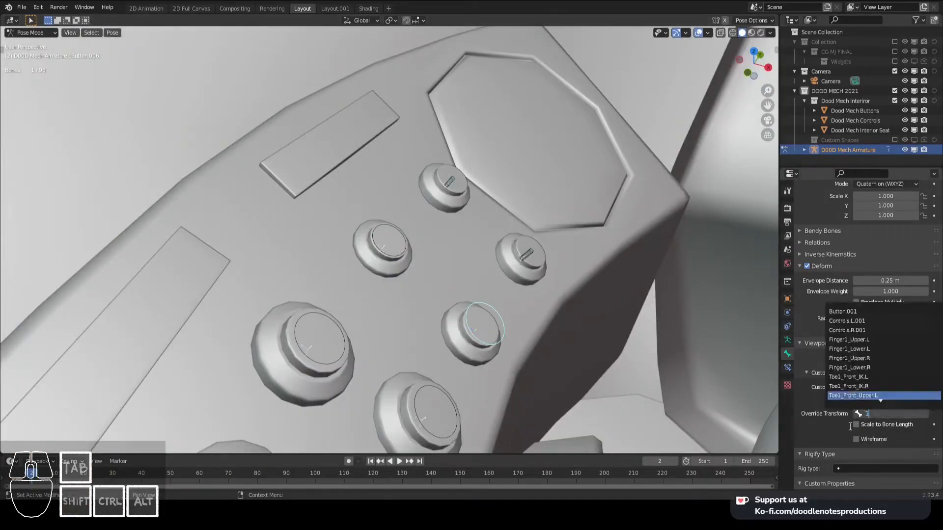
pyautogui.click(844, 429)
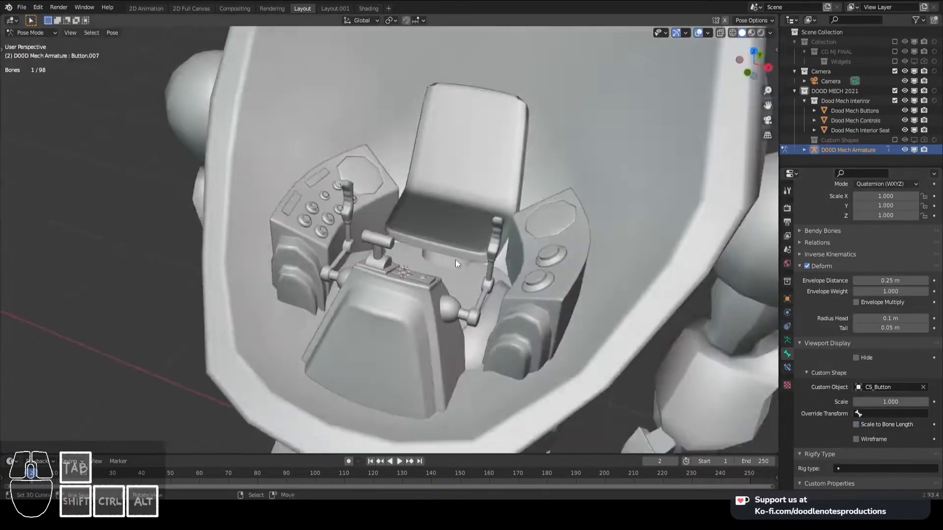
pyautogui.press('n')
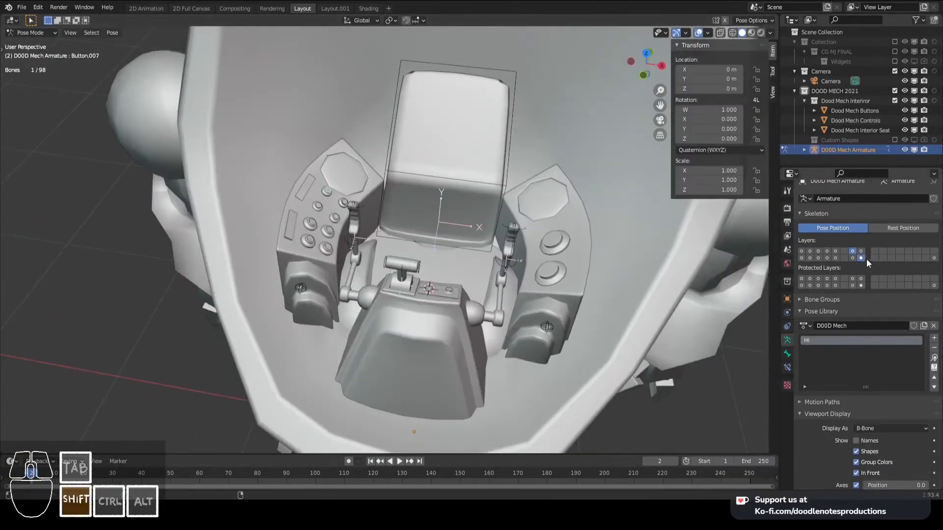
pyautogui.click(861, 251)
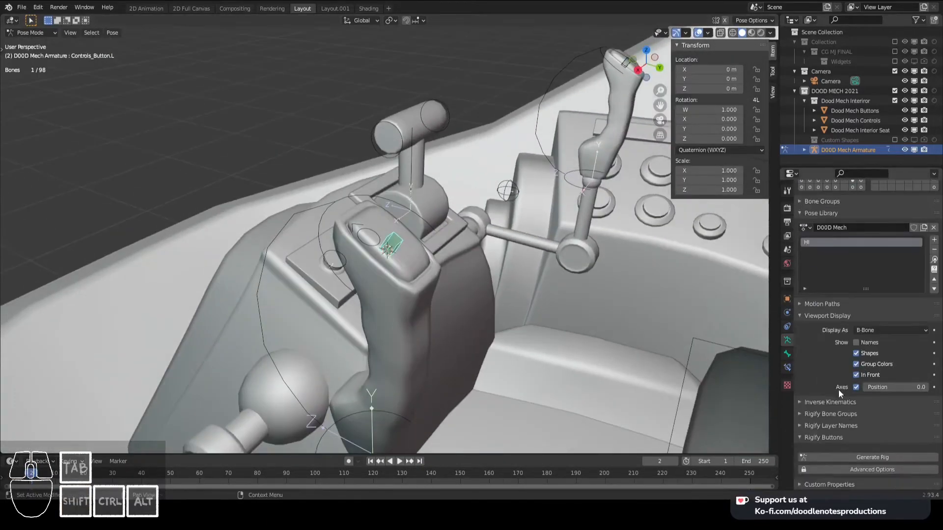
pyautogui.click(787, 353)
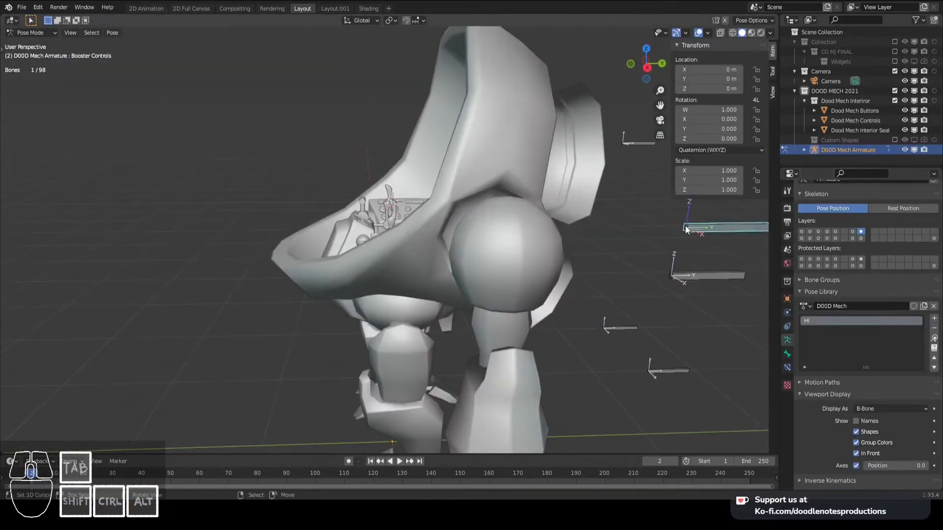
# Snap the 3D cursor to the Booster Controls bone behind the mech and add a mesh plane there
pyautogui.moveTo(686, 230); pyautogui.dragTo(421, 199, button='middle')
pyautogui.press('ctrl+KP_1')
pyautogui.hotkey('shift', 's')
pyautogui.click(426, 259)
pyautogui.moveTo(426, 260); pyautogui.dragTo(461, 258, button='middle')
pyautogui.scroll(-3, 512, 229)
pyautogui.hotkey('ctrl', 'Tab')
pyautogui.hotkey('shift', 'a')
pyautogui.click(560, 259)
pyautogui.click(864, 385)
pyautogui.moveTo(559, 252); pyautogui.dragTo(526, 290, button='middle')
pyautogui.click(865, 384)
# Reshape the plane into a bent, faceless frame about 2 × 0.62 × 1.98 m, scaling its two middle vertices to 0.748 along X
pyautogui.press('Tab')
pyautogui.scroll(2, 526, 291)
pyautogui.press('x')
pyautogui.click(530, 333)
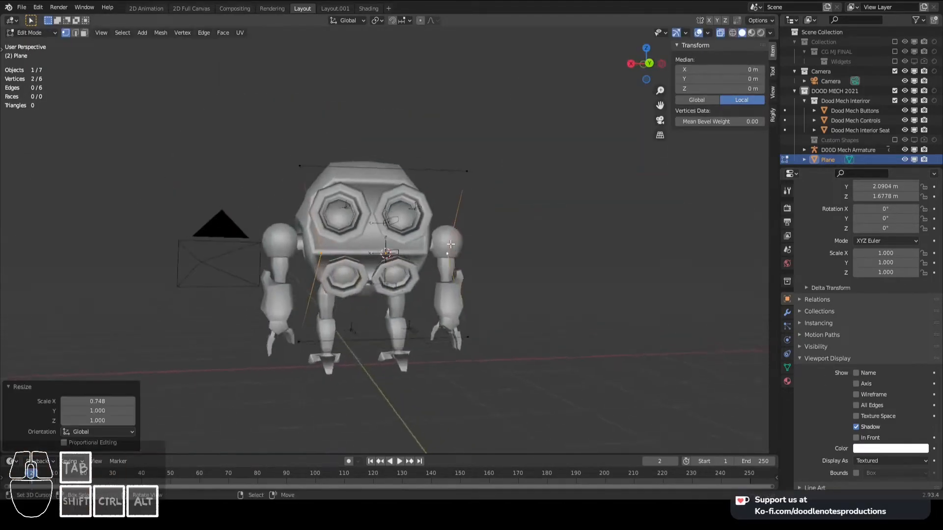
pyautogui.moveTo(506, 255); pyautogui.dragTo(474, 279, button='middle')
pyautogui.click(403, 340)
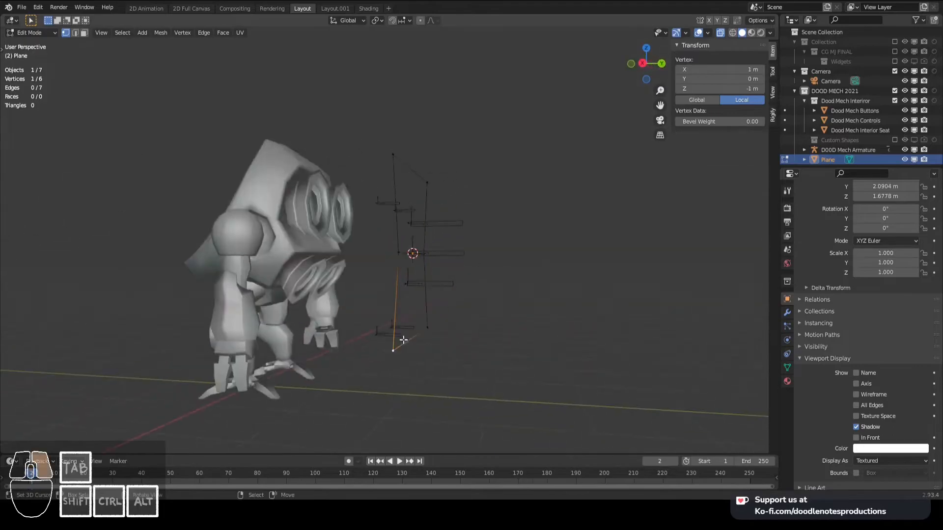
pyautogui.press('Tab')
pyautogui.moveTo(420, 175); pyautogui.dragTo(393, 239, button='middle')
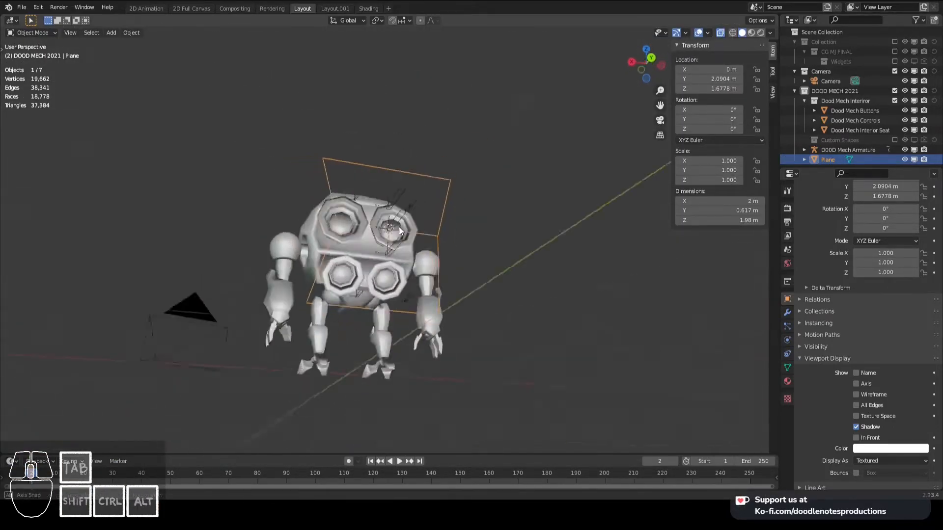
# Store the frame as CS_Booster Main in Custom Shapes and assign it to the Booster Controls bone with bone-length scaling off
pyautogui.rightClick(434, 236)
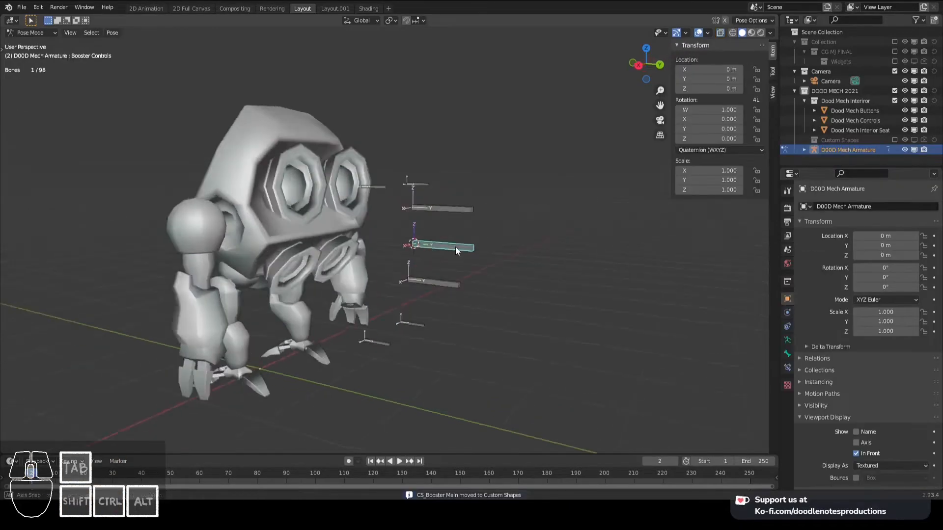
pyautogui.click(787, 353)
pyautogui.click(897, 432)
pyautogui.click(898, 432)
pyautogui.moveTo(412, 275); pyautogui.dragTo(378, 282, button='middle')
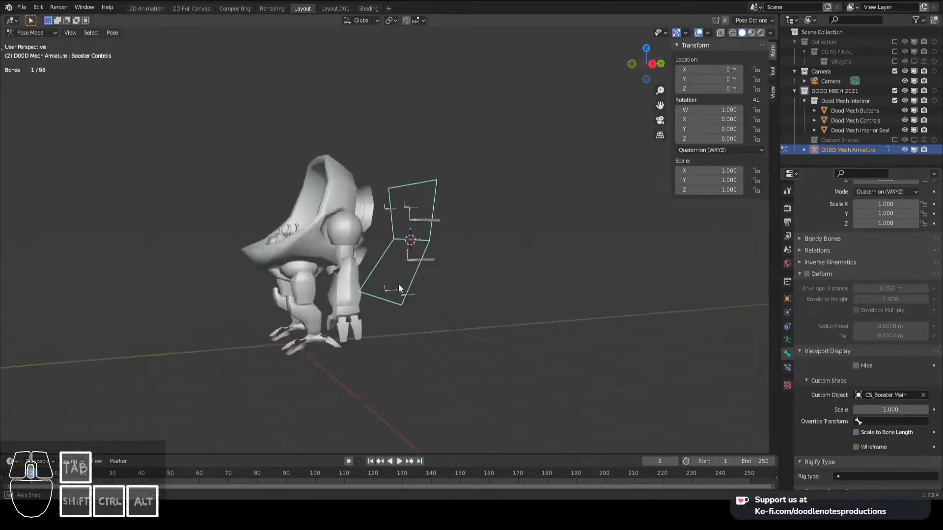
# Snap the 3D cursor to the Booster_Upper_Control bone and add a new mesh plane there
pyautogui.moveTo(477, 291); pyautogui.dragTo(463, 257, button='middle')
pyautogui.scroll(2, 463, 258)
pyautogui.hotkey('ctrl', 'Tab')
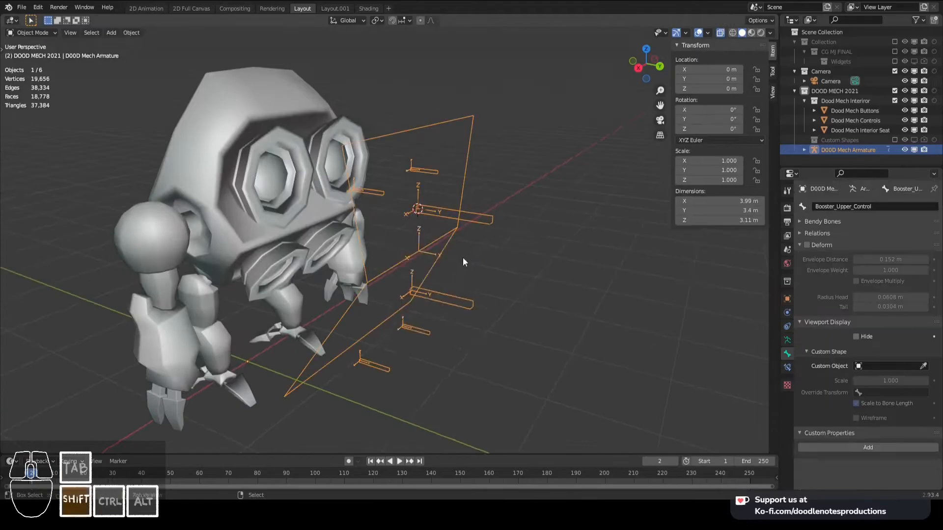
pyautogui.hotkey('shift', 'a')
pyautogui.click(520, 254)
# Merge the new plane's vertices in pairs at their centers into a single edge and scale it to 0.68
pyautogui.press('m')
pyautogui.click(459, 260)
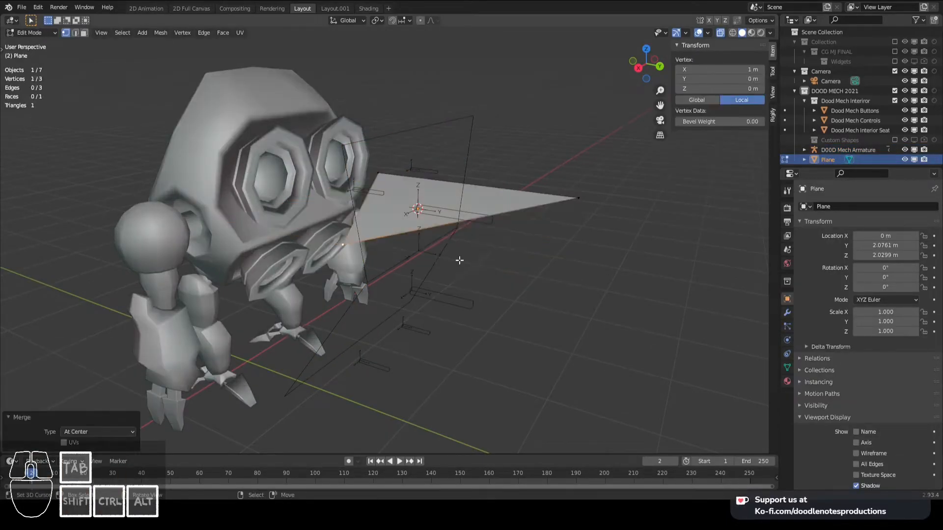
pyautogui.press('m')
pyautogui.press('m')
pyautogui.click(584, 197)
pyautogui.press('a')
pyautogui.moveTo(583, 197); pyautogui.dragTo(522, 221, button='middle')
pyautogui.press('s')
pyautogui.click(482, 221)
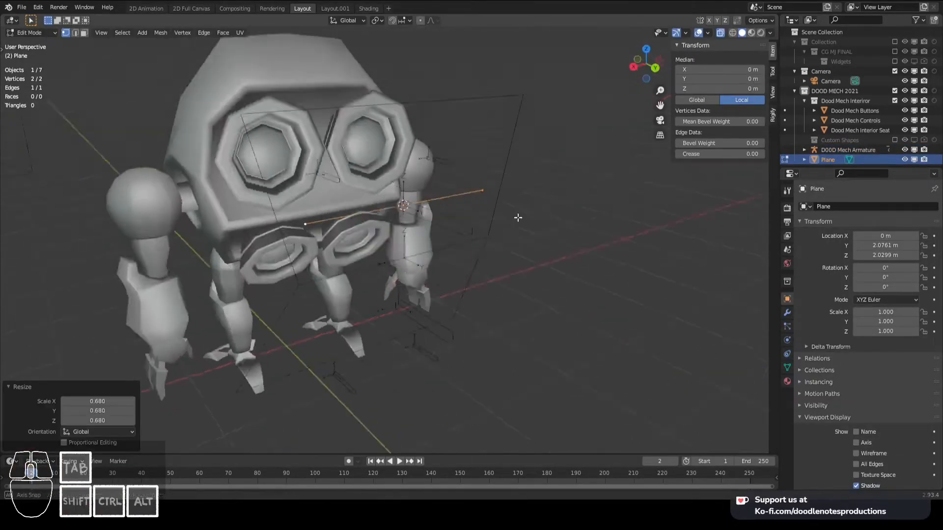
# Extend both ends of the edge behind the upper boosters into an angled bracket outline
pyautogui.press('KP_3')
pyautogui.scroll(4, 470, 227)
pyautogui.click(473, 296)
pyautogui.moveTo(472, 297); pyautogui.dragTo(555, 260, button='middle')
pyautogui.press('KP_3')
pyautogui.press('g')
pyautogui.press('Escape')
pyautogui.press('x')
pyautogui.click(439, 193)
pyautogui.press('x')
pyautogui.click(440, 249)
pyautogui.press('Tab')
# Scale the bracket's selected vertices along X to finish an outline about 1.37 m wide, 0.185 m deep and 0.157 m high
pyautogui.press('KP_3')
pyautogui.press('ctrl+KP_1')
pyautogui.press('Tab')
pyautogui.scroll(2, 479, 224)
pyautogui.click(564, 229)
pyautogui.keyDown('shift'); pyautogui.click(360, 282); pyautogui.keyUp('shift')
pyautogui.keyDown('shift'); pyautogui.click(583, 281); pyautogui.keyUp('shift')
pyautogui.press('KP_7')
pyautogui.press('ctrl+KP_1')
pyautogui.press('s')
pyautogui.press('x')
pyautogui.click(611, 221)
pyautogui.moveTo(482, 246); pyautogui.dragTo(505, 275, button='middle')
pyautogui.press('Tab')
# Rename the bracket object as CS_Boosters_UPPER
pyautogui.scroll(4, 505, 275)
pyautogui.moveTo(465, 231); pyautogui.dragTo(511, 223, button='middle')
pyautogui.rightClick(484, 184)
pyautogui.rightClick(493, 206)
pyautogui.rightClick(496, 199)
pyautogui.rightClick(499, 212)
pyautogui.press('F2')
pyautogui.write('CS')
pyautogui.press('Return')
pyautogui.rightClick(507, 184)
# Set CS_Boosters_UPPER as the Booster_Upper_Control bone's custom shape with bone-length scaling off, and save the file
pyautogui.hotkey('ctrl', 'Tab')
pyautogui.hotkey('ctrl', 's')
pyautogui.click(787, 353)
pyautogui.scroll(-8, 823, 369)
pyautogui.click(879, 368)
pyautogui.click(868, 423)
pyautogui.click(857, 405)
pyautogui.moveTo(390, 202); pyautogui.dragTo(469, 238, button='middle')
# Duplicate the upper booster bracket about 0.18 m down along Z and rename the copy CS_Boosters_LOWER
pyautogui.hotkey('ctrl', 'Tab')
pyautogui.rightClick(456, 211)
pyautogui.hotkey('shift', 'd')
pyautogui.rightClick(470, 240)
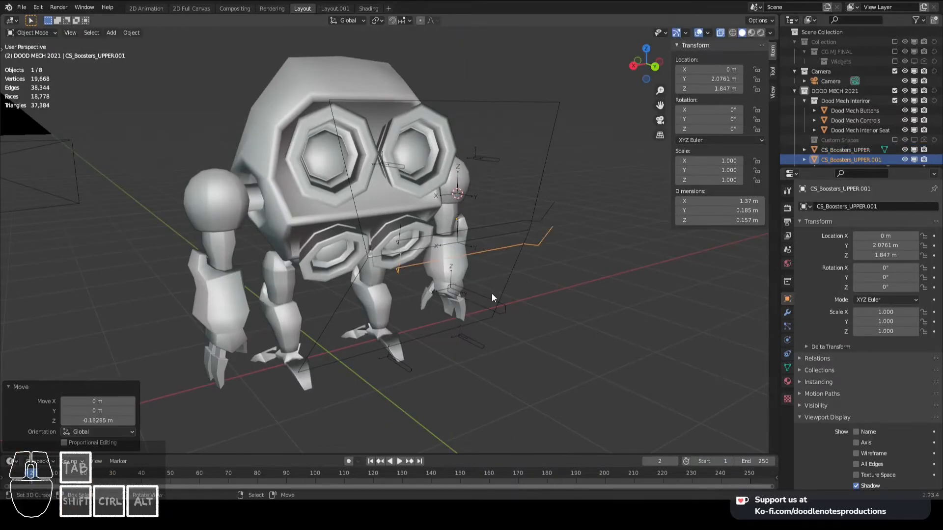
pyautogui.write('LOWER')
pyautogui.press('Return')
# Snap the 3D cursor to the Booster_Bottom_Control bone and align the CS_Boosters_LOWER object's origin with it
pyautogui.rightClick(473, 290)
pyautogui.moveTo(474, 290); pyautogui.dragTo(492, 279, button='middle')
pyautogui.hotkey('ctrl', 'Tab')
pyautogui.hotkey('shift', 's')
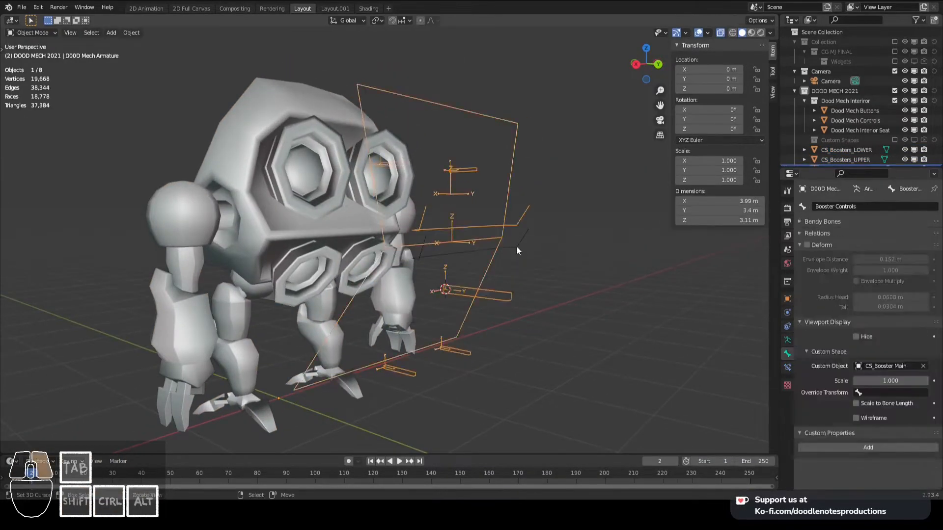
pyautogui.rightClick(517, 246)
pyautogui.hotkey('shift', 's')
# Rotate all of the CS_Boosters_LOWER vertices 180° about Y
pyautogui.press('Tab')
pyautogui.scroll(3, 475, 270)
pyautogui.press('y')
pyautogui.press('1')
pyautogui.press('8')
pyautogui.press('0')
pyautogui.press('Return')
pyautogui.press('KP_1')
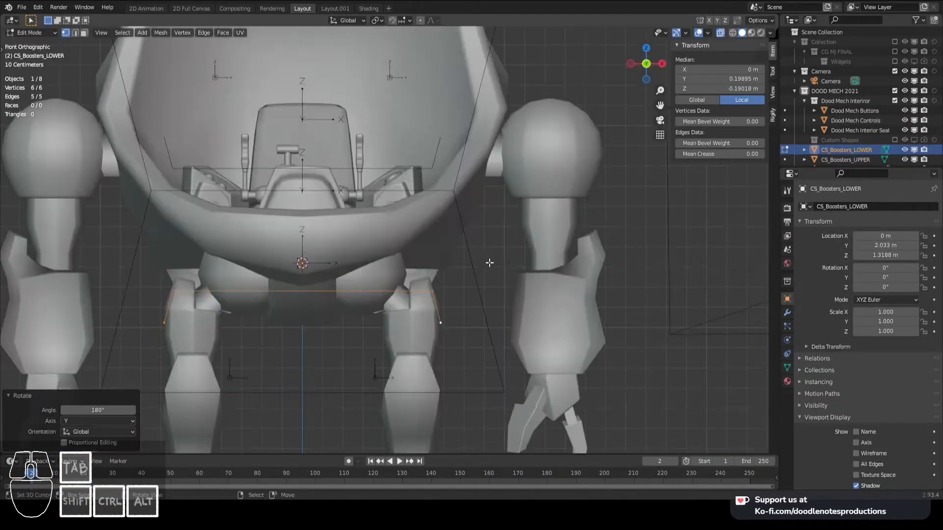
# Raise the flipped lower bracket's vertices above the Booster_Bottom_Control bone and save the file
pyautogui.click(480, 183)
pyautogui.press('KP_3')
pyautogui.press('Tab')
pyautogui.scroll(-3, 487, 192)
pyautogui.moveTo(486, 193); pyautogui.dragTo(482, 229, button='middle')
pyautogui.hotkey('ctrl', 's')
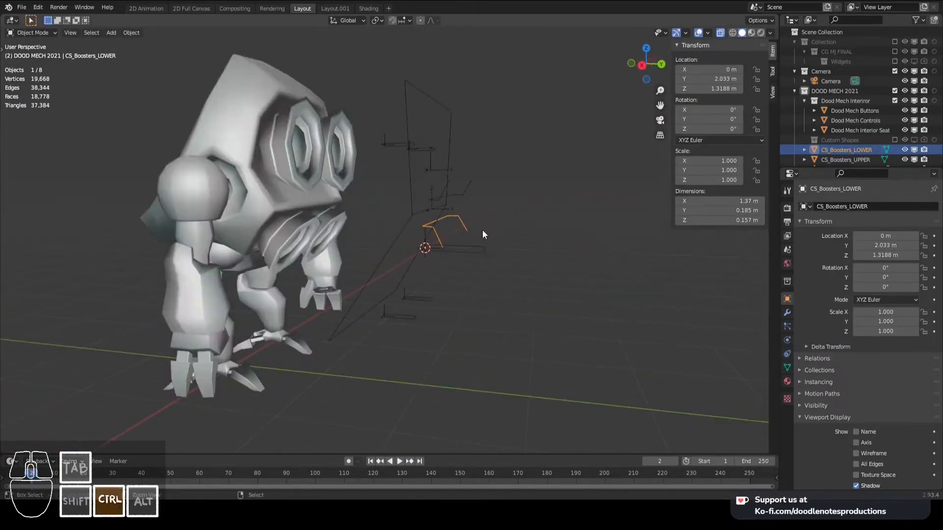
# Set CS_Boosters_LOWER as the Booster_Bottom_Control bone's custom shape with bone-length scaling off
pyautogui.press('KP_3')
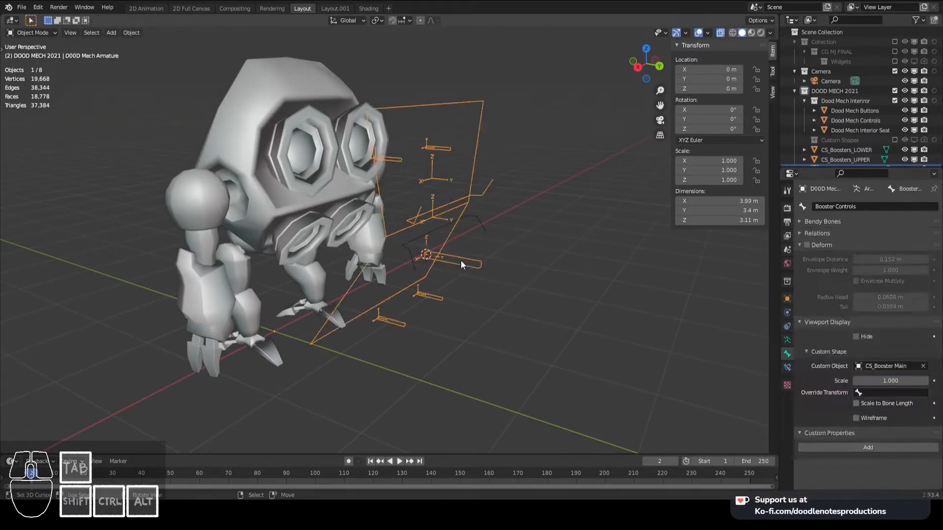
pyautogui.click(461, 260)
pyautogui.click(892, 368)
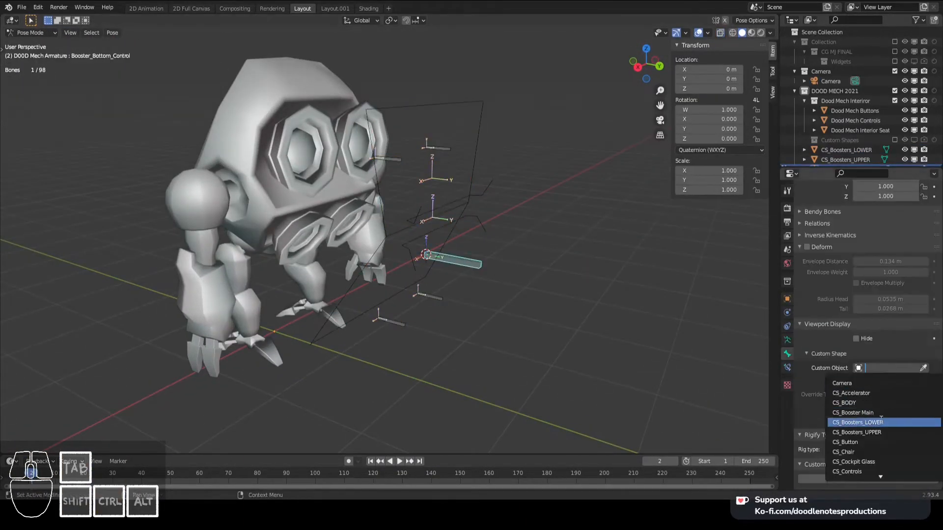
pyautogui.click(853, 421)
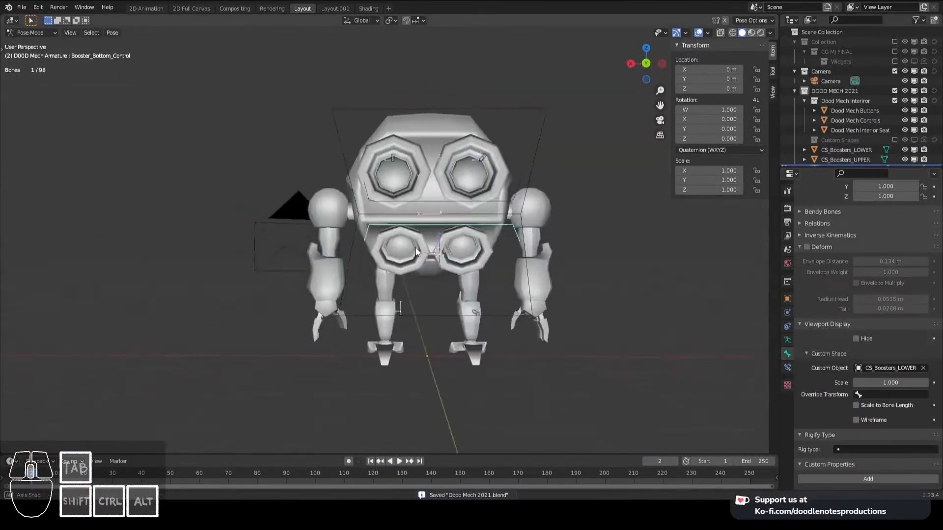
# Add a mesh circle at the Booster_Upper_IK.L bone, rotate it 90° about X and scale it to fit the booster
pyautogui.hotkey('ctrl', 'Tab')
pyautogui.hotkey('shift', 'a')
pyautogui.moveTo(528, 270)
pyautogui.click(580, 291)
pyautogui.press('Tab')
pyautogui.moveTo(540, 289); pyautogui.dragTo(509, 278, button='middle')
pyautogui.press('r')
pyautogui.press('x')
pyautogui.press('9')
pyautogui.press('0')
pyautogui.press('Return')
pyautogui.press('s')
pyautogui.click(496, 268)
# Move the circle's vertices about 0.13 m along Y from the object's origin
pyautogui.press('KP_7')
pyautogui.keyDown('shift'); pyautogui.moveTo(459, 308); pyautogui.dragTo(473, 341, button='middle'); pyautogui.keyUp('shift')
pyautogui.press('g')
pyautogui.press('y')
pyautogui.click(474, 296)
pyautogui.press('Escape')
pyautogui.hotkey('ctrl', 'z')
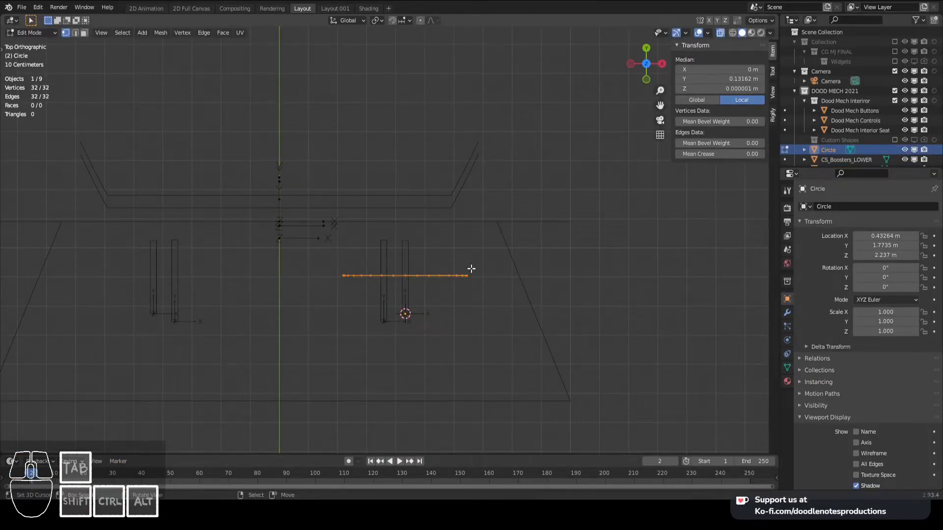
# Duplicate the circle's vertices along Y and scale the copy to form a second ring
pyautogui.press('a')
pyautogui.press('KP_3')
pyautogui.hotkey('shift', 'd')
pyautogui.press('y')
pyautogui.click(490, 259)
pyautogui.press('s')
pyautogui.click(533, 252)
# Rename the ring object CS_Boosters_Individual, assign it to the Booster_Upper_IK.L bone as custom shape, and save the file
pyautogui.scroll(-4, 486, 251)
pyautogui.press('ctrl+KP_1')
pyautogui.press('Tab')
pyautogui.moveTo(431, 272); pyautogui.dragTo(511, 283, button='middle')
pyautogui.press('F2')
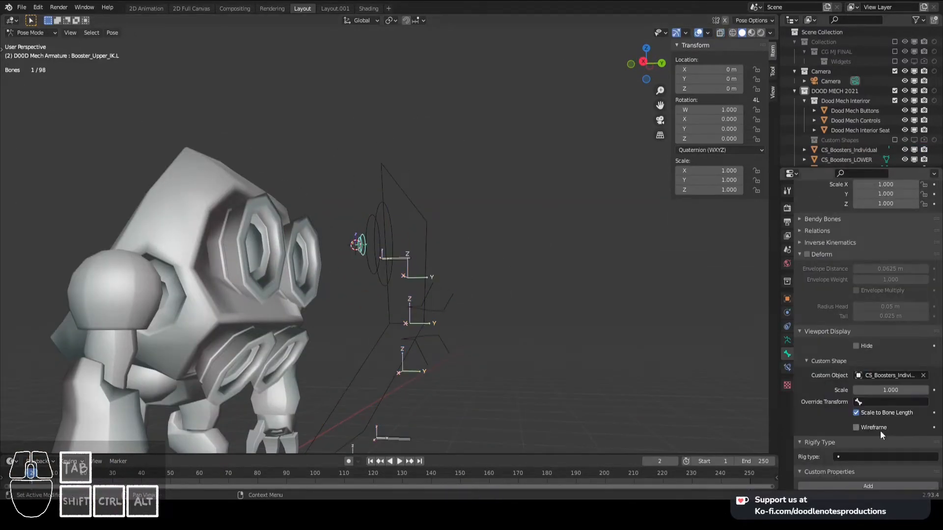
pyautogui.moveTo(475, 260)
pyautogui.mouseDown(button='middle')
pyautogui.moveTo(423, 264)
pyautogui.moveTo(488, 269)
pyautogui.mouseUp(button='middle')
pyautogui.hotkey('ctrl', 's')
# Assign the CS_Boosters_Individual custom shape to the other upper booster IK bone
pyautogui.press('ctrl+KP_1')
pyautogui.scroll(-3, 471, 256)
pyautogui.click(442, 227)
pyautogui.click(874, 376)
pyautogui.click(896, 400)
pyautogui.moveTo(442, 292); pyautogui.dragTo(376, 290, button='middle')
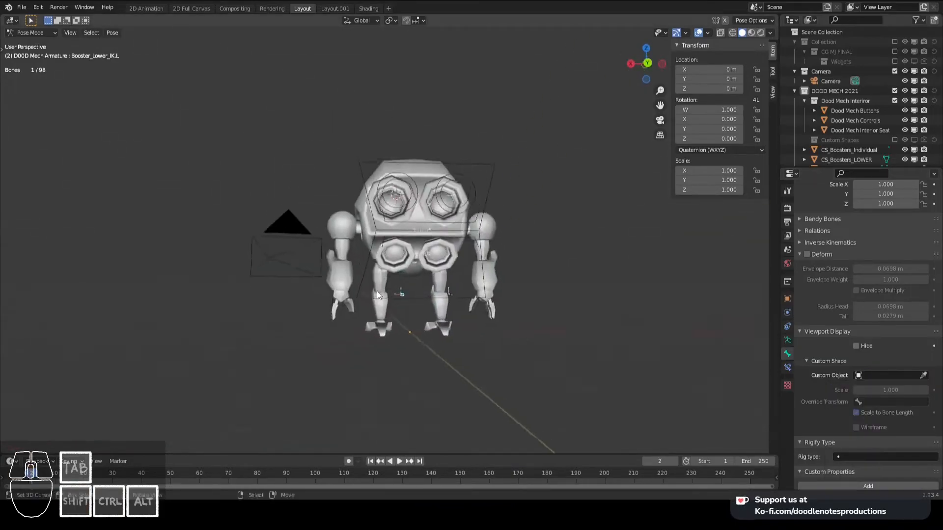
# Assign the CS_Boosters_Individual custom shape to the lower booster IK bone
pyautogui.scroll(5, 388, 314)
pyautogui.click(390, 347)
pyautogui.moveTo(498, 294); pyautogui.dragTo(404, 288, button='middle')
pyautogui.press('Tab')
pyautogui.press('KP_3')
pyautogui.click(471, 305)
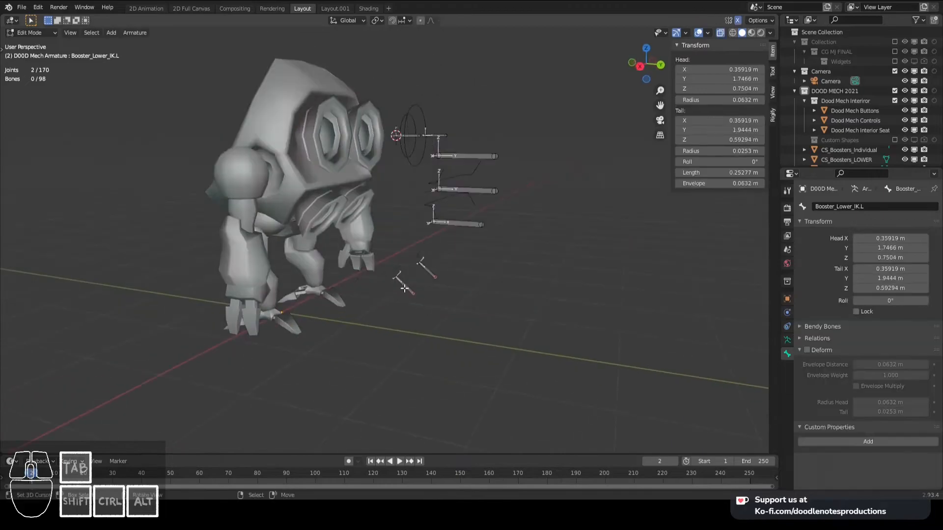
pyautogui.press('Tab')
pyautogui.click(426, 269)
pyautogui.click(889, 375)
pyautogui.click(878, 429)
# Unhide the Custom Shapes collection and reposition Booster_Lower_IK.L with its head at about Y 1.56 m, Z 0.86 m, rotating it 3.13°
pyautogui.press('KP_3')
pyautogui.press('Tab')
pyautogui.scroll(3, 536, 289)
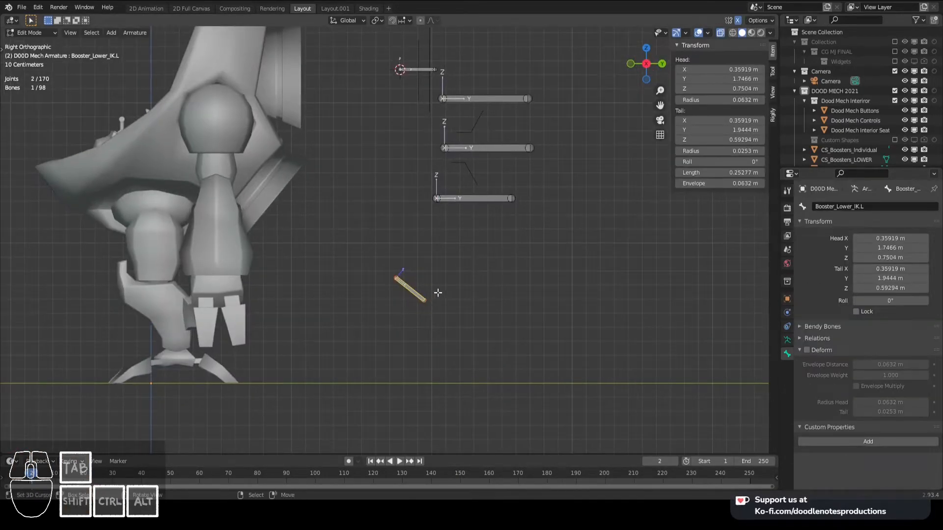
pyautogui.scroll(-2, 847, 128)
pyautogui.click(904, 117)
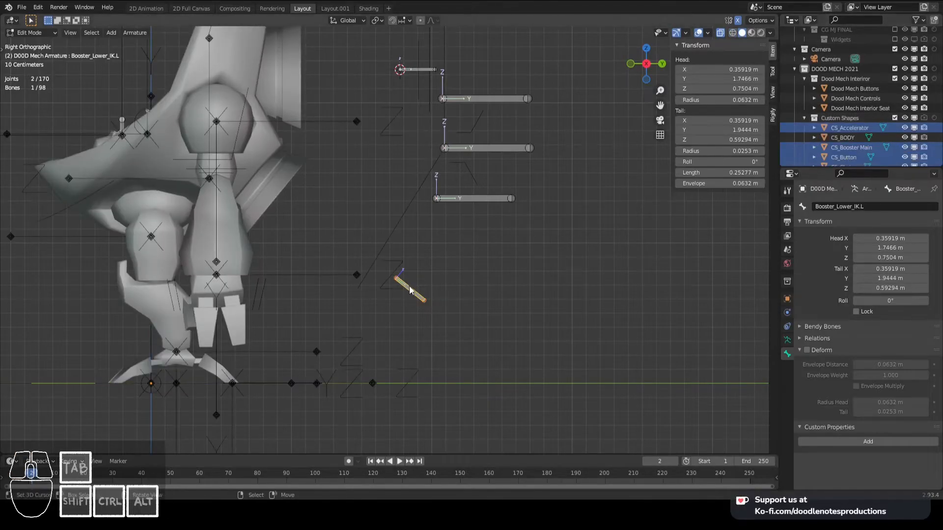
pyautogui.click(433, 271)
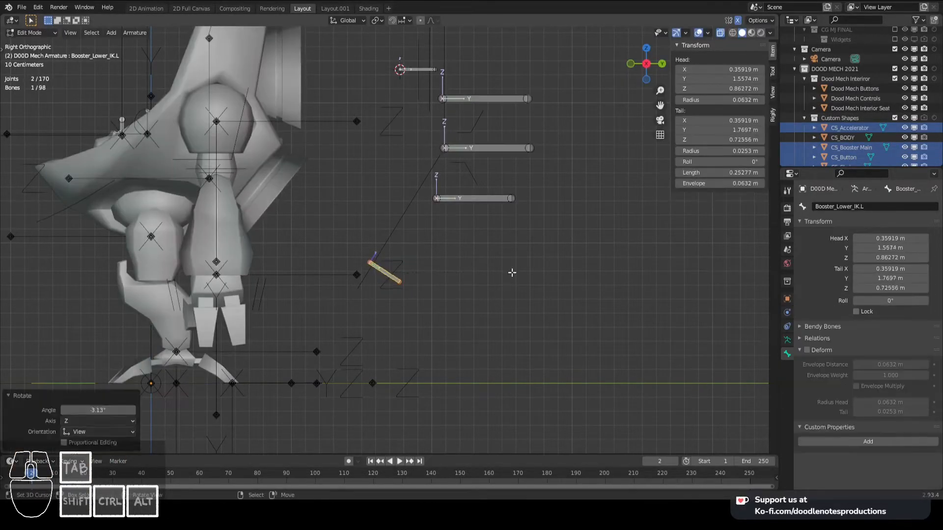
# Hide the Custom Shapes collection and move the CS_Boosters Individual, LOWER and UPPER objects into it
pyautogui.press('Tab')
pyautogui.rightClick(390, 233)
pyautogui.press('Tab')
pyautogui.scroll(-1, 412, 252)
pyautogui.hotkey('alt', 'z')
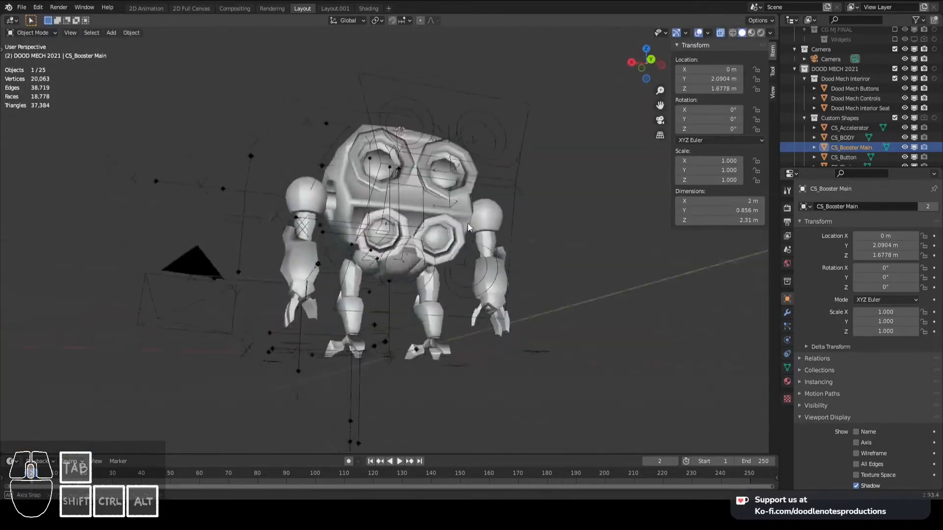
pyautogui.moveTo(467, 222); pyautogui.dragTo(474, 267, button='middle')
pyautogui.scroll(1, 475, 267)
pyautogui.click(895, 117)
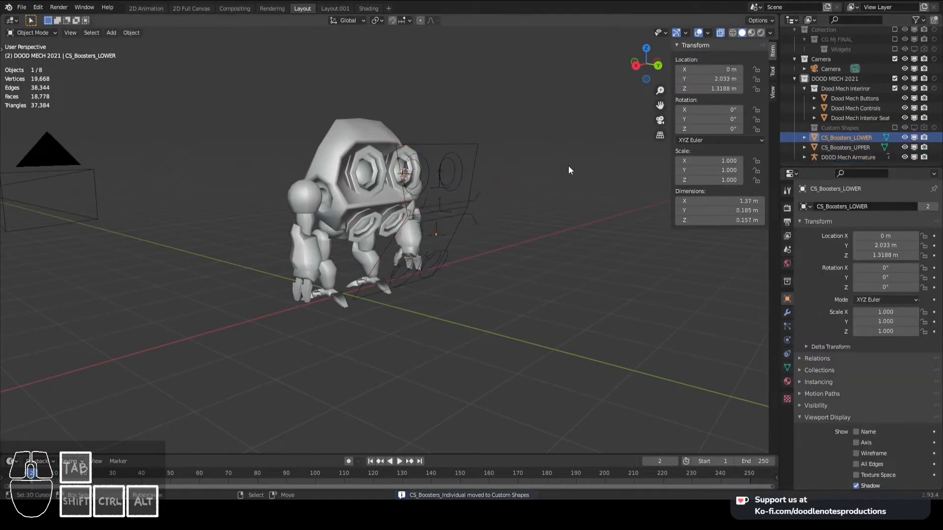
pyautogui.press('m')
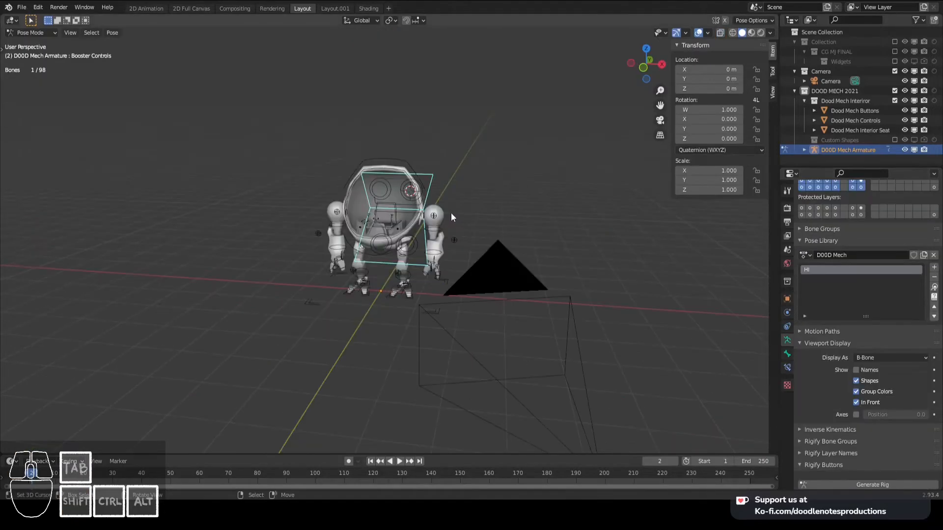
# Try moving and rotating the BODY bone to test the finished controls
pyautogui.moveTo(451, 213); pyautogui.dragTo(425, 208, button='middle')
pyautogui.scroll(2, 426, 208)
pyautogui.press('a')
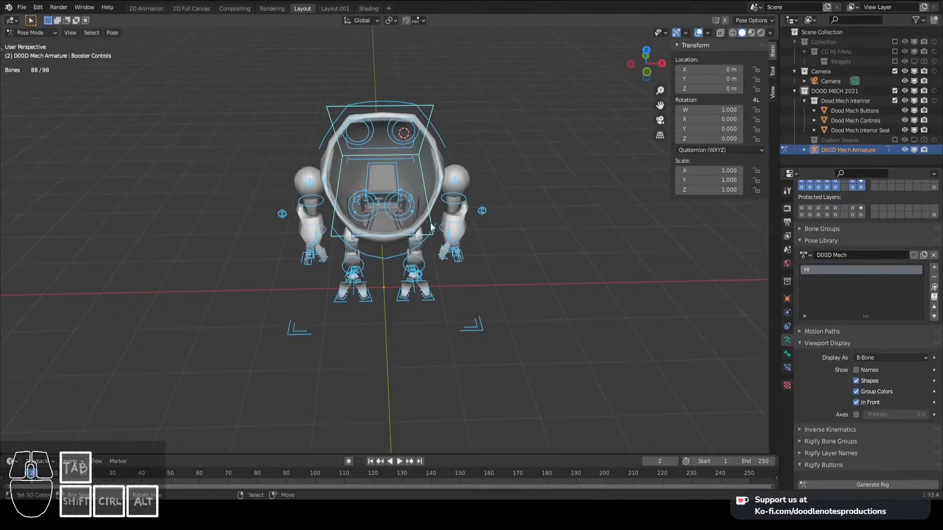
pyautogui.press('KP_3')
pyautogui.scroll(2, 448, 145)
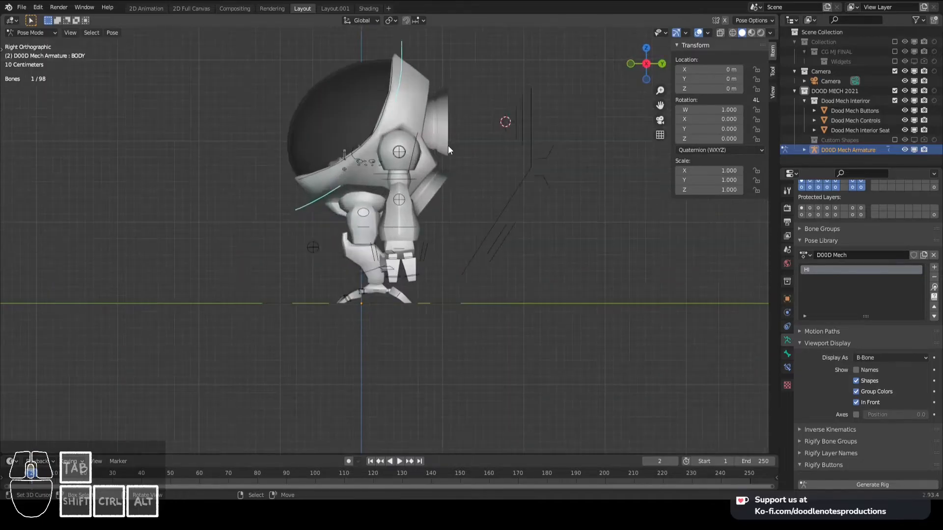
pyautogui.press('g')
pyautogui.rightClick(512, 205)
pyautogui.press('r')
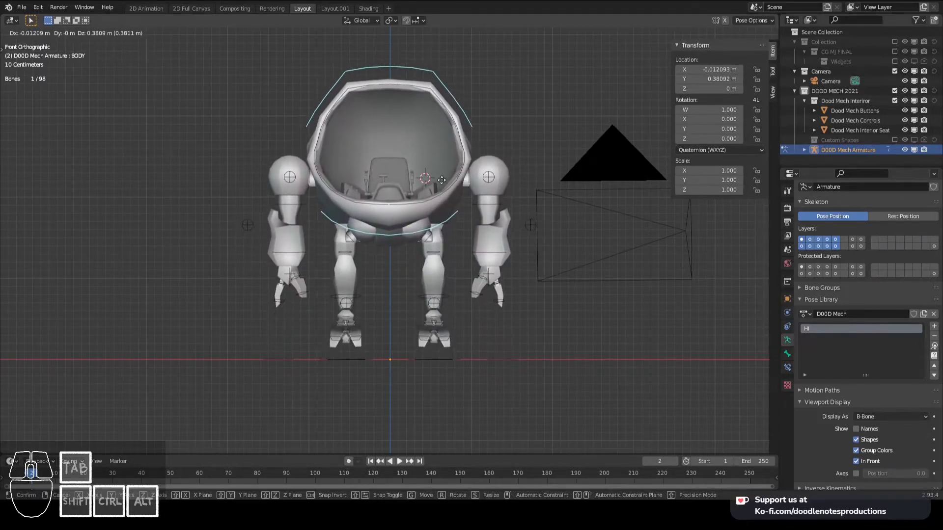
pyautogui.rightClick(444, 230)
# Try moving the Hand_IK.L bone to test the arm control
pyautogui.moveTo(444, 230); pyautogui.dragTo(470, 230, button='middle')
pyautogui.scroll(5, 457, 207)
pyautogui.scroll(-3, 474, 228)
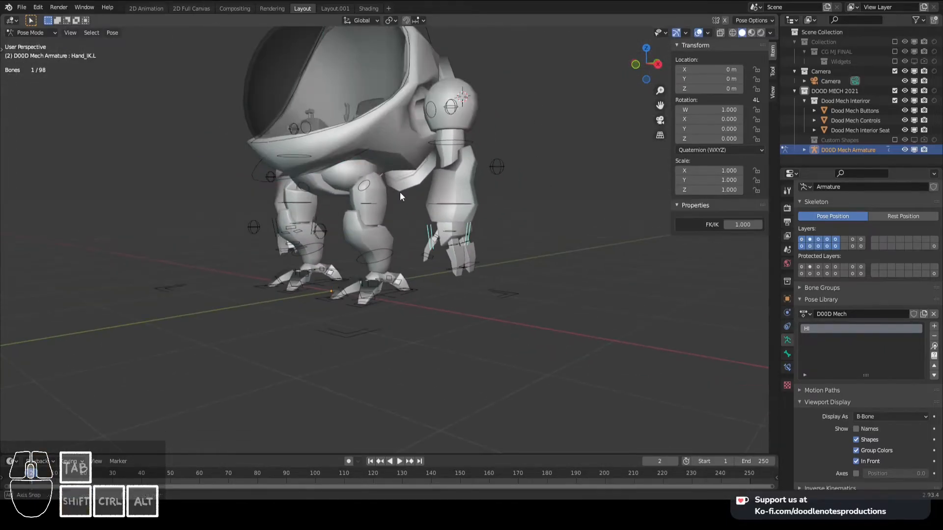
pyautogui.moveTo(400, 196); pyautogui.dragTo(449, 228, button='middle')
pyautogui.press('g')
pyautogui.rightClick(445, 219)
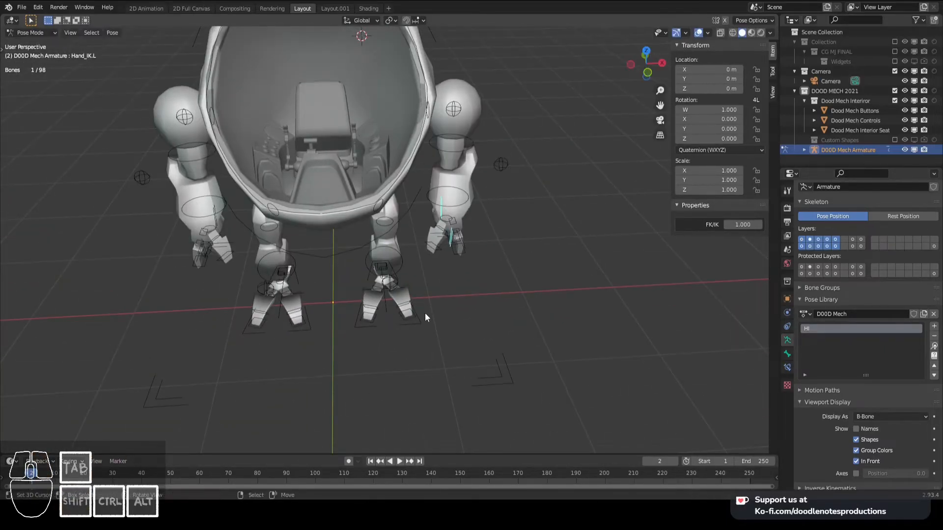
# Try moving the left foot IK control and inspect the mech with its materials shown
pyautogui.press('g')
pyautogui.rightClick(484, 277)
pyautogui.moveTo(484, 277); pyautogui.dragTo(397, 226, button='middle')
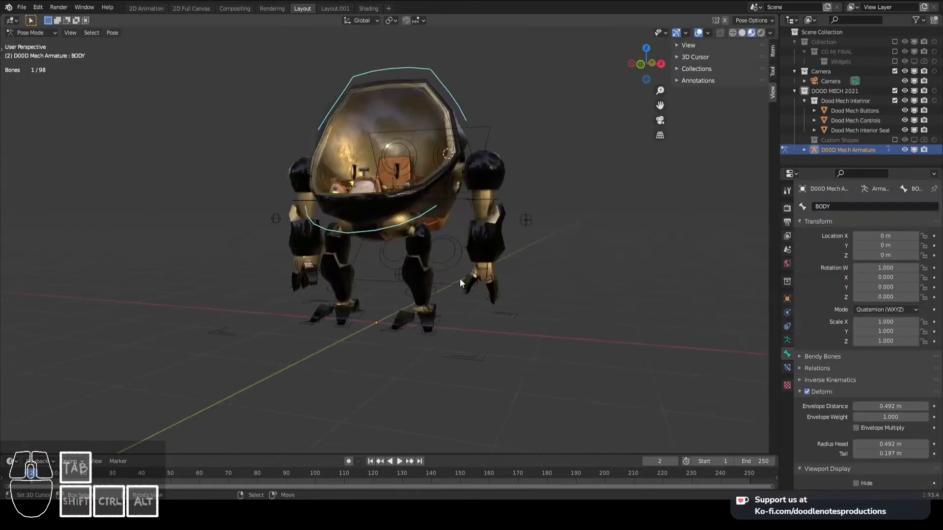
pyautogui.moveTo(460, 278); pyautogui.dragTo(429, 252, button='middle')
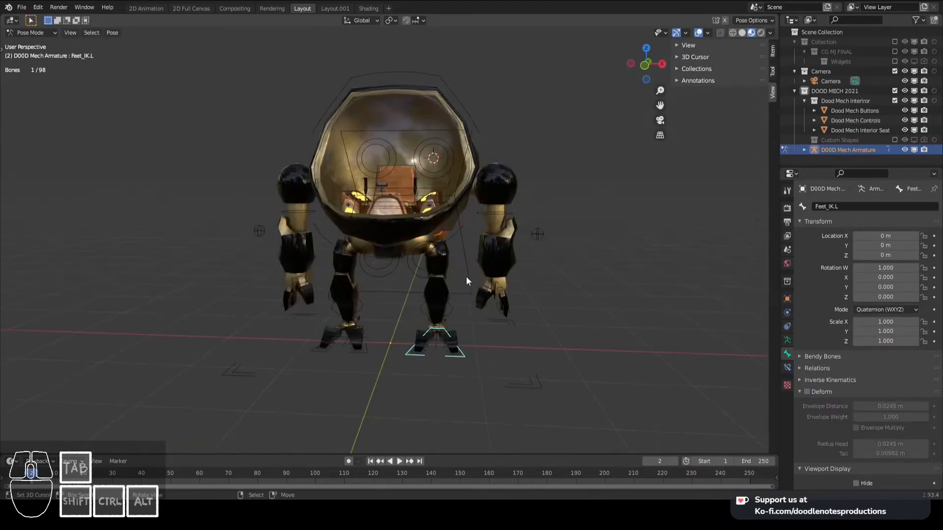